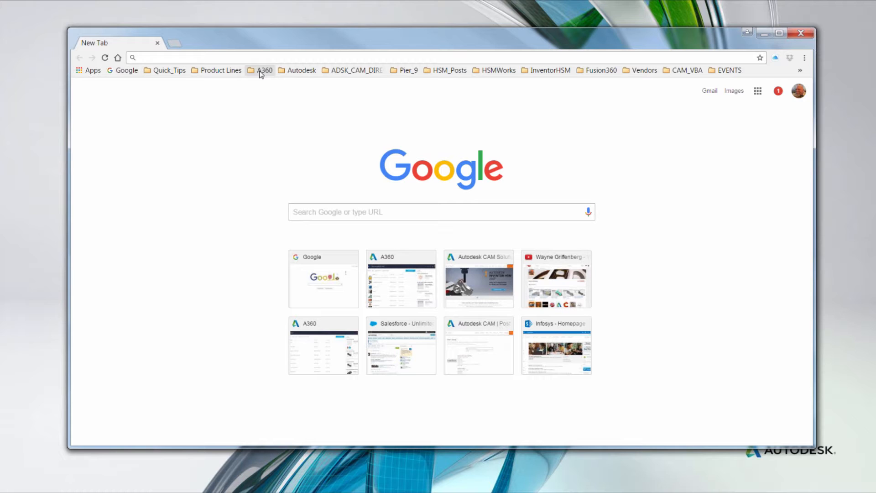
Step: Open the personal Autodesk A360 My Hub page from the bookmarked A360 sites
click(261, 71)
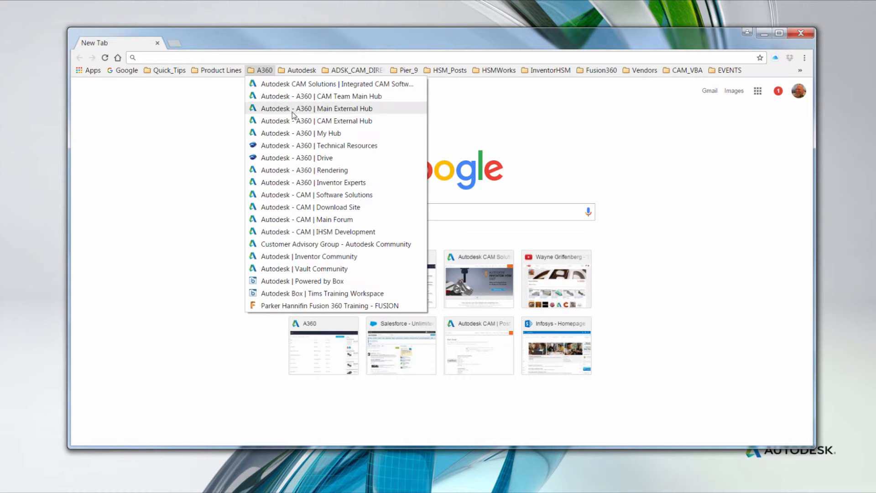
click(297, 132)
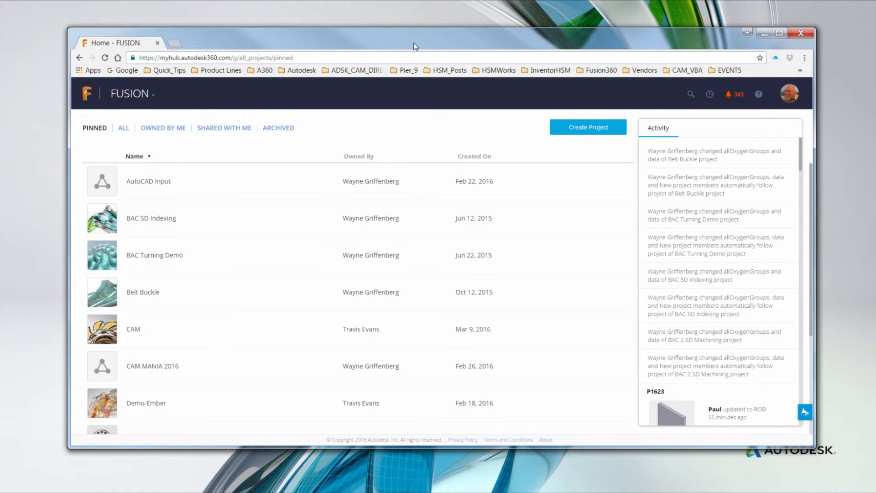
drag(411, 40, 408, 37)
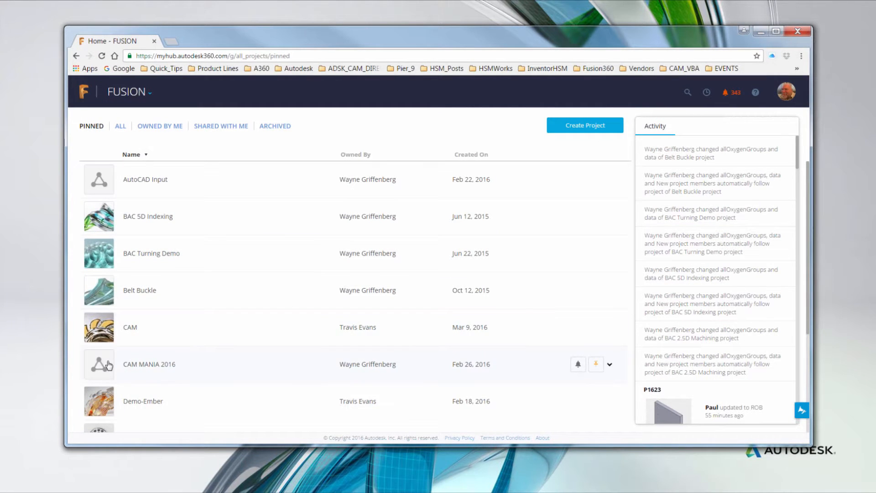
Step: Look through the hub's pinned projects and the full list of all projects, ending on the pinned list
scroll(108, 363, down, 1)
scroll(108, 363, down, 2)
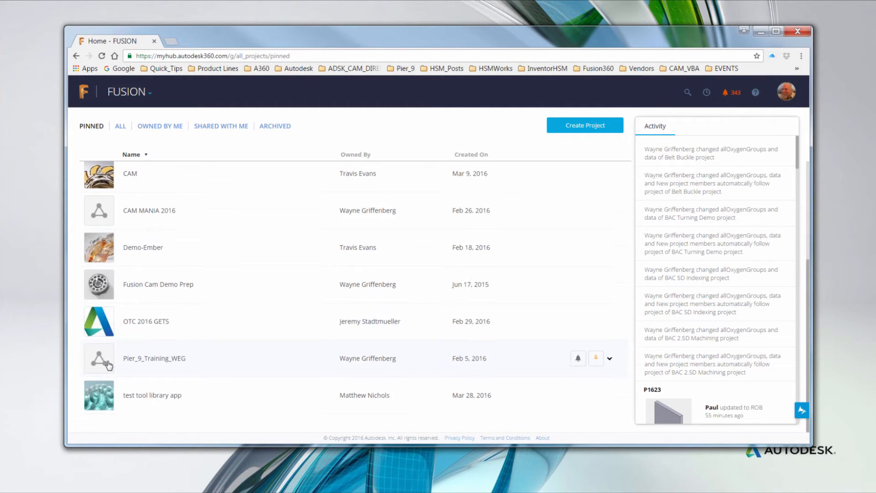
scroll(108, 228, up, 3)
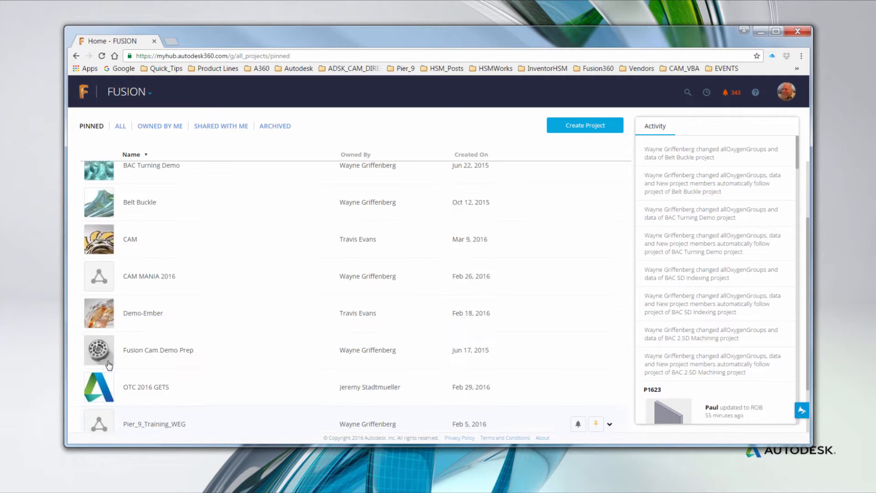
click(120, 126)
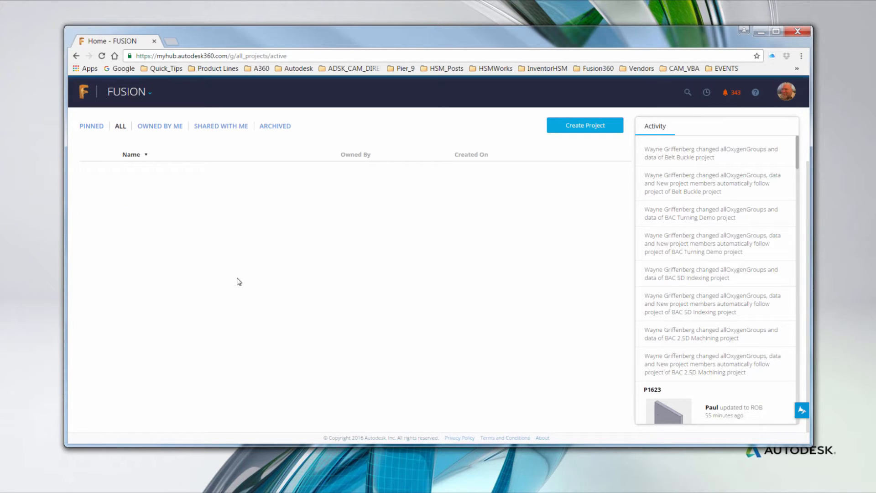
scroll(239, 287, down, 10)
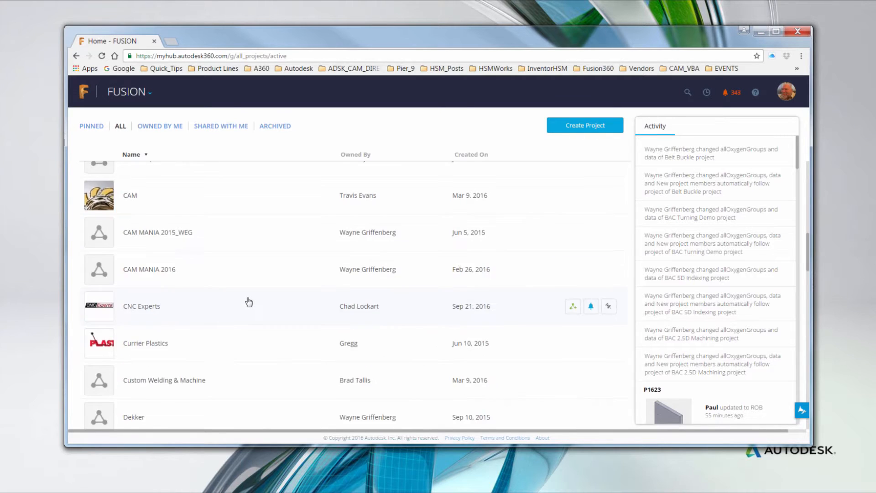
scroll(248, 301, up, 10)
click(93, 127)
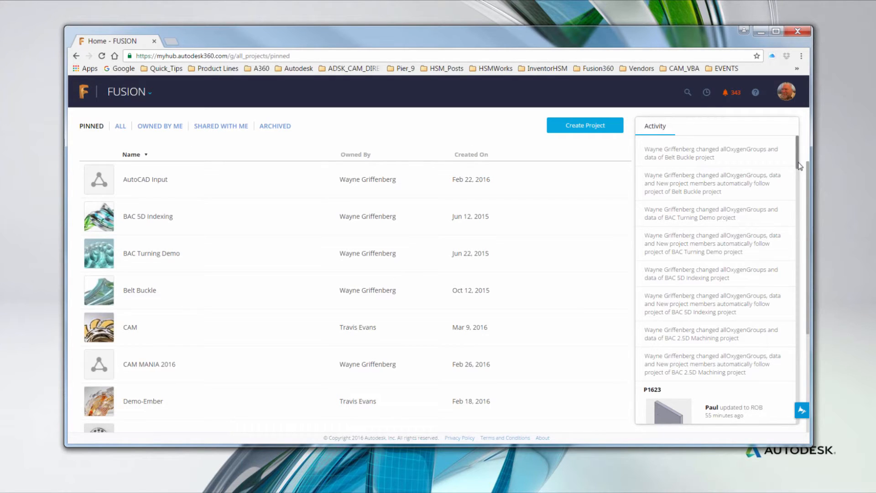
Step: Find the Intro To 2X Turning.f3d upload in the activity feed and open it in the model viewer
drag(799, 165, 790, 286)
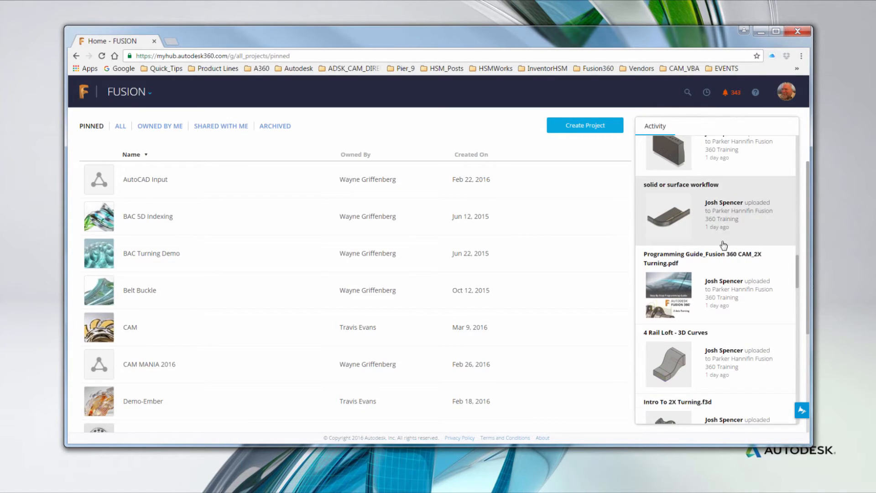
scroll(710, 292, down, 4)
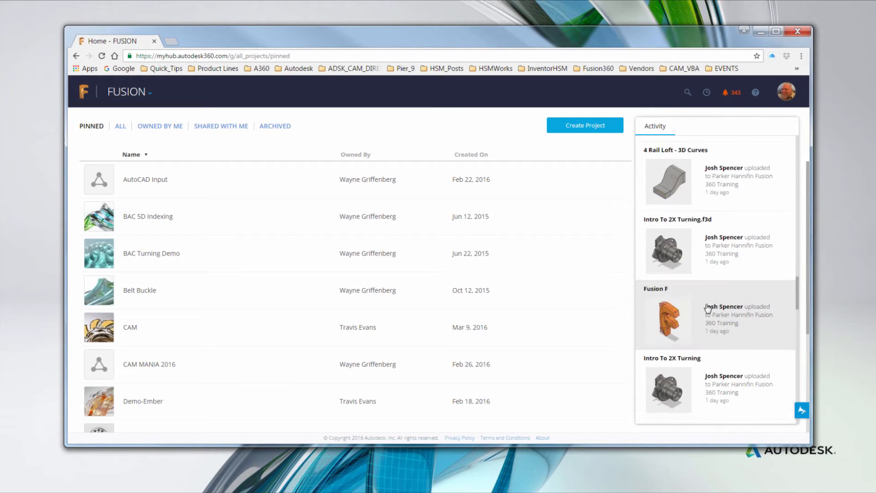
scroll(708, 283, down, 2)
scroll(708, 248, up, 2)
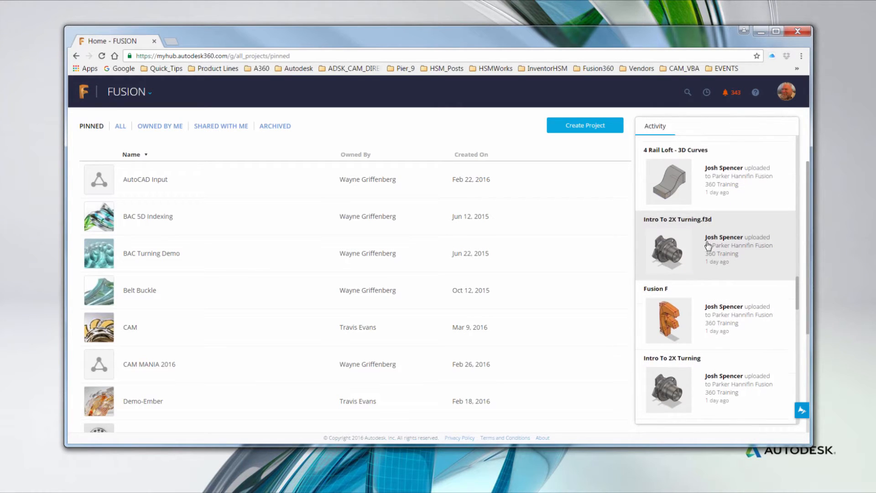
click(682, 247)
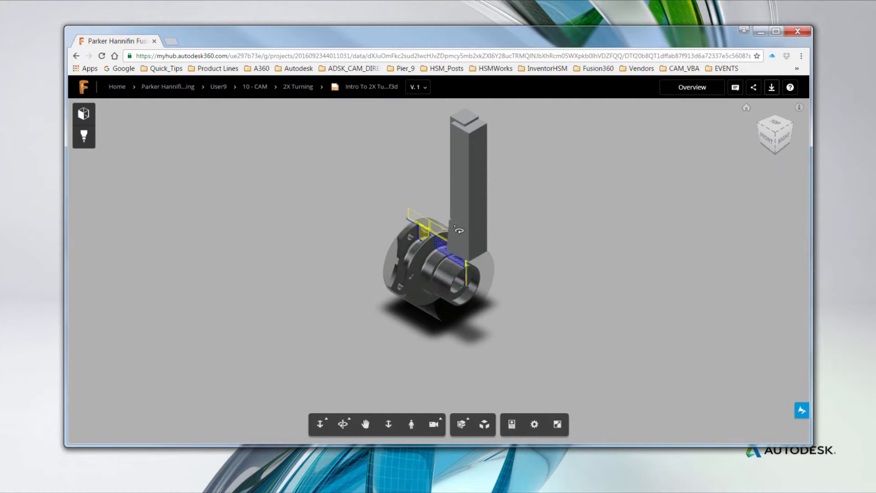
Step: Examine the turning model up close along with its CAM setup and design structure
scroll(420, 276, up, 8)
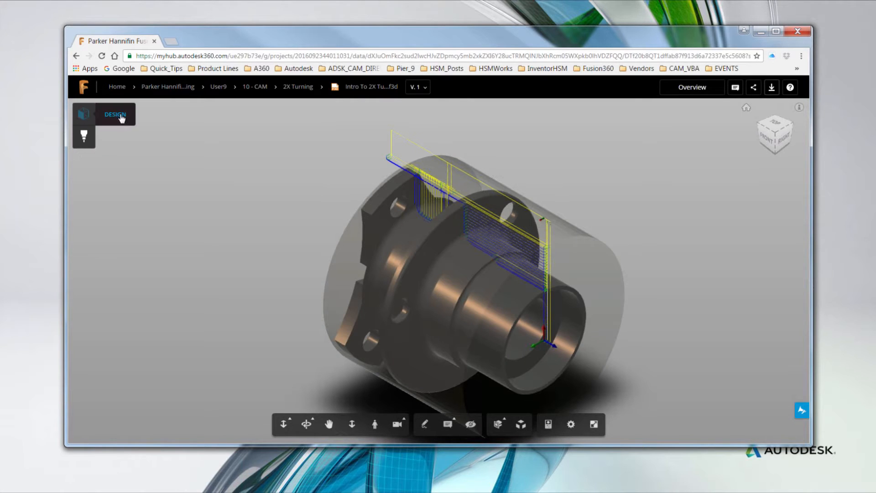
click(122, 118)
click(84, 138)
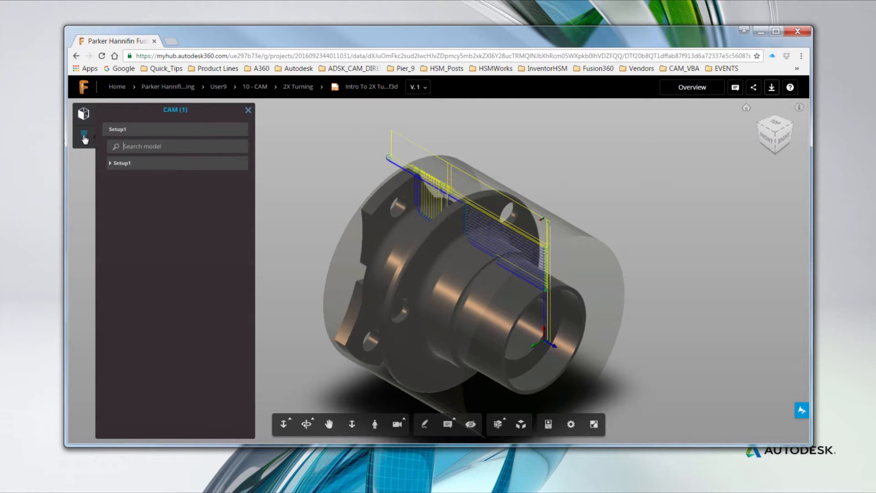
click(86, 114)
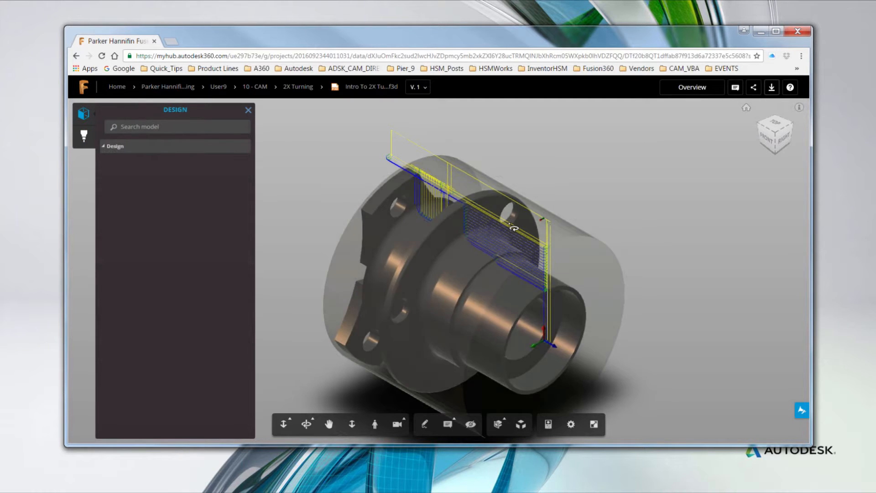
drag(405, 220, 261, 184)
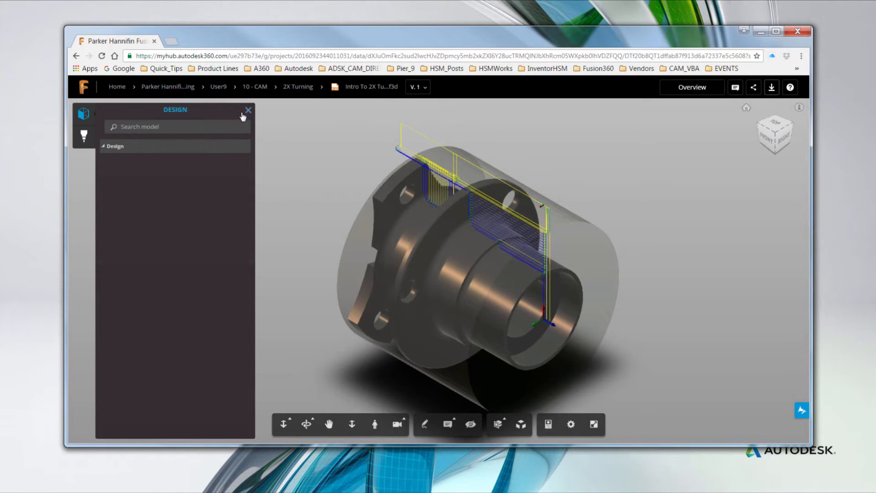
click(248, 110)
Step: View the properties of the transparent stock body around the turned part, then clear the selection
click(548, 424)
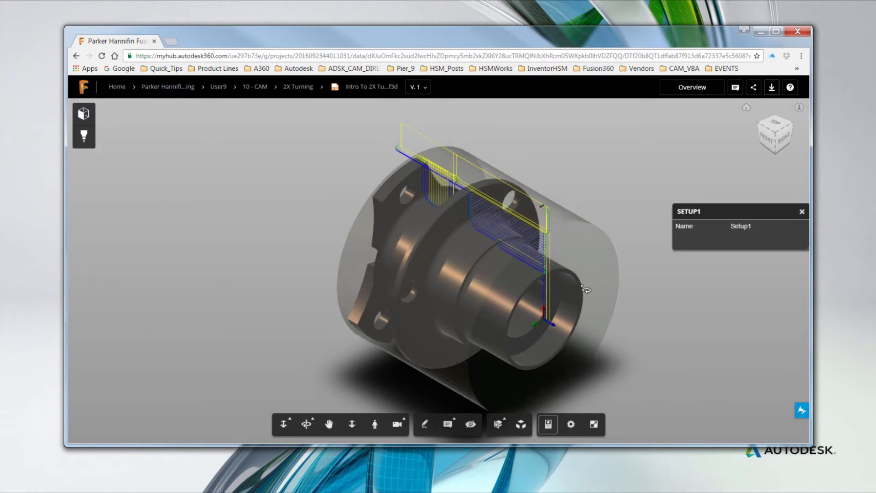
click(531, 278)
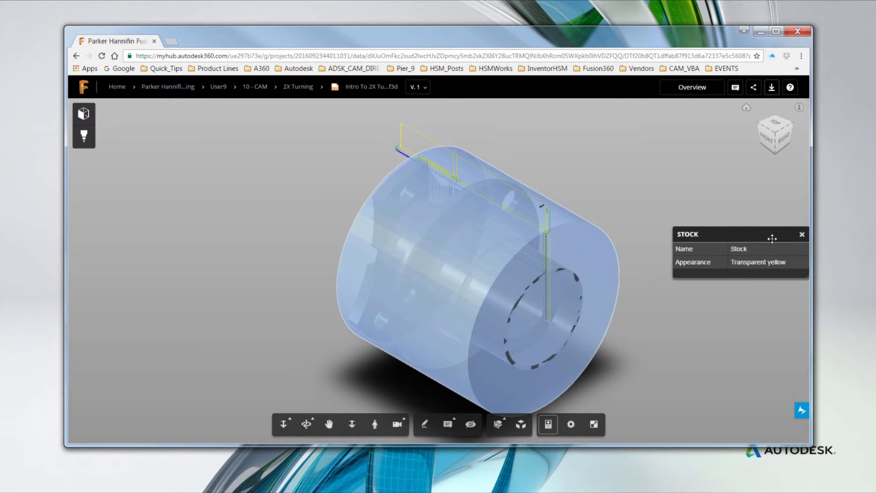
click(803, 235)
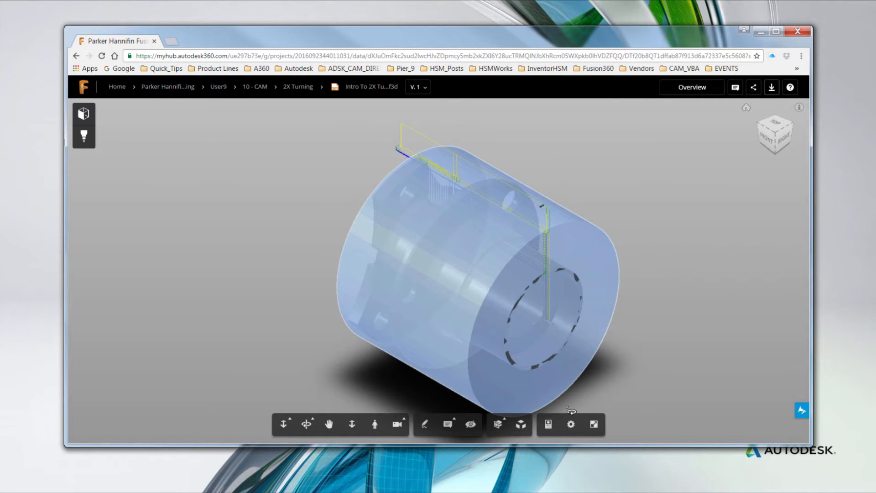
click(613, 401)
Step: Section the turning model with an X plane, adjust the cutting plane, and remove the section
click(498, 425)
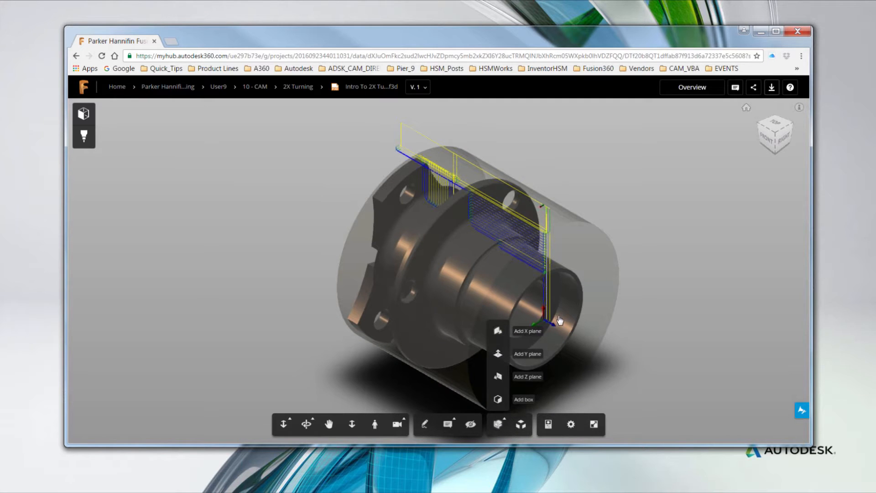
click(499, 333)
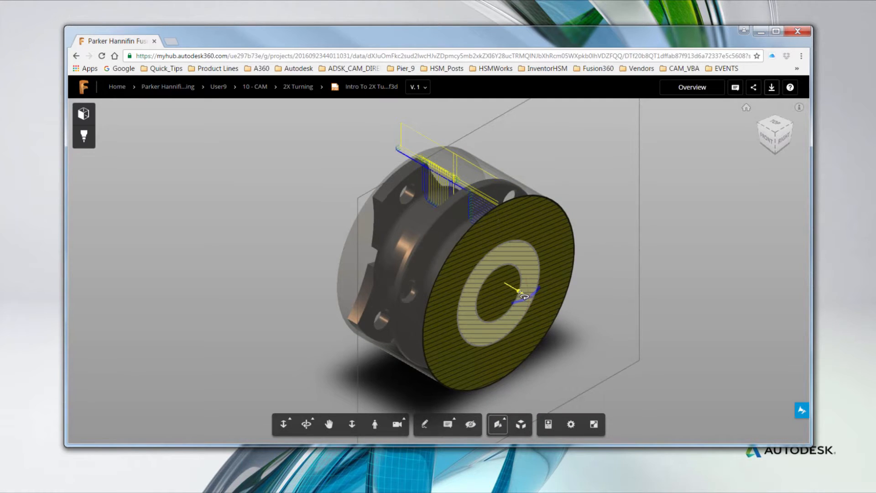
drag(520, 292, 461, 329)
click(484, 283)
click(498, 424)
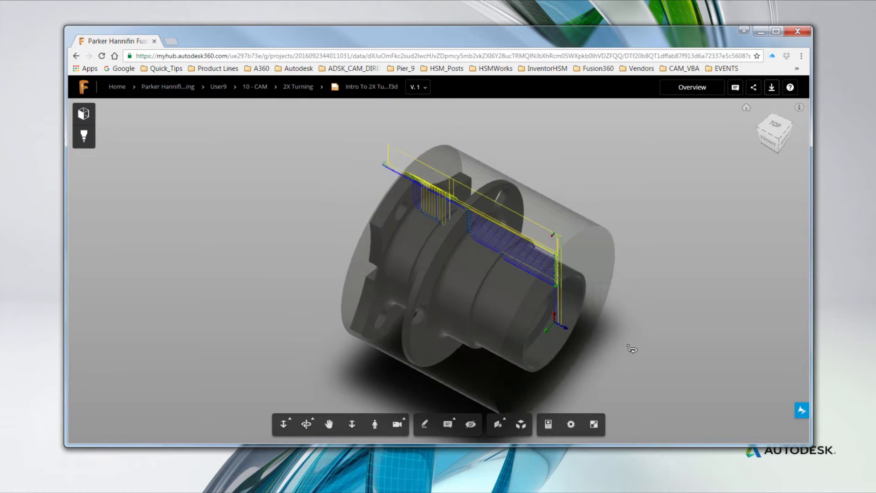
Step: Orbit the turning model and check the viewer's comment options
drag(632, 349, 502, 356)
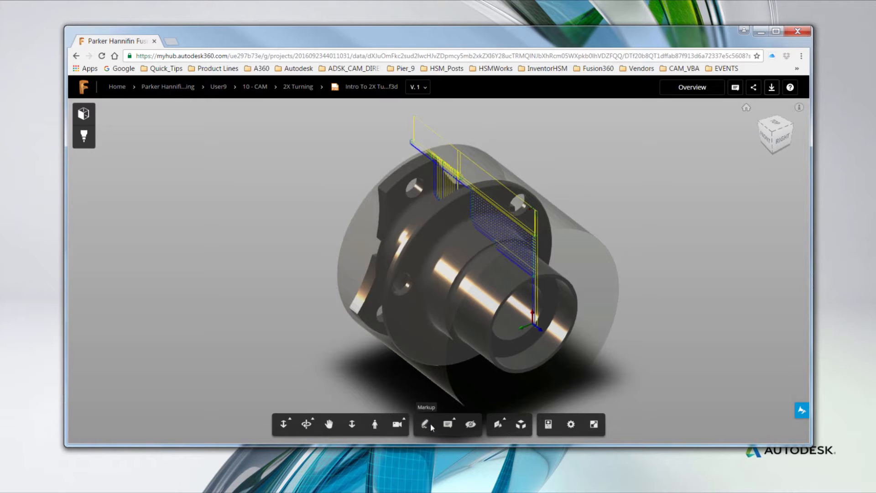
click(447, 424)
click(478, 377)
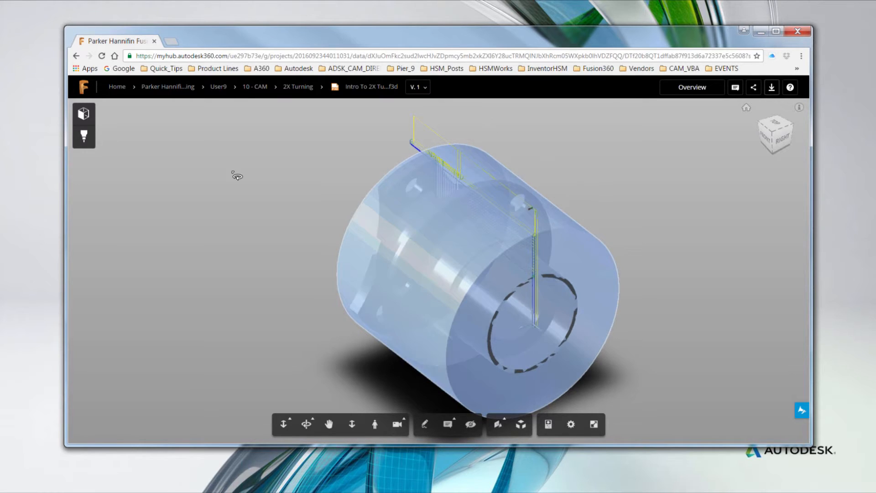
Step: Return to the project list and open the 2D Machining folder in the CAM project
click(116, 87)
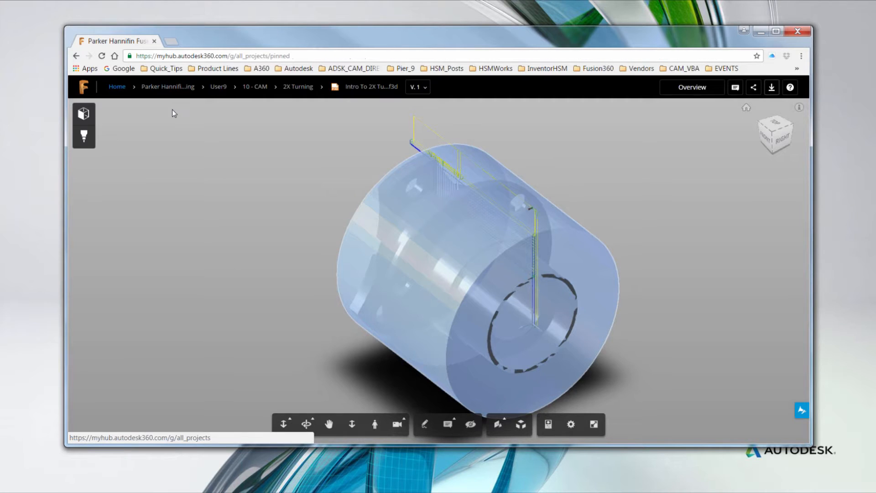
scroll(167, 315, down, 3)
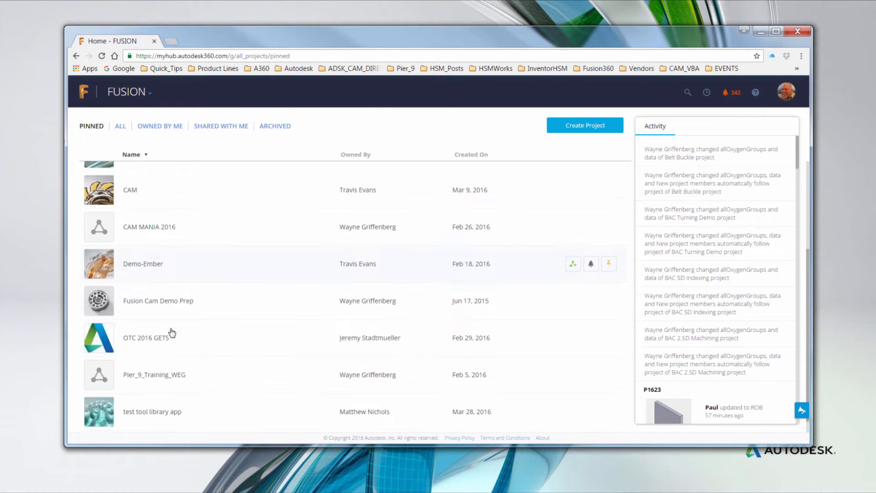
scroll(172, 330, up, 3)
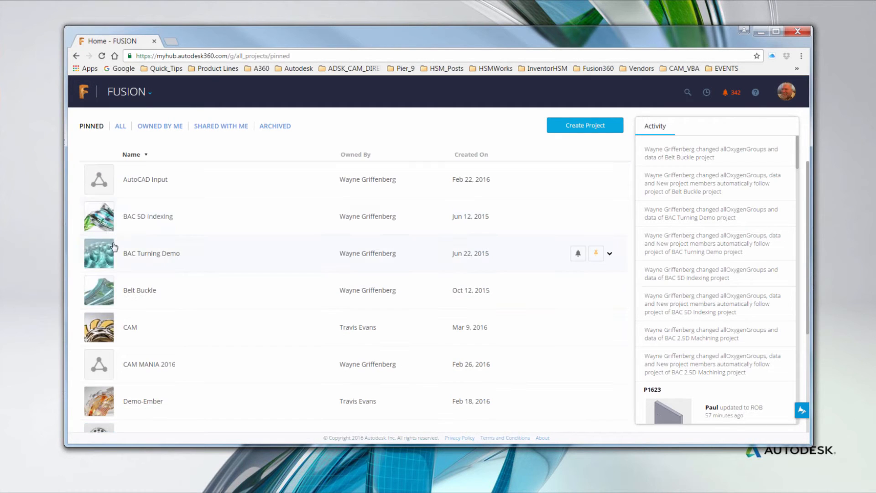
click(92, 322)
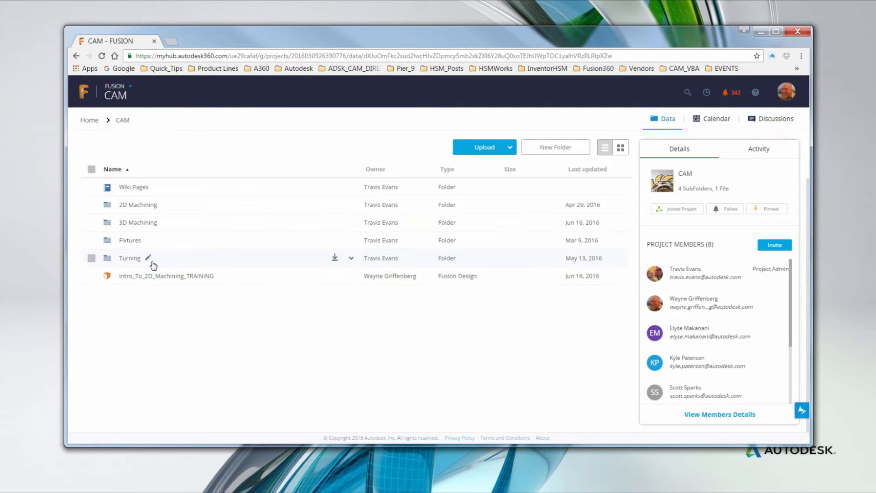
click(302, 220)
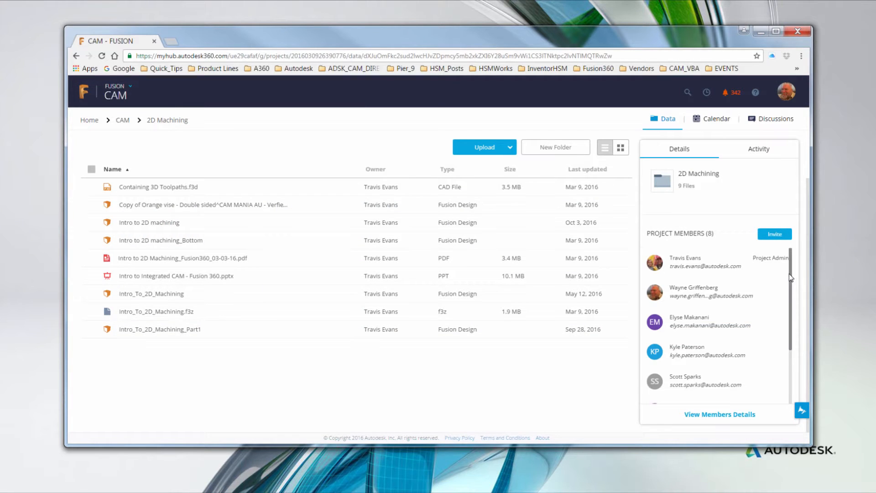
Step: Look through the list of members who share the CAM project
scroll(789, 272, down, 3)
scroll(803, 319, up, 1)
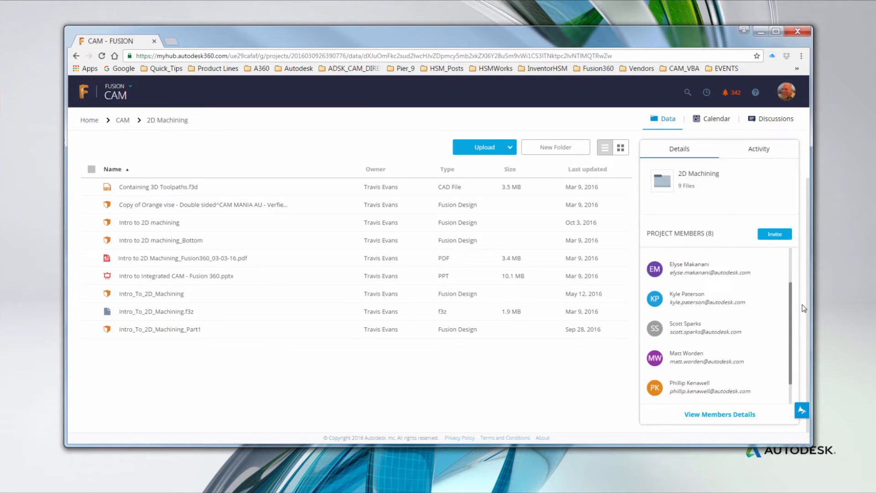
scroll(803, 303, up, 1)
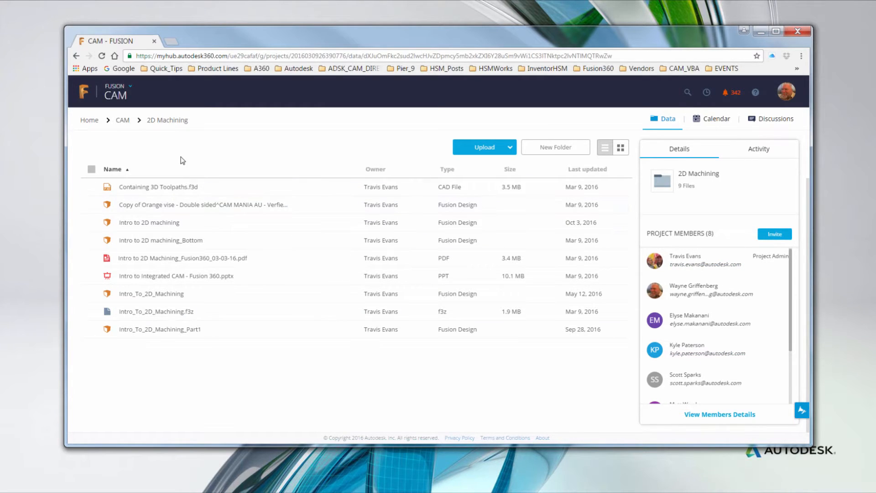
Step: Switch from the personal hub to the Team Autodesk CAM hub and open its Technical Resources project
click(91, 121)
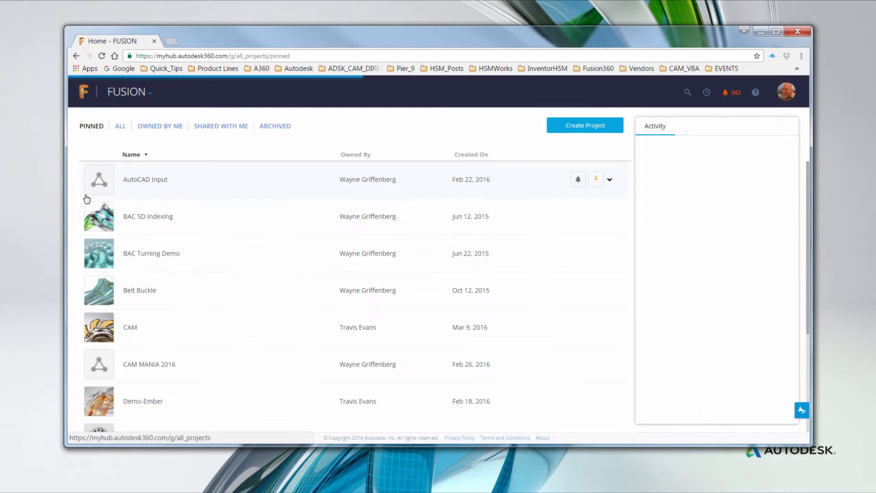
click(788, 94)
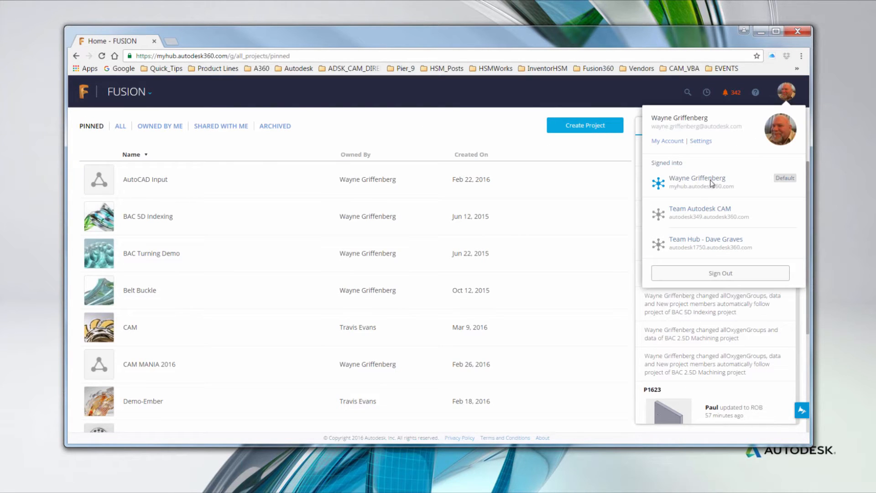
click(686, 210)
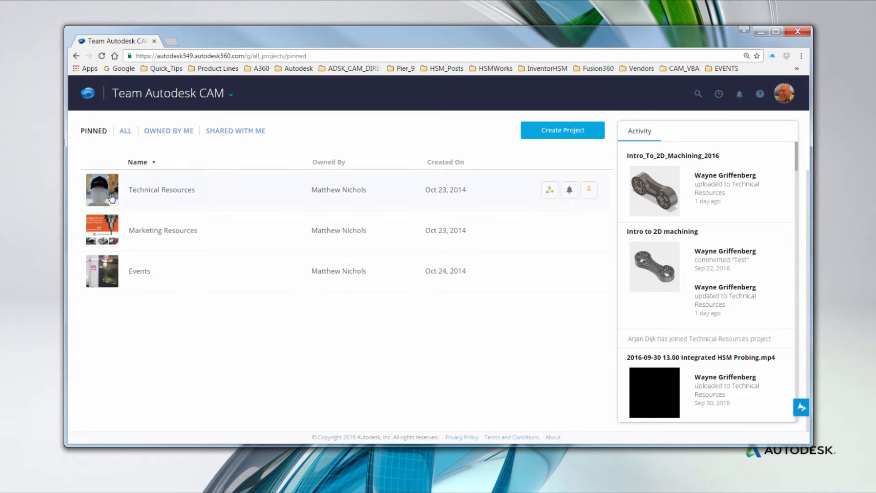
click(102, 188)
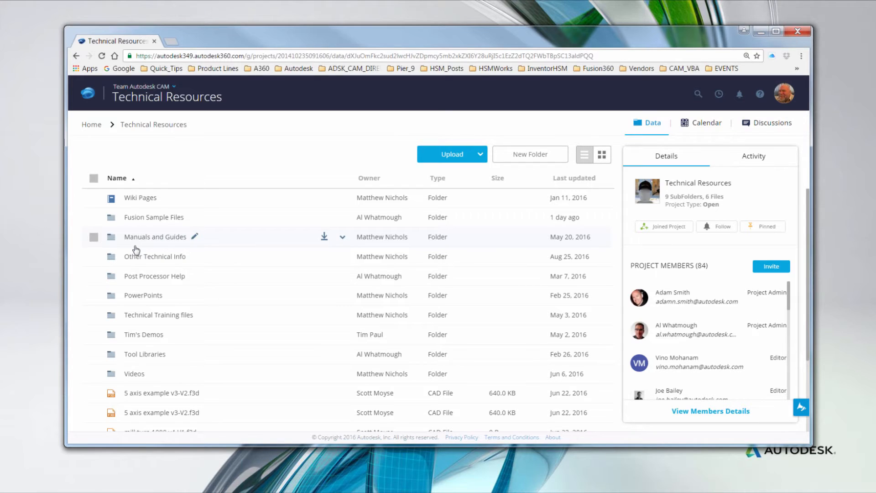
Step: Open the Technical Training files folder, its Fusion Training Files subfolder and the 2D Machining folder inside it
click(146, 316)
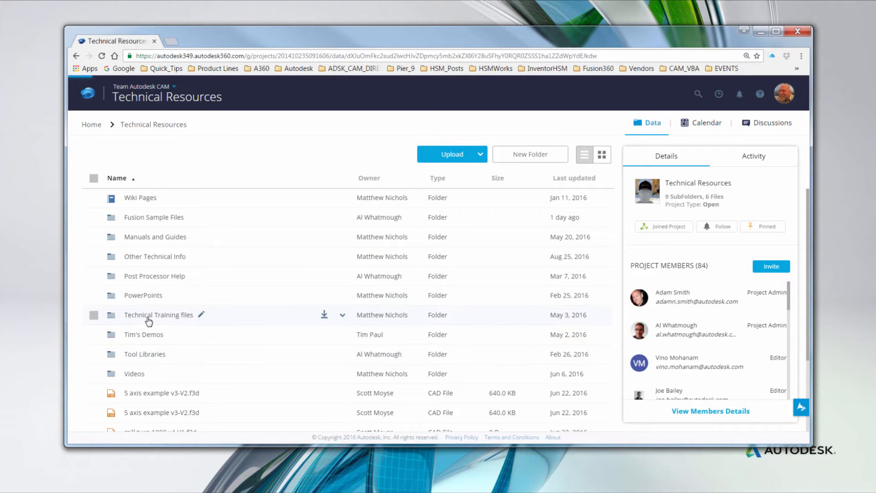
click(146, 197)
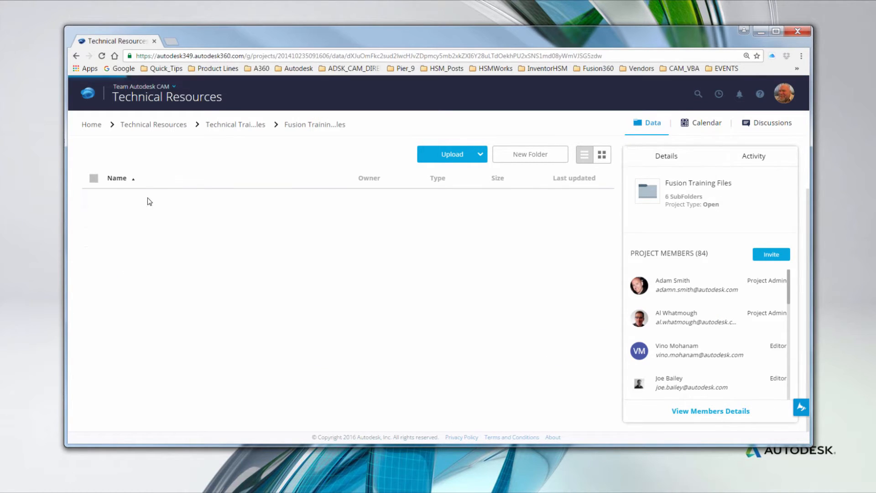
click(145, 197)
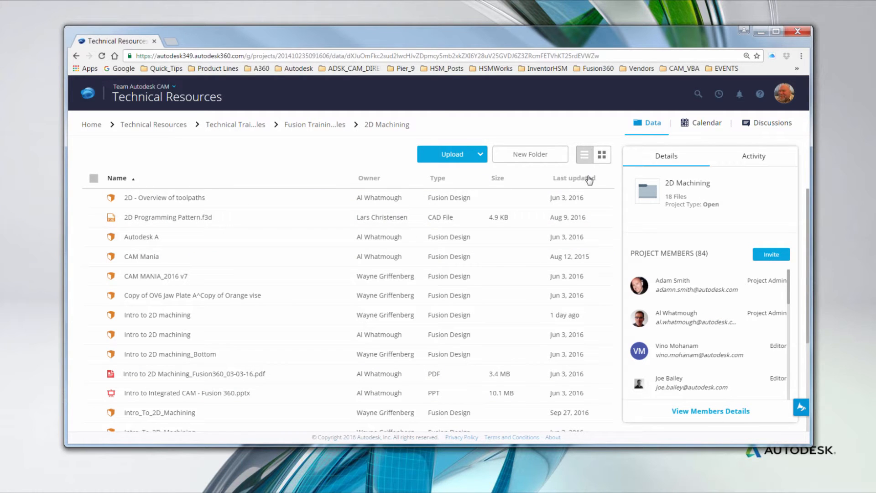
Step: Show the 2D Machining files as thumbnails and open the overview page of the Intro_To_2D_Machining design
click(602, 155)
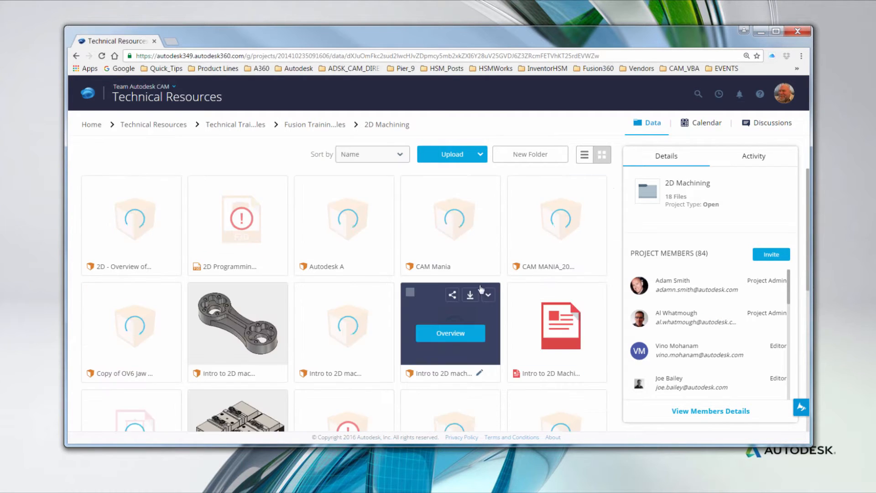
scroll(481, 288, down, 2)
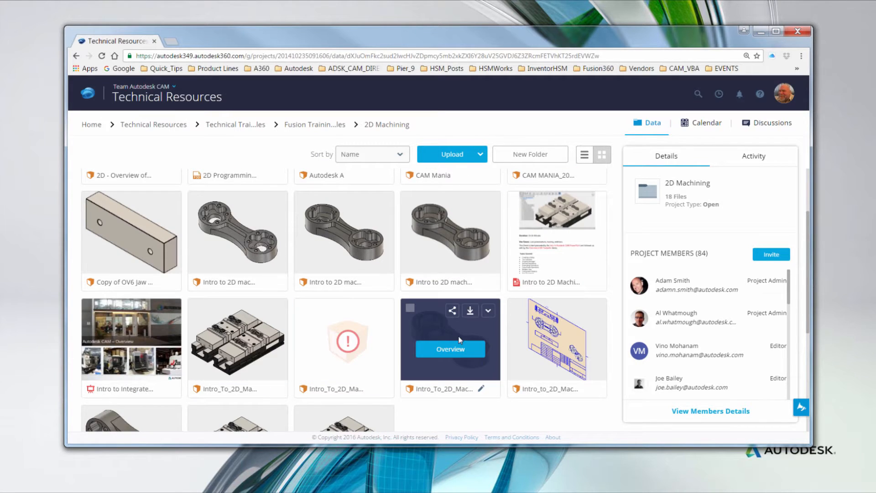
scroll(255, 273, down, 2)
click(239, 256)
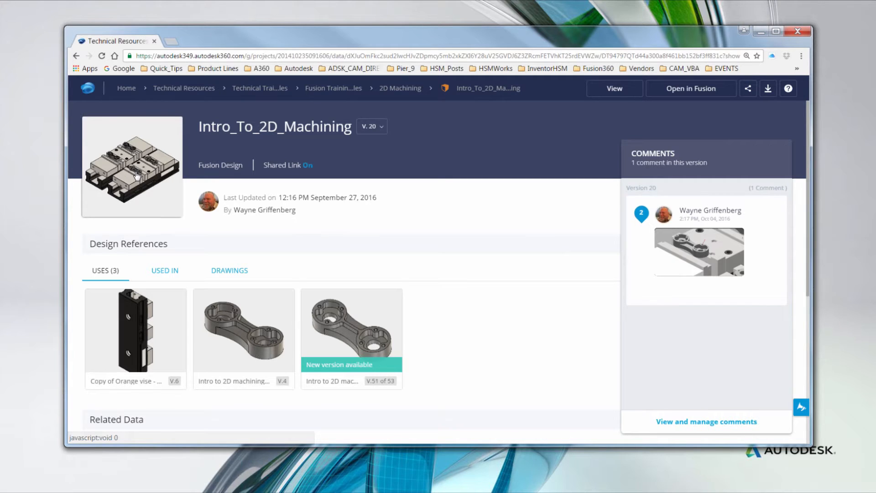
Step: View the Intro_To_2D_Machining assembly up close in the online 3D viewer and try exploding it
click(136, 174)
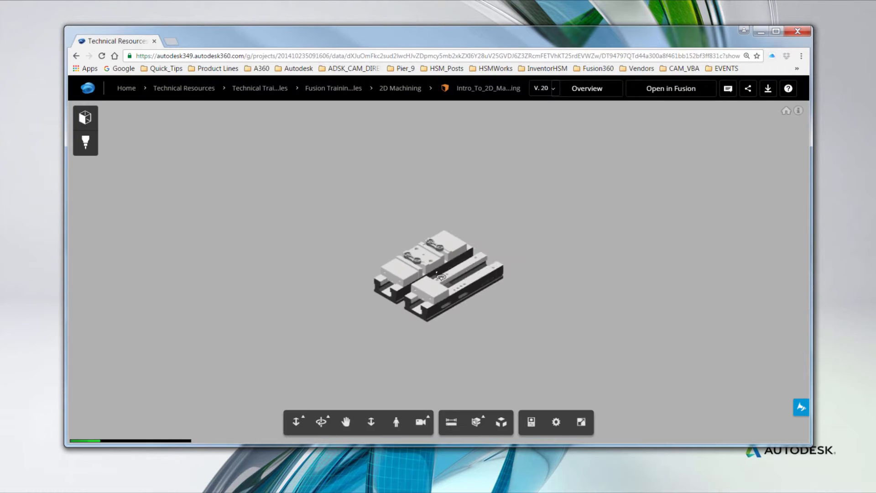
scroll(433, 269, up, 7)
scroll(432, 269, up, 3)
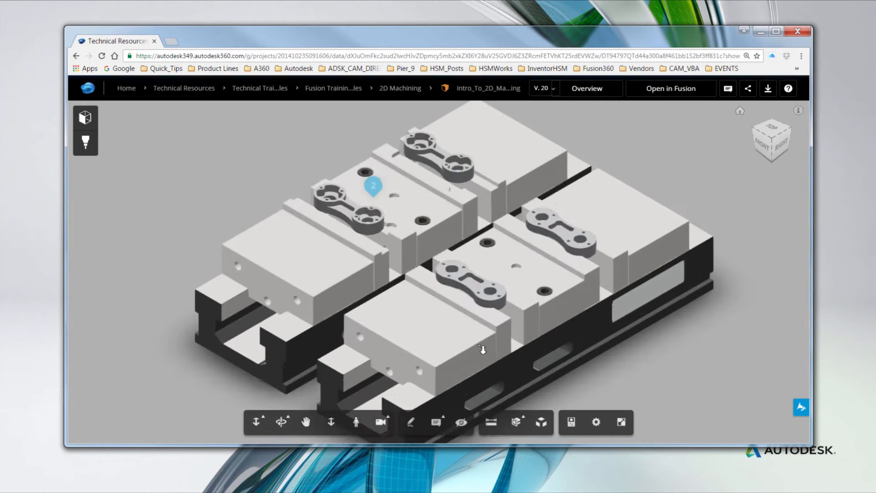
click(541, 422)
drag(488, 399, 539, 398)
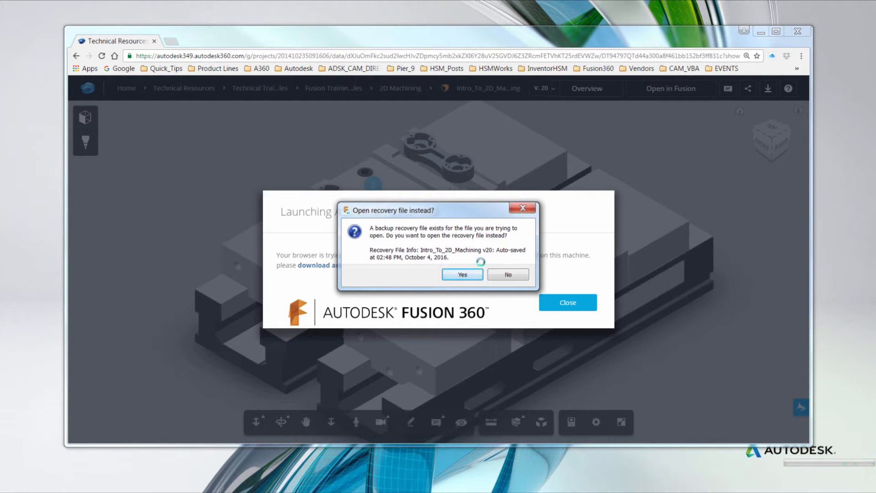
Step: Open the recovery file of Intro_To_2D_Machining in Fusion 360 and show the Autodesk CAM project list
click(462, 274)
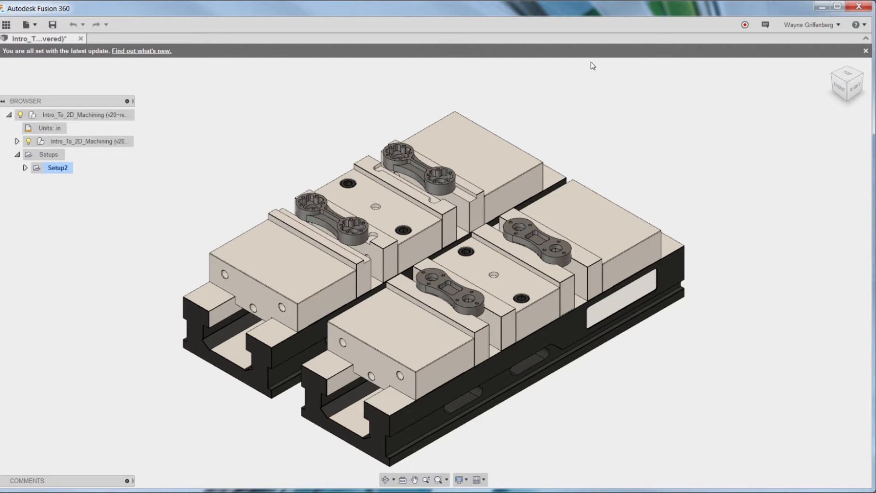
click(7, 25)
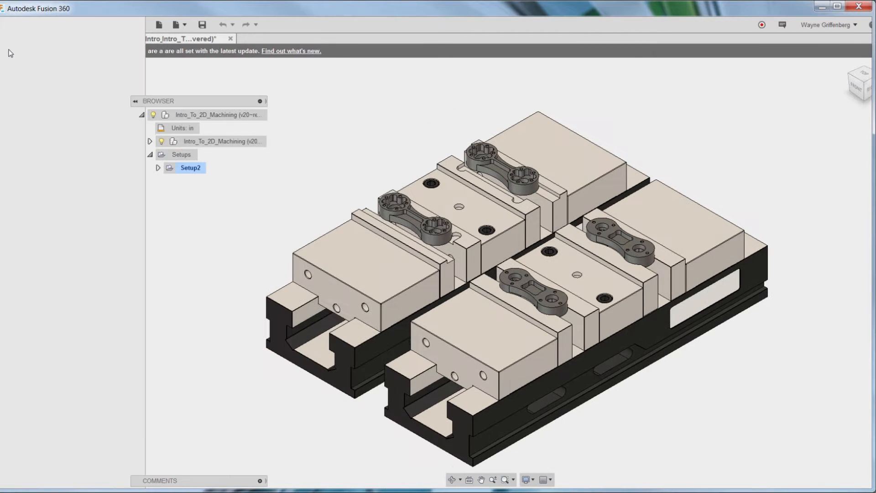
mouse_move(191, 87)
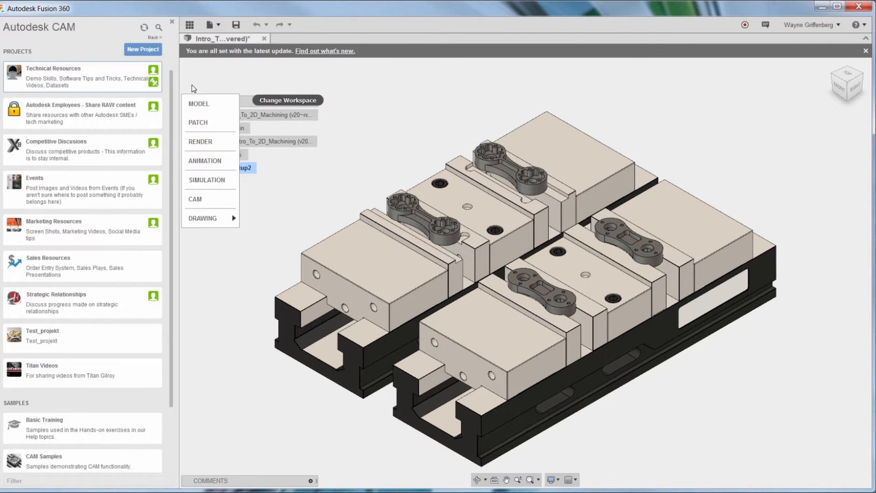
Step: Switch the recovered design between the Model and CAM workspaces, ending in Model
click(201, 103)
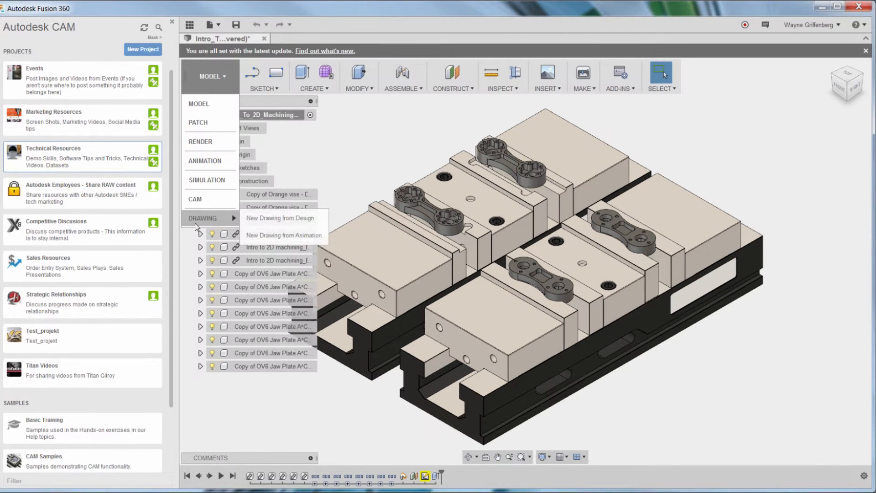
mouse_move(210, 76)
click(195, 199)
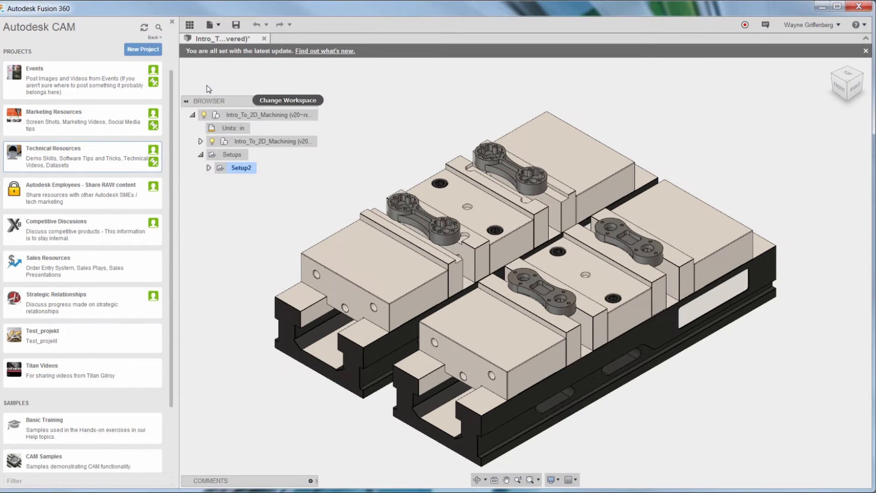
click(201, 104)
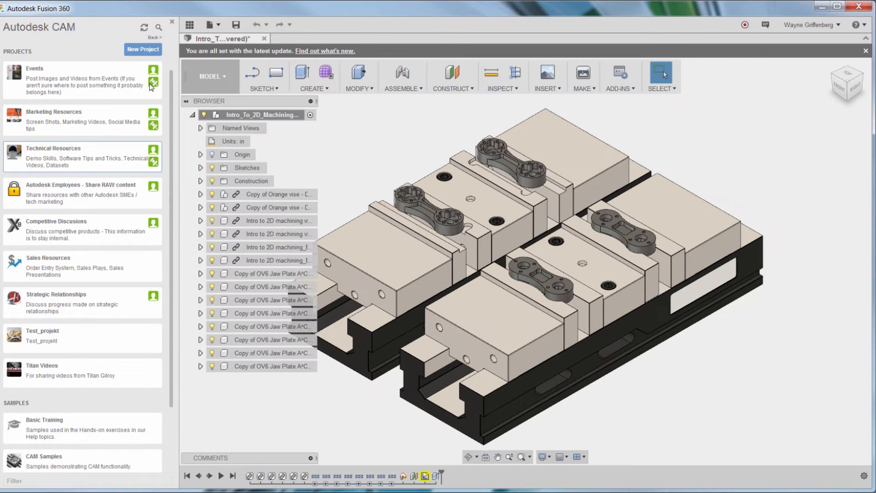
Step: Hide the project list and close Fusion 360 without saving the recovered design
click(172, 22)
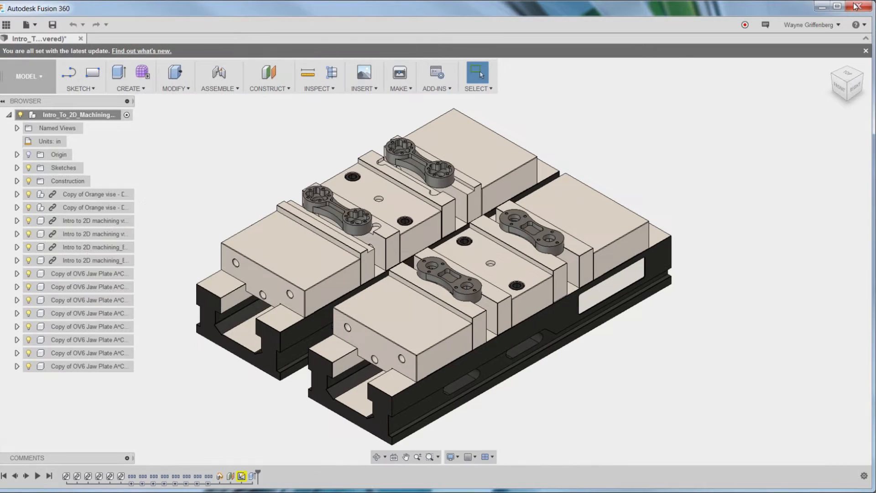
click(859, 6)
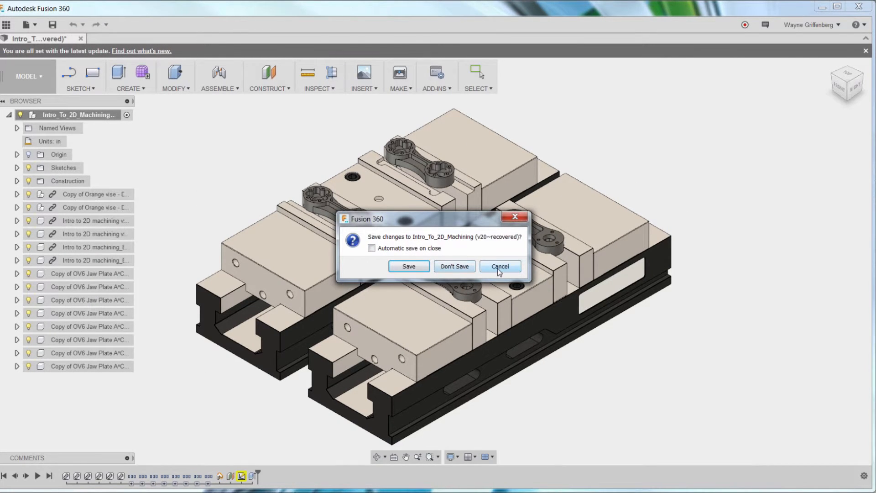
click(453, 267)
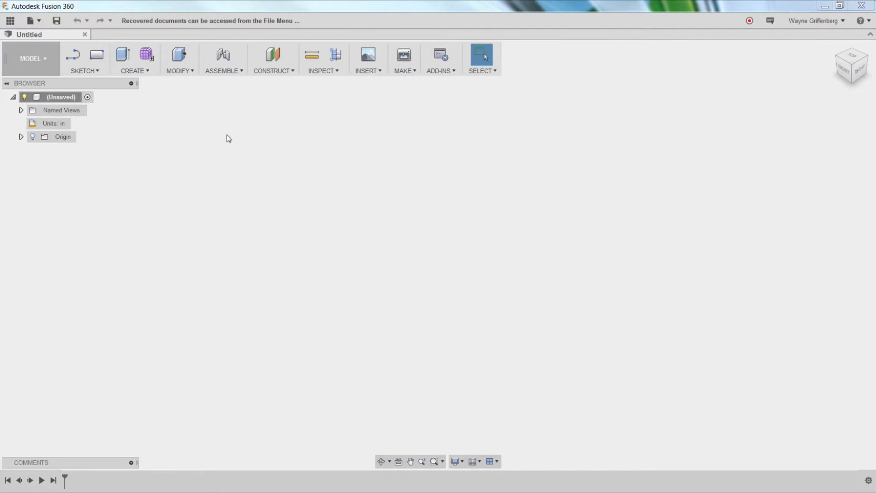
Step: Show the Technical Resources project data in Fusion 360 and check the hubs available for switching
click(9, 23)
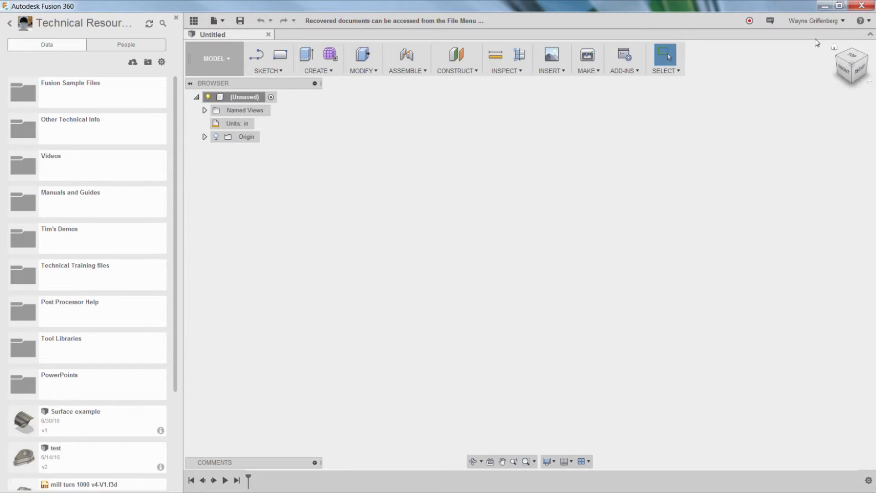
click(817, 24)
mouse_move(817, 61)
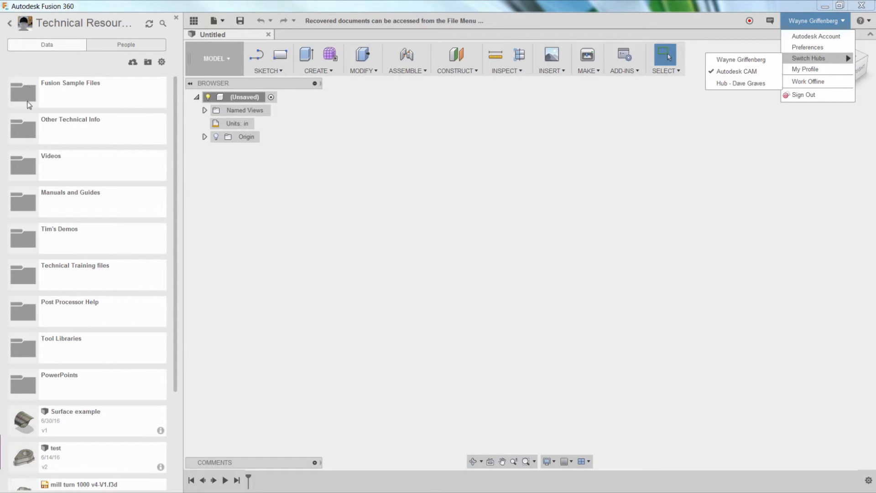
Step: Browse the project data through Technical Training files and Fusion Training Files to the 2D Machining folder
click(22, 274)
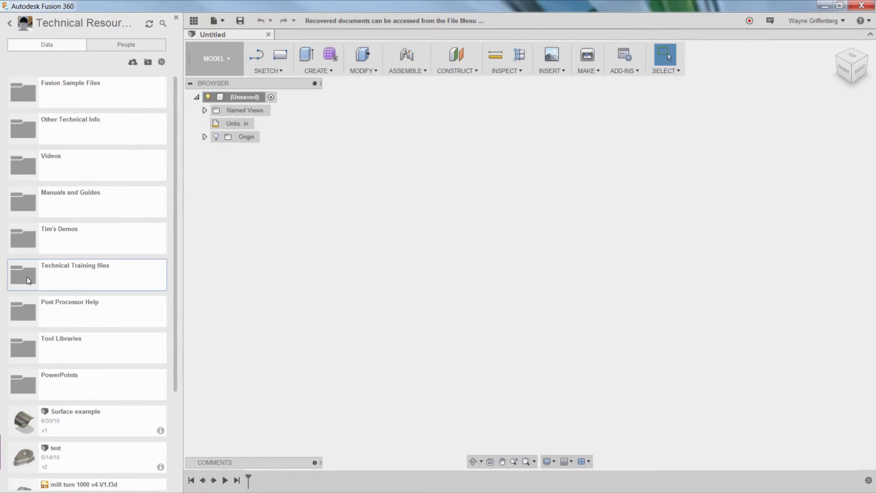
click(24, 276)
click(25, 114)
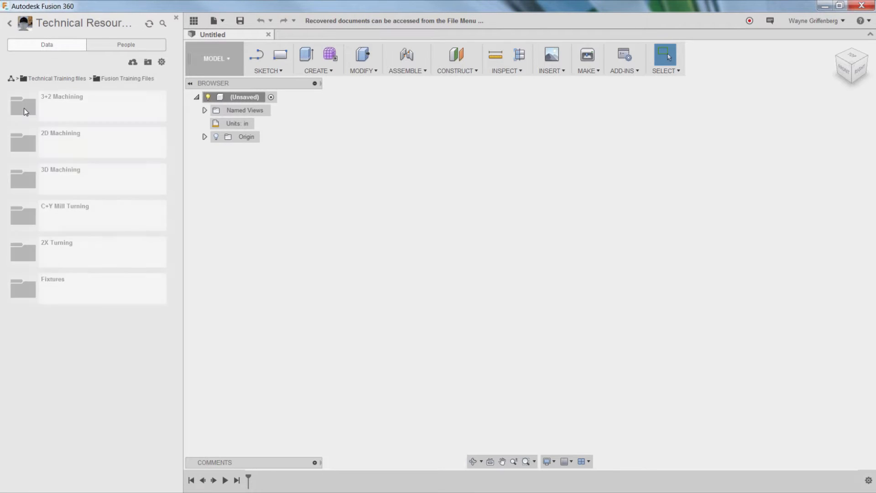
click(28, 187)
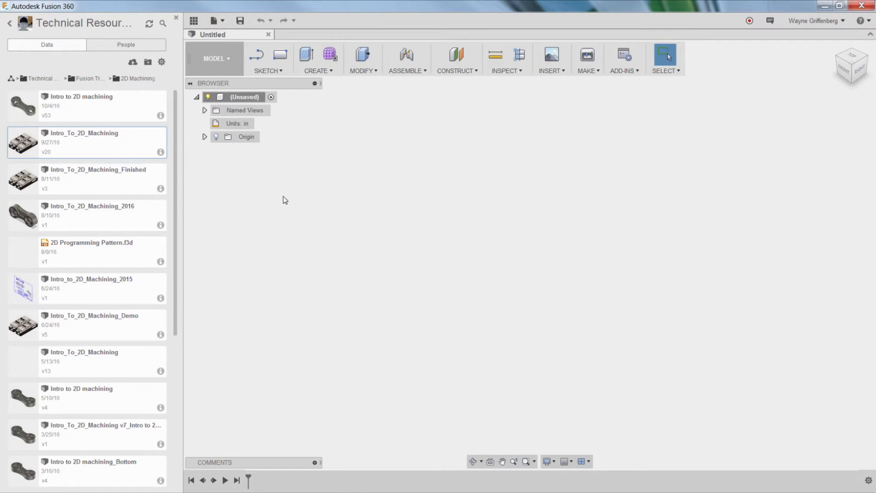
Step: Open version 20 of Intro_To_2D_Machining from the project data and hide the file list
right_click(20, 145)
click(33, 146)
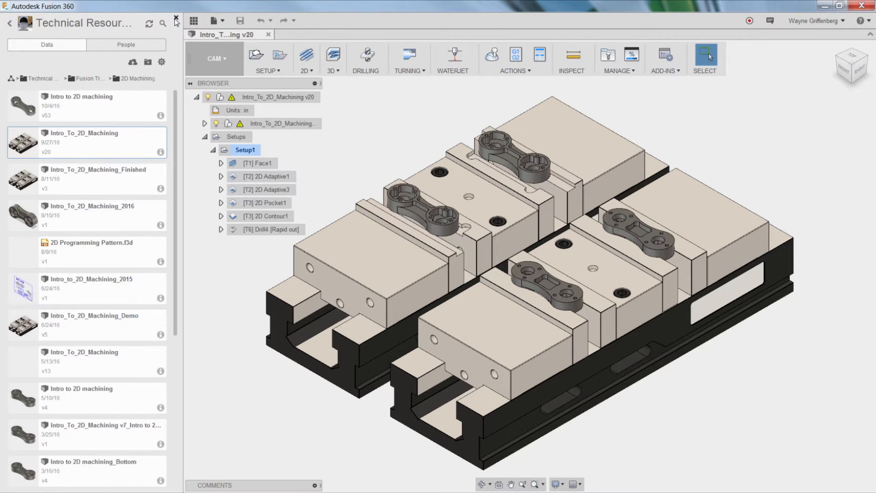
click(176, 20)
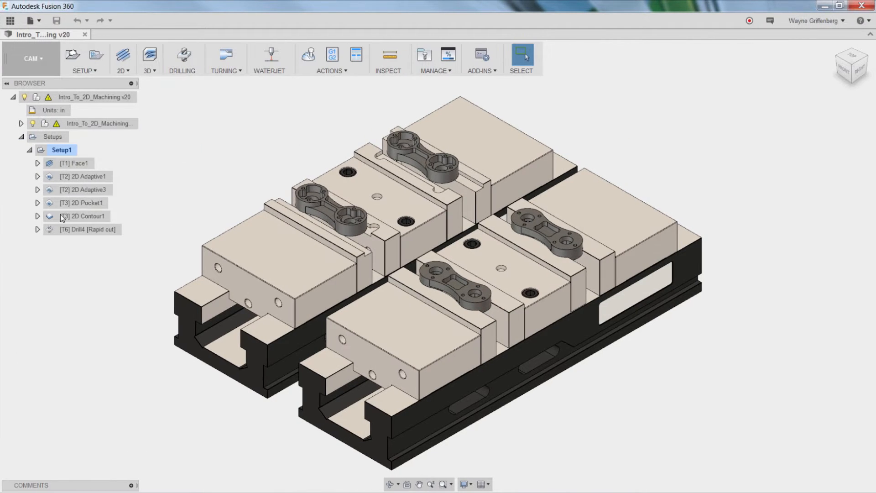
Step: Delete Setup1 with all its toolpath operations from the CAM setups
click(59, 151)
right_click(59, 151)
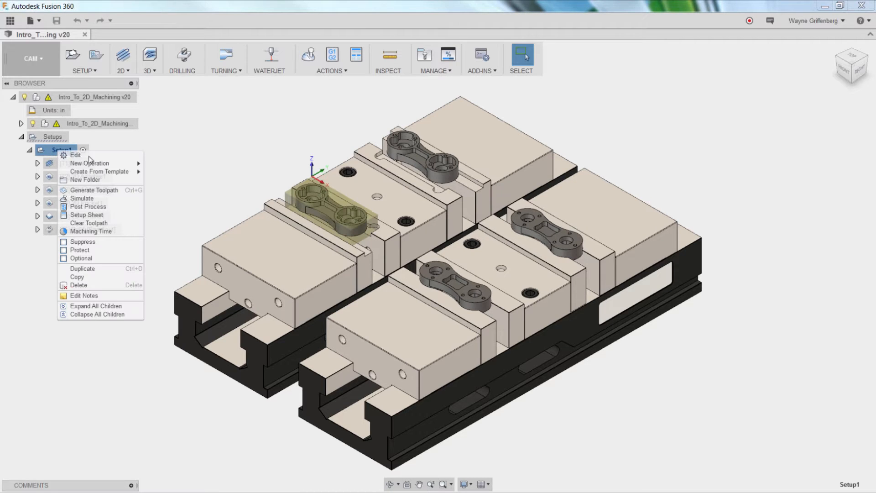
click(78, 285)
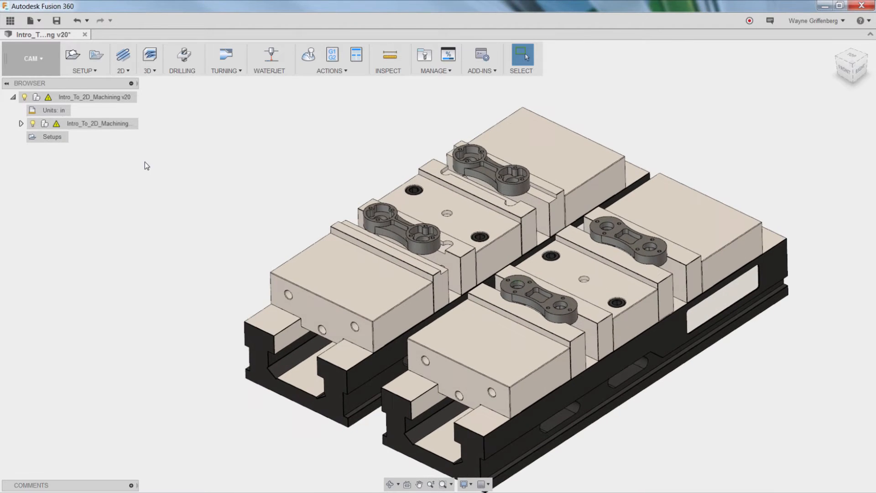
Step: Switch to the Model workspace and update the out-of-date linked components to their latest versions
click(32, 58)
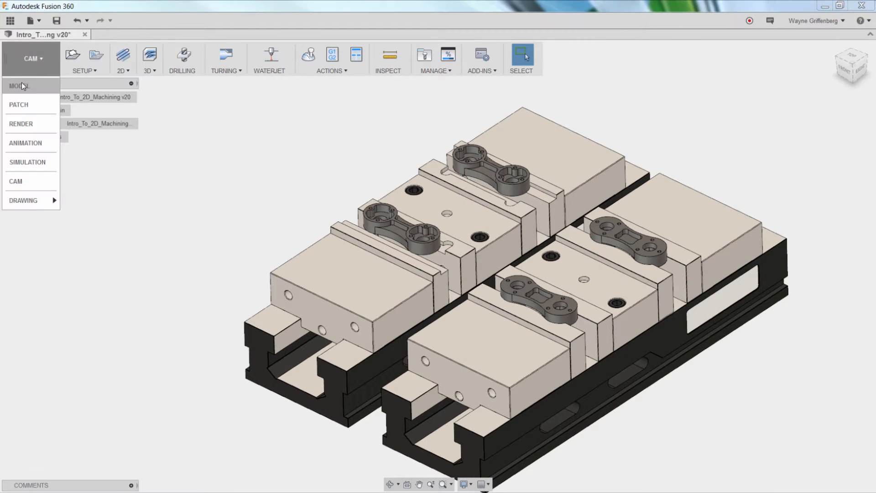
click(21, 84)
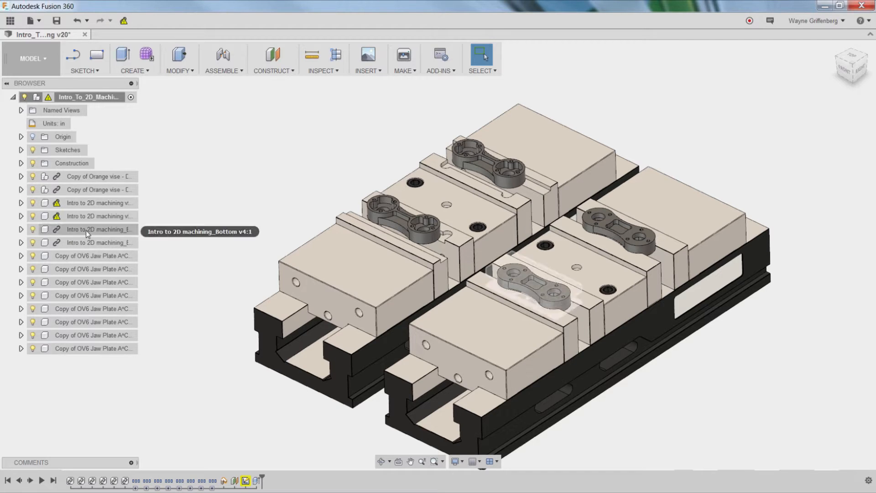
click(124, 20)
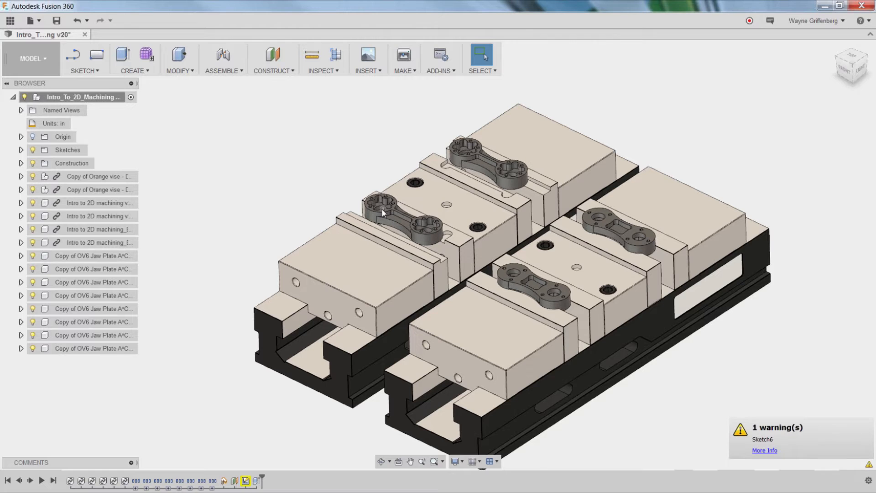
Step: Examine the updated link parts held in the vises up close
scroll(382, 209, up, 2)
scroll(382, 209, up, 5)
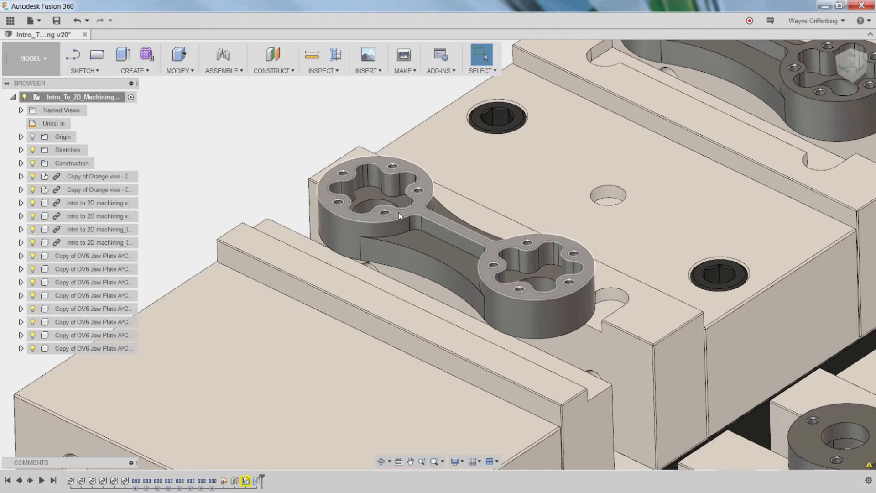
scroll(398, 212, down, 2)
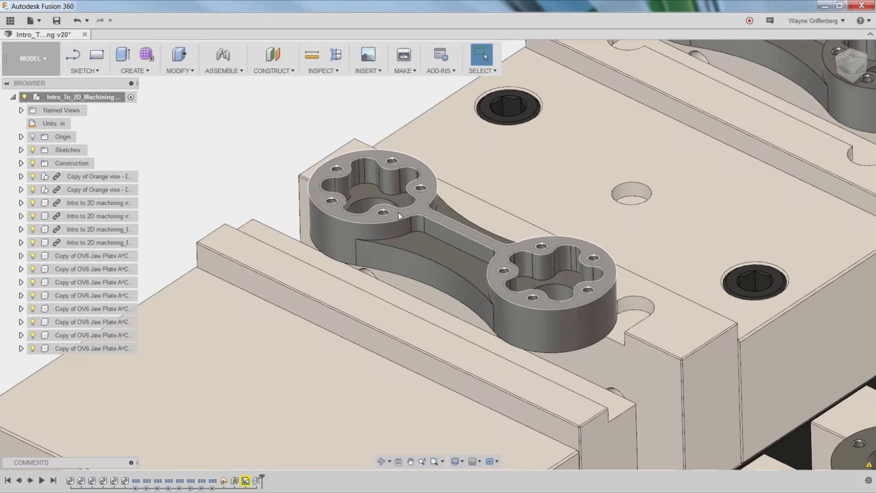
scroll(413, 191, down, 6)
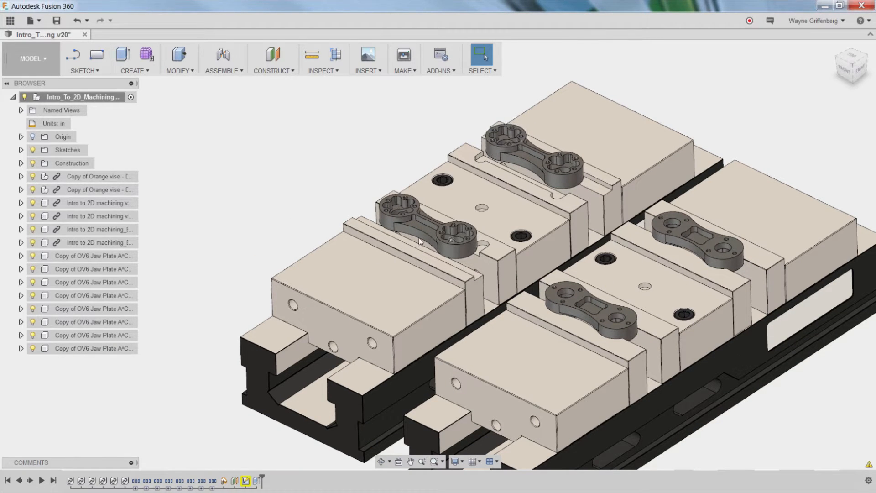
scroll(352, 218, up, 5)
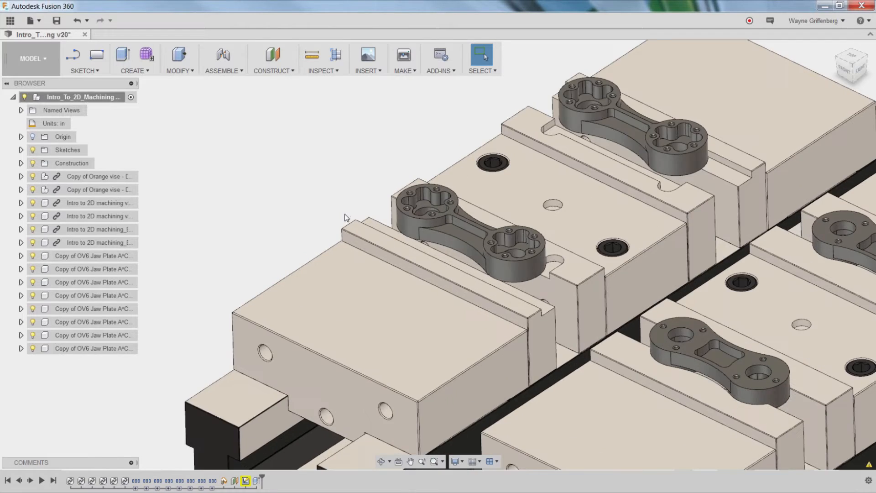
scroll(346, 215, up, 2)
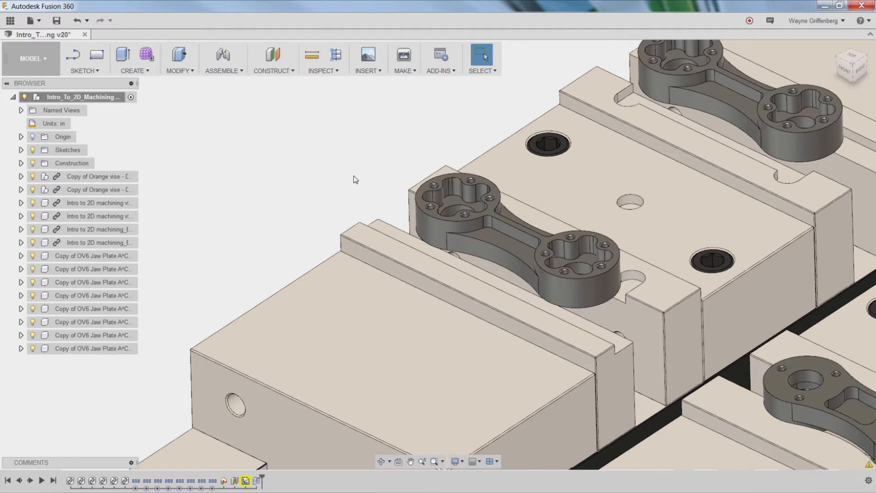
Step: Switch to the CAM workspace and create a new milling setup
scroll(354, 176, down, 10)
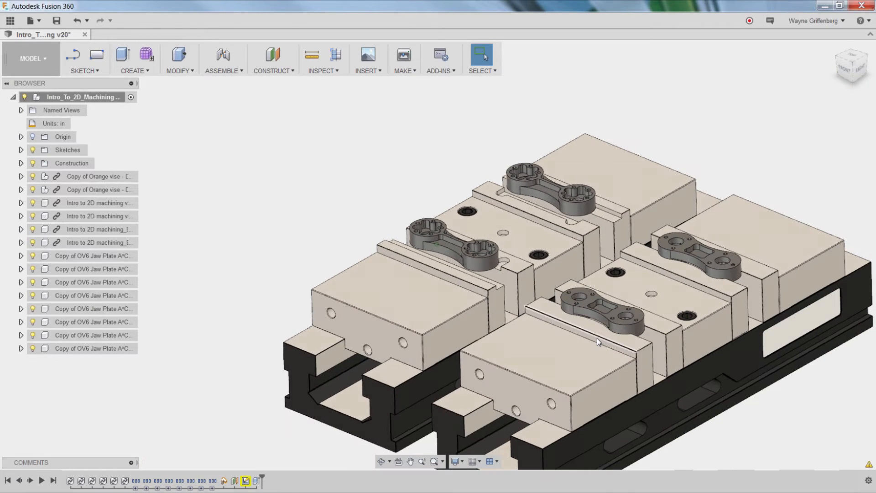
scroll(516, 293, up, 5)
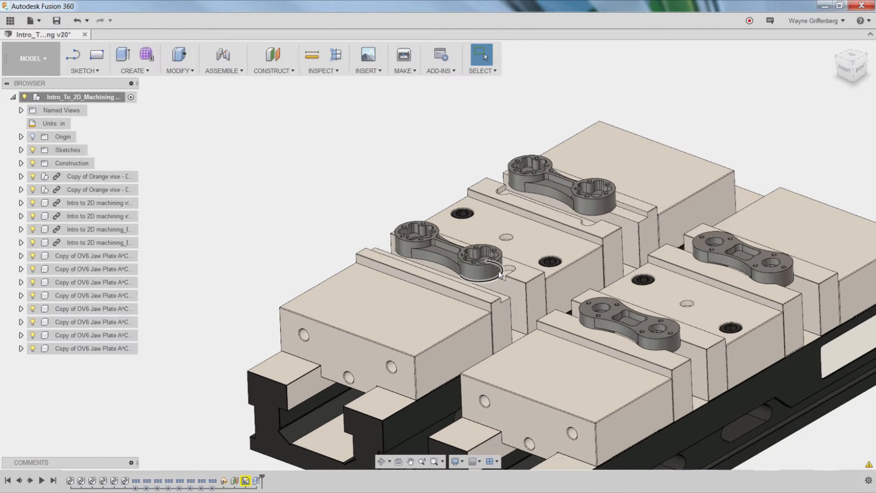
scroll(480, 269, up, 1)
scroll(480, 268, up, 3)
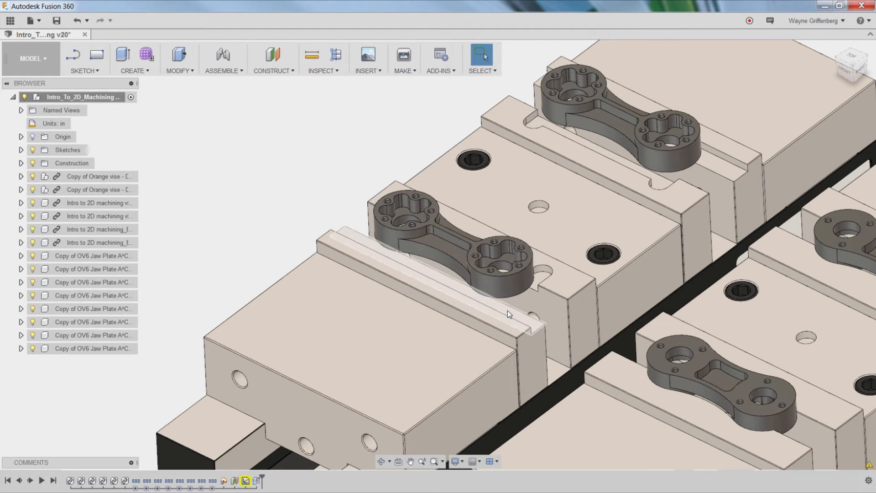
scroll(384, 193, up, 3)
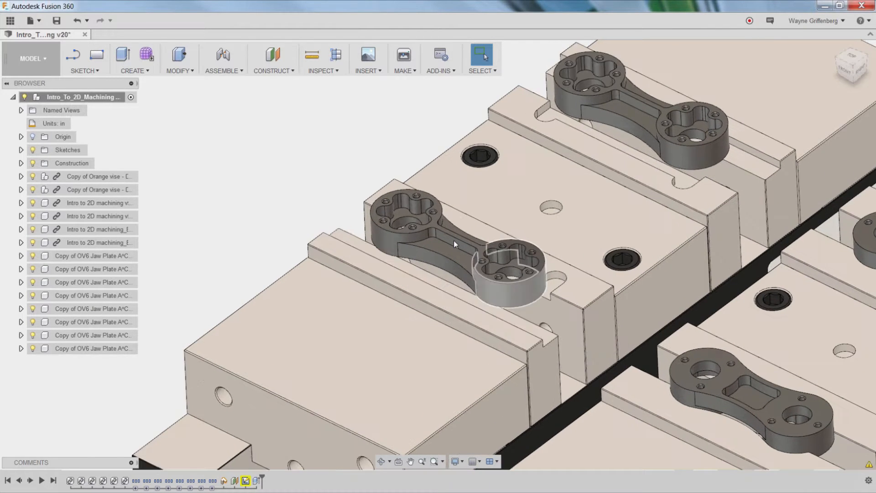
scroll(378, 190, up, 2)
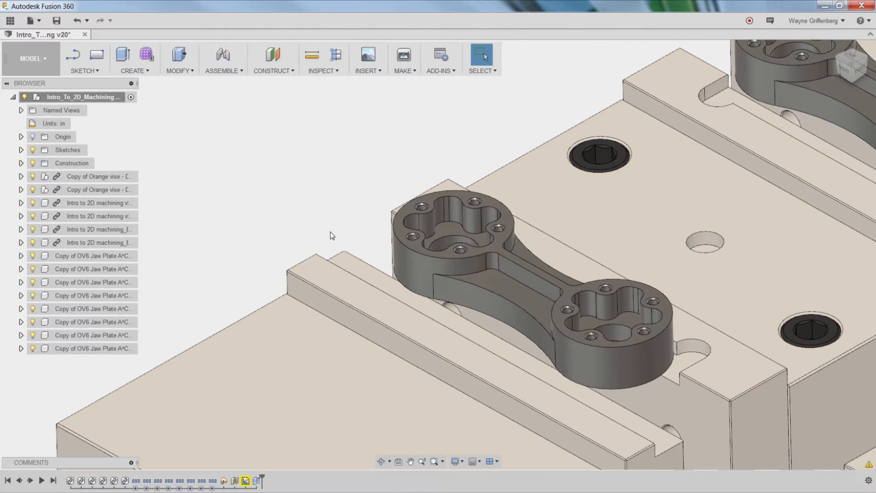
click(31, 59)
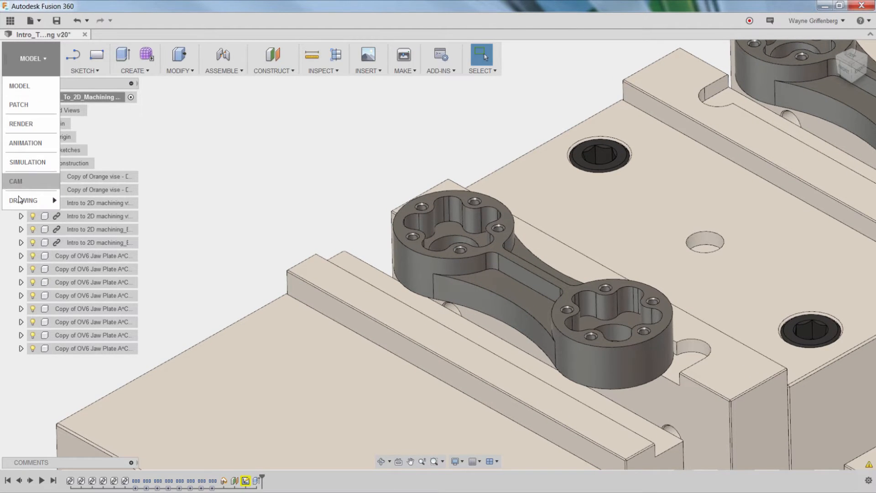
click(15, 181)
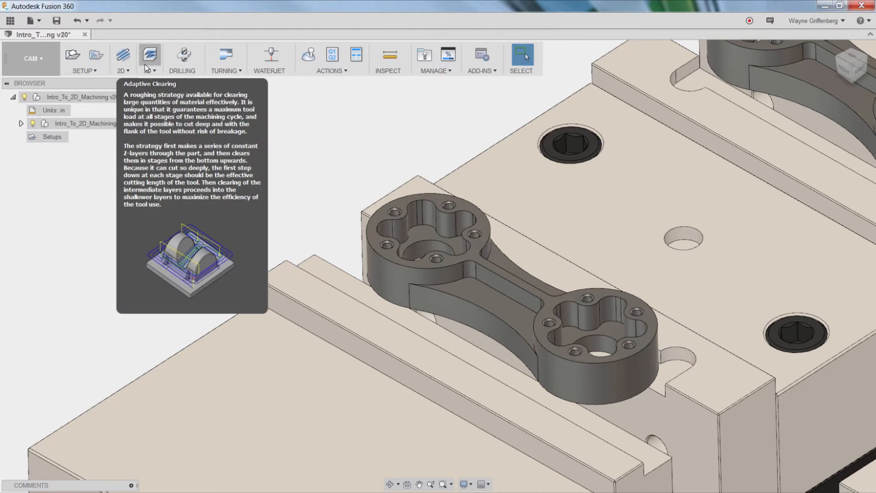
click(73, 59)
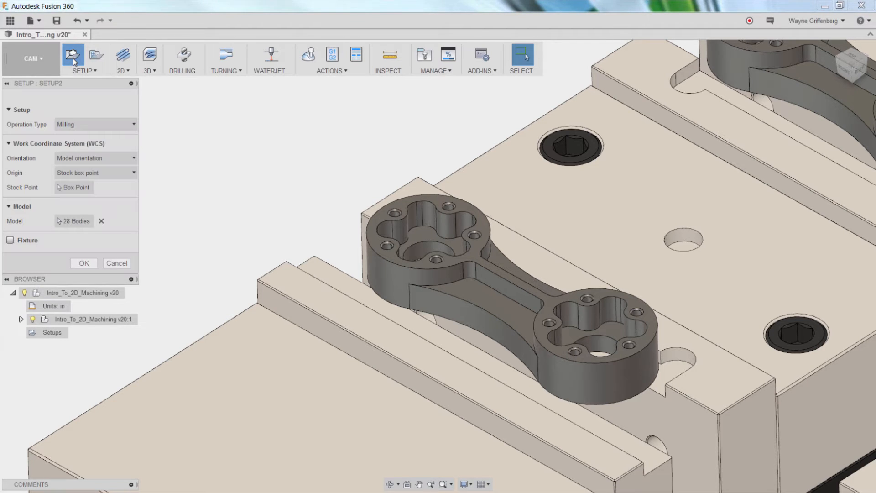
Step: Clear the setup's automatic model selection and choose only the link part at the front of the left vise
scroll(309, 161, down, 2)
scroll(309, 162, down, 5)
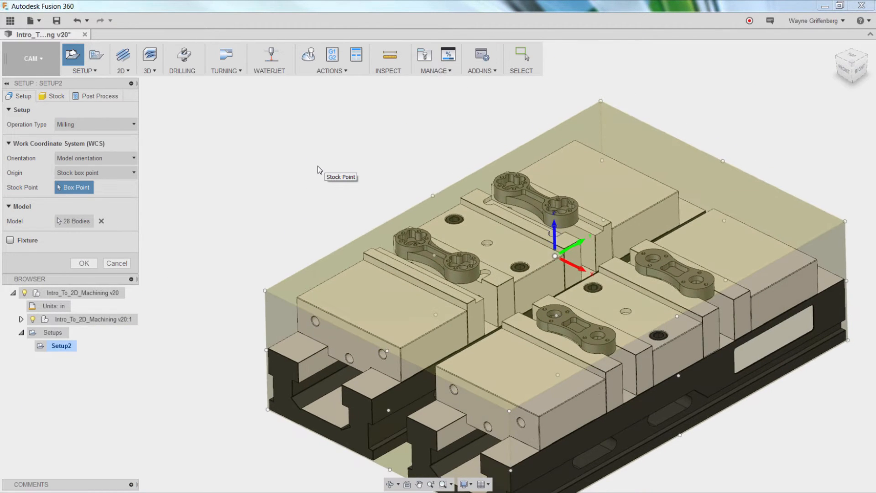
shift+middle_drag(318, 165, 279, 180)
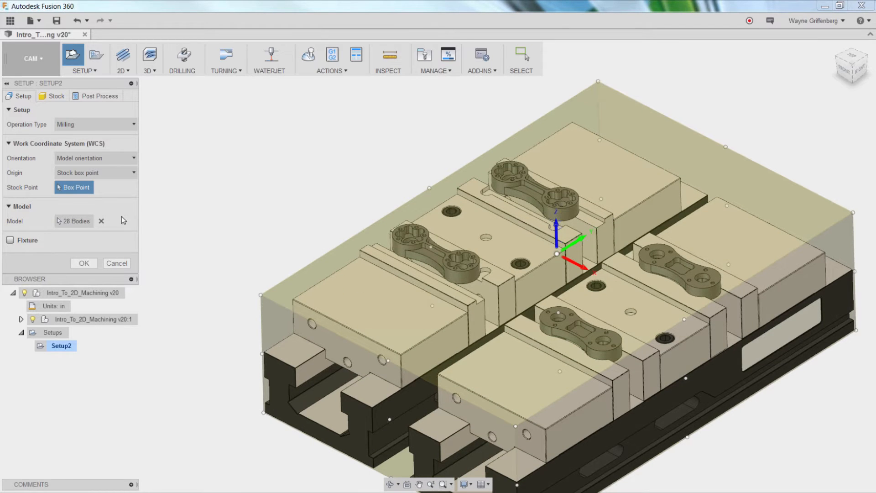
click(101, 222)
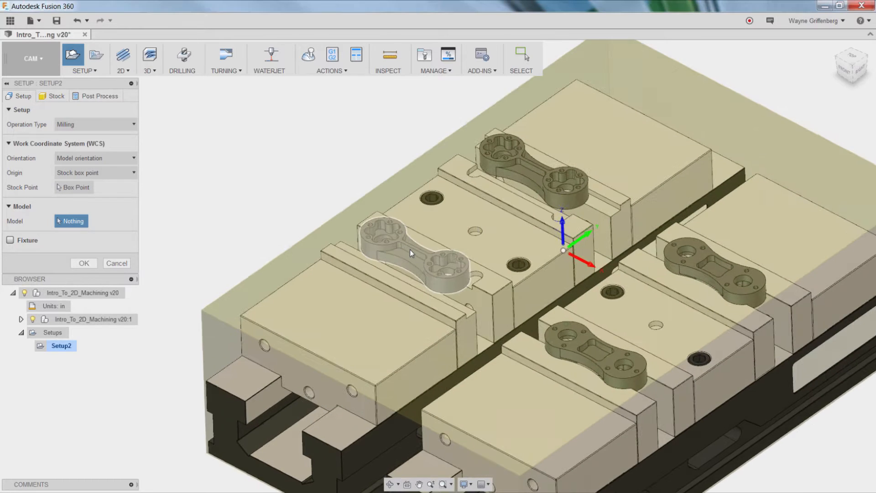
click(410, 246)
scroll(410, 248, up, 3)
scroll(331, 156, up, 5)
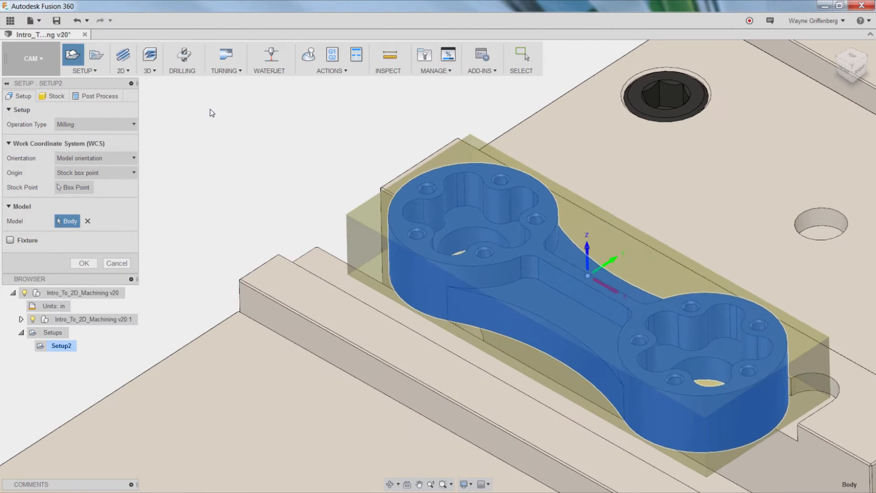
Step: Undock the setup dialog and place it below the browser tree so both can be read without overlapping
drag(81, 83, 172, 79)
drag(147, 286, 59, 92)
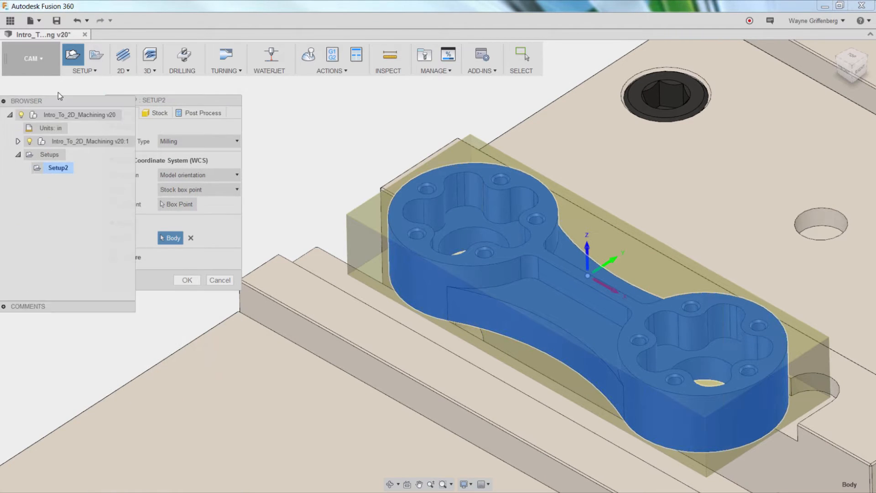
drag(183, 101, 190, 187)
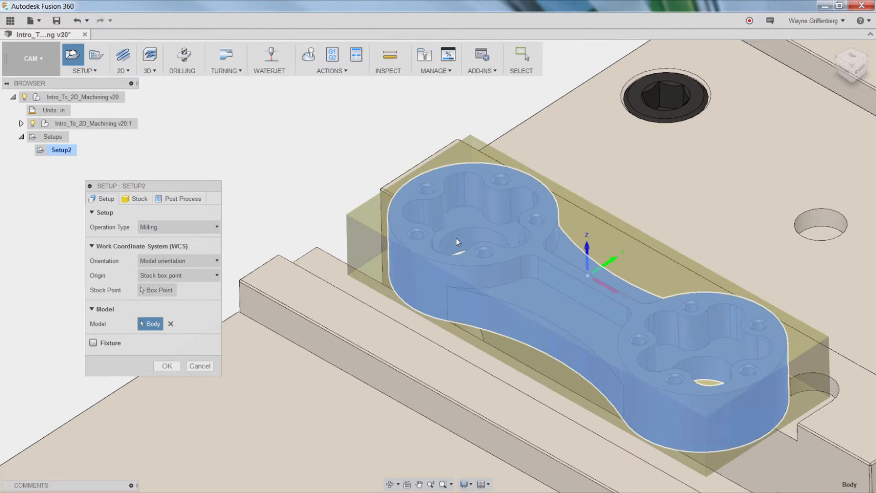
Step: Set the work coordinate origin to the stock box point at the top back-left corner
shift+middle_drag(347, 171, 331, 165)
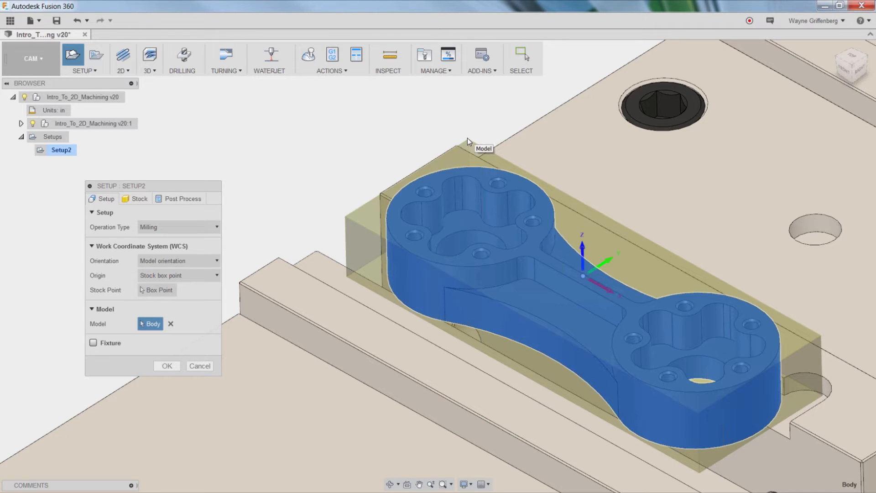
shift+middle_drag(472, 121, 469, 159)
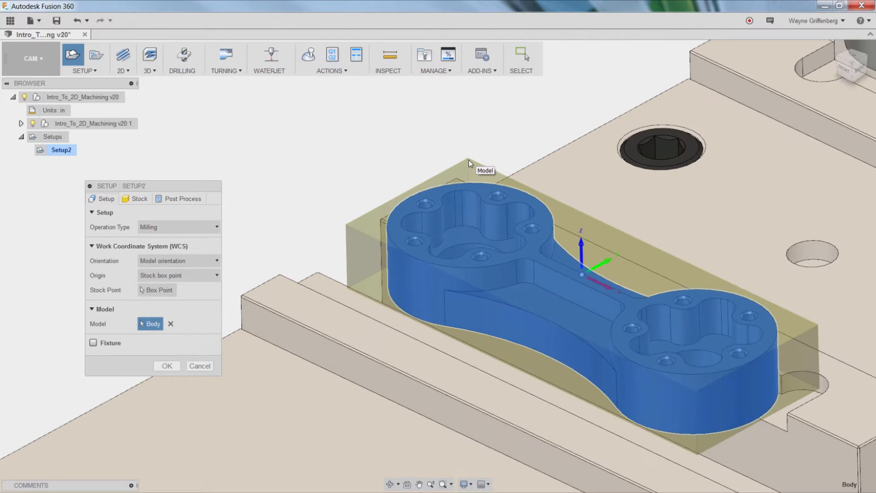
click(158, 291)
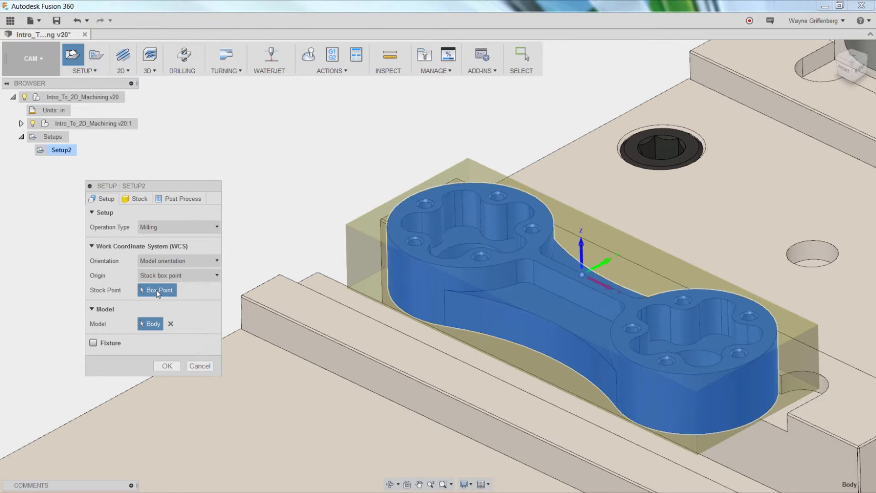
click(468, 158)
click(345, 225)
click(468, 159)
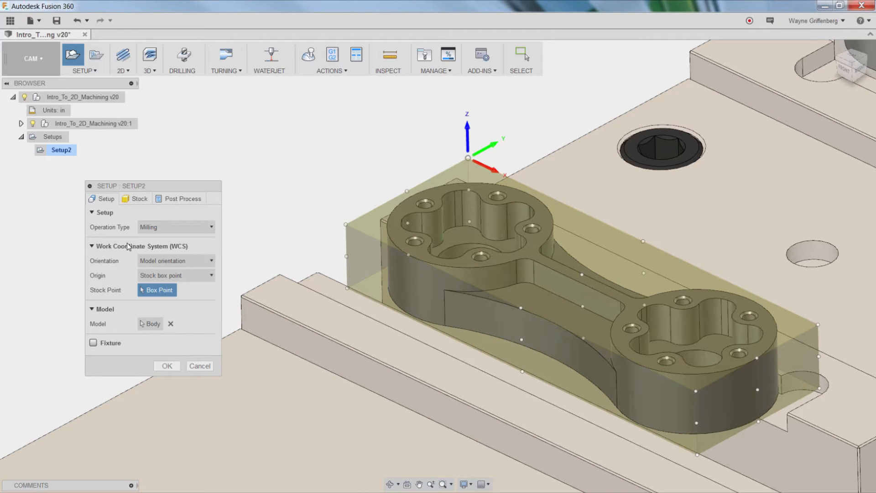
Step: Set the orientation to select Z axis/plane and X axis, try the link's web side wall as Z axis, and clear that selection
click(182, 260)
click(168, 287)
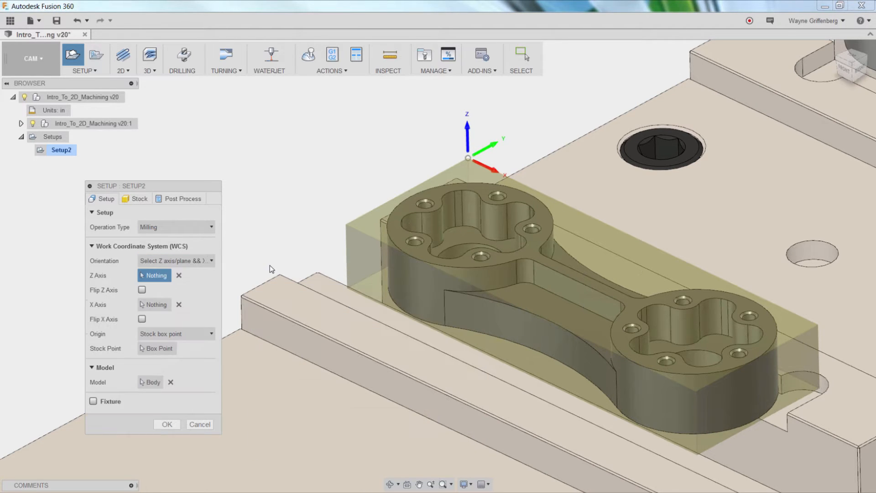
click(568, 291)
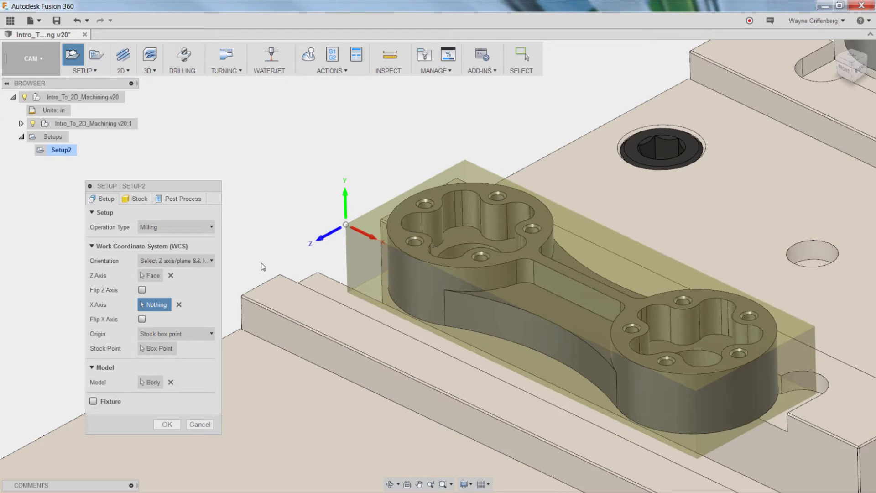
click(171, 276)
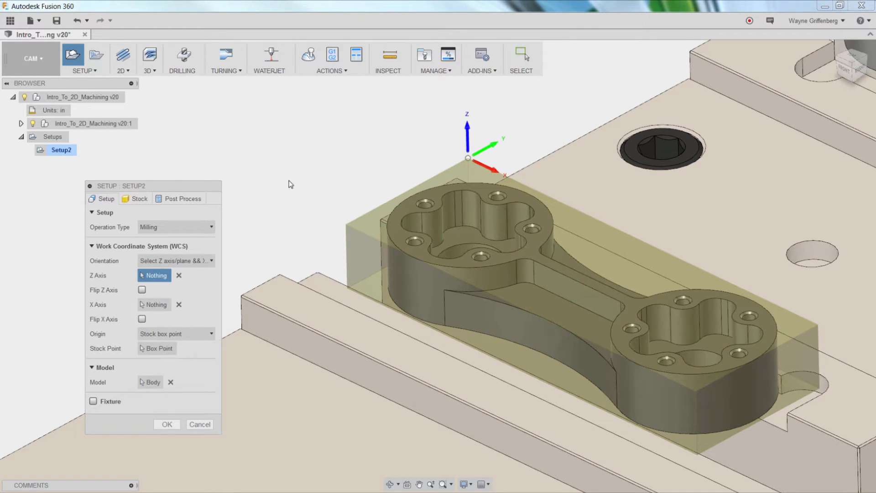
Step: Keep the stock as a relative size box and set its side offset to 0.125 in
click(141, 199)
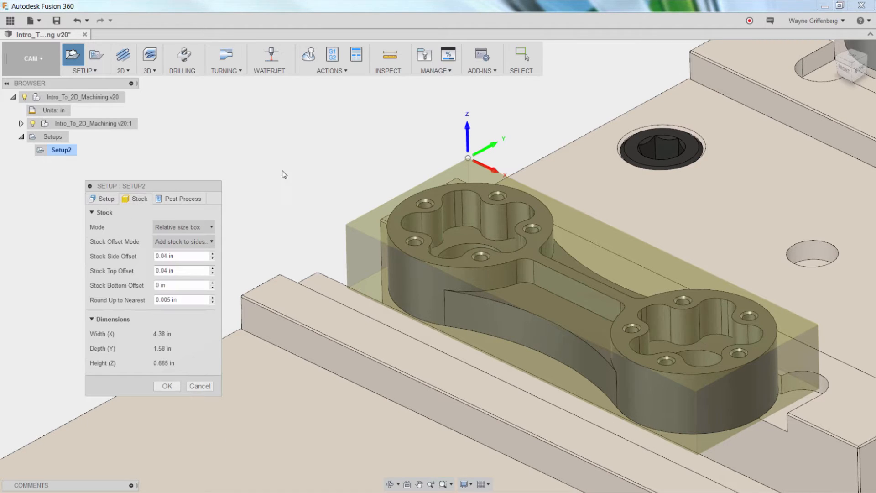
click(198, 227)
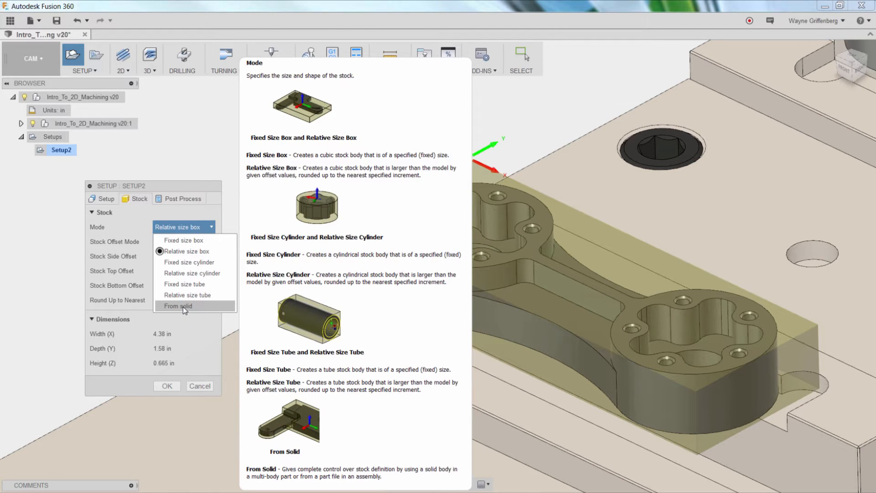
click(194, 251)
click(165, 253)
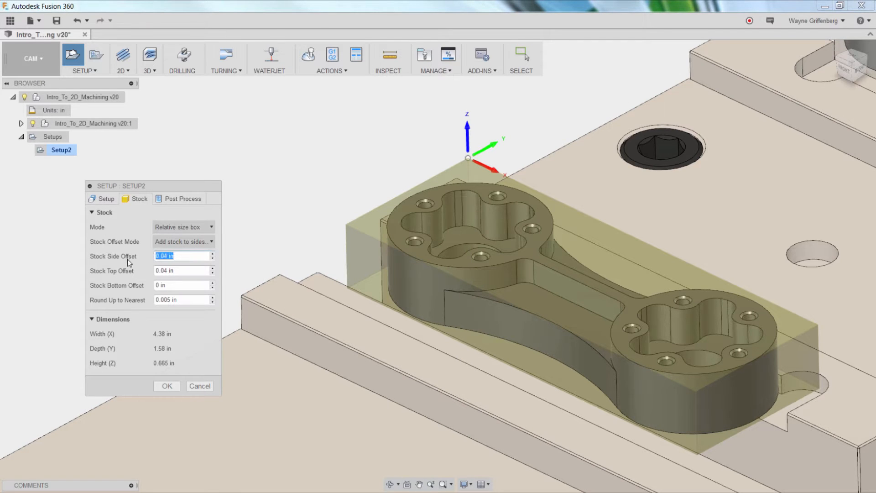
key(BackSpace)
text(.)
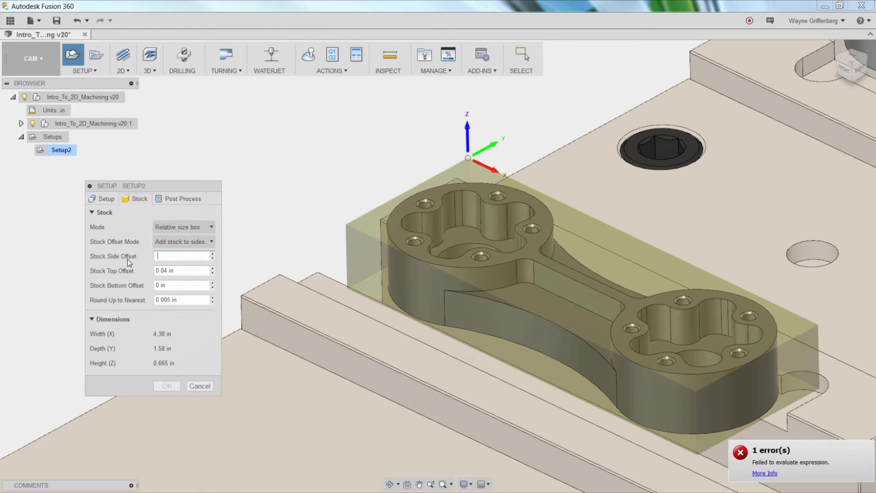
text(125)
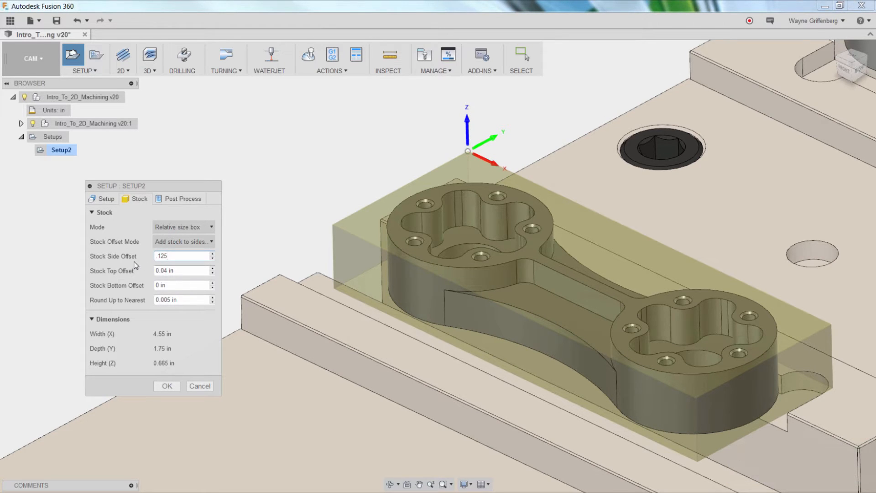
Step: Set the stock top offset to 0.1 in and bottom offset to 0.25 in, and accept the setup
click(186, 273)
text(.1)
key(Tab)
text(.25)
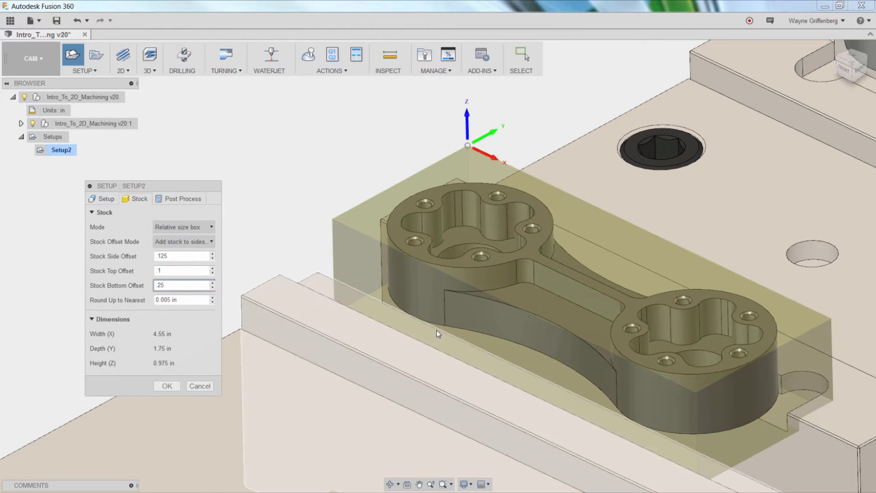
shift+middle_drag(820, 408, 768, 379)
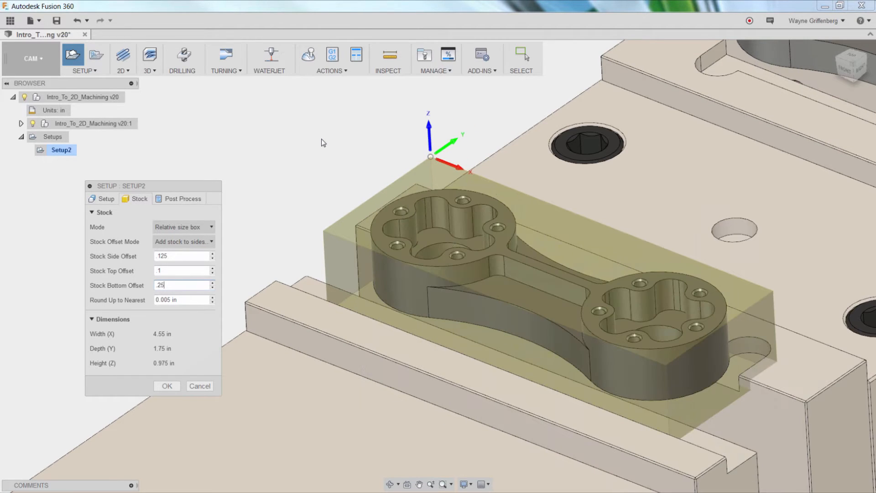
shift+middle_drag(321, 138, 321, 135)
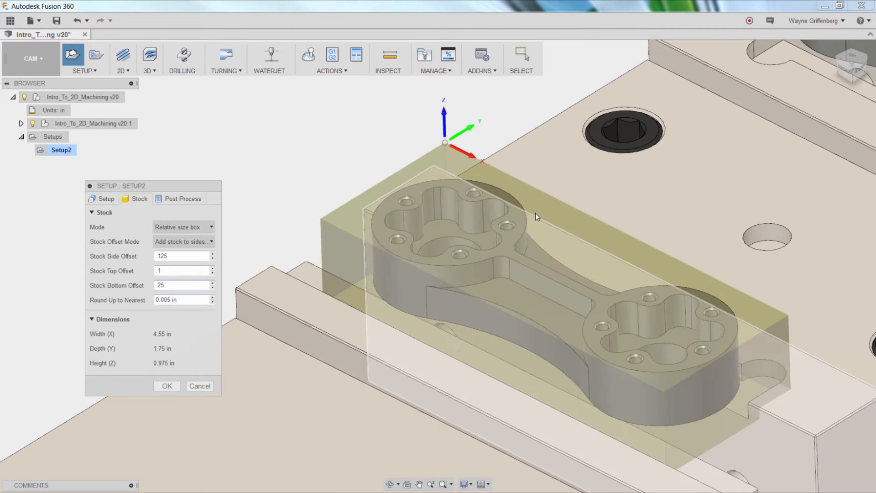
shift+middle_drag(489, 195, 404, 185)
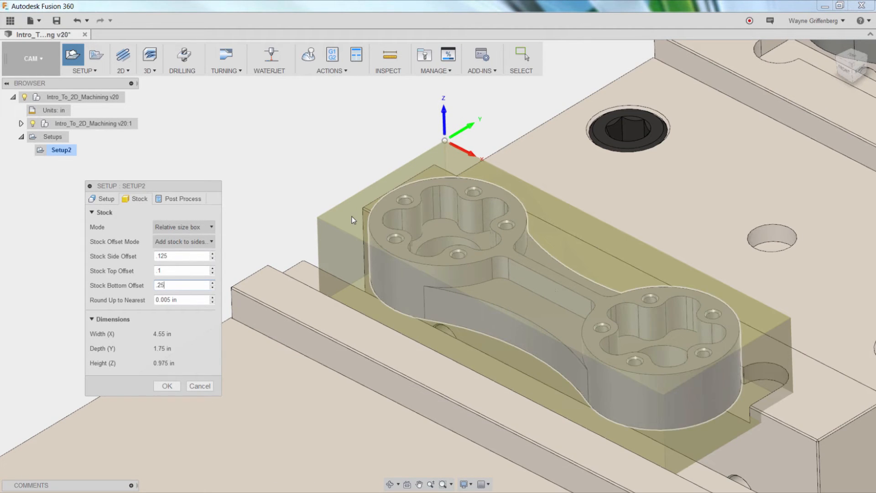
shift+middle_drag(284, 253, 254, 242)
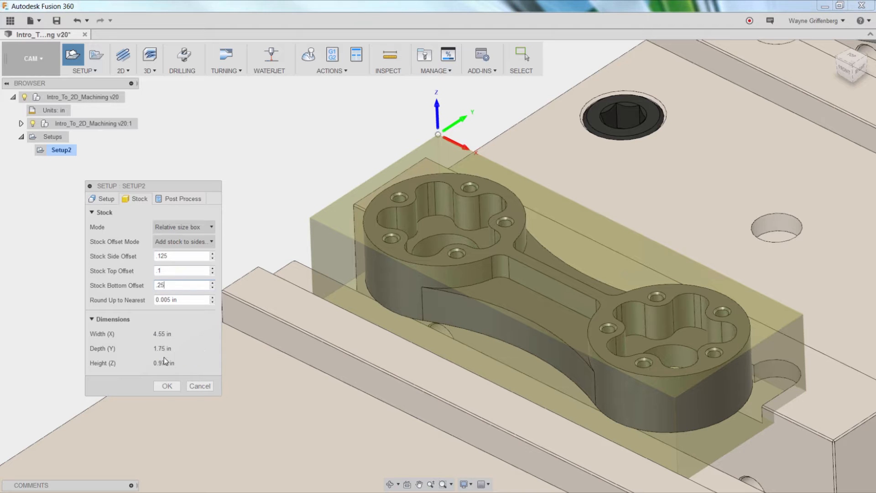
click(165, 387)
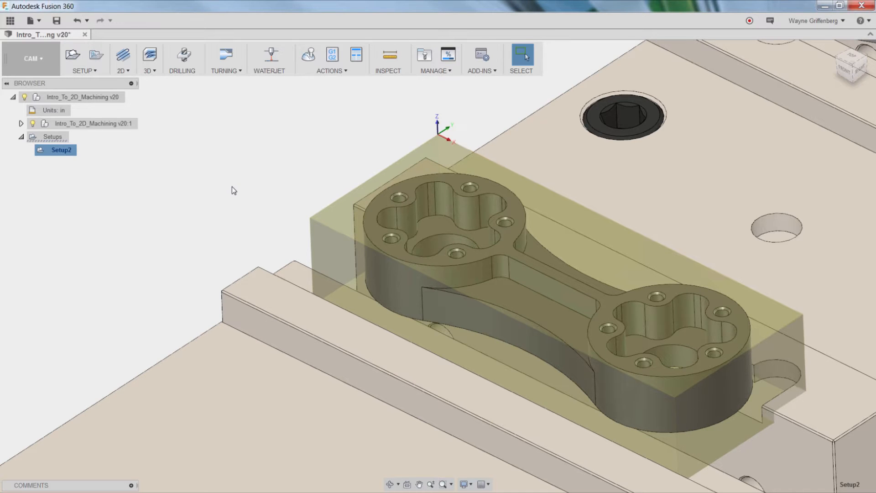
Step: Start a 2D Face operation in Setup2 and open the tool library to choose its cutter
click(63, 151)
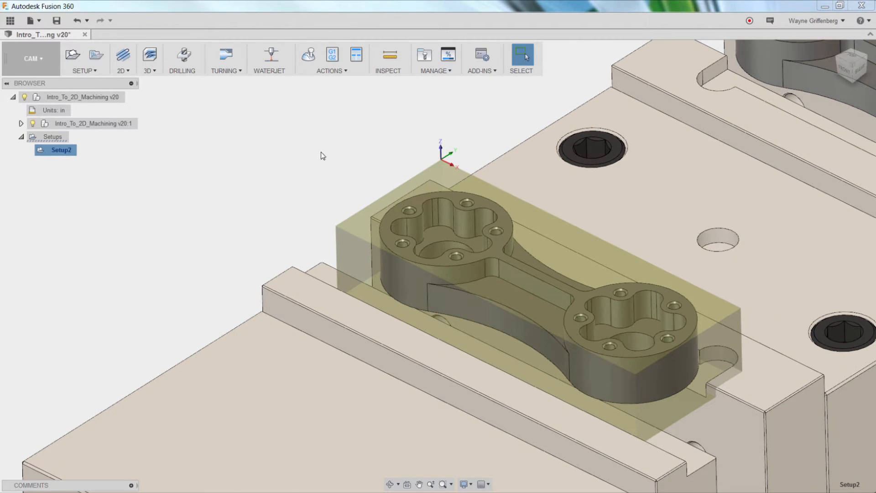
click(121, 70)
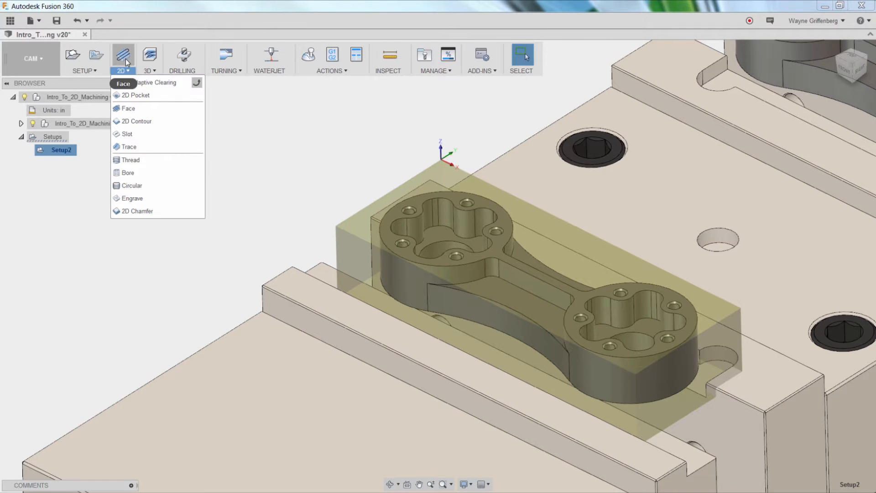
click(131, 109)
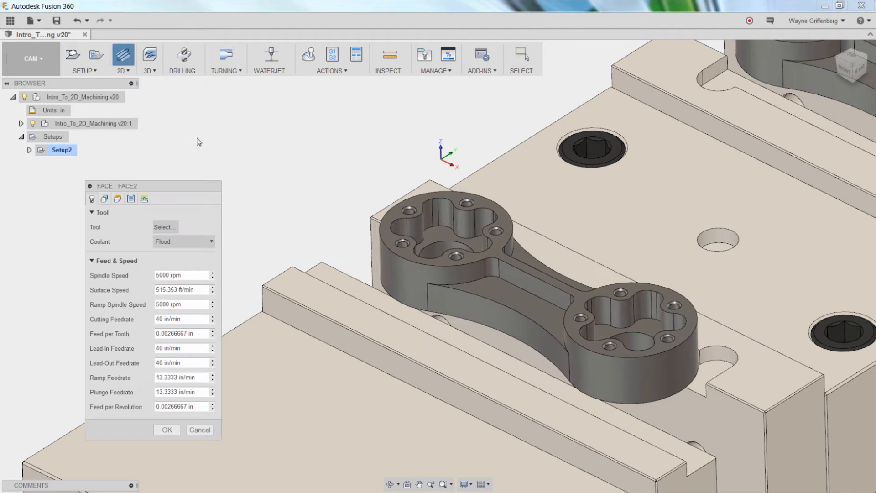
drag(174, 186, 183, 165)
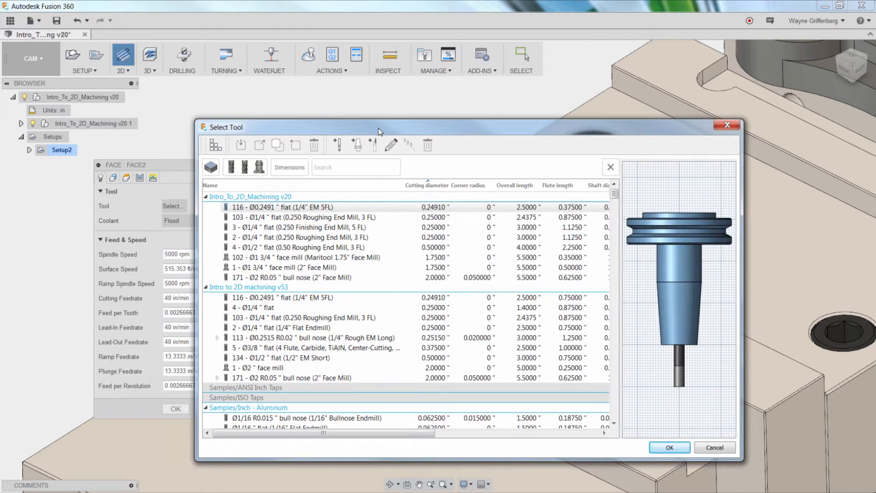
drag(378, 132, 399, 91)
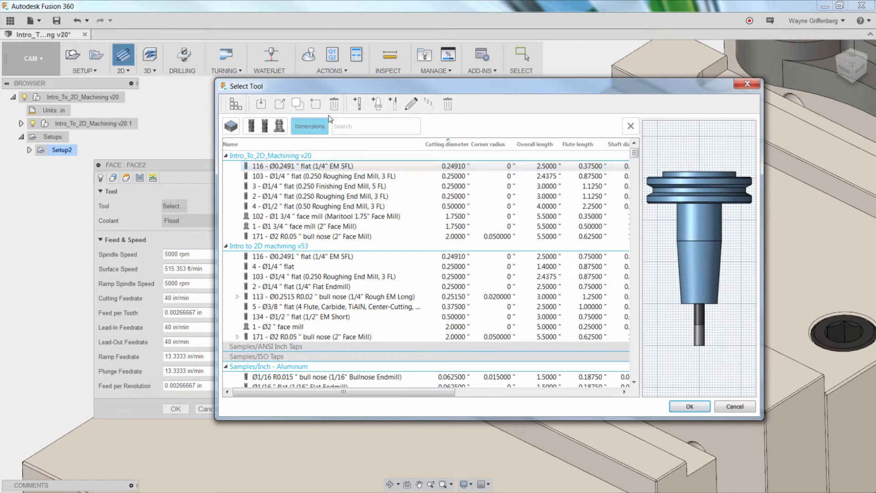
drag(326, 89, 269, 89)
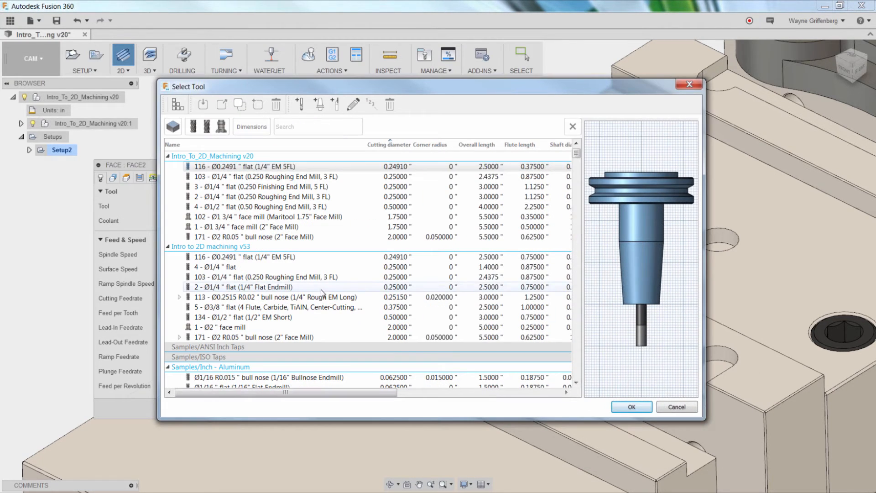
Step: Filter the tool library by the Face milling operation and limit the tool types to face mills, excluding bull and flat end mills
click(174, 127)
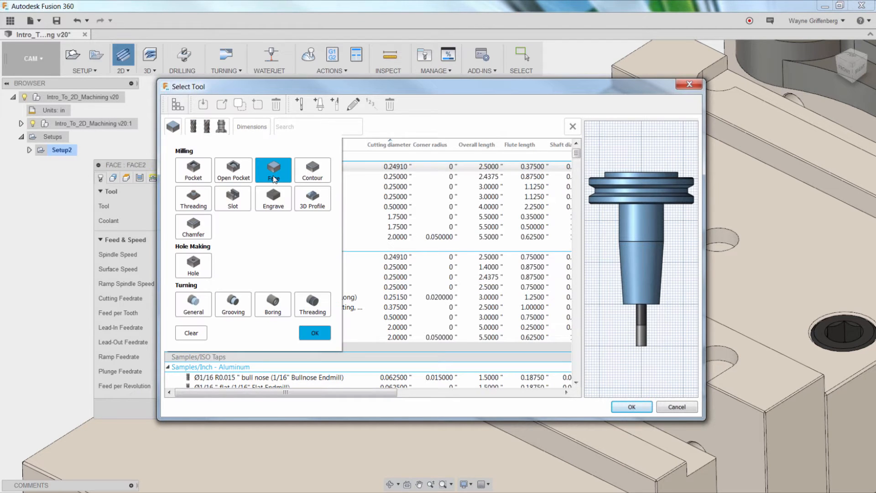
click(315, 333)
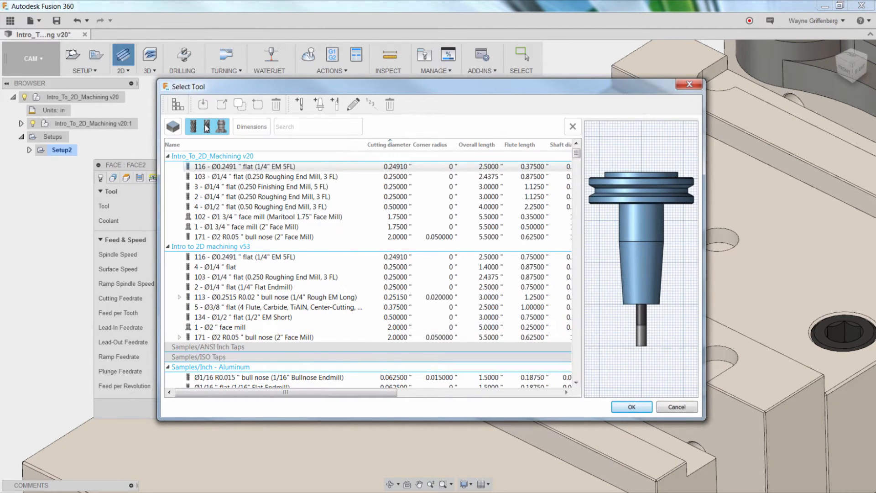
click(207, 127)
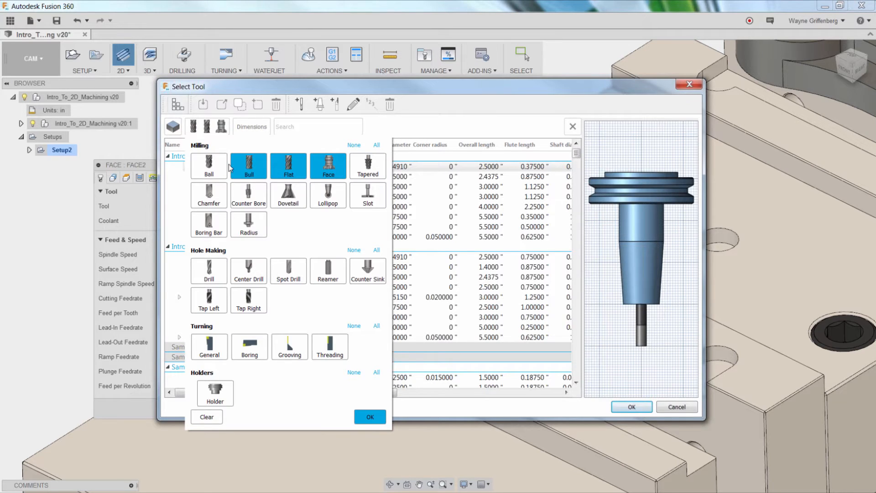
click(253, 167)
click(288, 168)
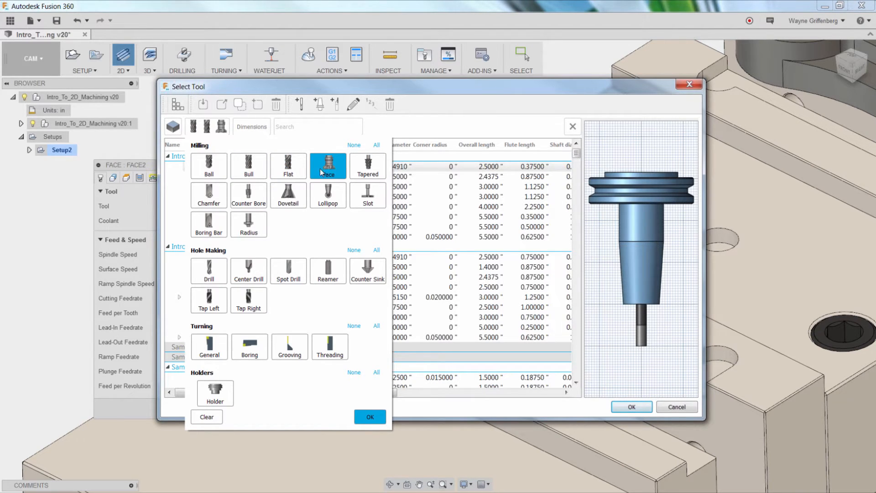
click(370, 417)
Step: Review the cutter and feed data of the number 1, 1 3/4 in face mill, assign it, and accept the Face operation
click(259, 167)
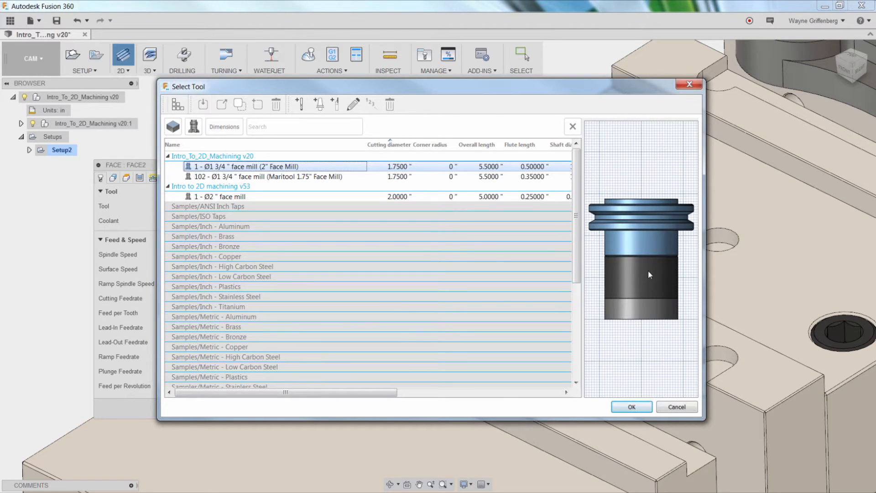
right_click(258, 167)
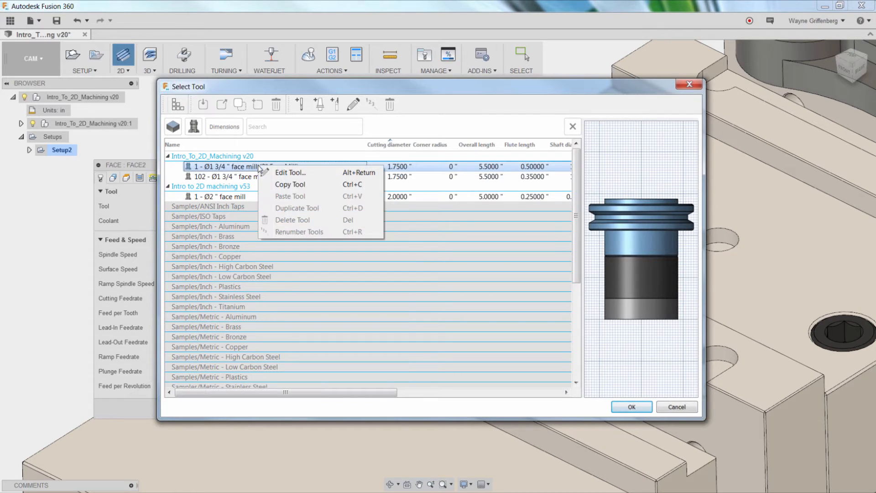
click(299, 175)
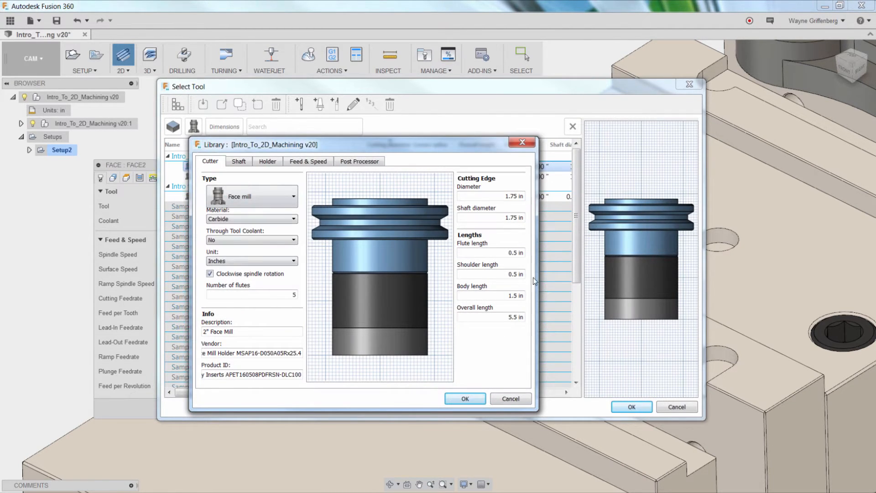
click(307, 163)
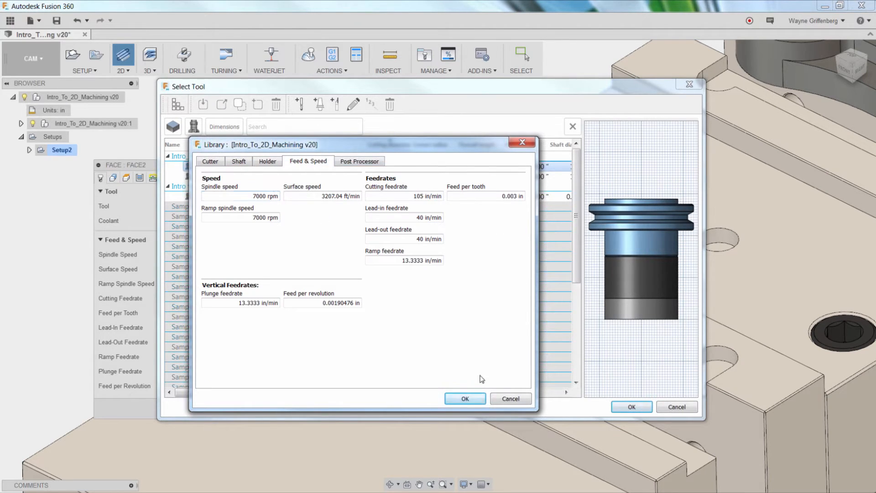
click(466, 398)
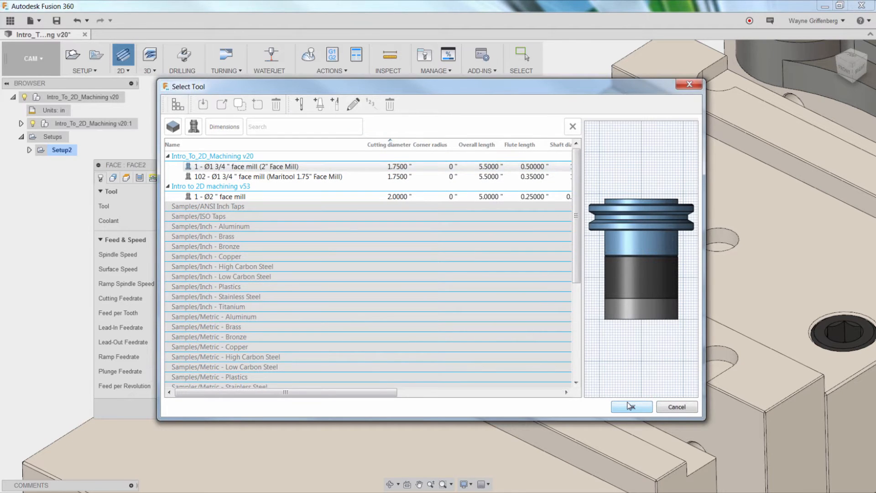
click(630, 405)
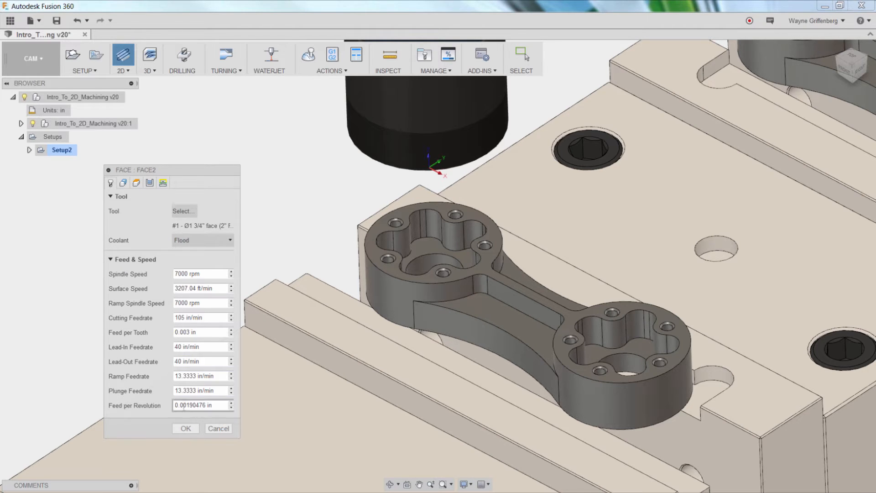
click(187, 427)
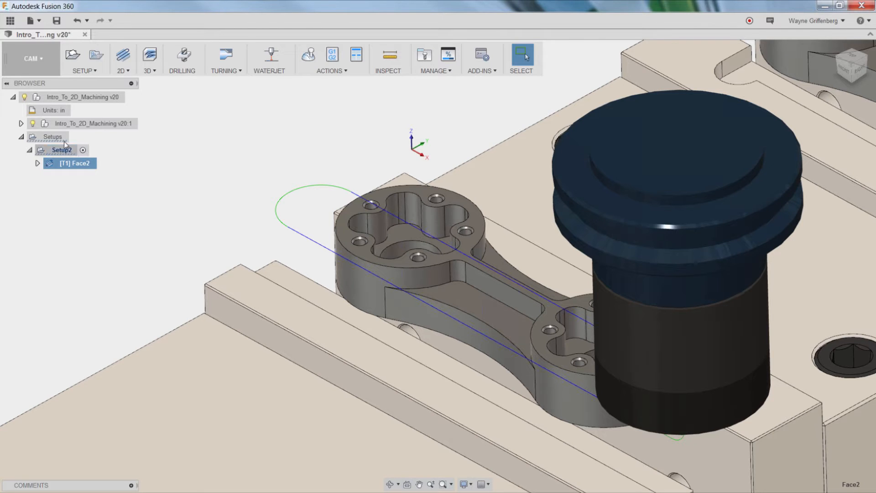
Step: Simulate the Face toolpath and slow down the playback to inspect the cutter's motion
click(313, 56)
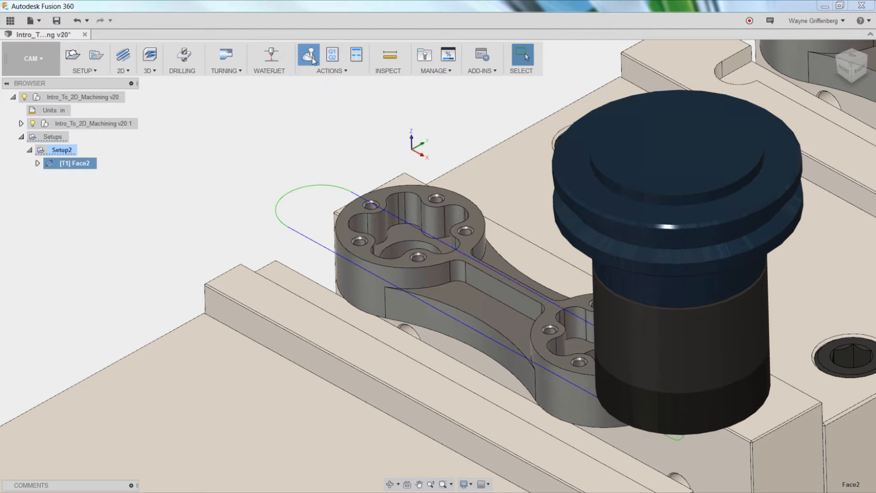
drag(315, 122, 195, 224)
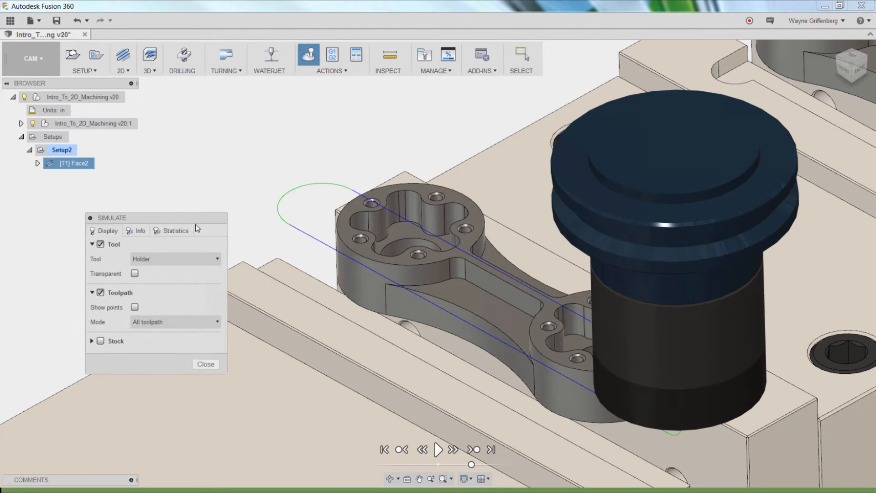
click(438, 451)
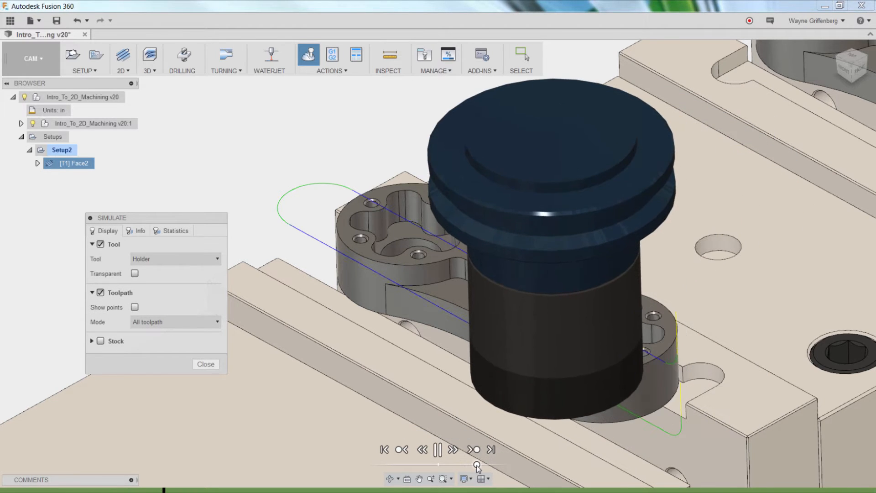
drag(473, 465, 421, 466)
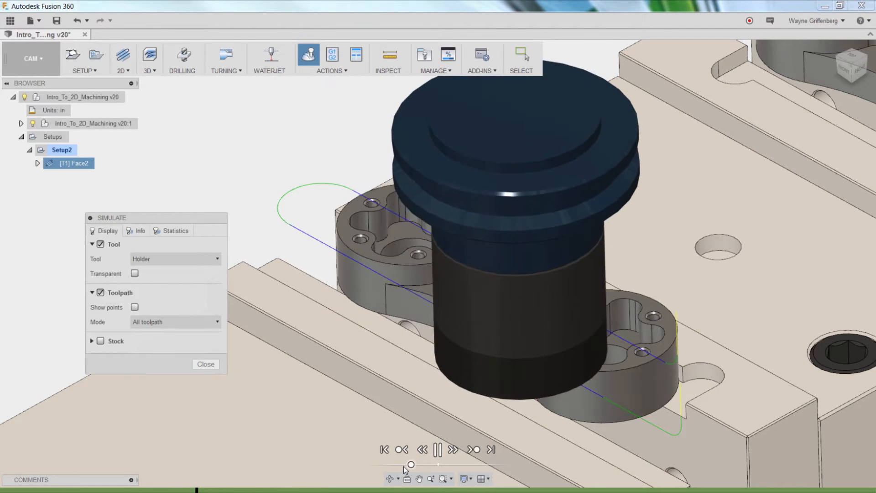
Step: Show the stock in the simulation with Material colorization and Ceramic material, play the cut through, and close the simulation
click(101, 341)
drag(141, 220, 150, 199)
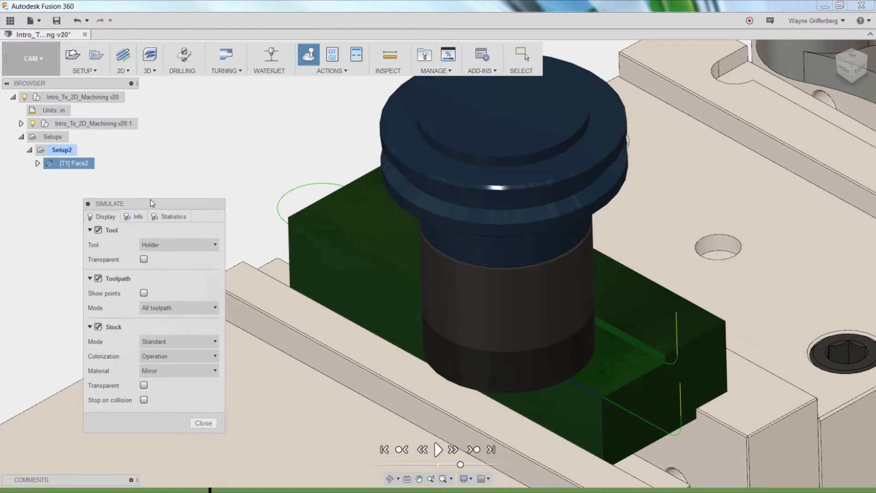
click(179, 336)
click(179, 338)
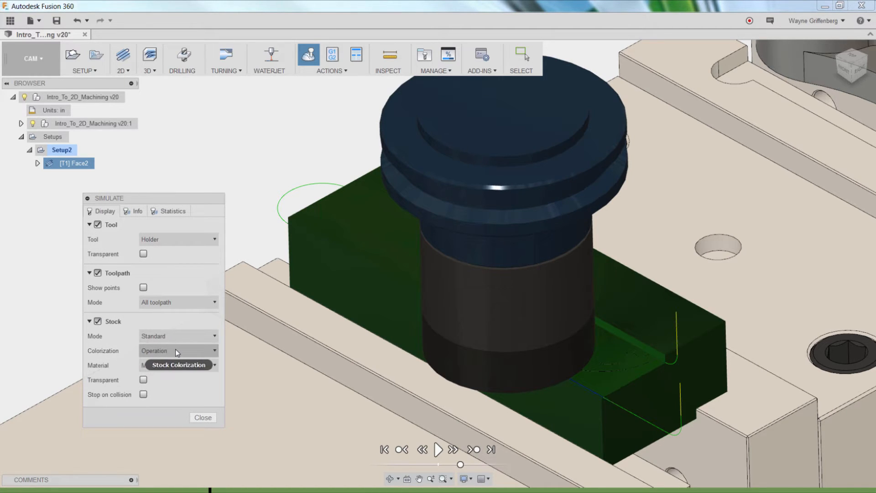
click(168, 363)
click(169, 352)
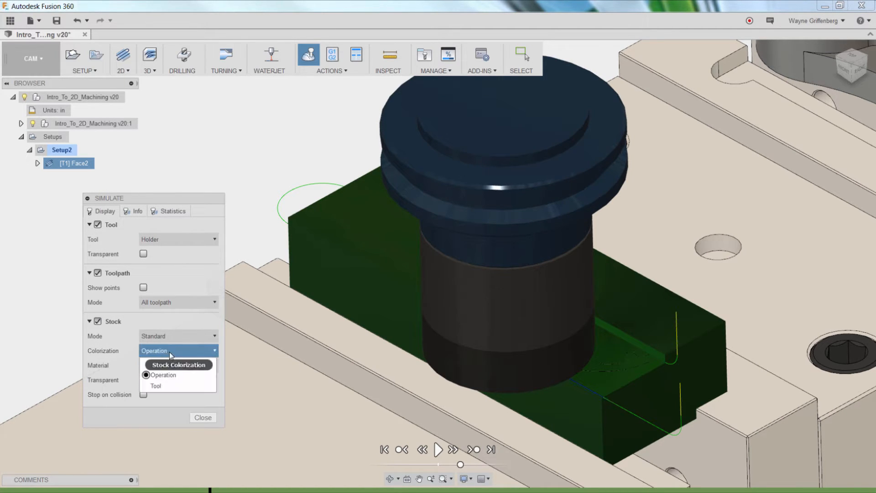
click(157, 374)
click(162, 367)
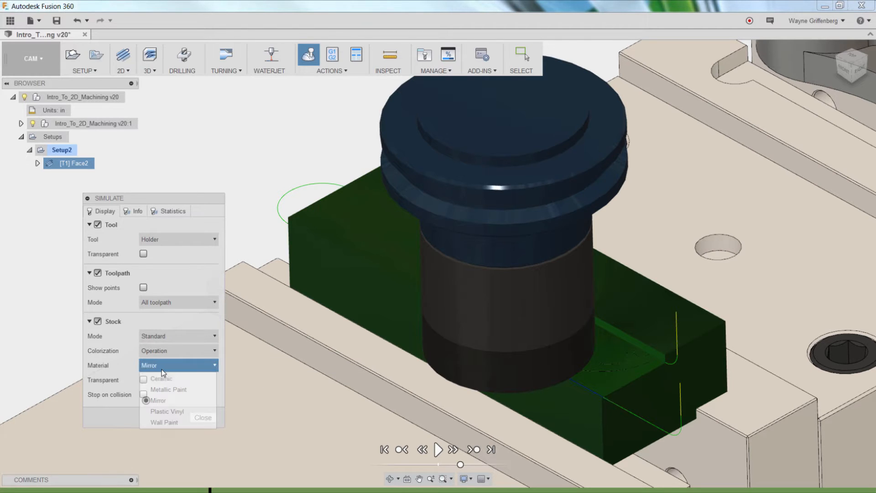
click(164, 379)
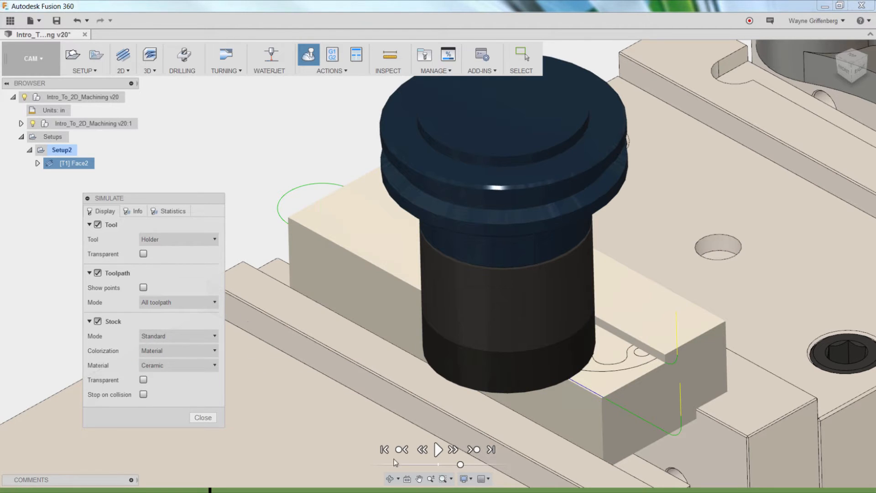
click(436, 451)
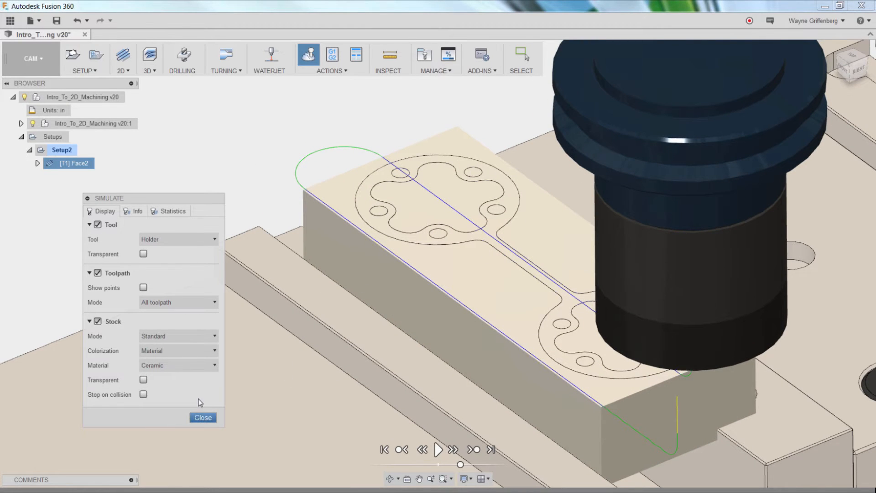
click(203, 417)
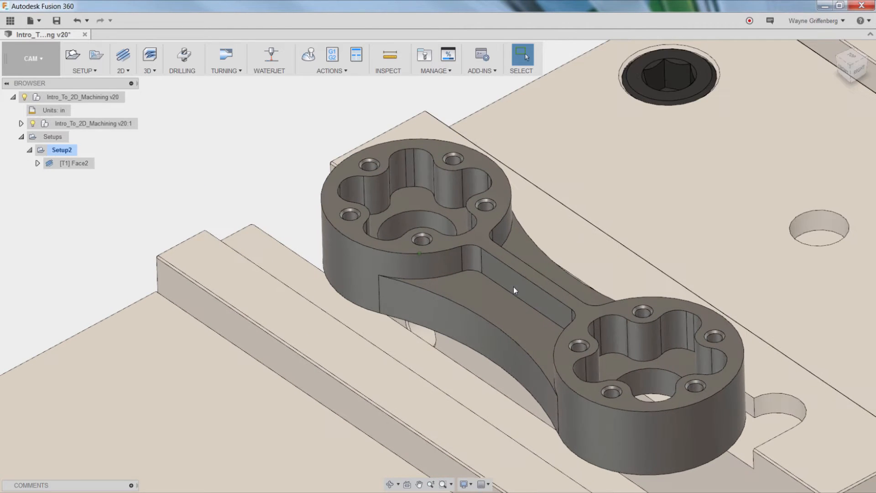
Step: Start a 2D Adaptive Clearing operation and assign the number 2, 1/4 in flat roughing end mill with 3 flutes
click(122, 69)
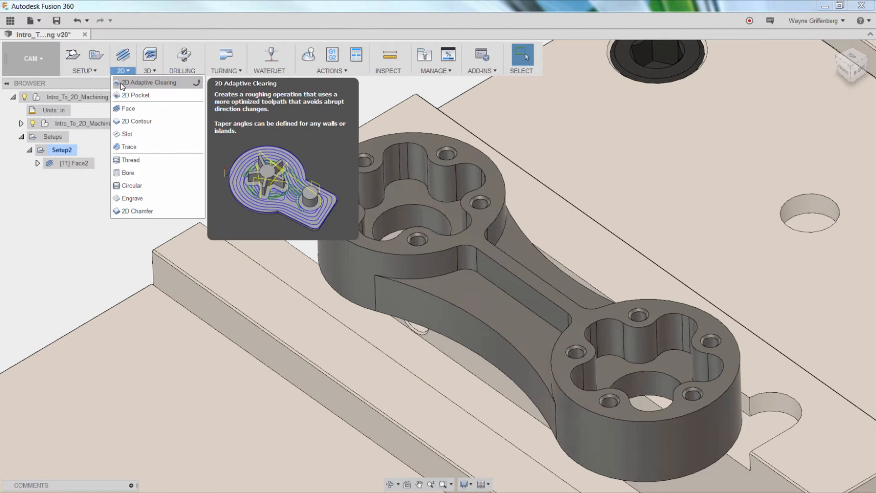
click(122, 83)
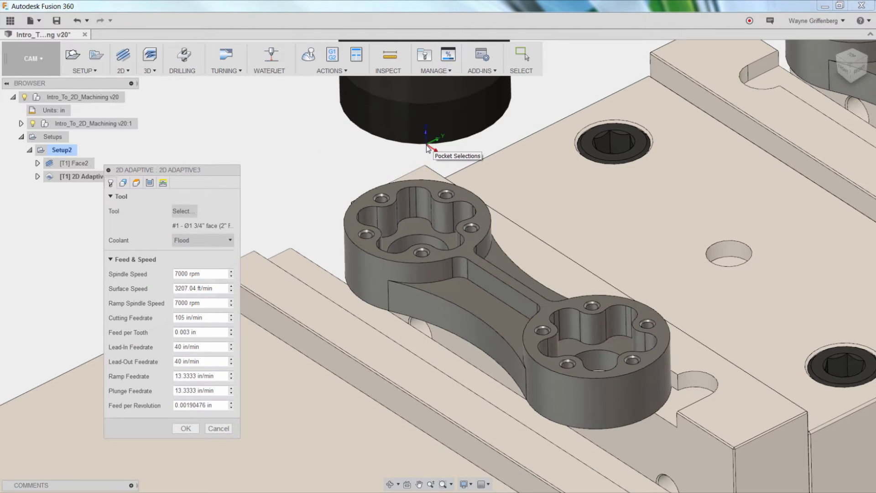
drag(202, 171, 249, 161)
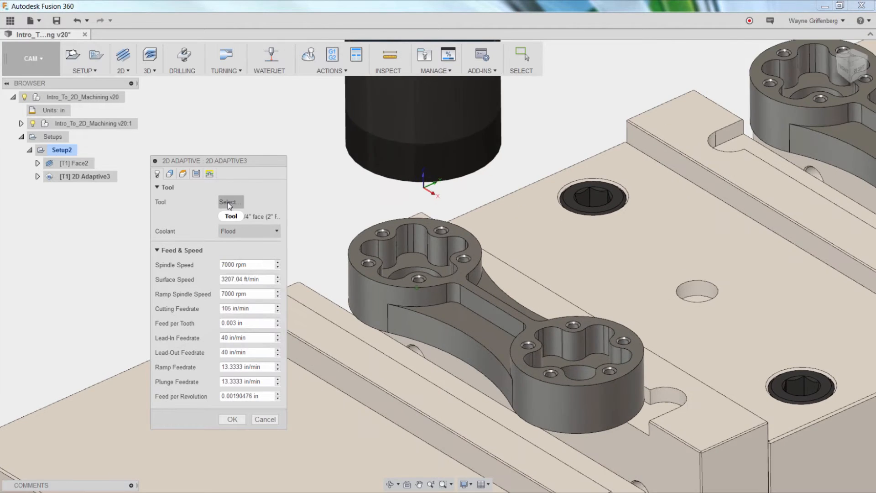
click(228, 201)
click(321, 187)
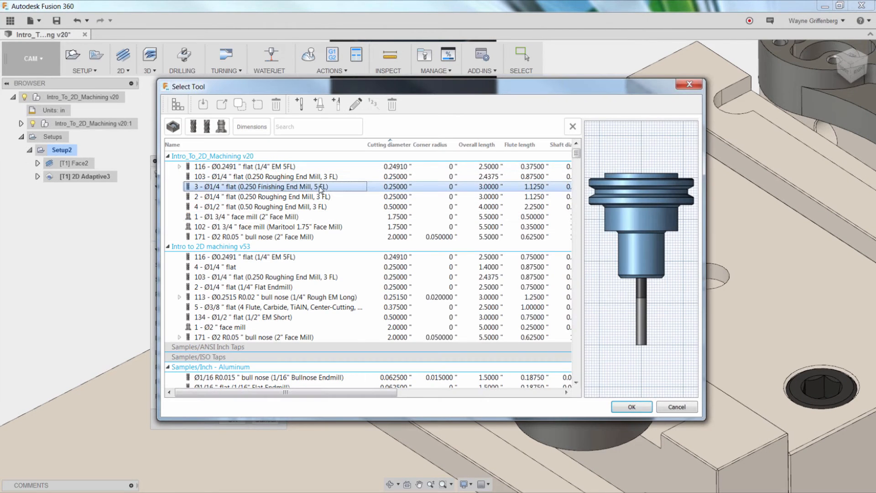
click(322, 197)
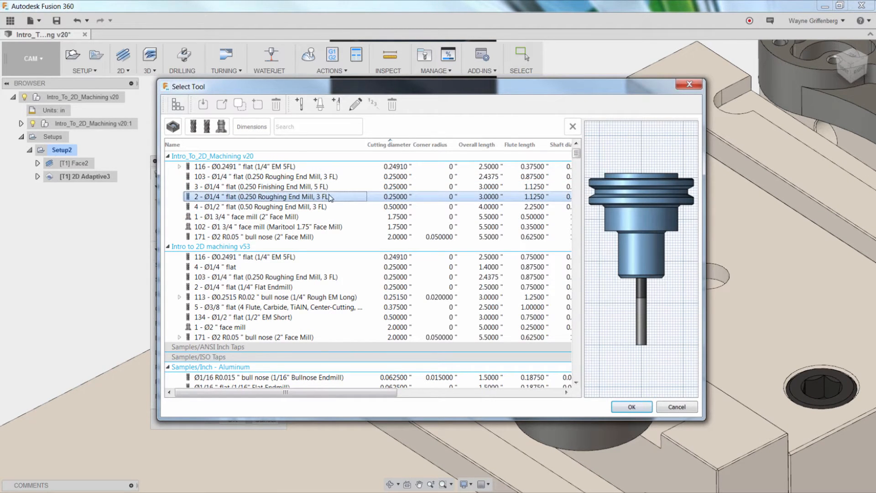
click(629, 408)
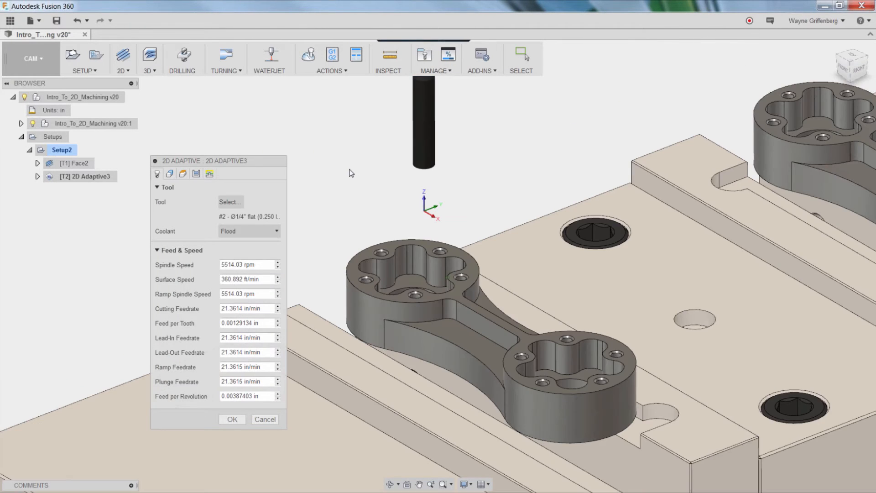
Step: Add the floor of the star-shaped pocket nearest the setup origin to the 2D Adaptive pocket selections
click(163, 178)
drag(162, 176, 125, 221)
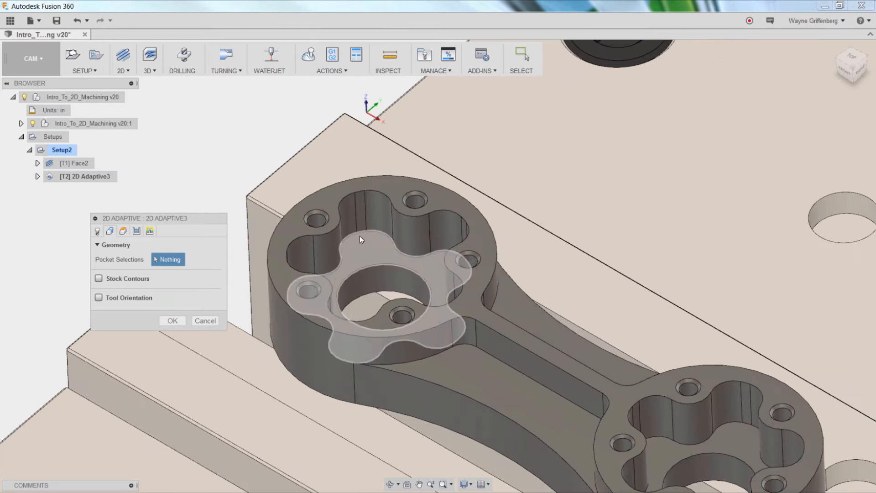
click(354, 236)
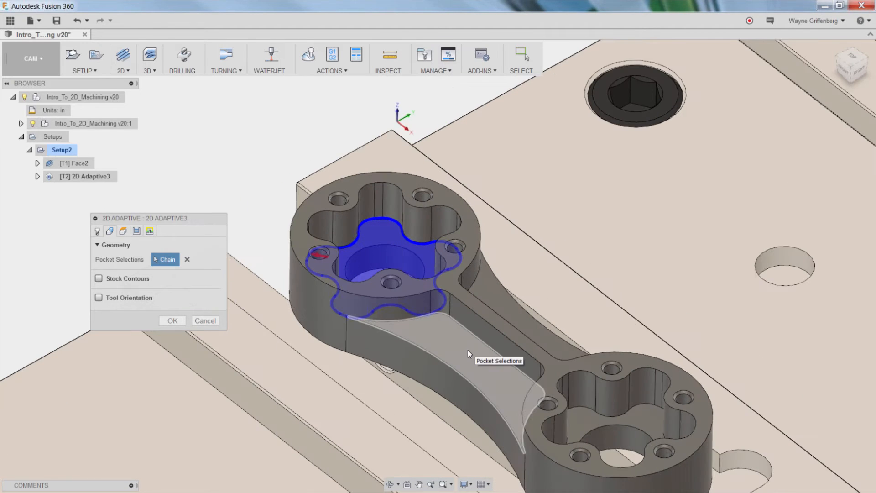
Step: Try the whole floor face of the recess beside the link's web as a pocket selection, and deselect it
click(468, 350)
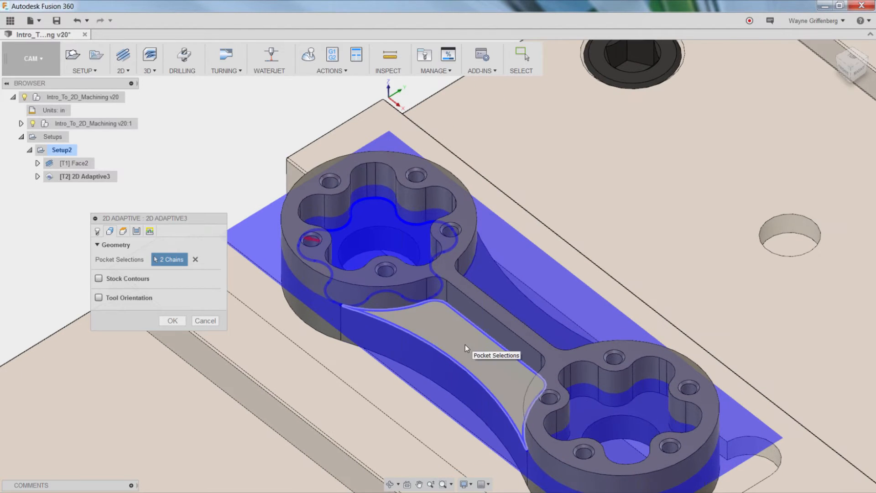
click(465, 344)
click(572, 369)
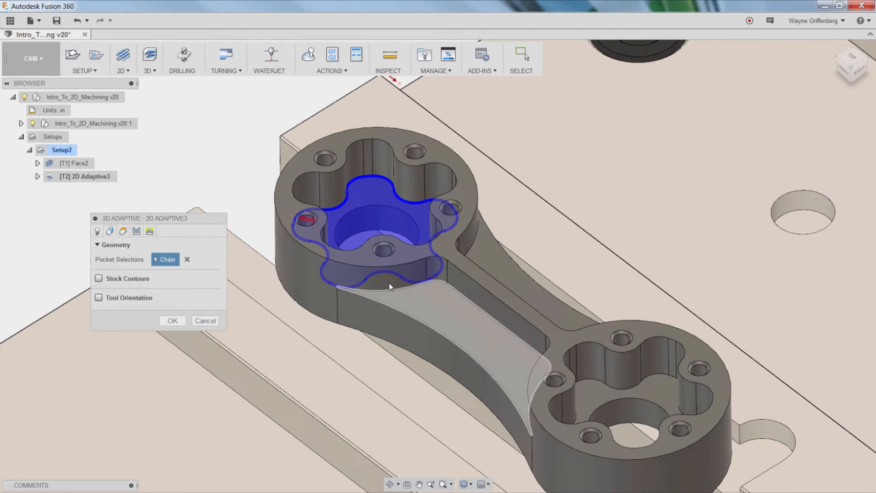
Step: Add the inner wall edges of the open recesses on both sides of the link's web as pocket chains
click(390, 283)
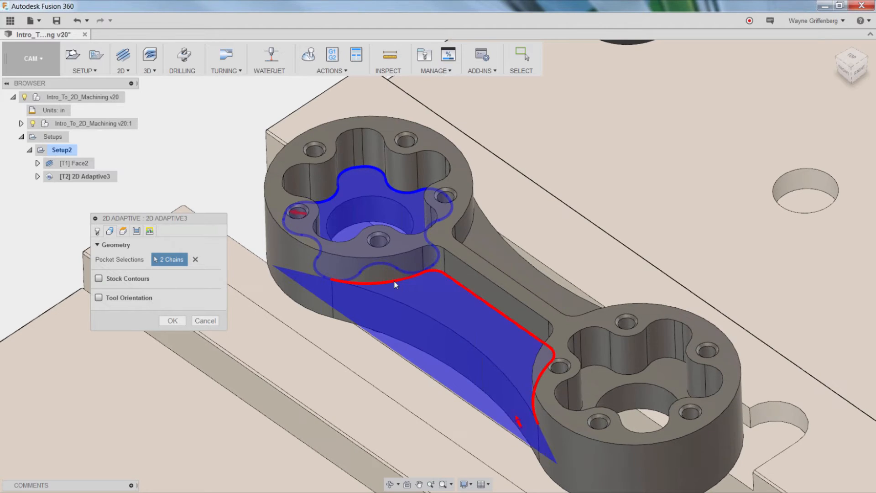
shift+middle_drag(393, 281, 268, 106)
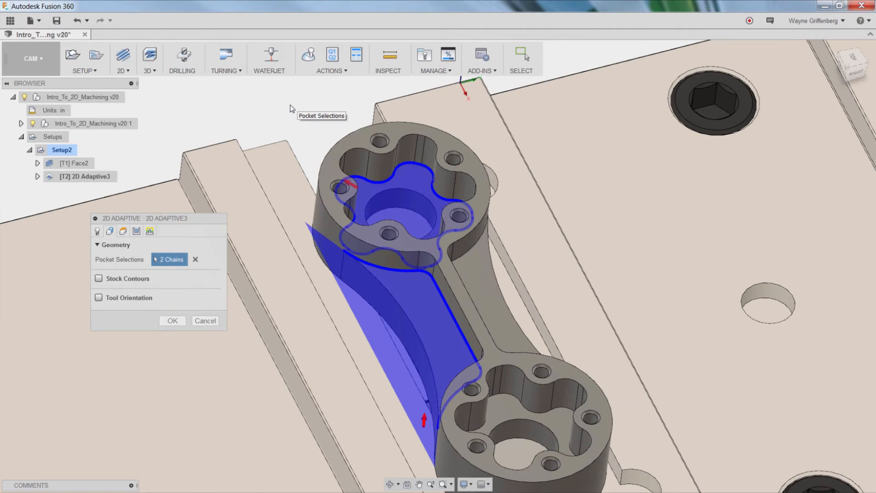
shift+middle_drag(293, 109, 433, 240)
click(431, 244)
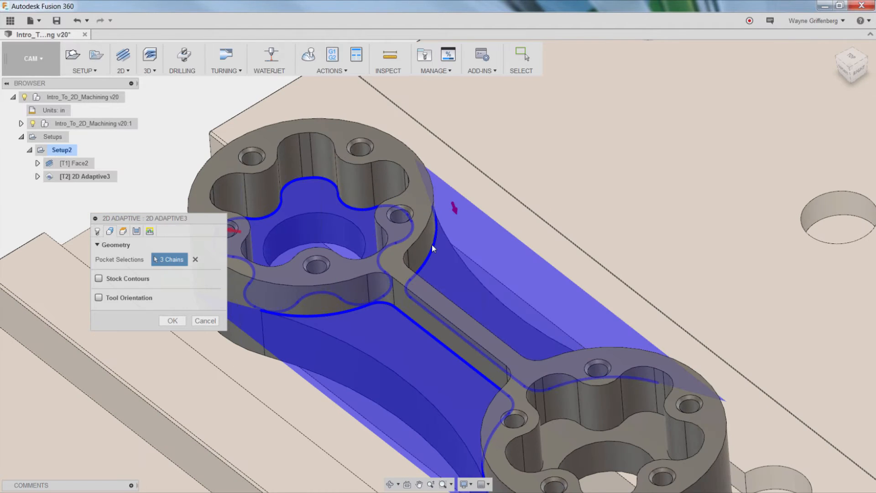
Step: Add the floor of the star-shaped pocket at the link's other end and accept the 2D Adaptive operation
scroll(340, 169, down, 5)
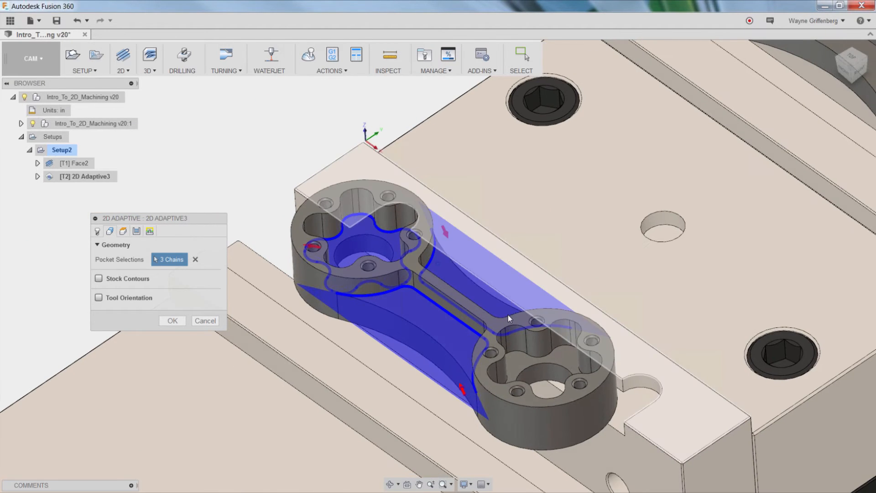
scroll(508, 313, up, 5)
click(522, 368)
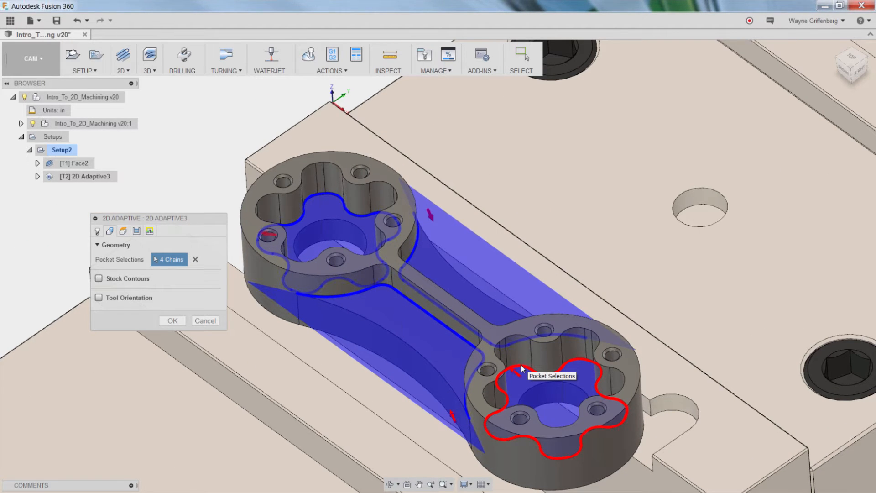
shift+middle_drag(299, 165, 294, 164)
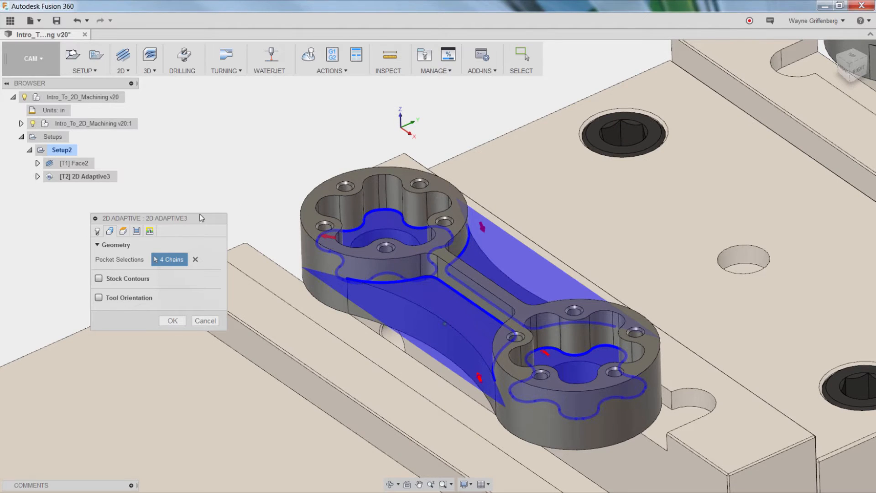
click(167, 314)
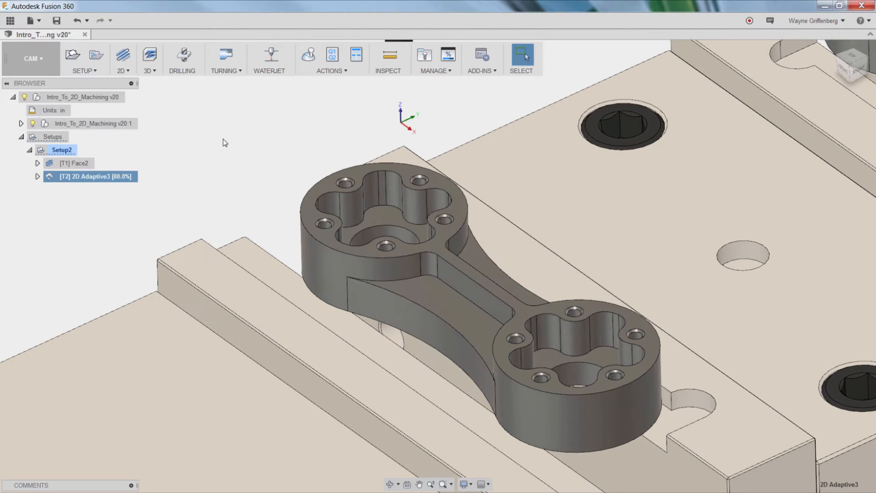
Step: Examine the helical ramp entry and the outward-spiralling cuts of the adaptive toolpath in the first star-shaped pocket
shift+middle_drag(224, 143, 224, 143)
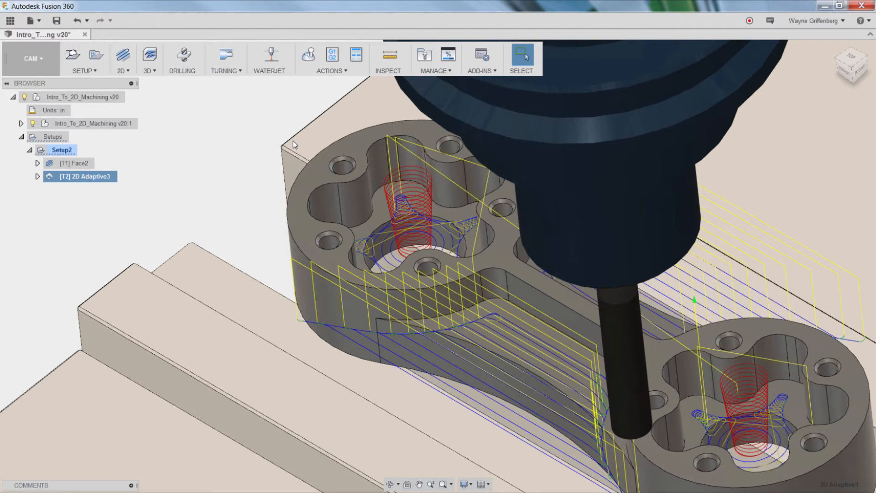
scroll(402, 215, up, 2)
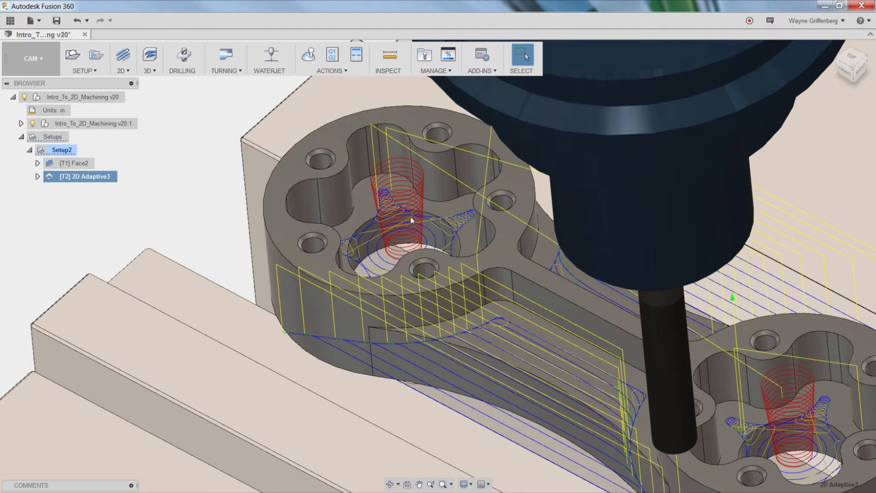
scroll(410, 217, up, 3)
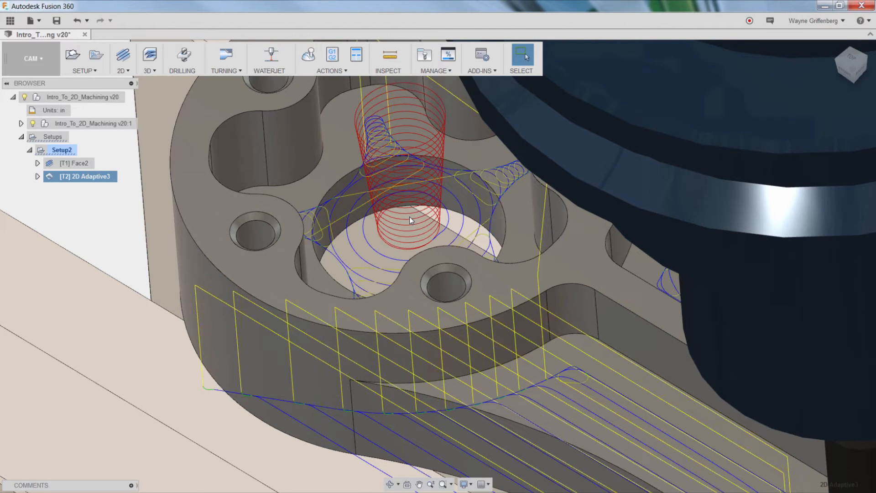
scroll(413, 205, up, 2)
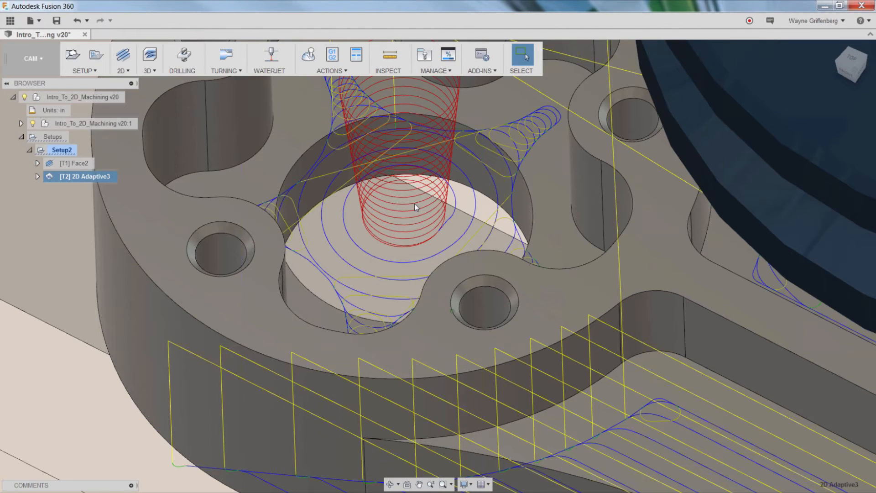
scroll(492, 184, up, 2)
scroll(497, 192, up, 3)
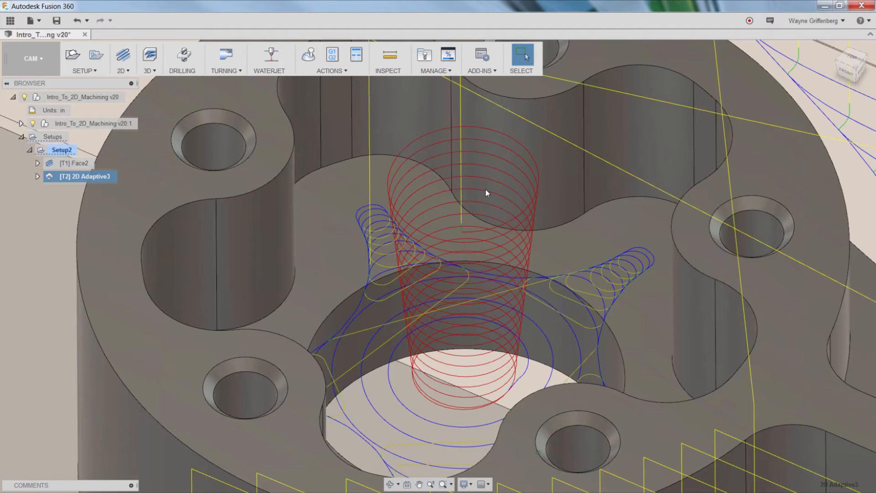
shift+middle_drag(485, 191, 427, 253)
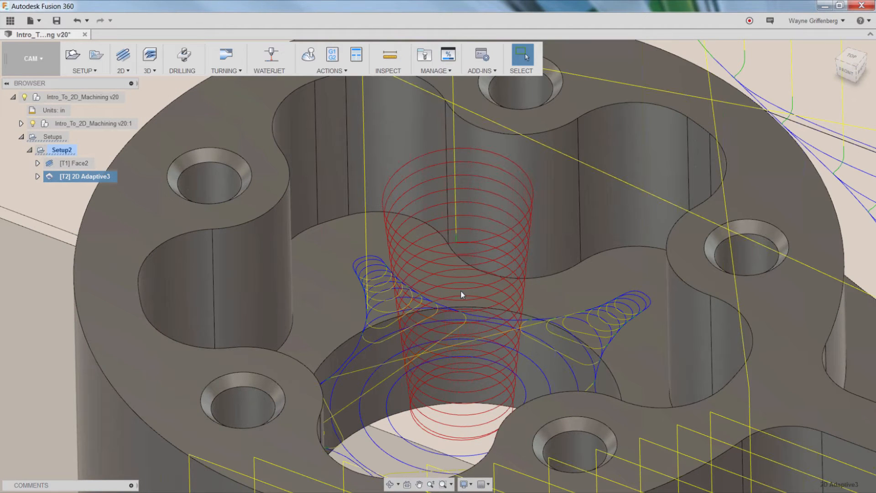
shift+middle_drag(387, 296, 394, 335)
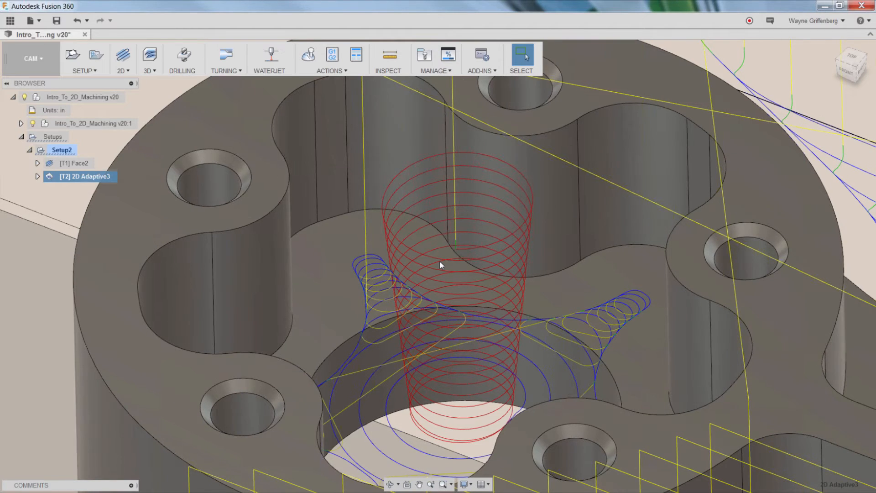
shift+middle_drag(440, 261, 507, 383)
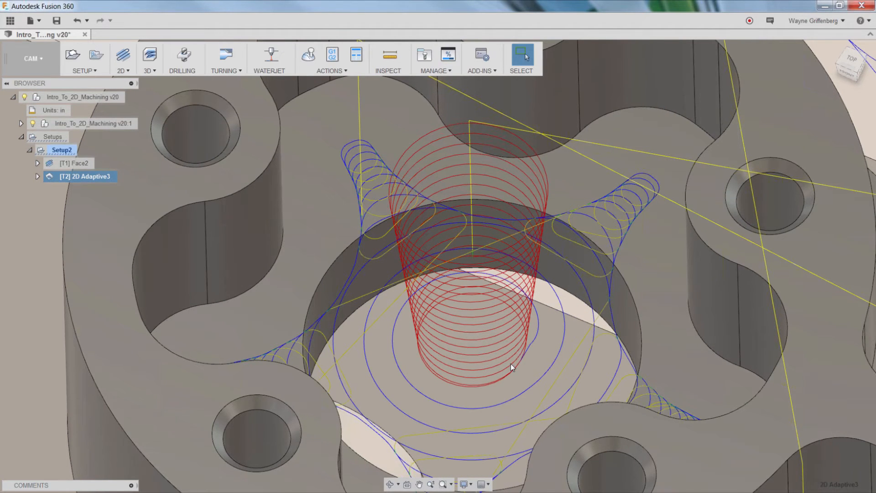
scroll(511, 363, up, 2)
shift+middle_drag(533, 365, 552, 347)
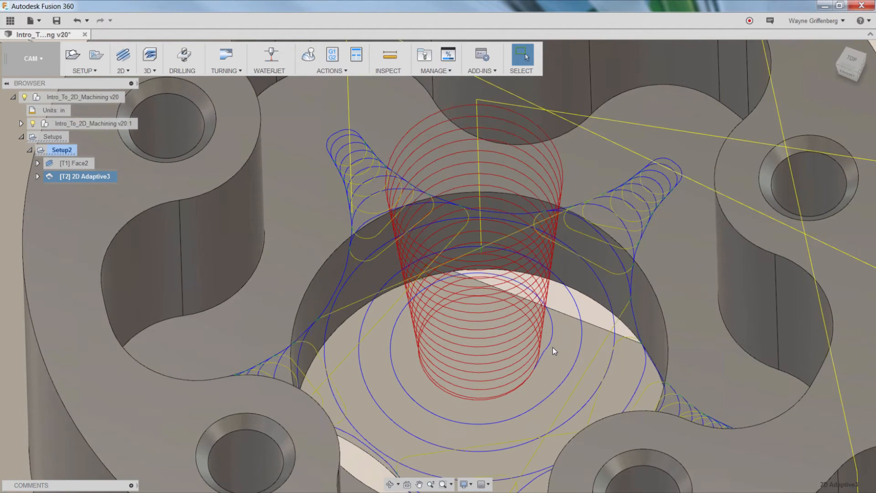
scroll(390, 308, down, 1)
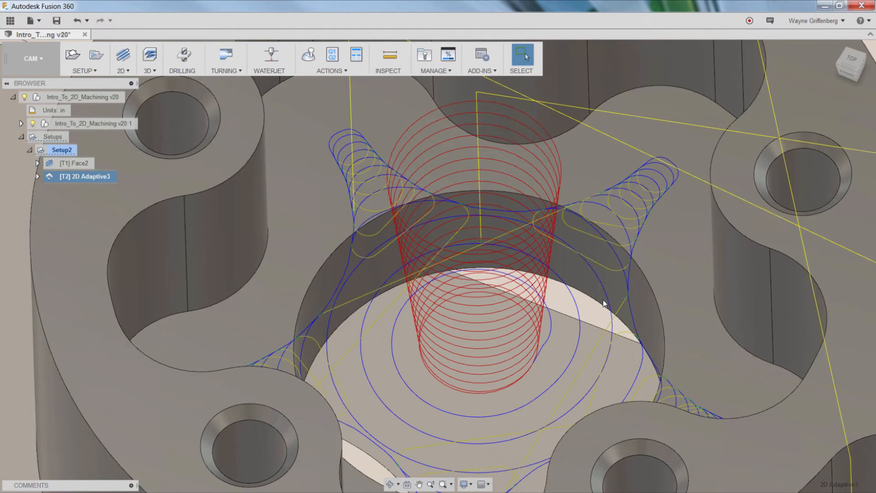
shift+middle_drag(603, 304, 390, 249)
scroll(390, 248, down, 1)
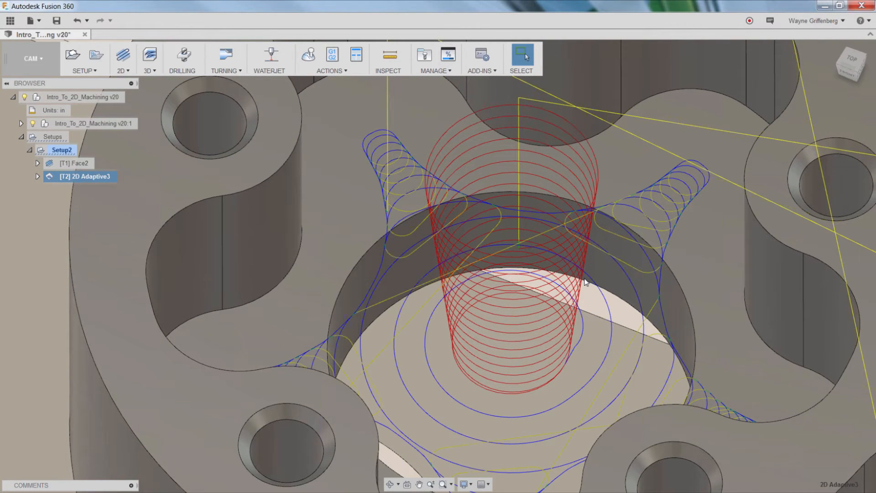
scroll(585, 282, up, 2)
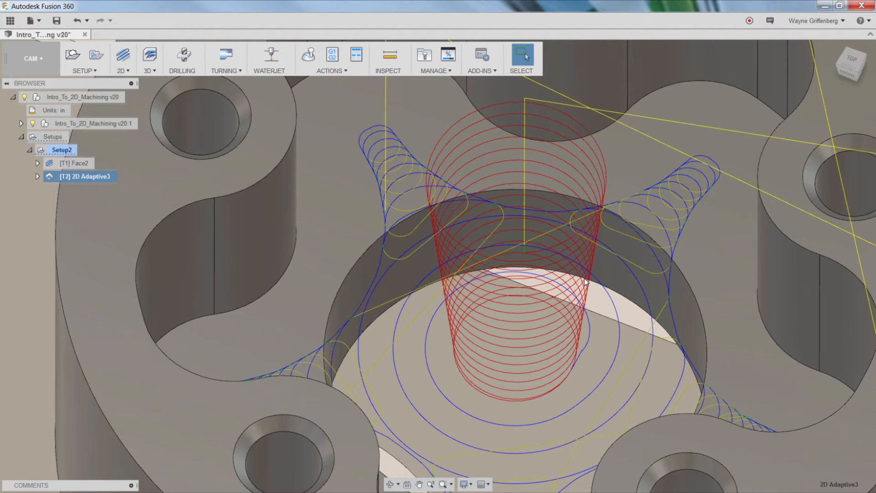
Step: Inspect the looping adaptive passes in the narrow lobes of the first pocket and how they link to the central cuts
shift+middle_drag(585, 281, 395, 216)
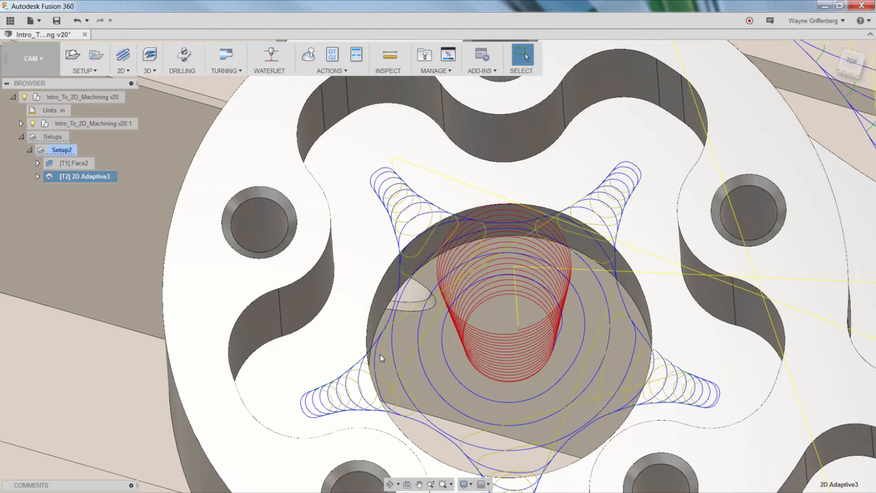
mouse_move(380, 355)
shift+middle_down()
mouse_move(391, 305)
mouse_move(322, 272)
shift+middle_up()
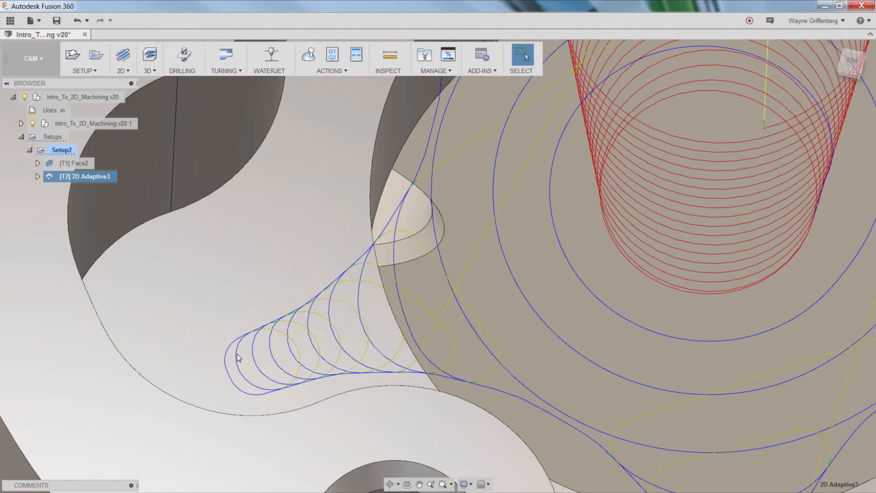
scroll(209, 417, up, 2)
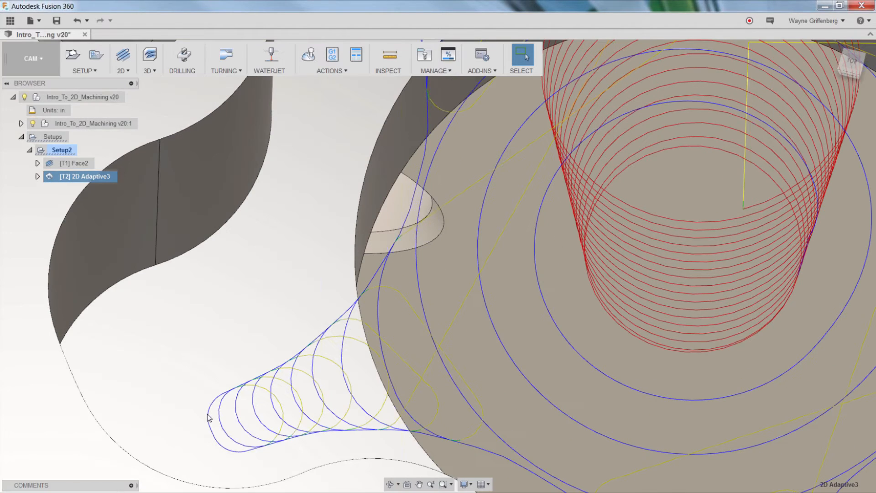
scroll(209, 417, down, 1)
scroll(250, 350, down, 1)
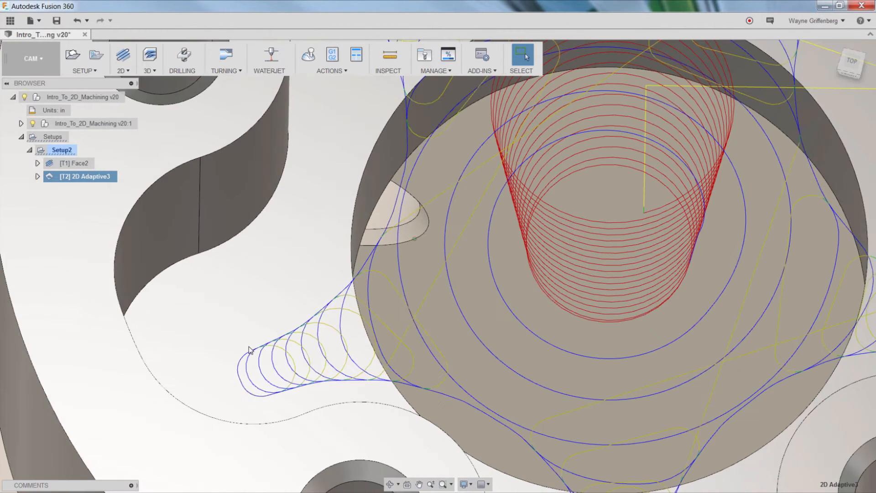
scroll(279, 319, down, 2)
scroll(277, 318, down, 1)
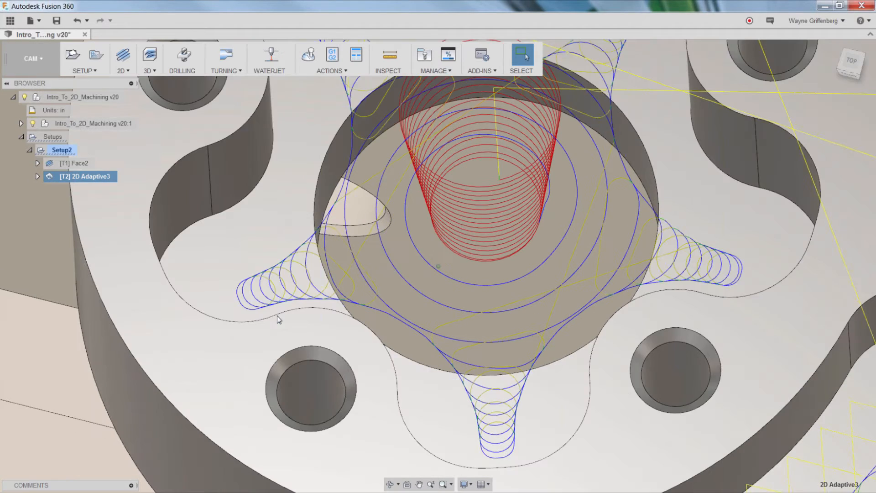
shift+middle_drag(426, 275, 409, 239)
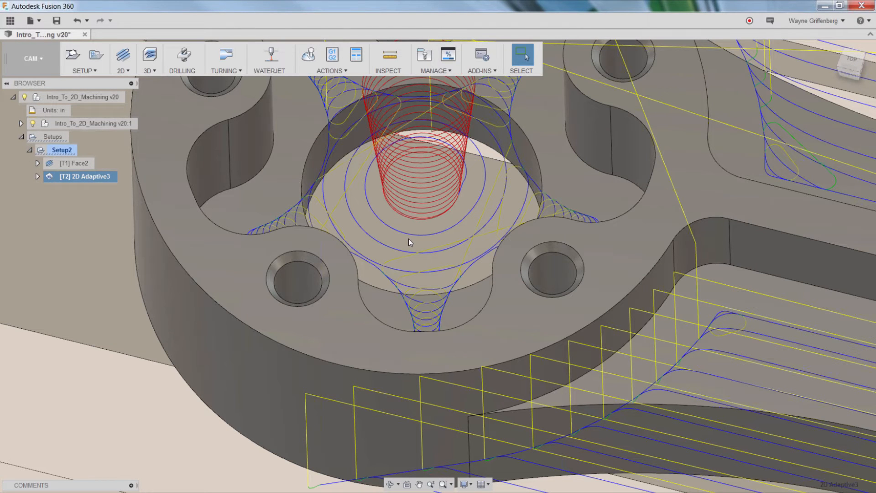
scroll(396, 209, up, 1)
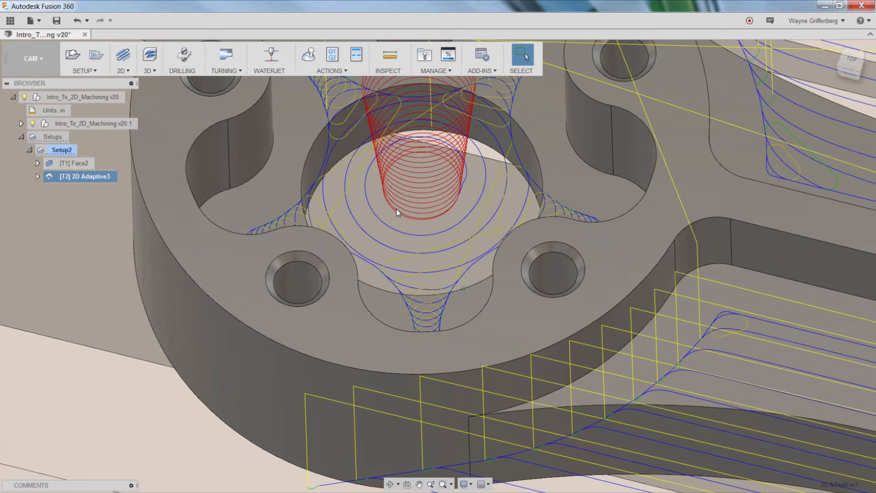
scroll(382, 210, up, 2)
shift+middle_drag(383, 210, 349, 276)
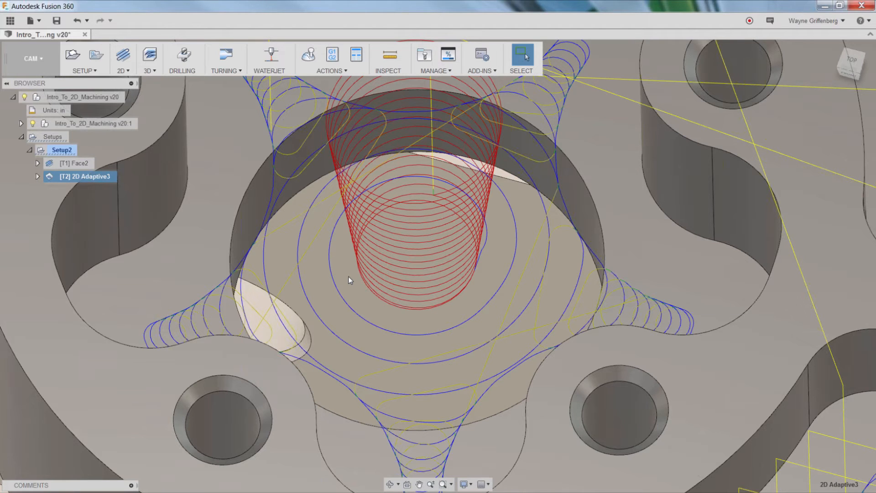
shift+middle_drag(349, 277, 392, 276)
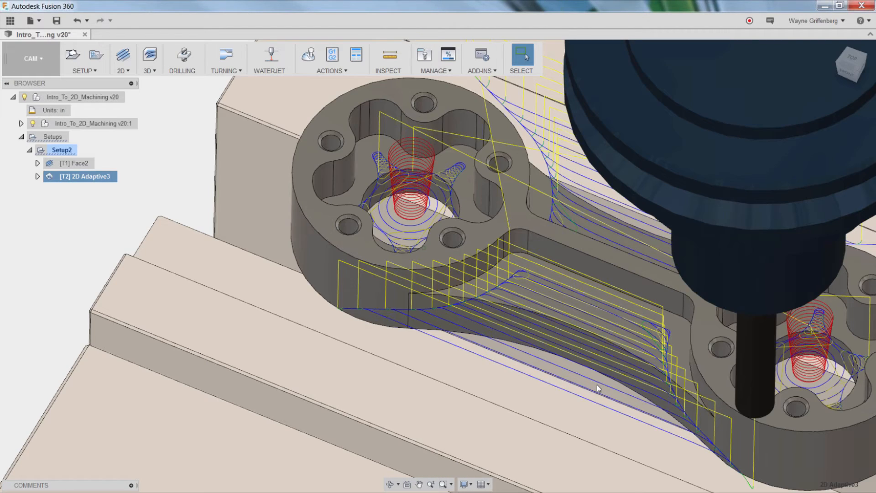
Step: Review the adaptive passes along the web recess and open the simulation for all operations in Setup2
shift+middle_drag(597, 385, 503, 375)
scroll(501, 371, up, 1)
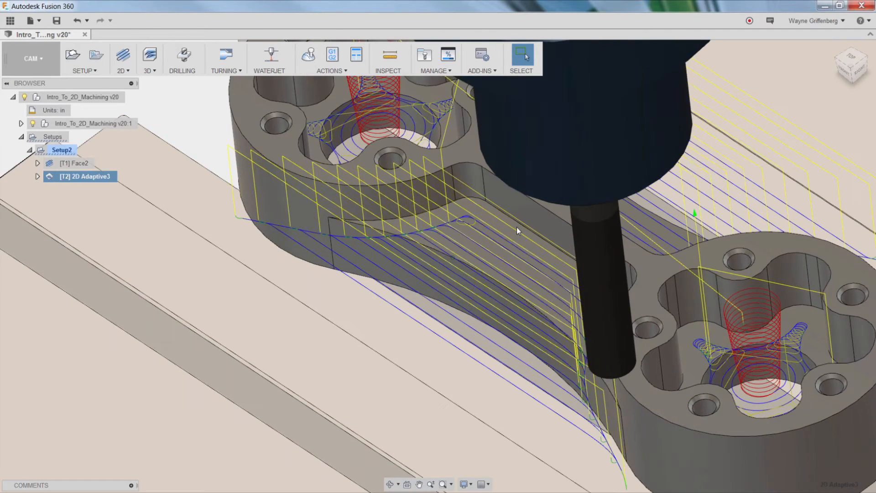
scroll(432, 210, down, 3)
click(59, 151)
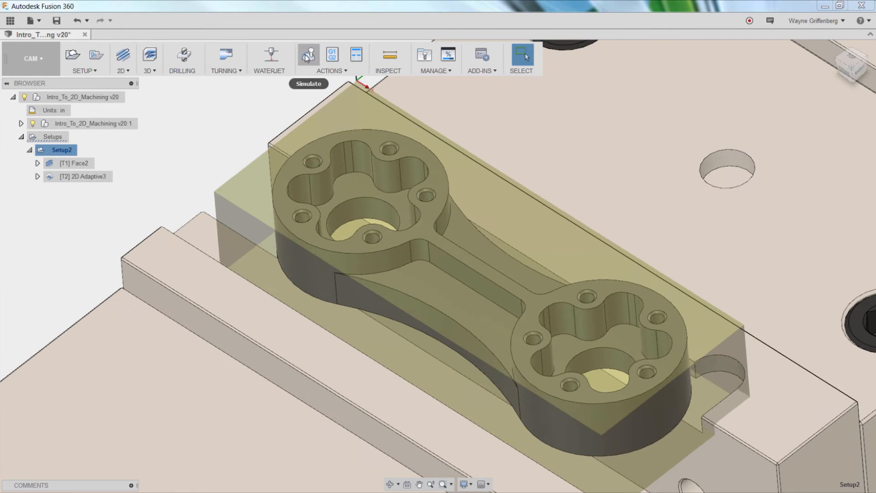
click(308, 55)
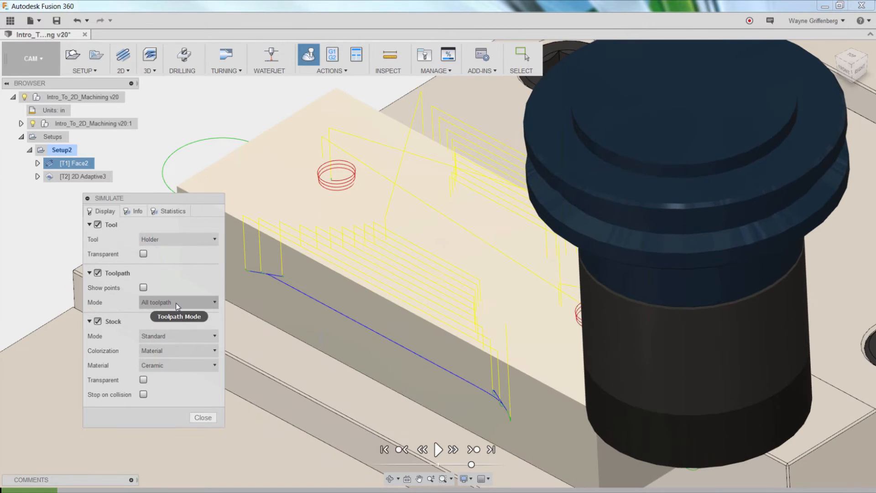
Step: Limit the displayed toolpath to Tail mode, play the Face simulation and skip ahead to the 2D Adaptive operation
click(177, 303)
click(157, 362)
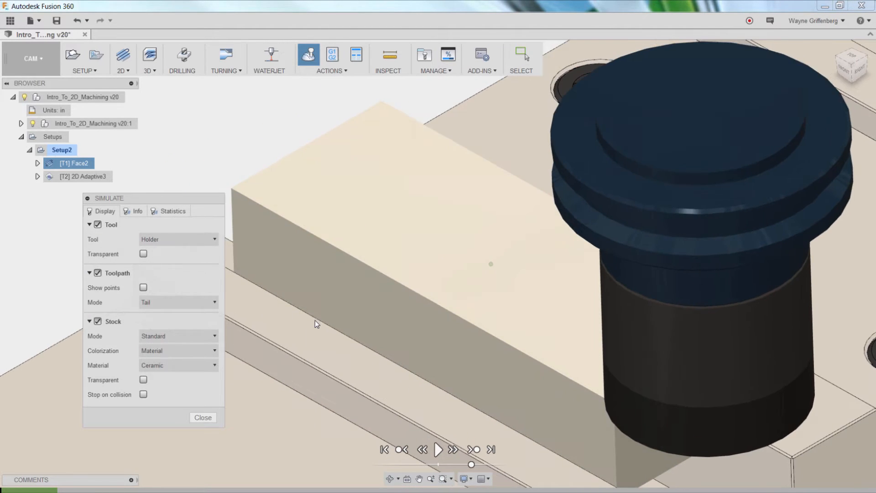
click(439, 449)
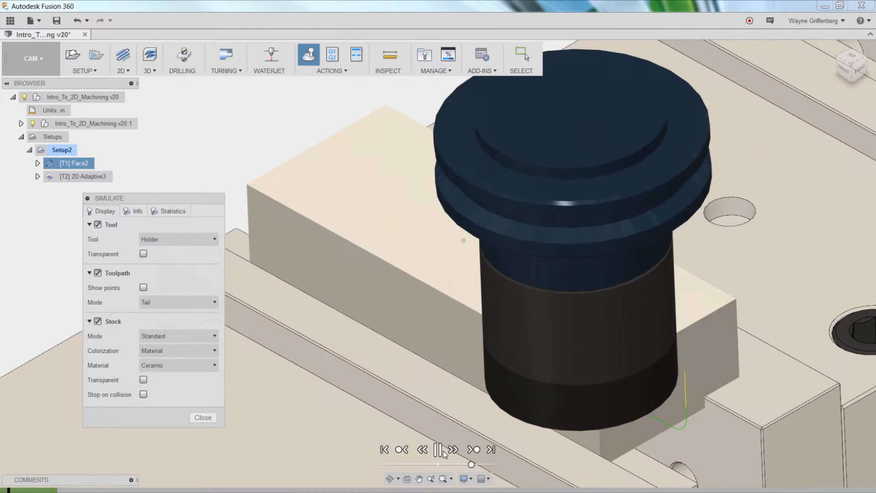
click(473, 450)
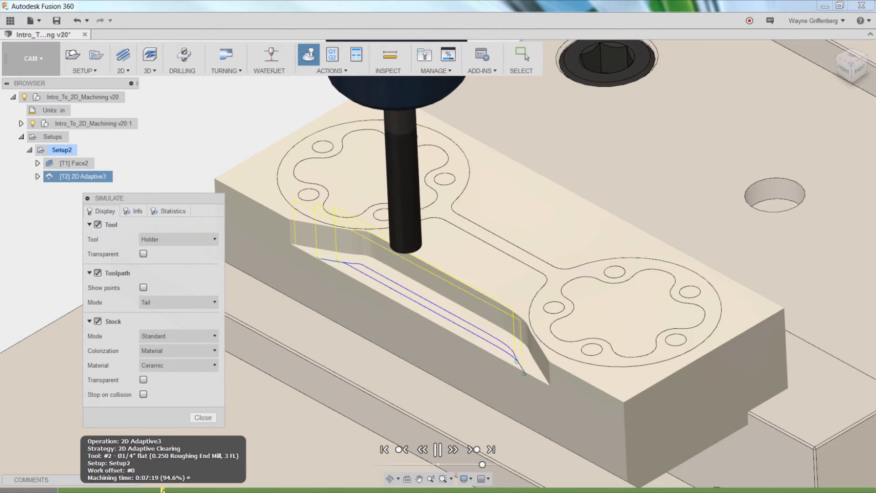
Step: Advance the simulation to the helical entry in the first star-shaped pocket and reduce the playback speed
click(194, 491)
drag(194, 491, 429, 491)
mouse_move(341, 491)
mouse_down()
mouse_move(291, 485)
mouse_move(563, 489)
mouse_up()
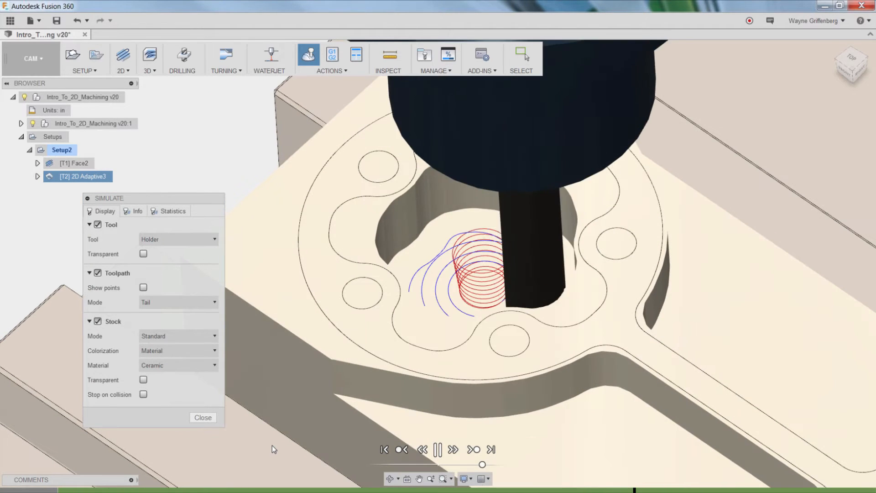
mouse_move(481, 466)
mouse_down()
mouse_move(400, 466)
mouse_move(473, 465)
mouse_up()
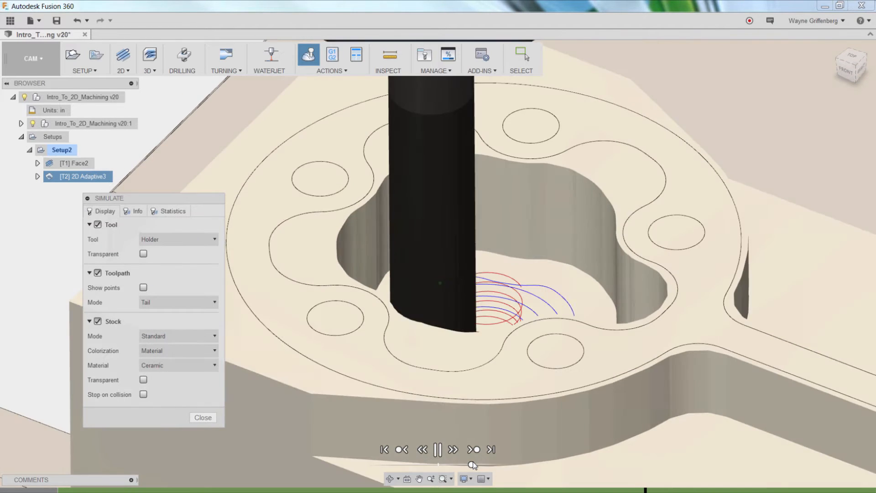
Step: Watch the clearing of both star-shaped pockets at a slower playback speed and close the simulation
scroll(425, 313, down, 5)
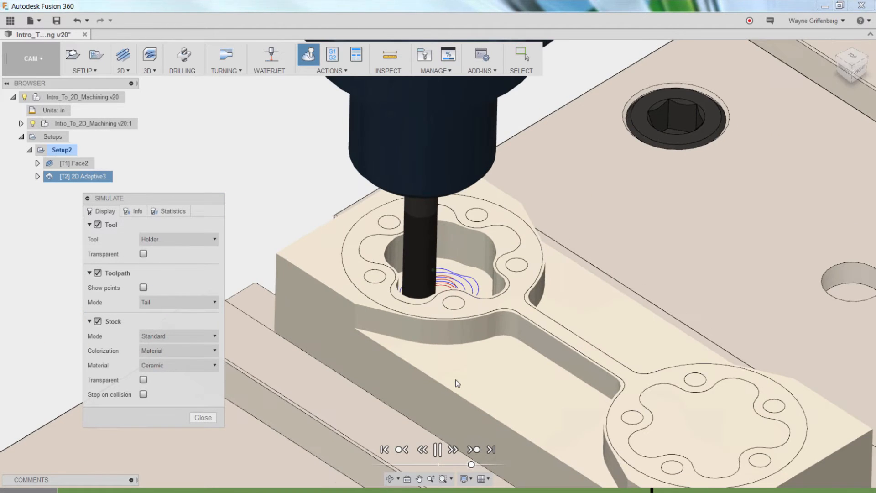
scroll(456, 317, up, 6)
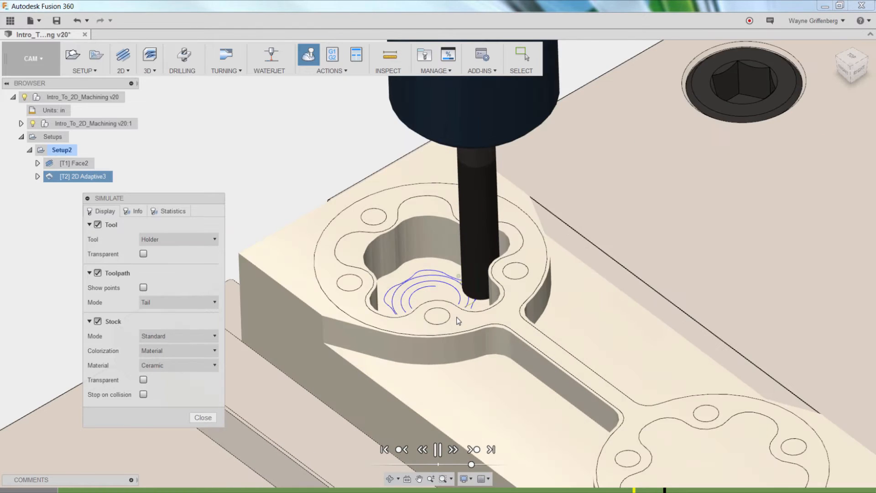
scroll(472, 304, up, 1)
drag(470, 464, 464, 463)
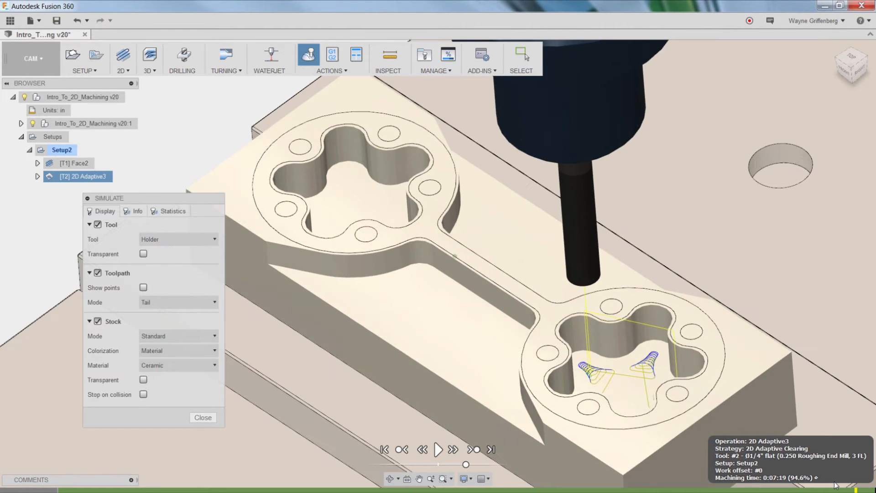
click(203, 417)
click(209, 250)
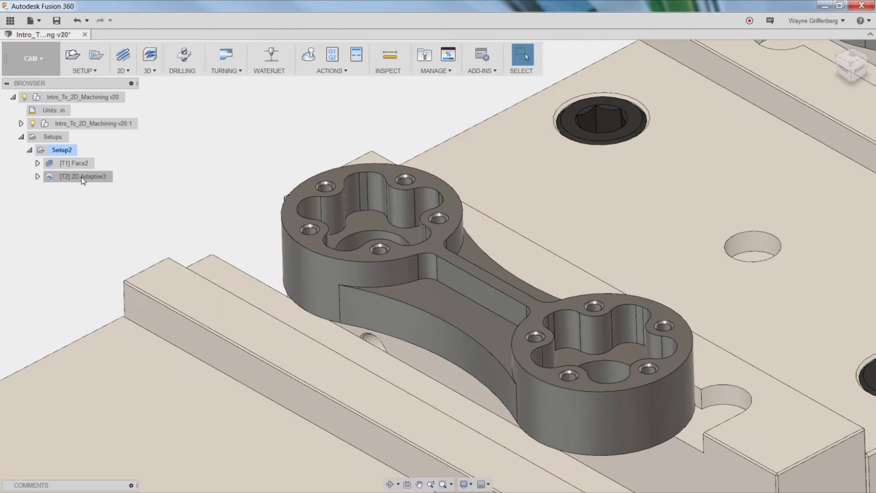
Step: Examine the 2D Adaptive3 toolpath on the link and the Setup2 stock around the part
click(81, 177)
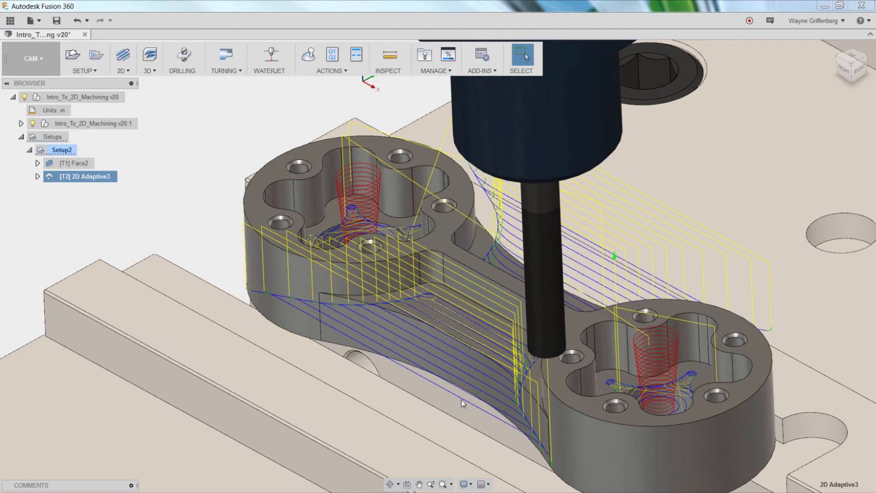
shift+middle_drag(352, 219, 478, 292)
scroll(467, 289, down, 3)
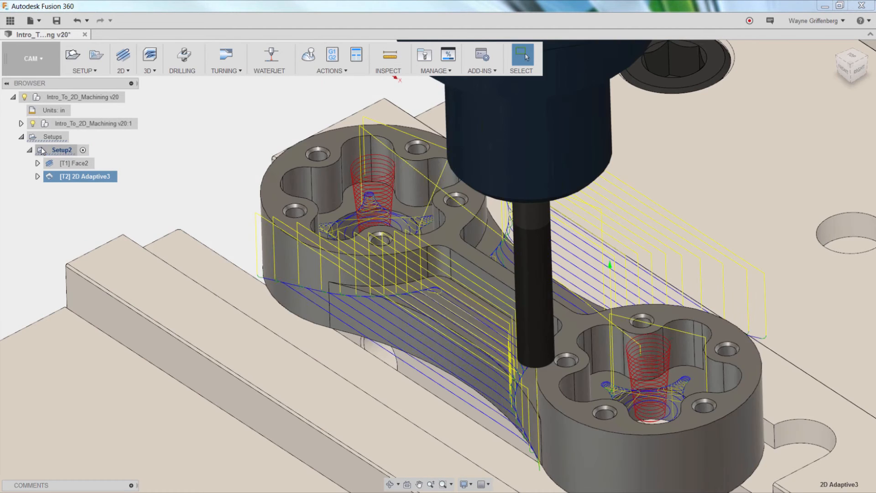
click(62, 149)
scroll(183, 215, up, 2)
shift+middle_drag(183, 215, 150, 287)
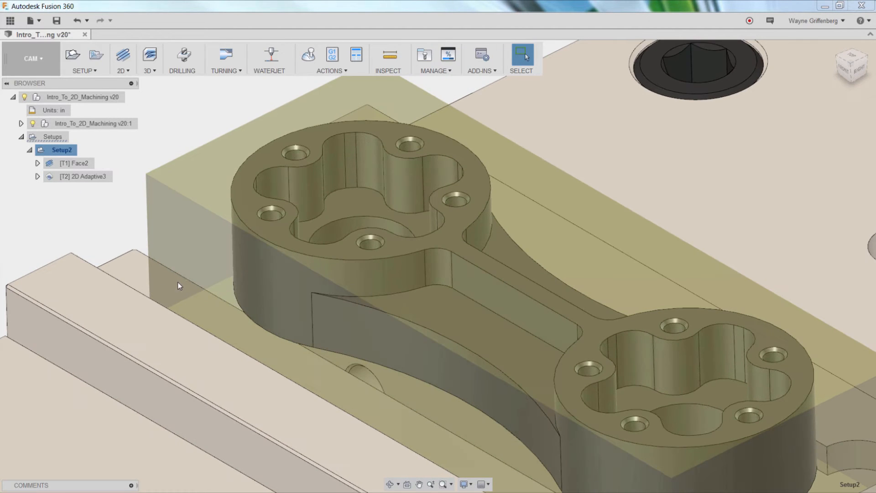
shift+middle_drag(246, 265, 250, 265)
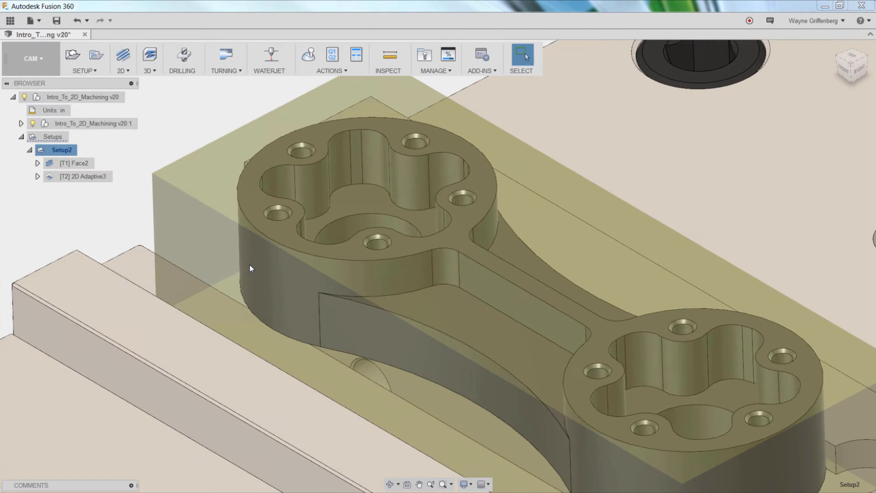
scroll(250, 265, down, 2)
Step: Copy the 2D Adaptive3 operation and paste the duplicate into Setup2
right_click(70, 176)
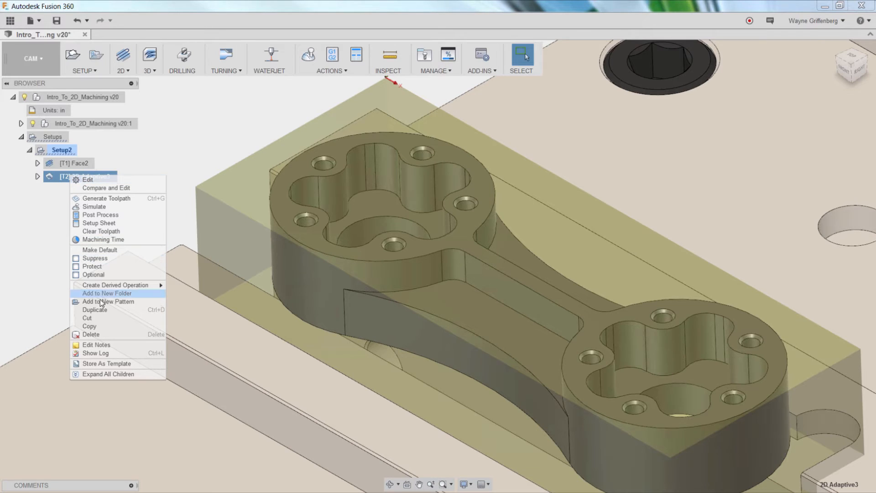
click(101, 327)
click(61, 150)
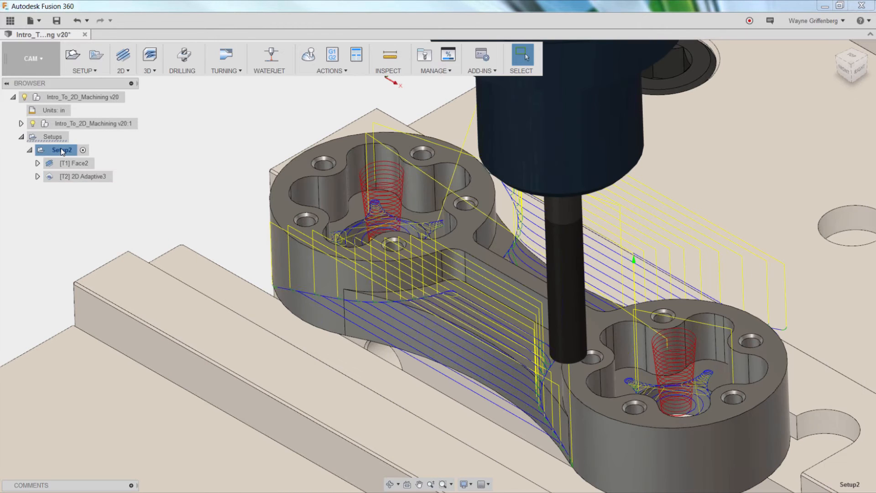
right_click(62, 150)
click(101, 282)
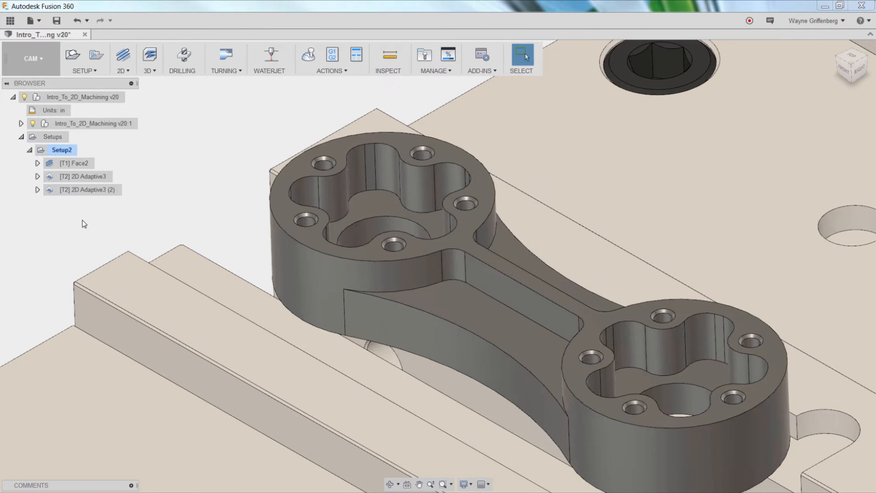
Step: Rename the original 2D Adaptive operation as Pockets and its copy as Outside
click(82, 192)
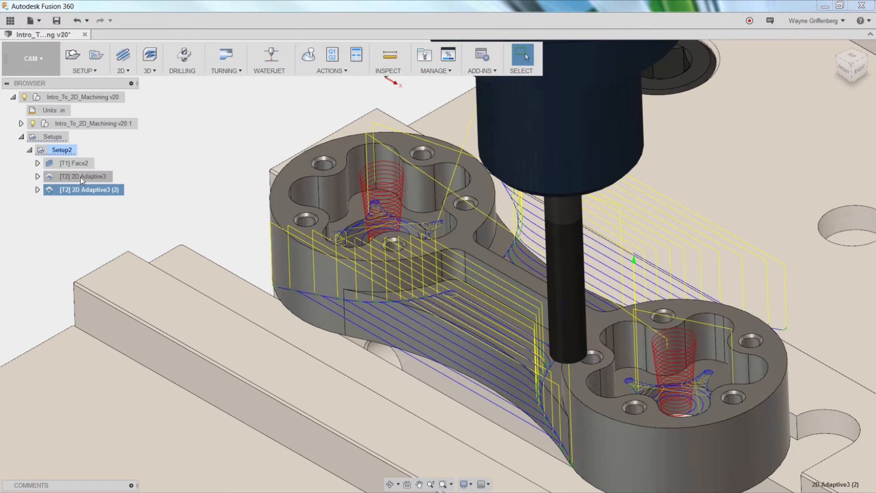
click(80, 176)
click(83, 187)
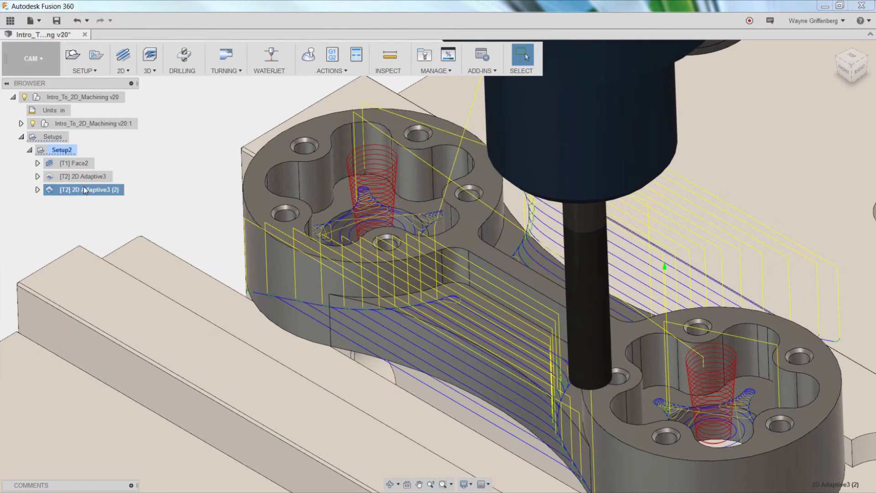
double_click(85, 176)
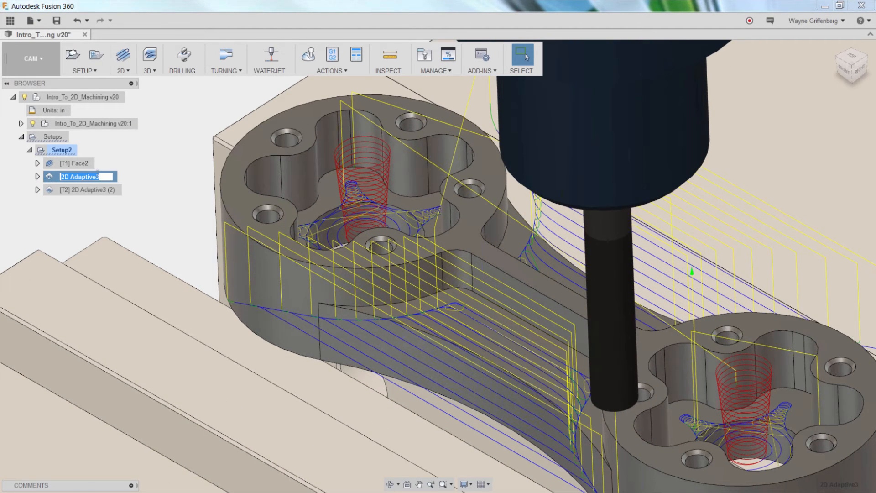
text(Pockets)
key(Tab)
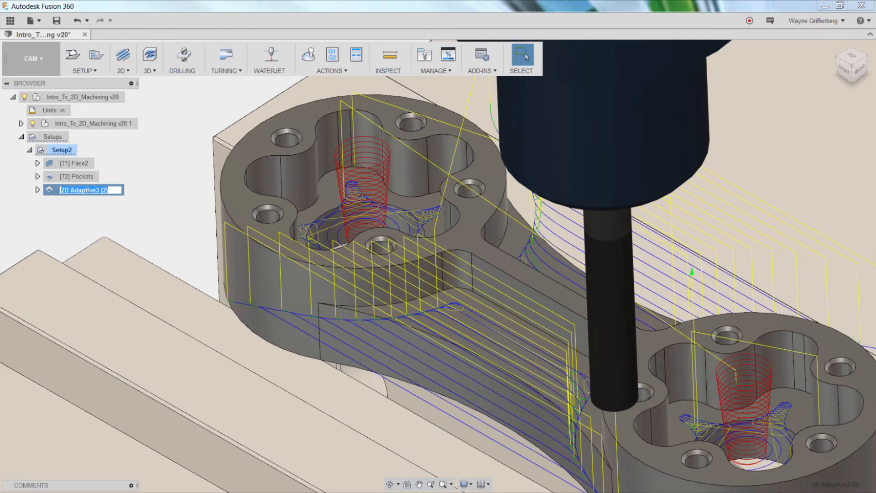
text(Outside)
key(Return)
Step: Edit the Outside operation and replace its pocket selections with the link's bottom outer contour
right_click(86, 196)
click(109, 199)
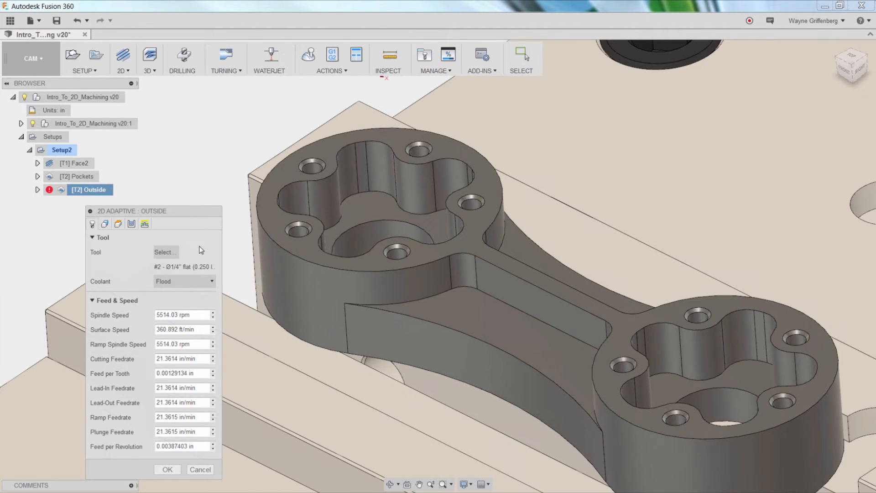
click(104, 224)
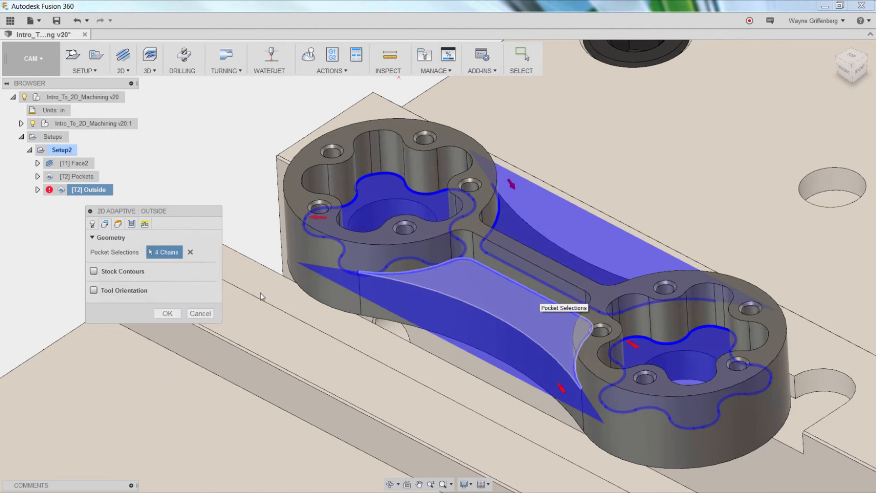
click(190, 252)
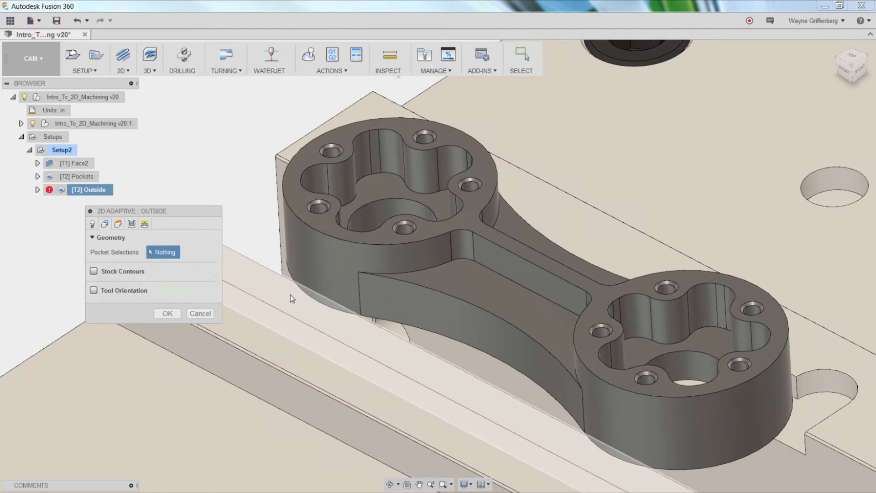
click(388, 323)
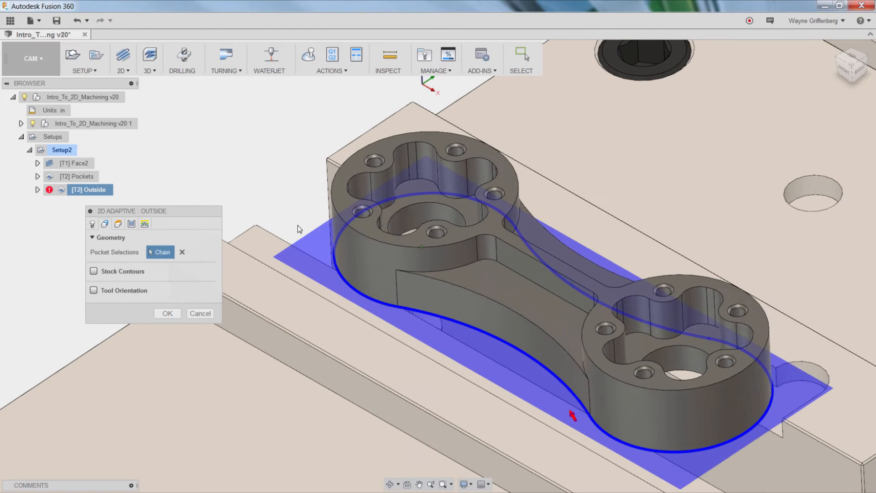
shift+middle_drag(298, 225, 309, 105)
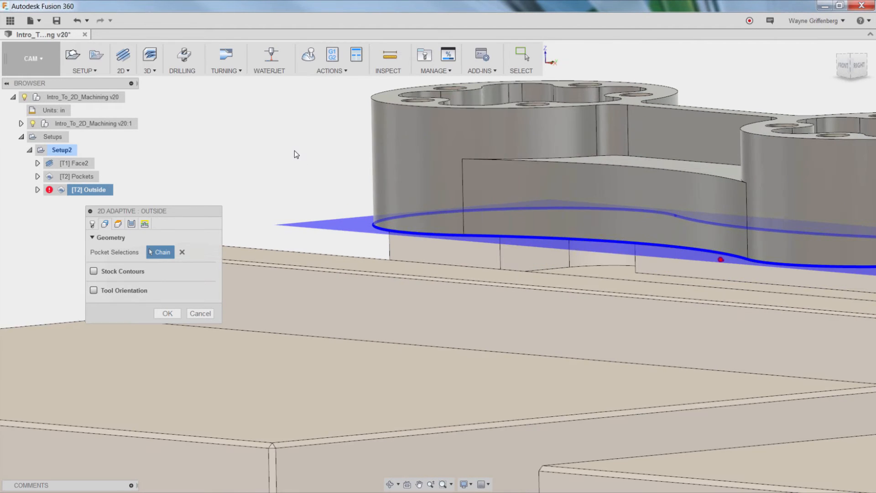
Step: Set the Outside operation's clearance height offset to 0.3 in from the retract height
click(131, 224)
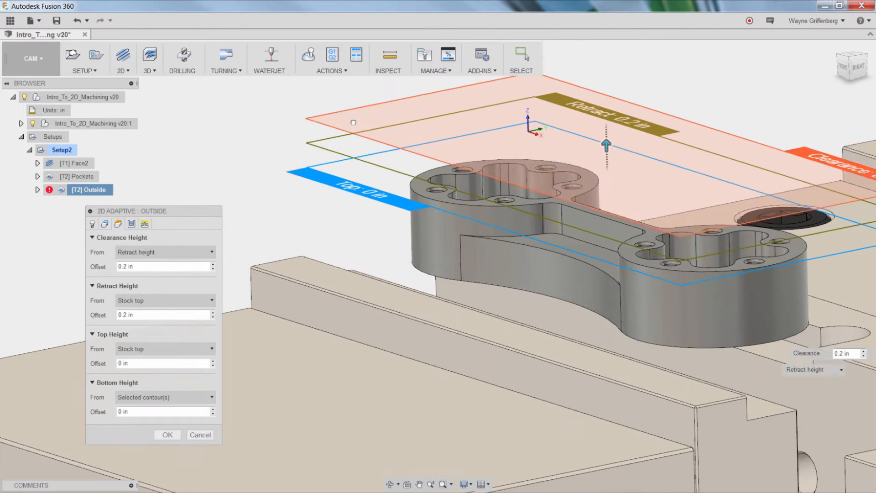
drag(354, 122, 350, 120)
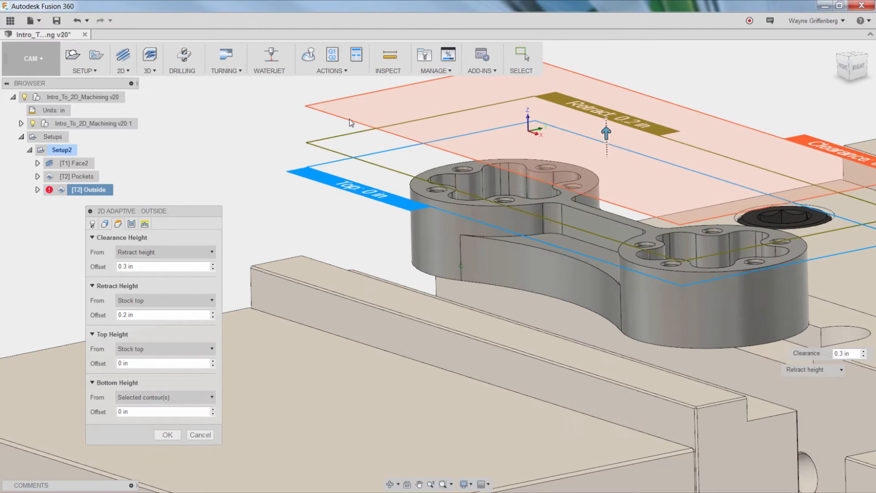
Step: Reference the bottom height to the top face of the vise jaw with an offset of .020 in
shift+middle_drag(417, 157, 444, 232)
scroll(444, 233, up, 1)
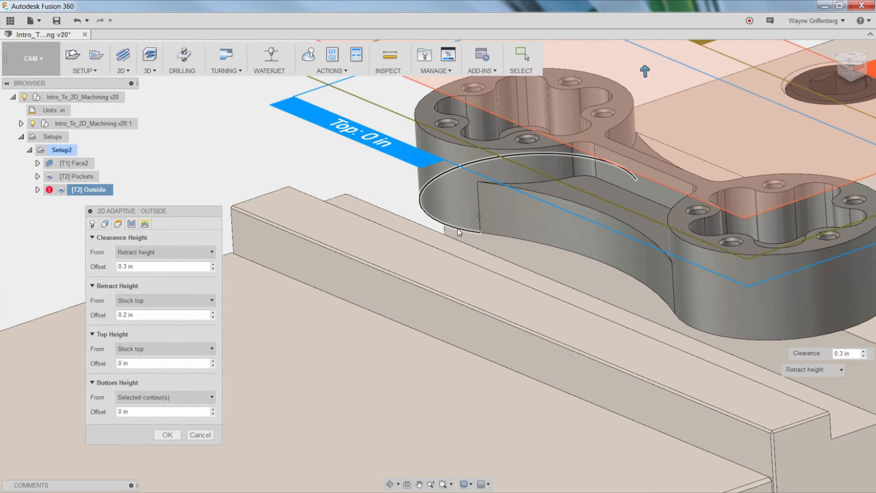
scroll(454, 228, up, 2)
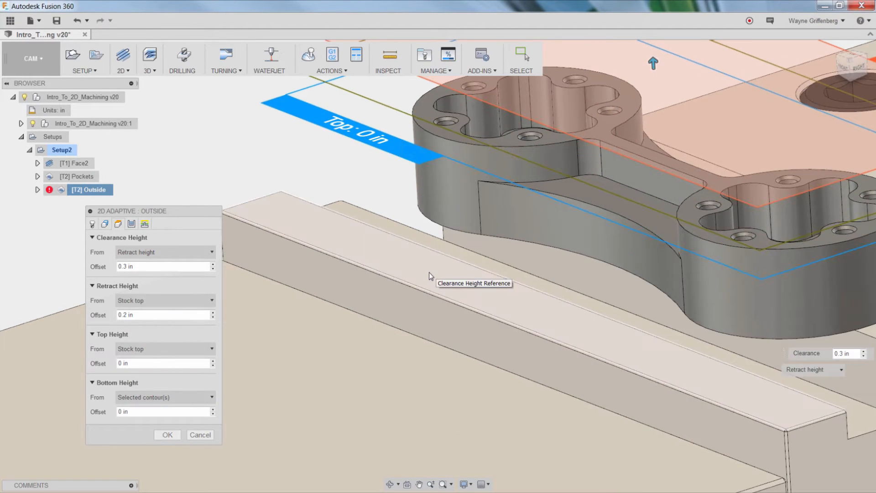
scroll(424, 267, up, 3)
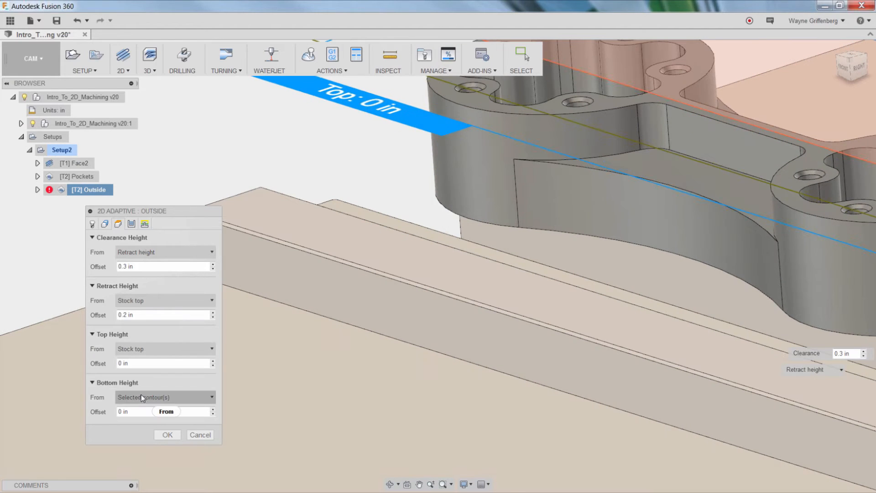
click(140, 396)
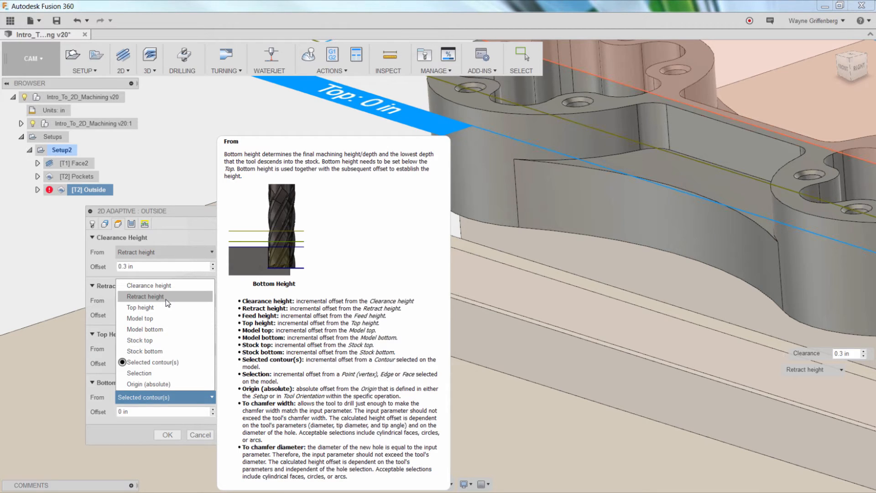
click(150, 373)
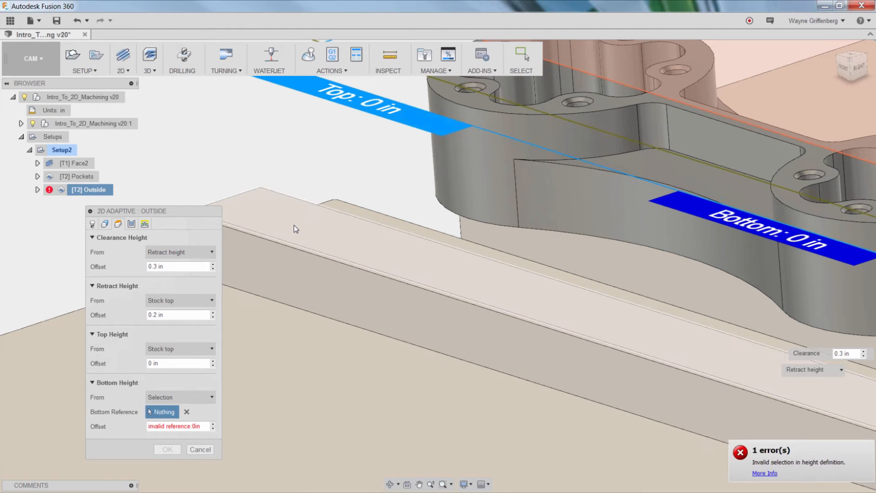
click(295, 226)
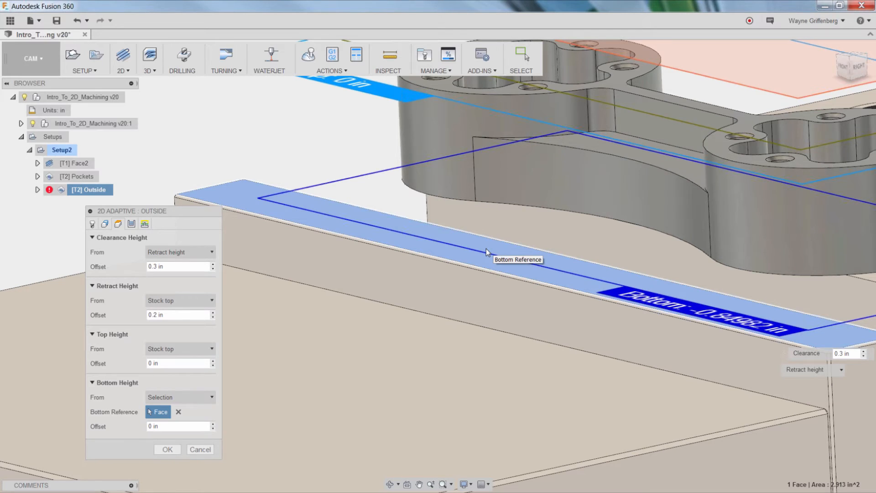
click(183, 425)
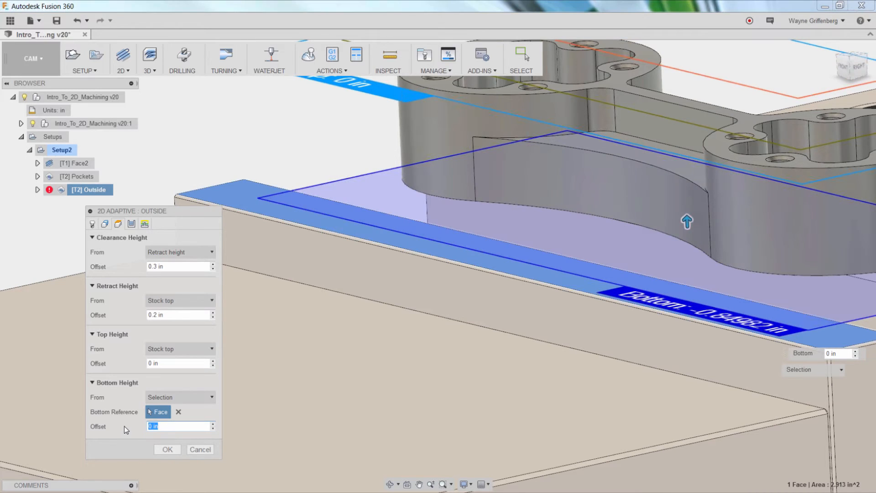
text(.020)
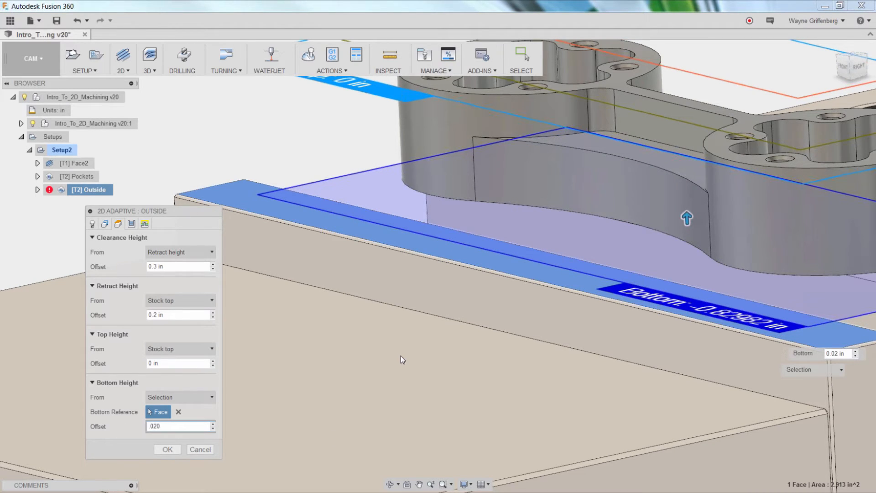
Step: Set the Outside operation's optimal load expression to tool_diameter*.40 and generate its toolpath
shift+middle_drag(399, 355, 282, 170)
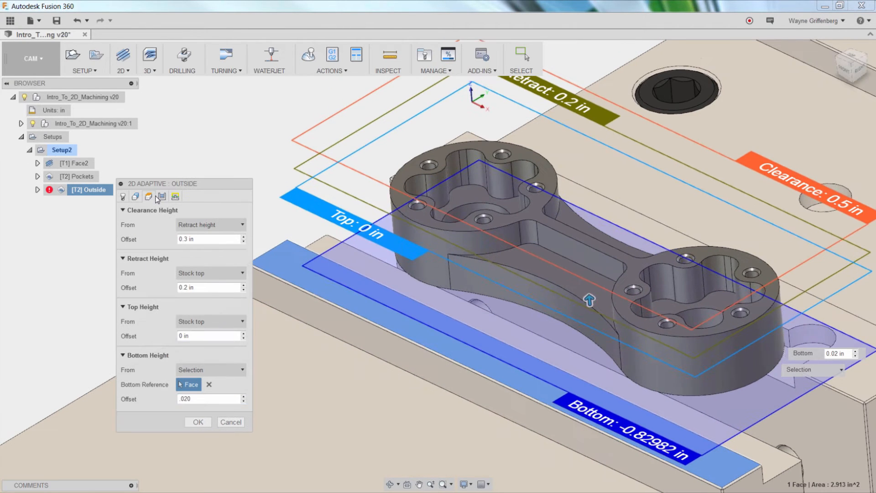
click(162, 197)
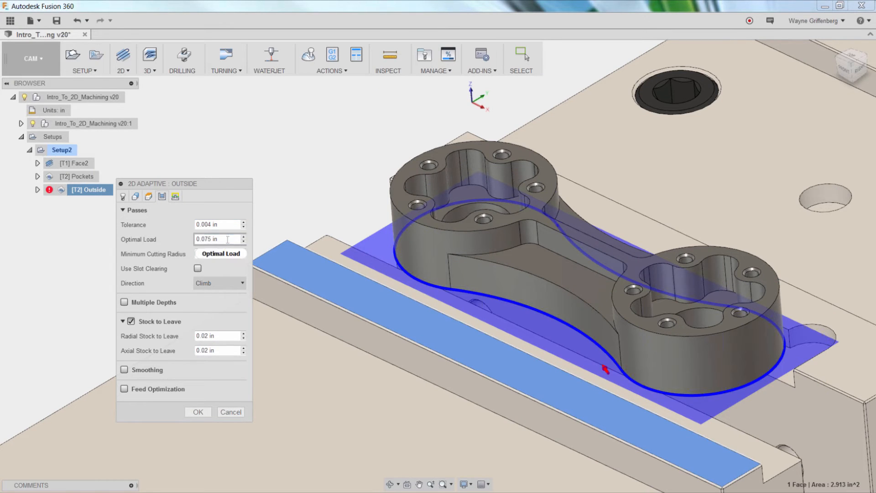
mouse_move(228, 240)
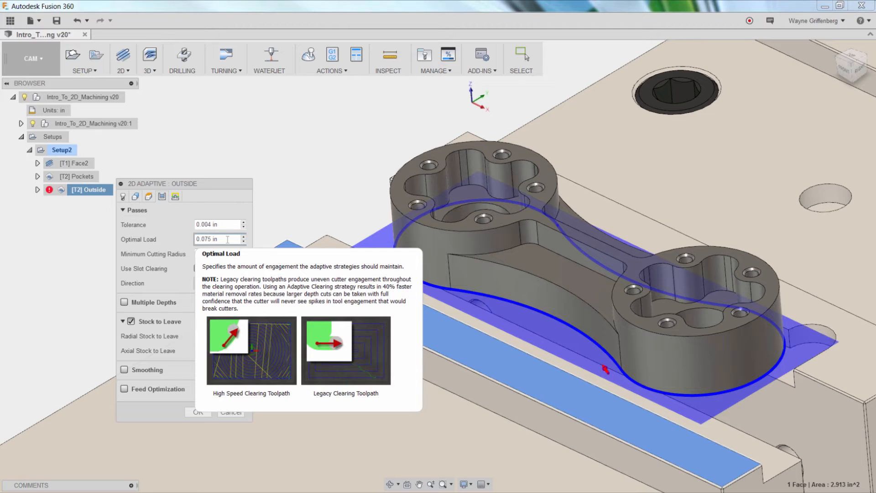
right_click(228, 239)
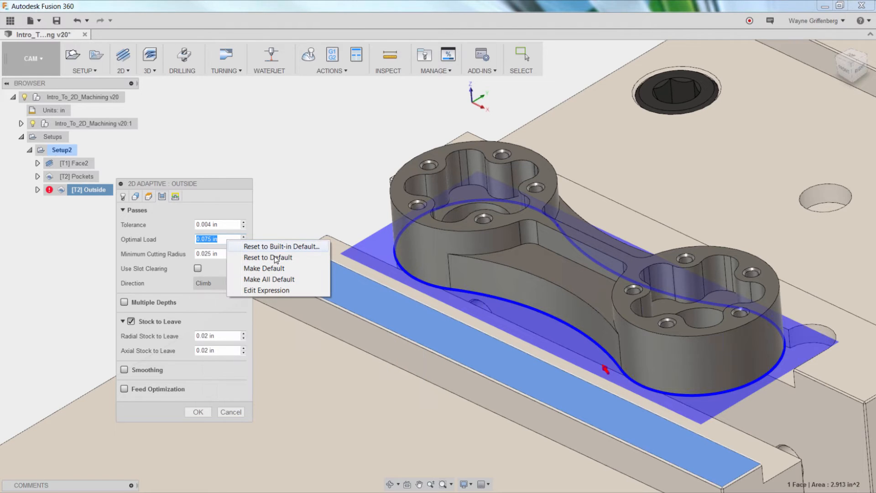
click(272, 291)
drag(323, 133, 288, 172)
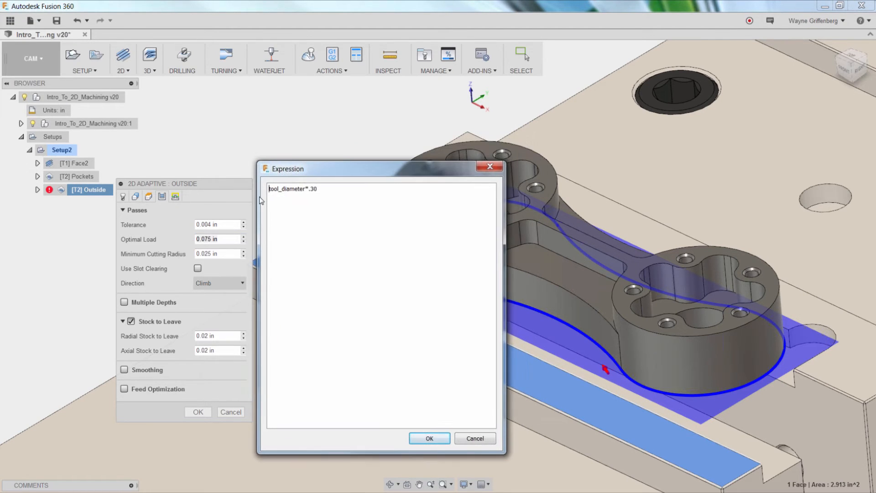
double_click(314, 189)
text(40)
click(421, 438)
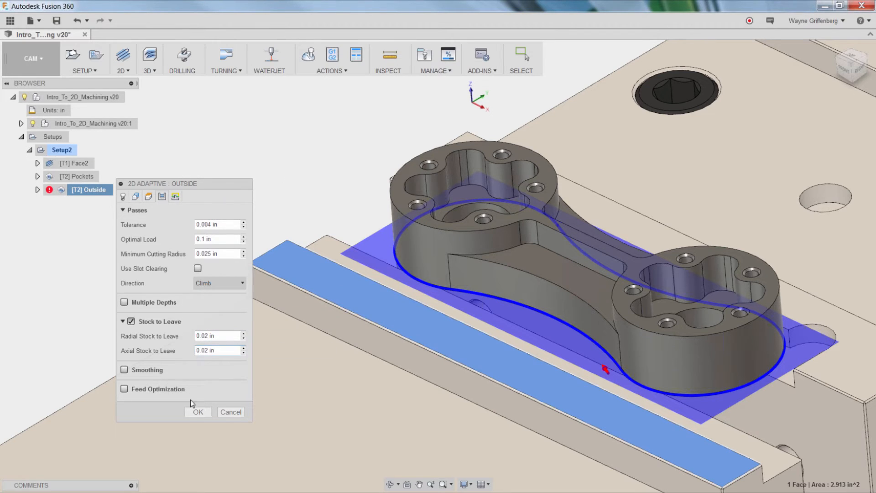
click(196, 414)
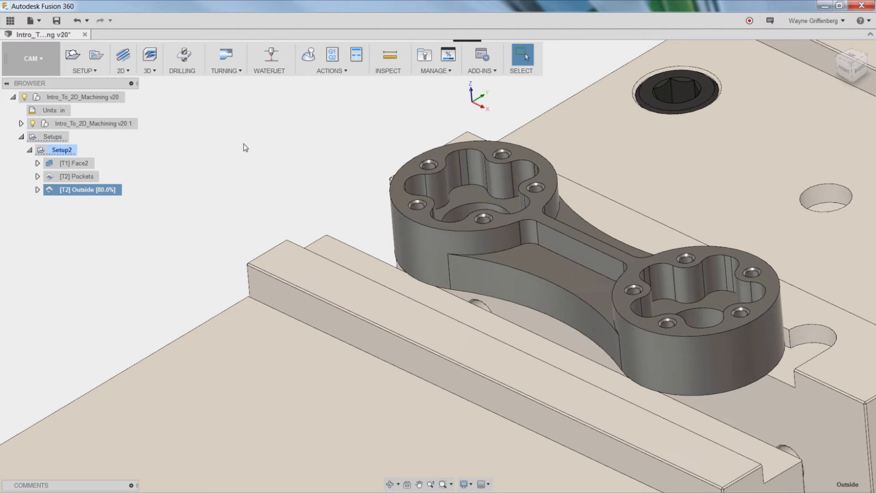
scroll(245, 144, up, 3)
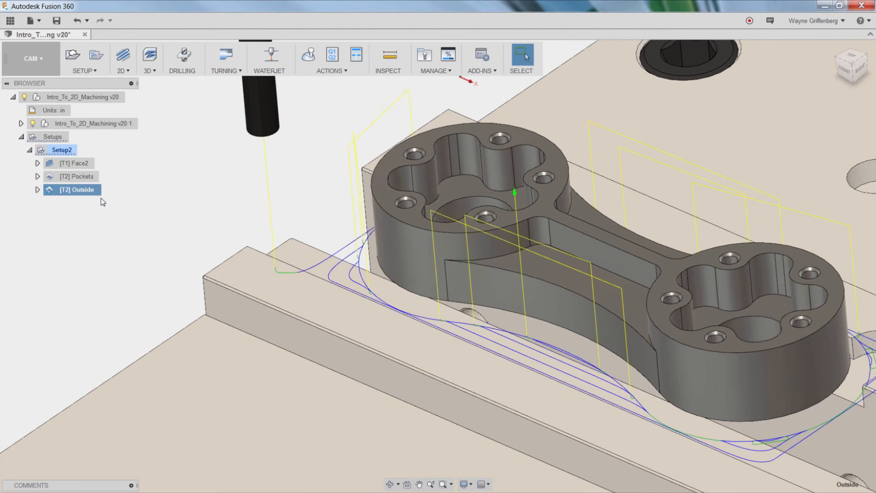
scroll(208, 185, down, 3)
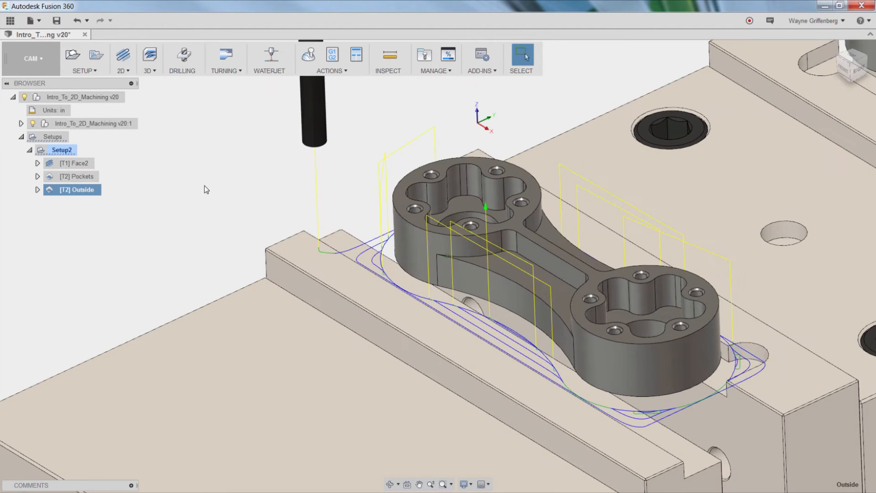
scroll(204, 187, up, 3)
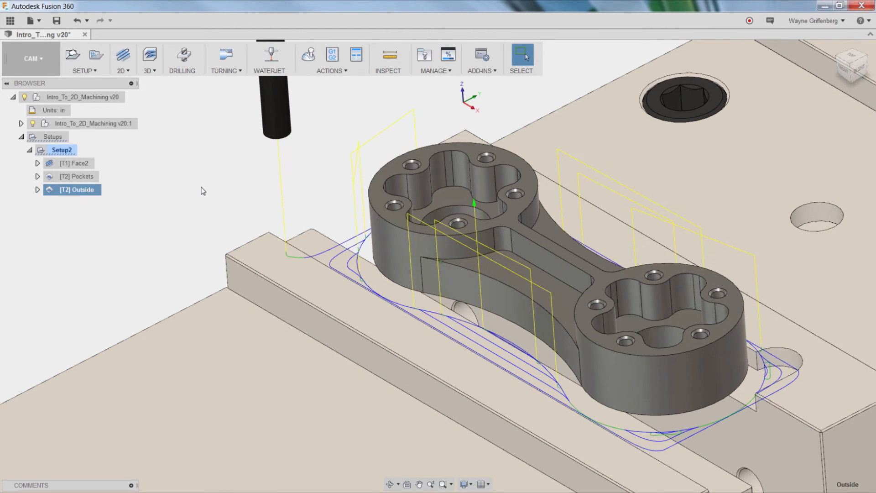
click(203, 191)
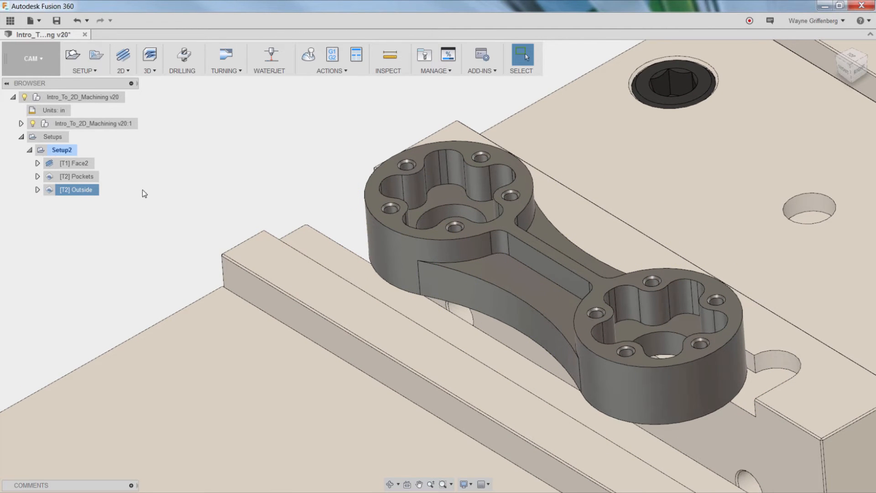
Step: Start a drilling operation and assign it the 6 - Ø1/8" drill (1/8) from the Intro_To_2D_Machining v20 library
mouse_move(143, 190)
shift+middle_down()
mouse_move(247, 178)
mouse_move(370, 214)
mouse_move(507, 182)
mouse_move(503, 175)
mouse_move(457, 222)
mouse_move(420, 237)
mouse_move(250, 195)
mouse_move(213, 176)
shift+middle_up()
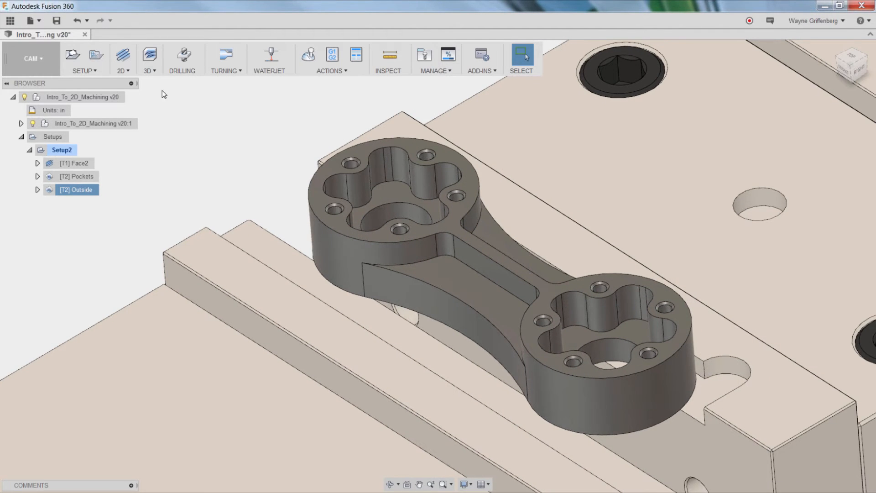
click(182, 56)
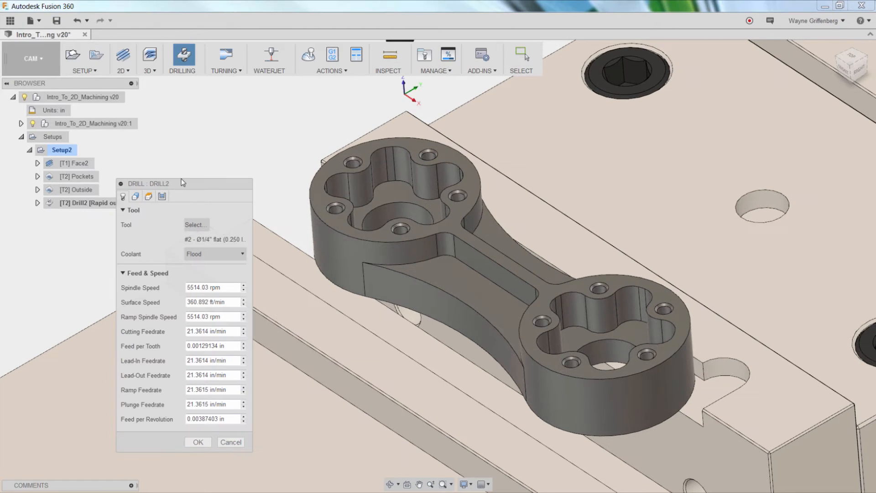
drag(184, 185, 189, 181)
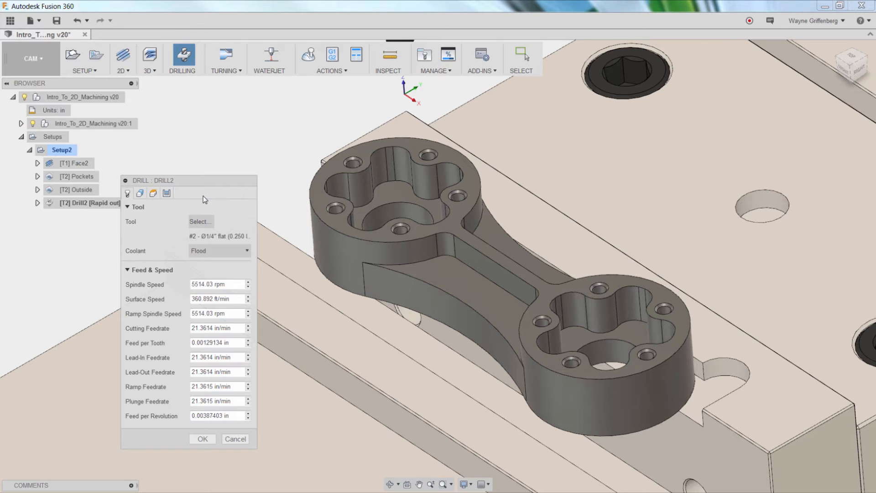
drag(203, 179, 202, 185)
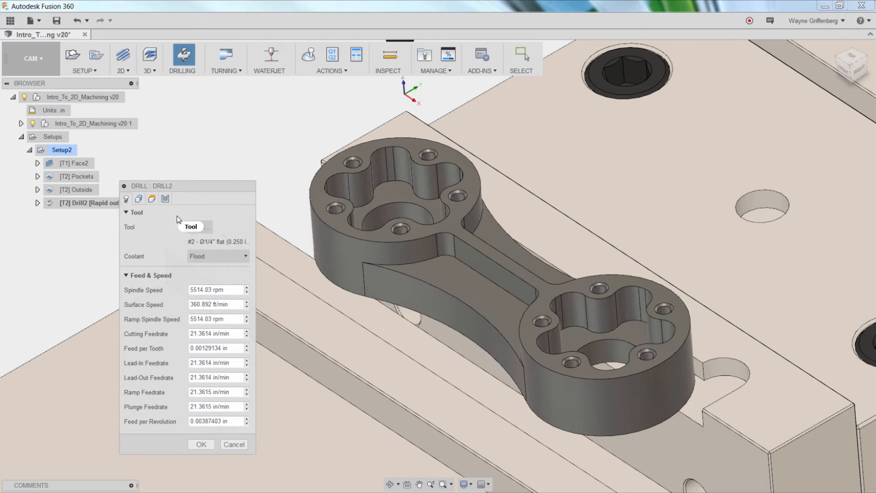
drag(188, 187, 191, 181)
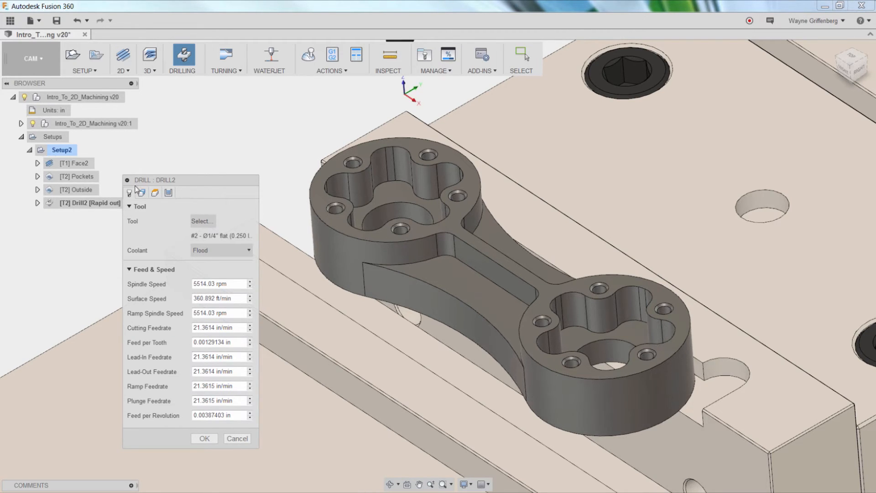
click(203, 221)
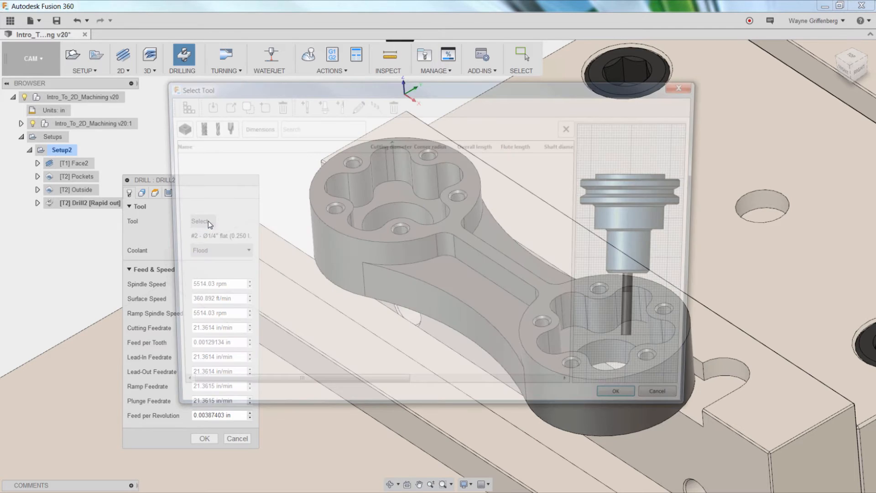
click(233, 188)
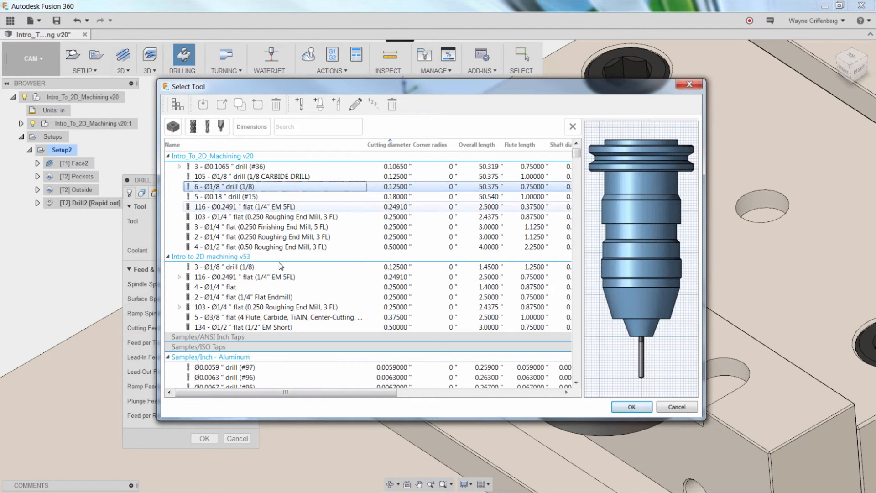
scroll(257, 328, down, 1)
scroll(257, 327, down, 3)
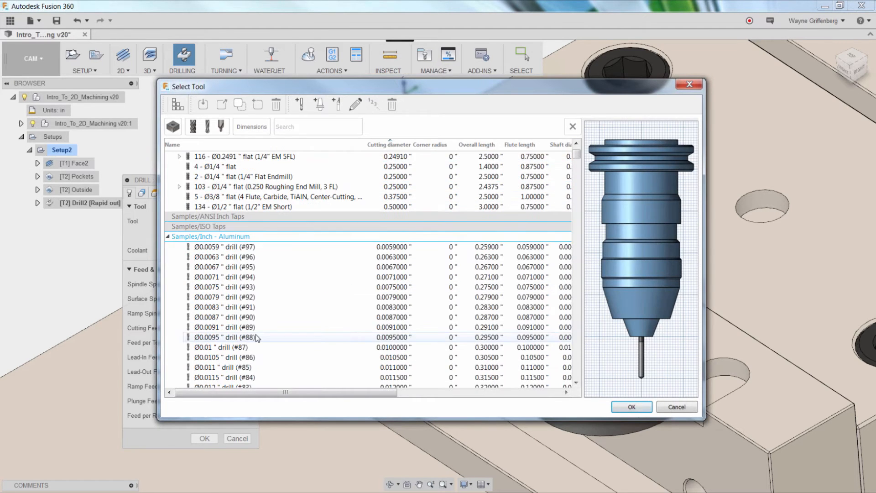
scroll(253, 331, up, 4)
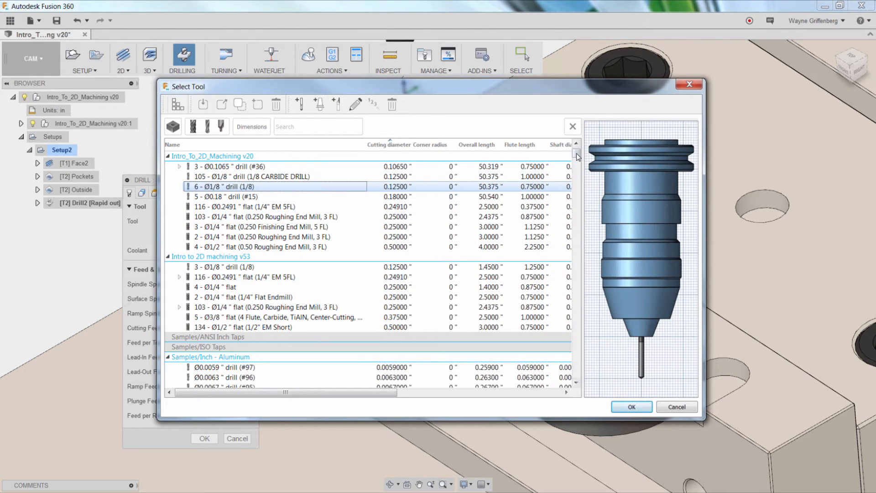
scroll(581, 183, down, 12)
scroll(583, 204, down, 15)
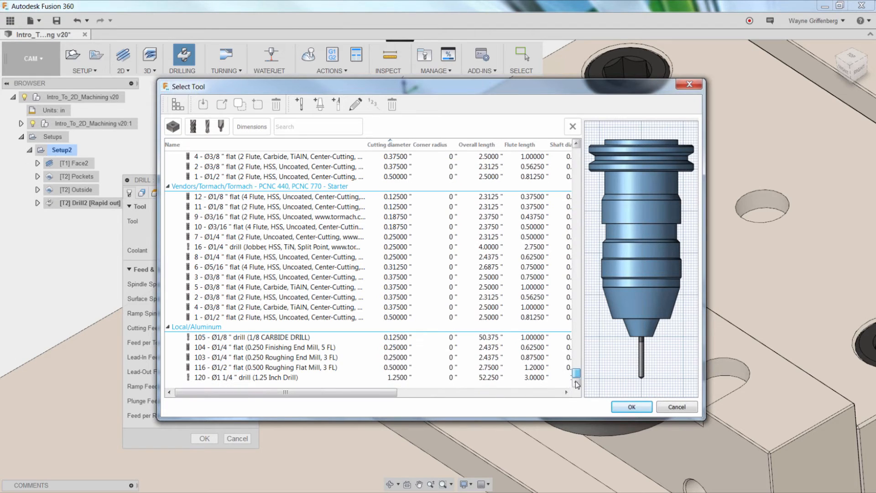
scroll(582, 373, down, 2)
drag(577, 371, 577, 150)
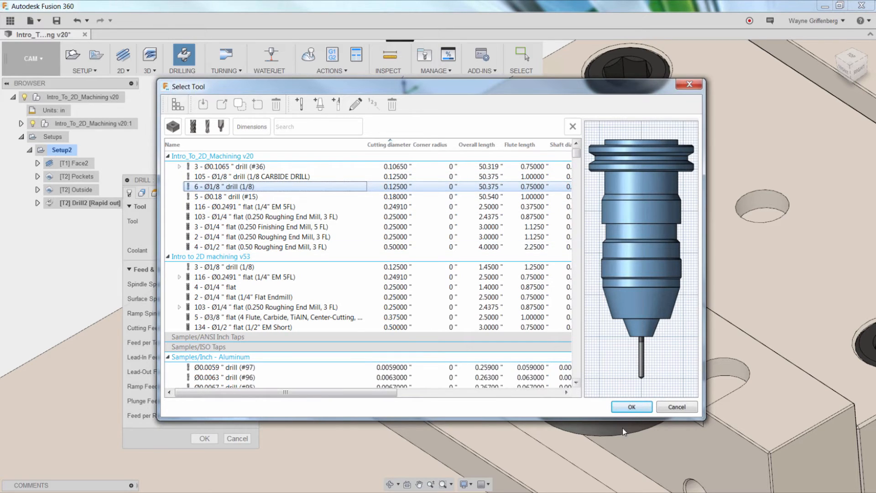
click(630, 406)
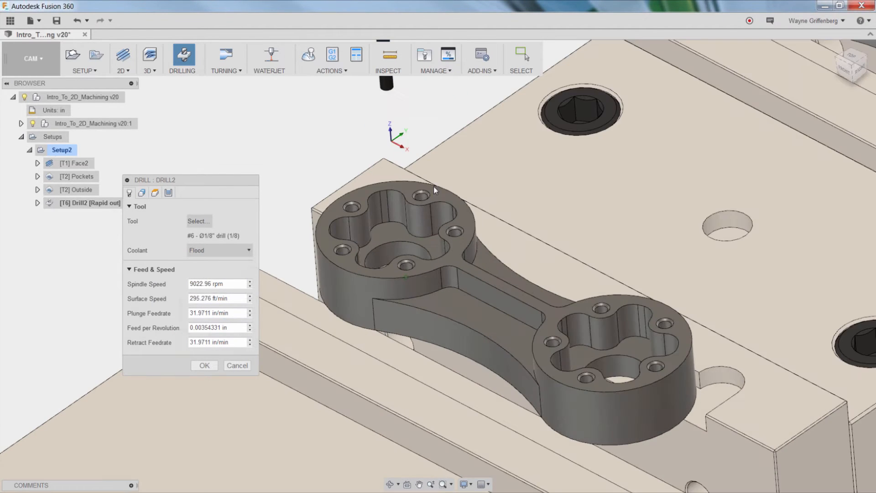
Step: Select one small bolt hole's face on the link and include all holes of the same diameter
click(142, 192)
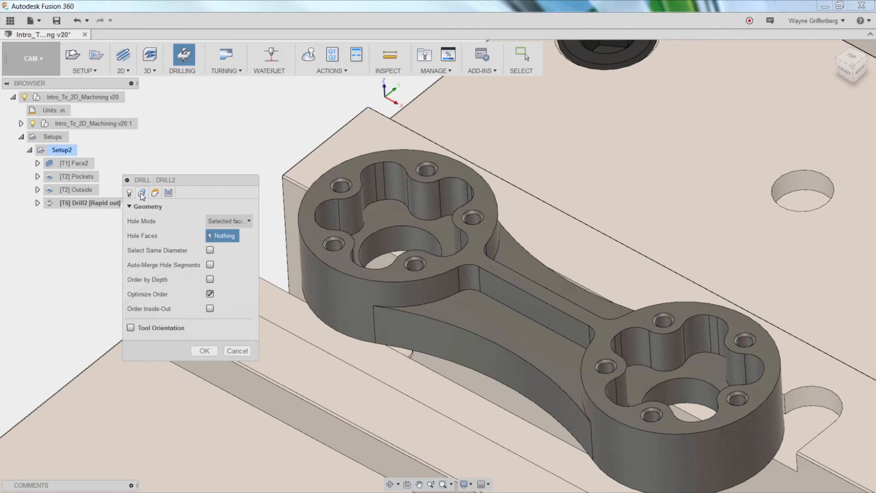
click(413, 267)
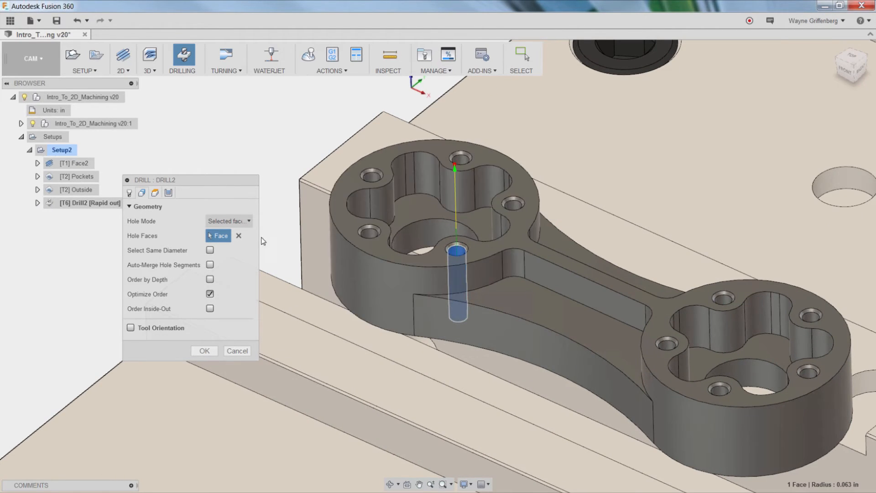
click(209, 250)
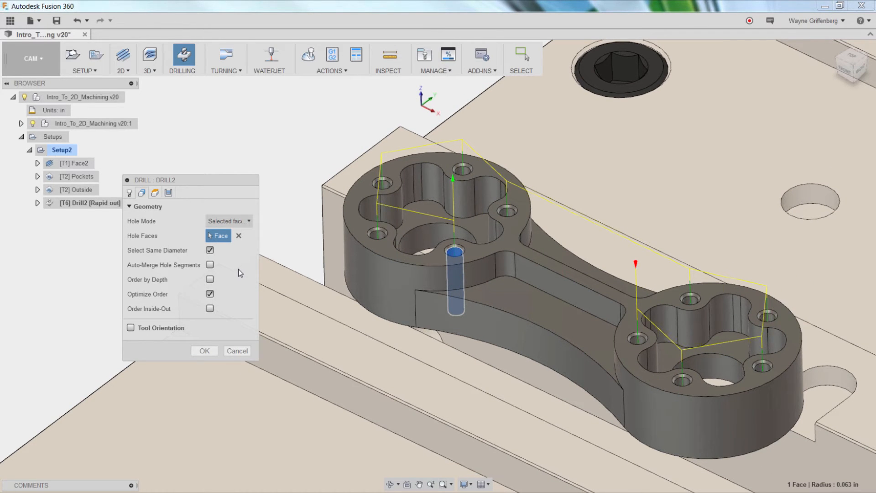
Step: Enable drill tip through bottom for the drilling operation and set the break-through depth to .050 in
click(155, 195)
shift+middle_drag(305, 225, 366, 280)
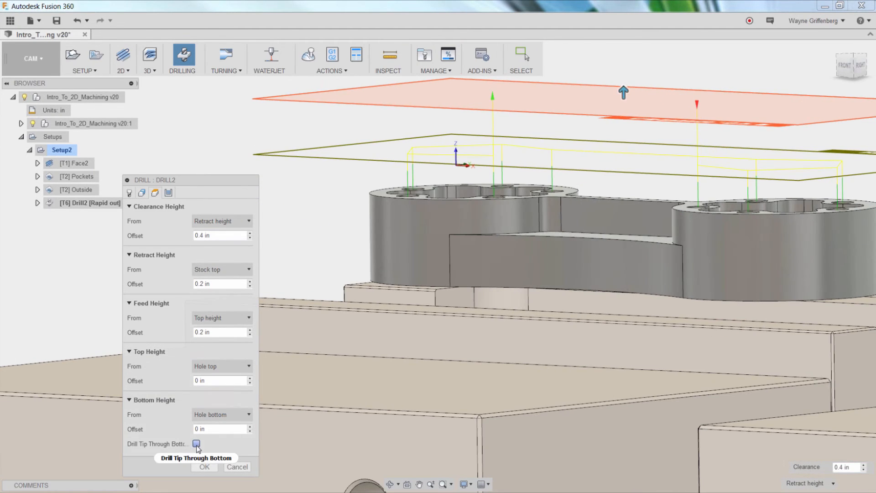
click(196, 443)
click(199, 458)
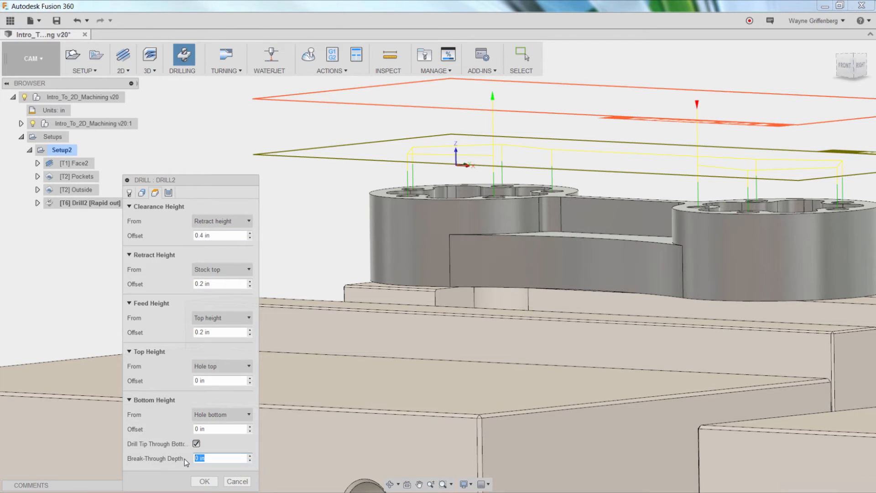
text(.060)
key(BackSpace)
key(BackSpace)
text(50)
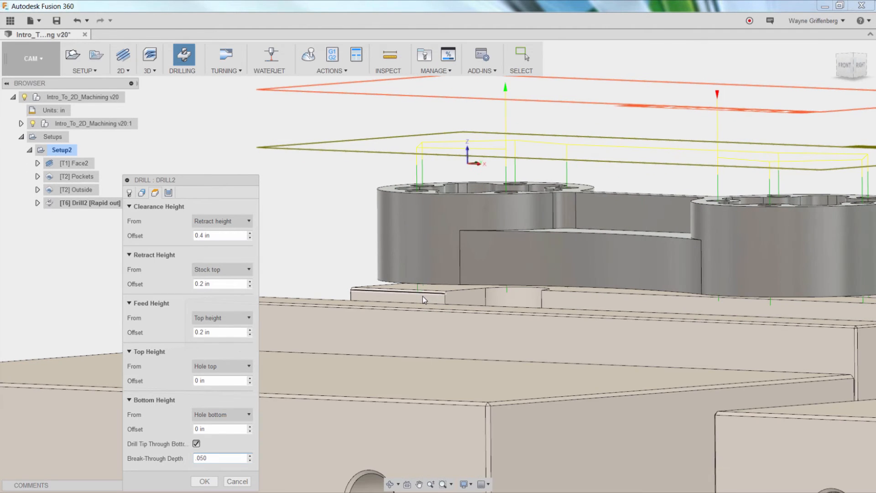
shift+middle_drag(430, 221, 430, 218)
scroll(430, 221, up, 4)
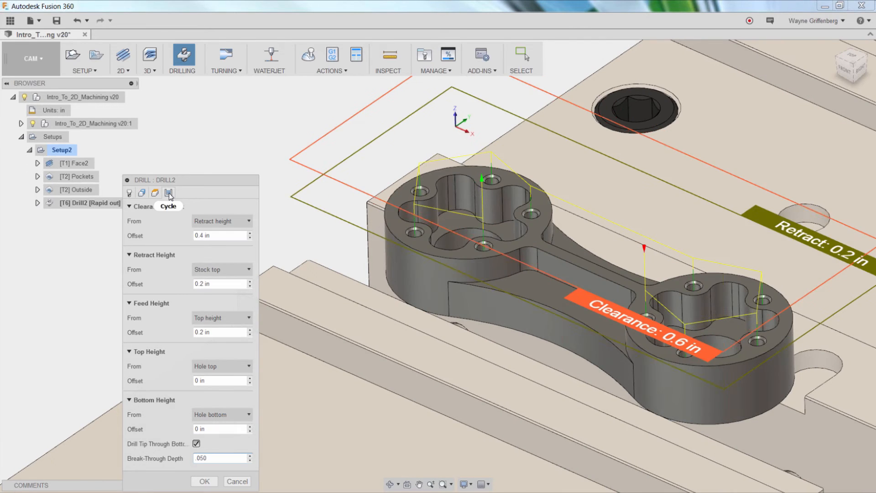
Step: Set the drilling operation's cycle type to Chip breaking - partial retract
click(168, 192)
click(219, 220)
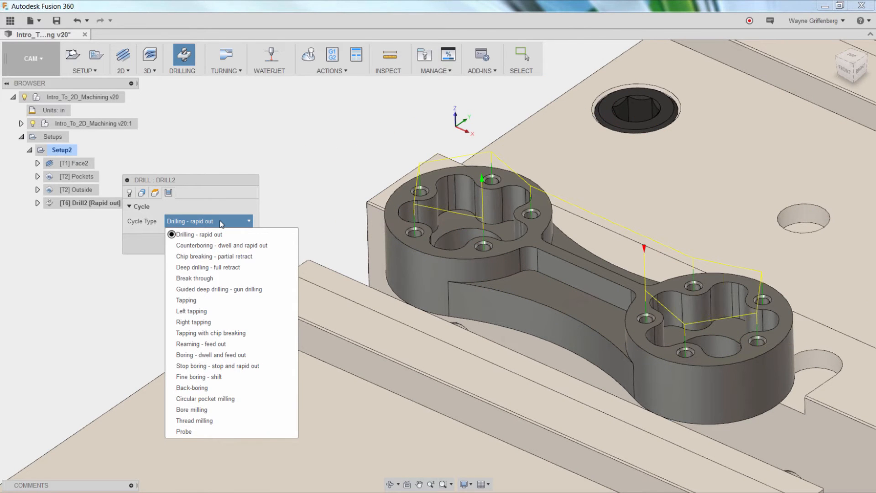
mouse_move(246, 252)
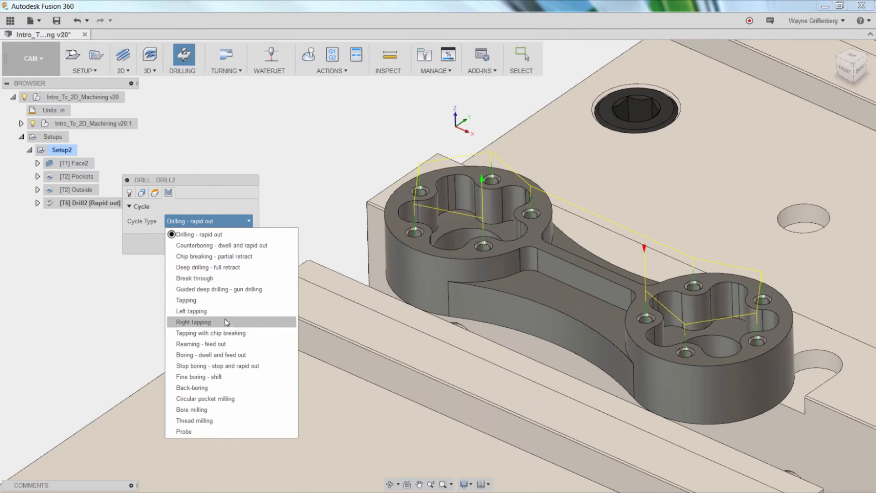
click(238, 257)
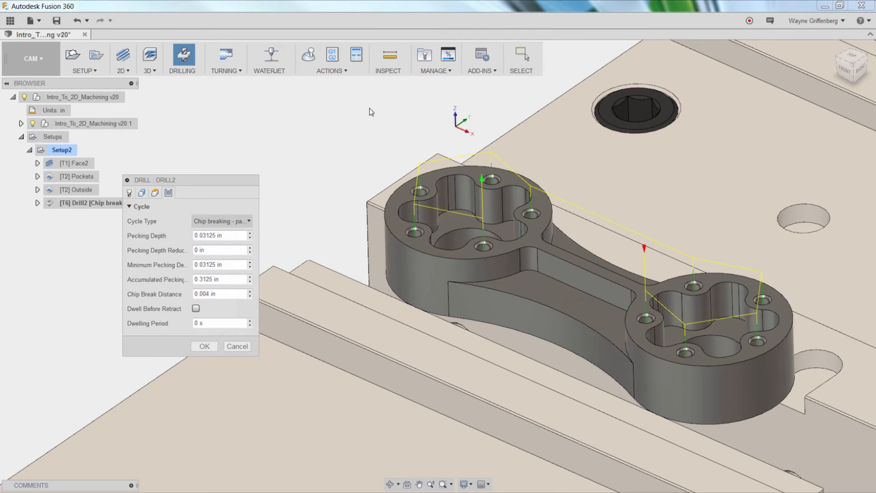
Step: Set the drilling operation's accumulated pecking depth to 0.1 in and accept the operation
double_click(233, 282)
text(.1)
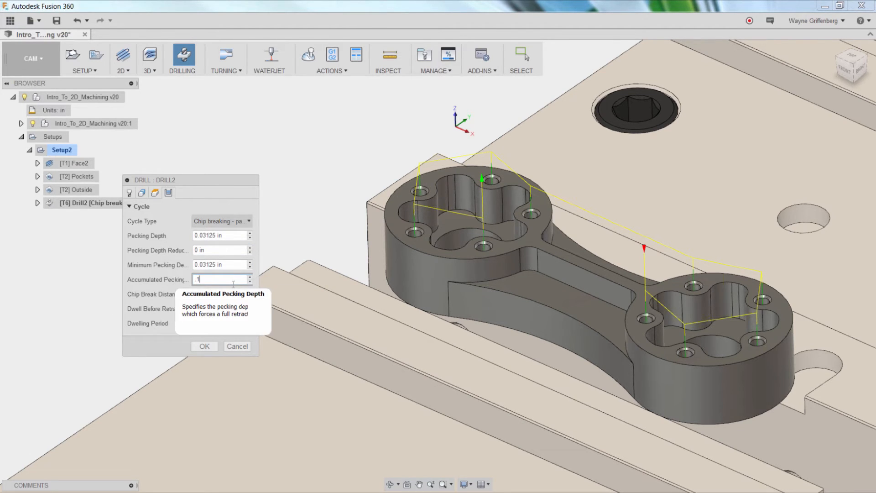
click(203, 346)
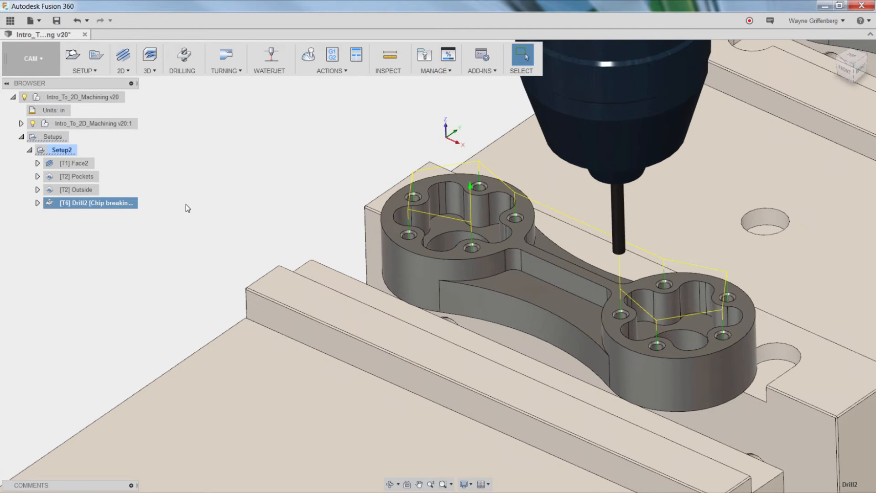
Step: Start a simulation of all Setup2 toolpaths and set the stock colorization to Operation
click(60, 137)
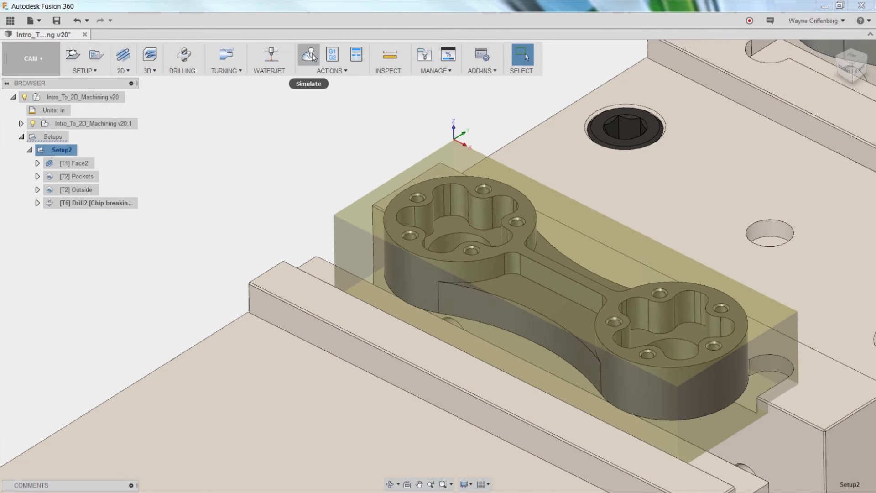
click(309, 55)
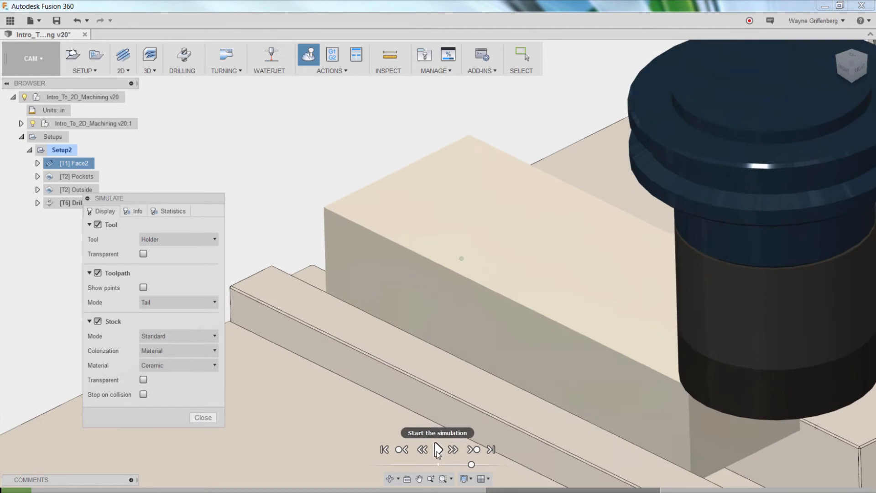
click(168, 351)
click(162, 376)
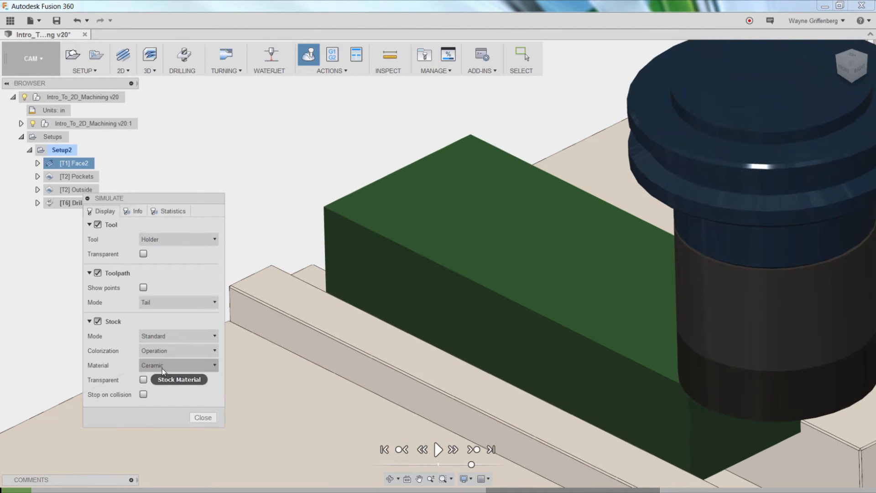
Step: Play the Setup2 simulation, skip ahead through the facing and pocket operations, and close the simulation
click(438, 450)
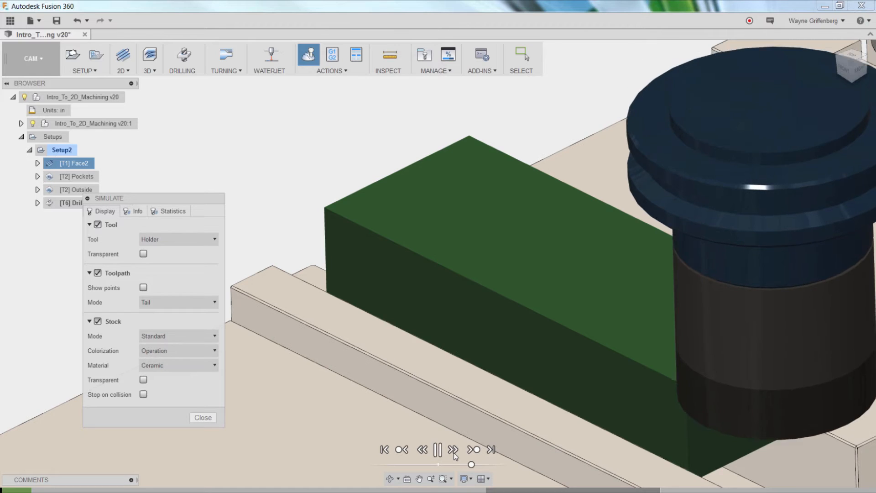
click(474, 449)
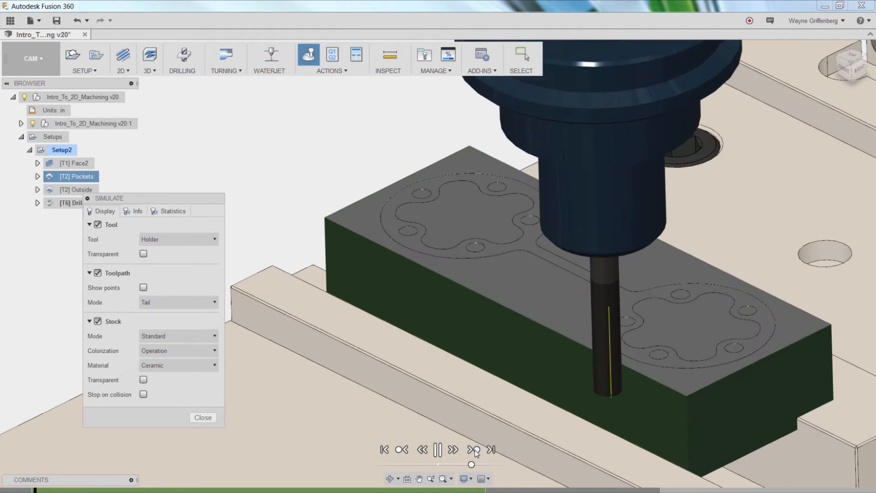
click(474, 450)
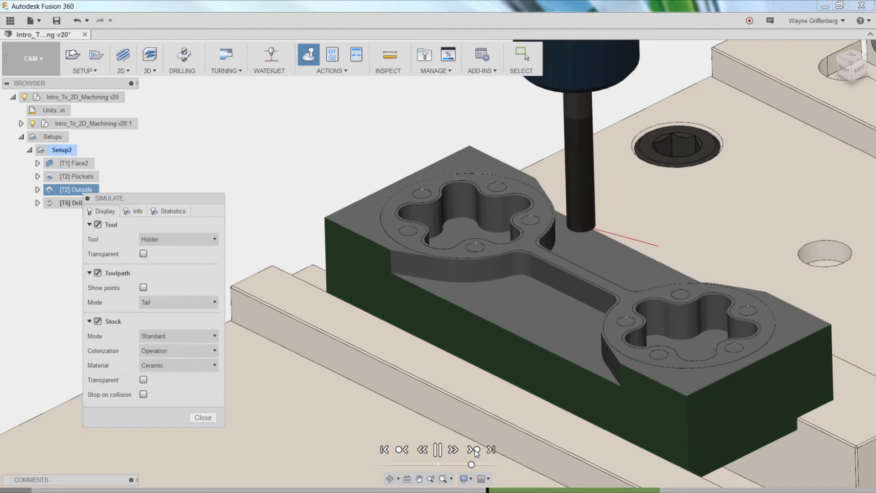
click(66, 190)
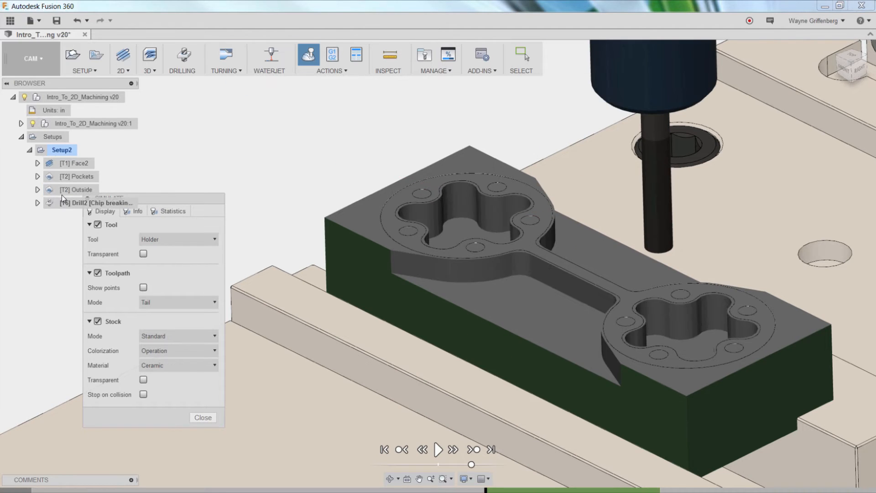
click(61, 163)
click(203, 418)
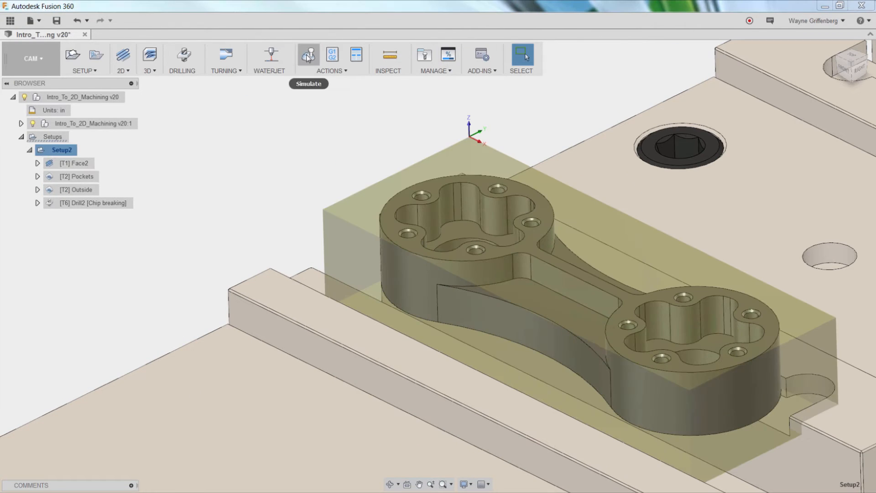
Step: Reopen the Setup2 simulation with the stock colorization set to Operation and the stock material set to Material
click(309, 55)
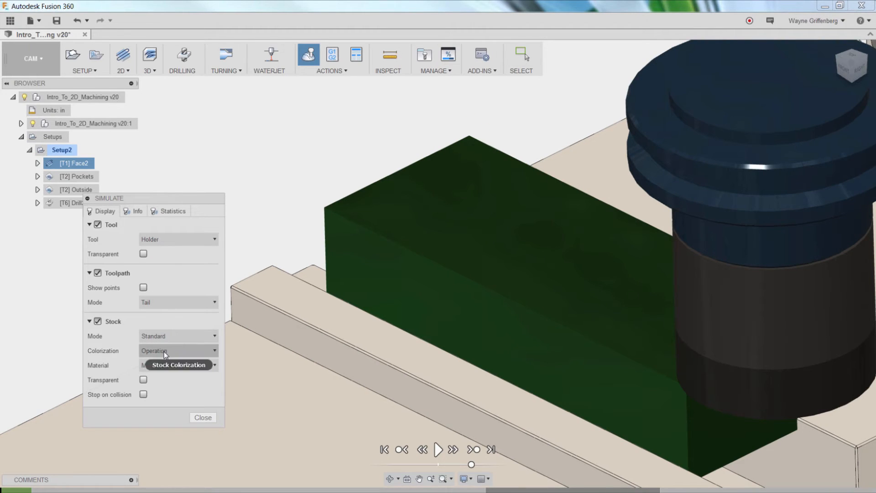
click(163, 352)
click(165, 349)
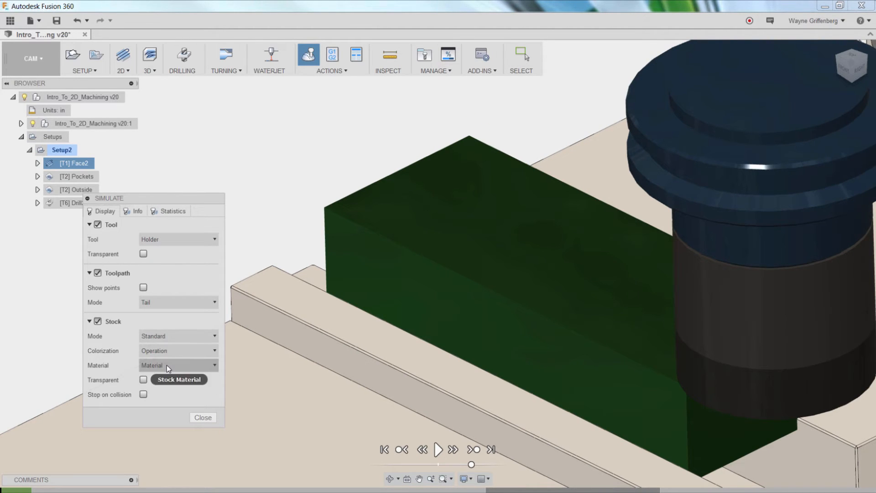
Step: Play the simulation through the facing, pocket, outside and drilling operations to check the color-coded stock, and close it
click(438, 449)
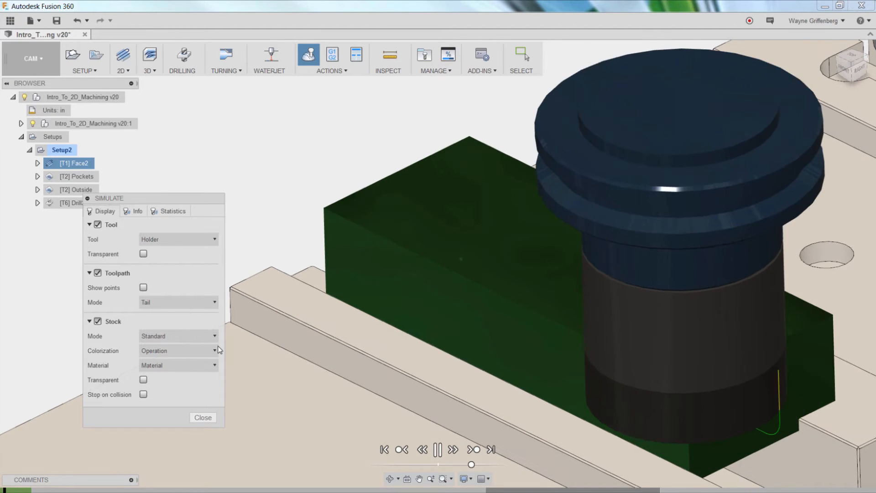
click(474, 450)
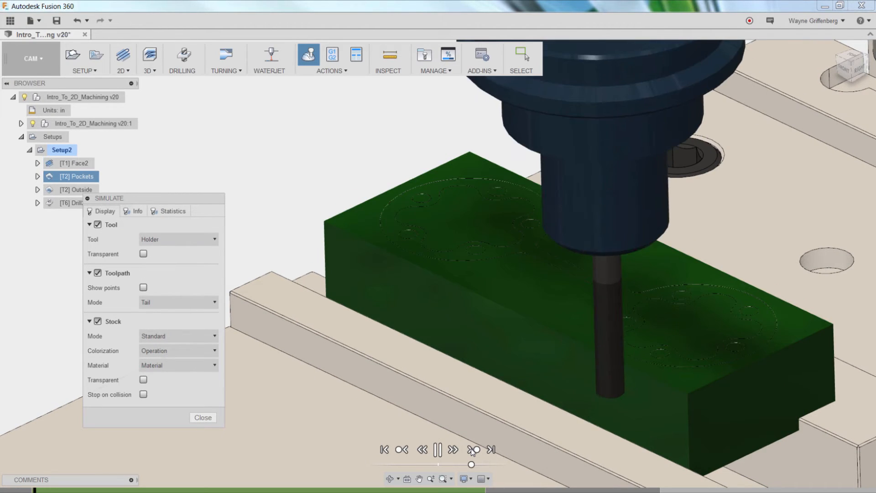
click(472, 450)
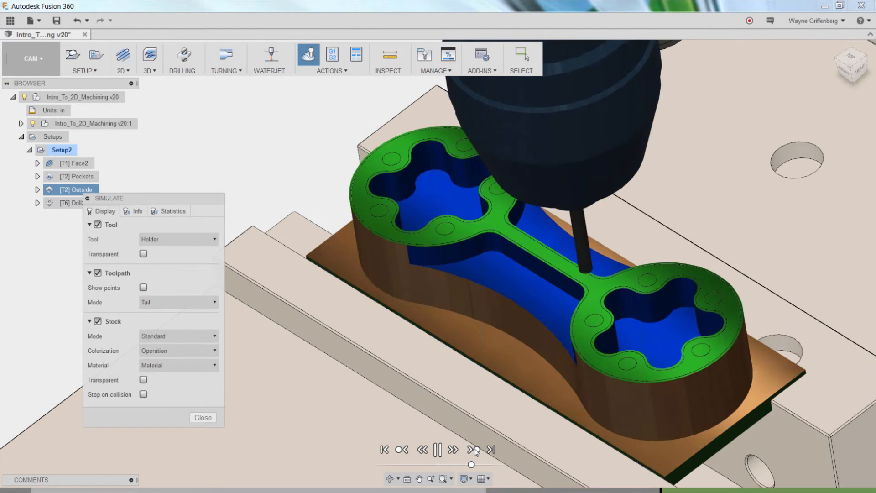
click(475, 450)
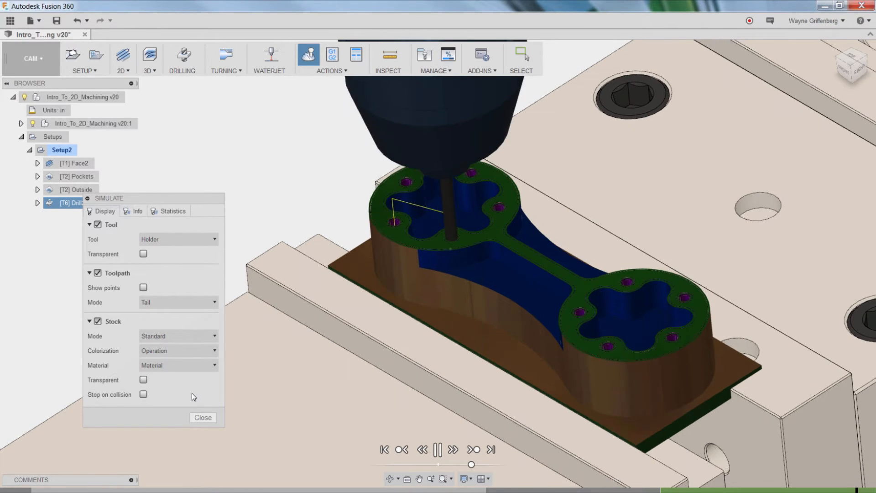
click(201, 416)
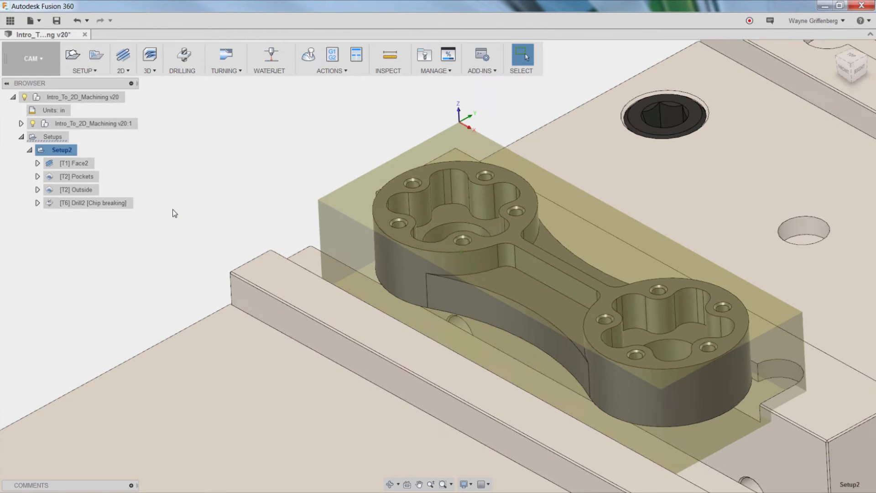
Step: Generate a setup sheet for Setup2 and save it in the nc output folder
click(174, 213)
click(54, 150)
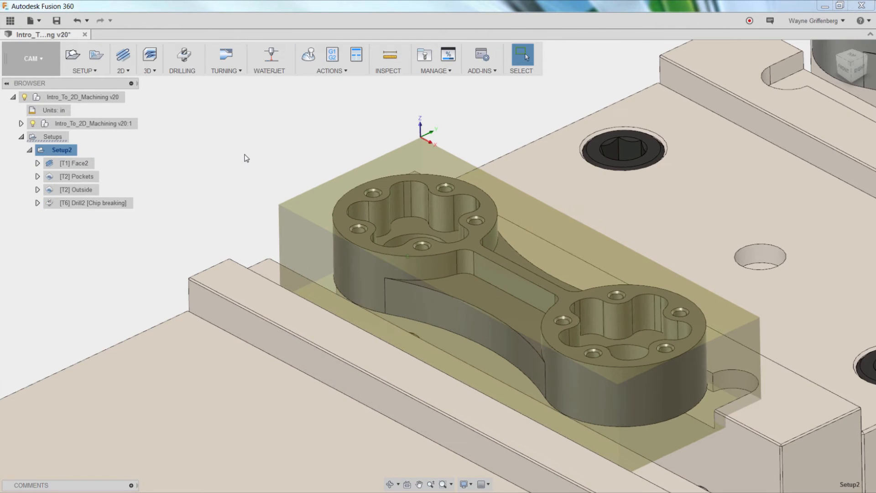
click(358, 56)
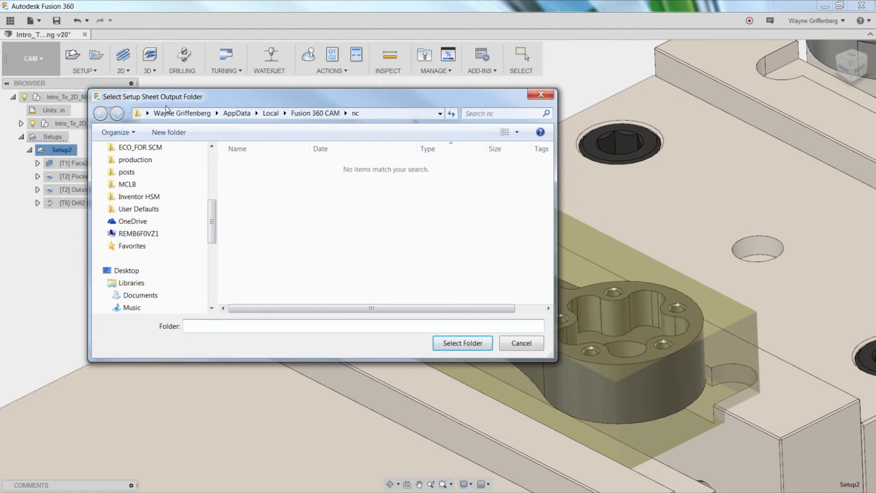
drag(165, 105, 246, 107)
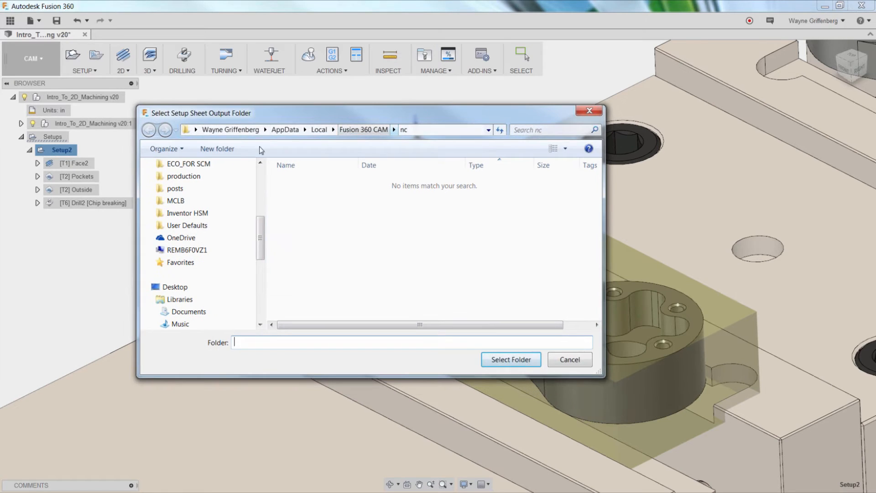
click(512, 360)
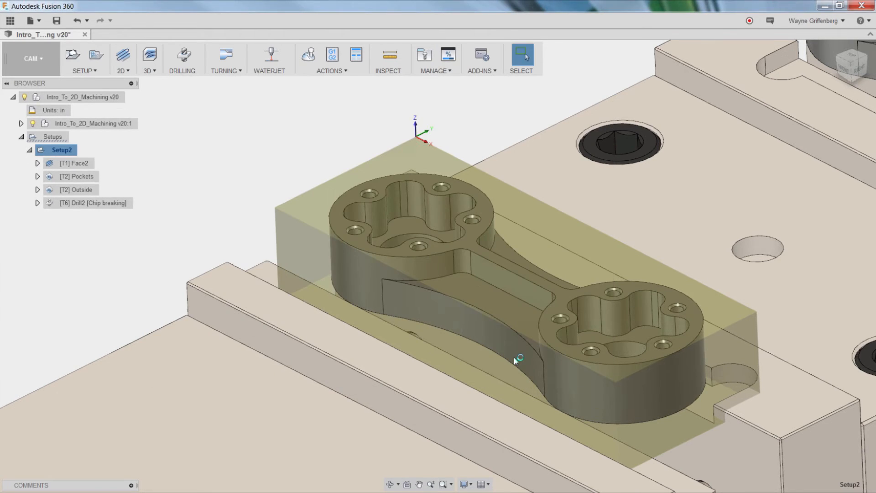
Step: Review the setup sheet's stock dimensions, estimated cycle time, and per-operation tool data, close it, and return to the CAM model
ctrl+scroll(502, 280, up, 2)
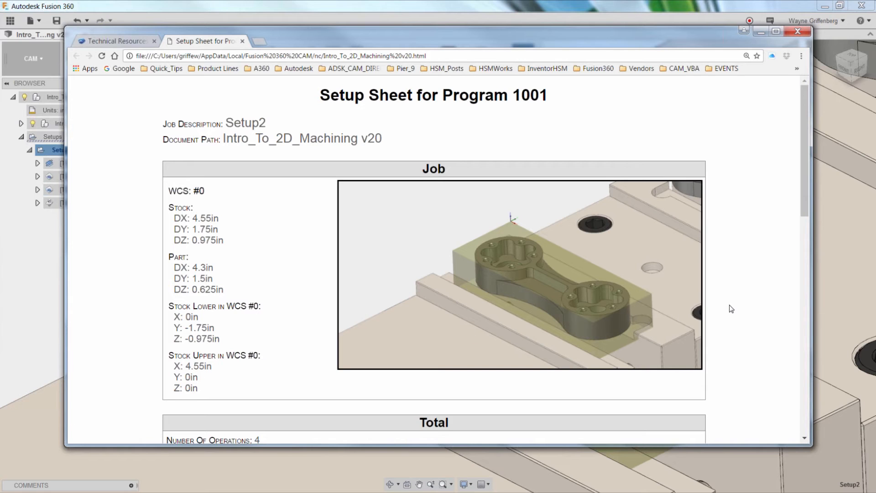
scroll(731, 308, down, 7)
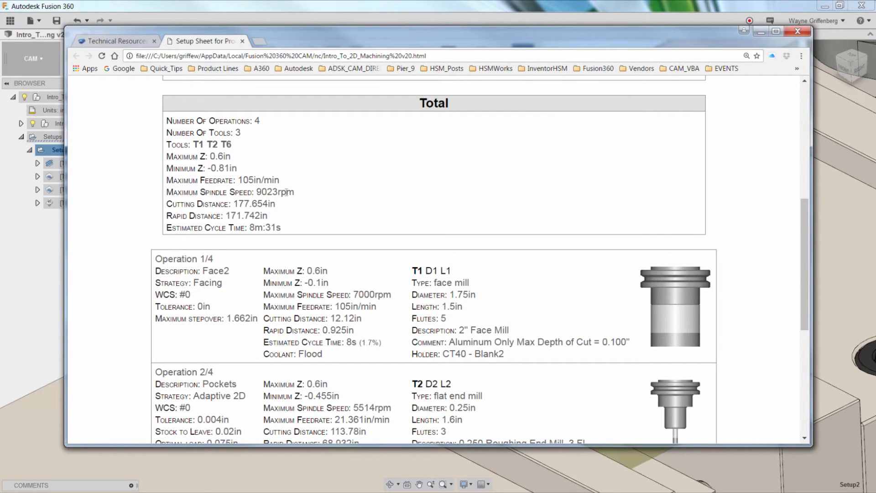
drag(287, 231, 249, 227)
scroll(796, 320, down, 3)
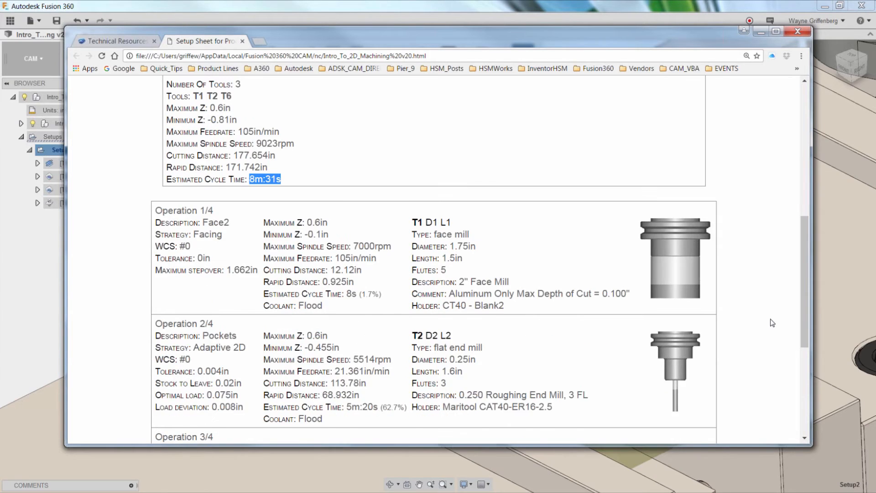
scroll(395, 103, down, 1)
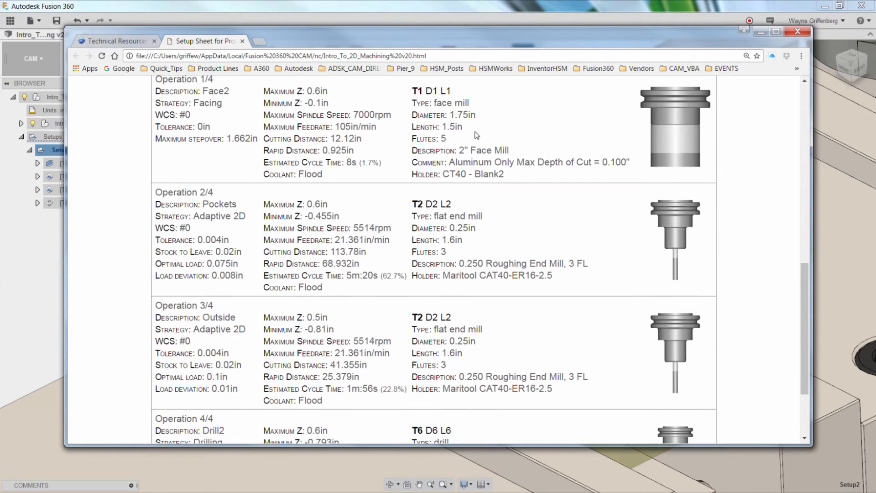
scroll(485, 190, up, 1)
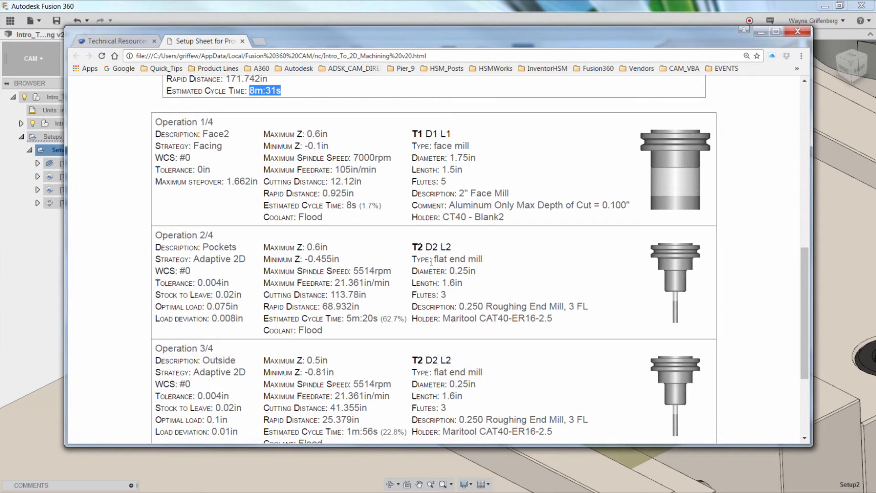
scroll(477, 348, down, 3)
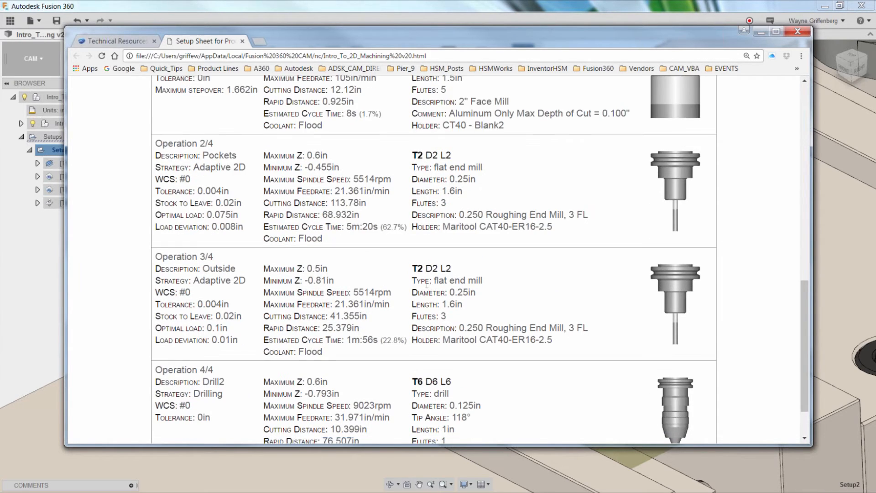
scroll(560, 207, up, 15)
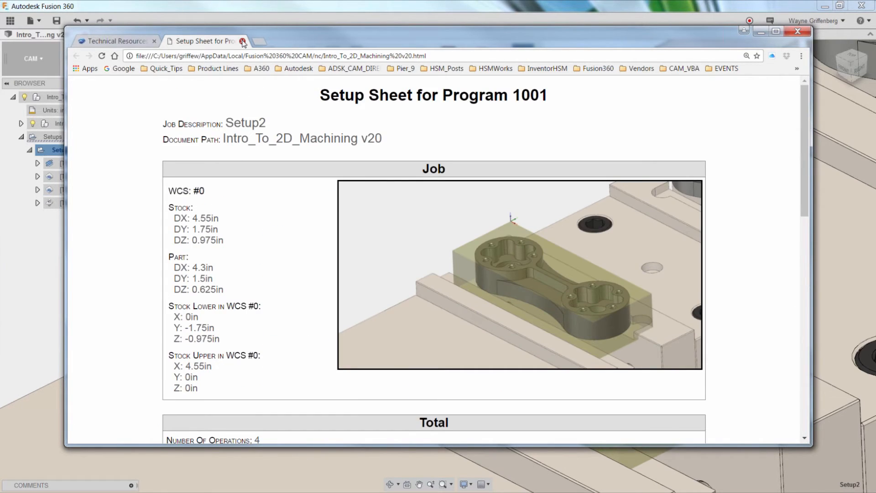
click(242, 41)
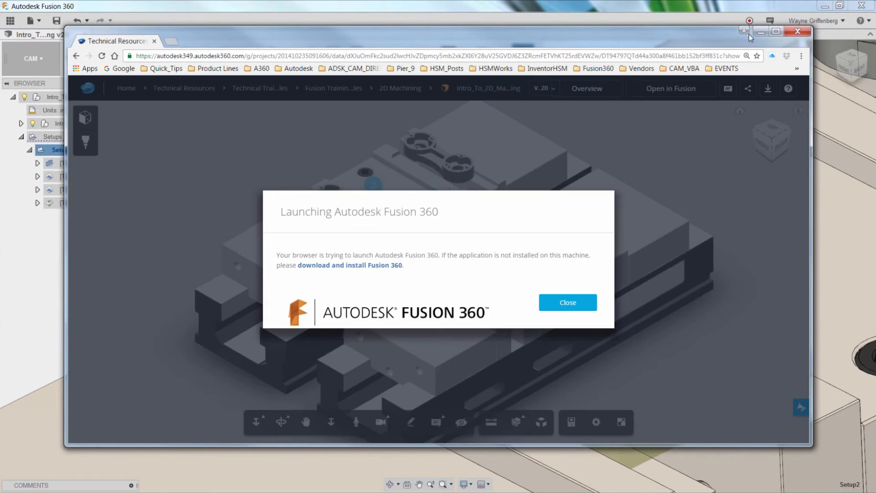
click(760, 31)
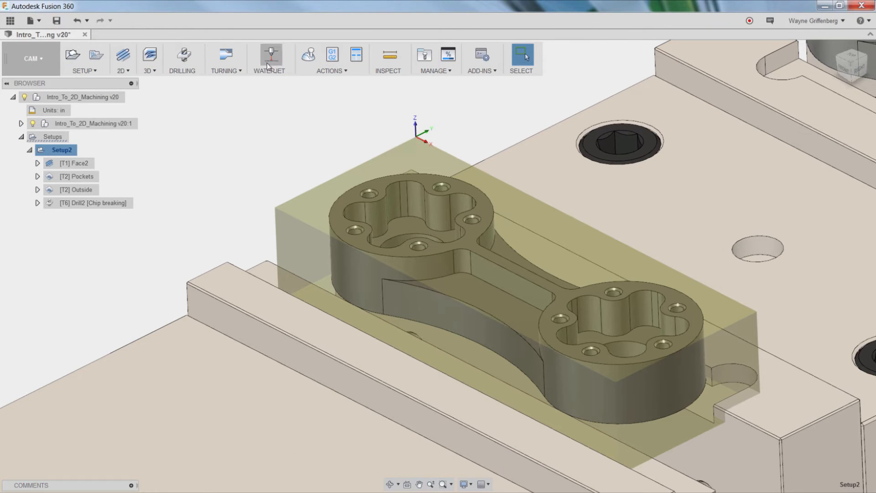
Step: Start post processing Setup2, reset the post processor folder to the system default, and use the generic posts
click(332, 56)
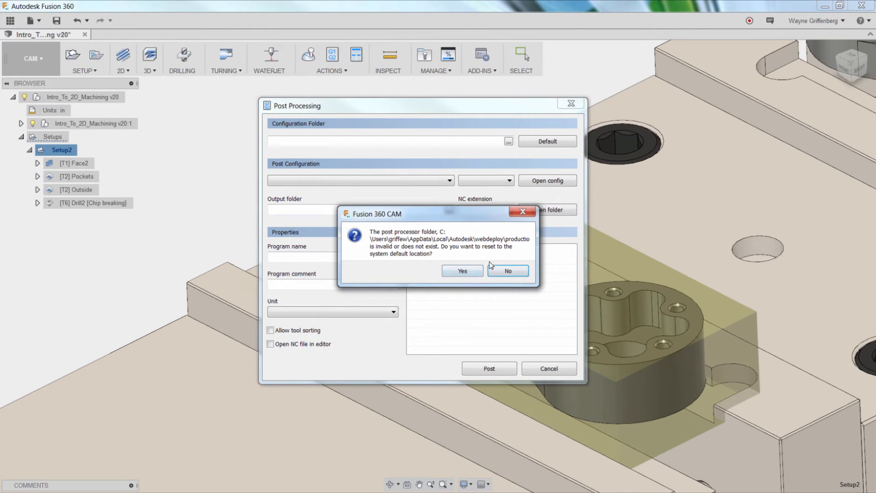
click(466, 269)
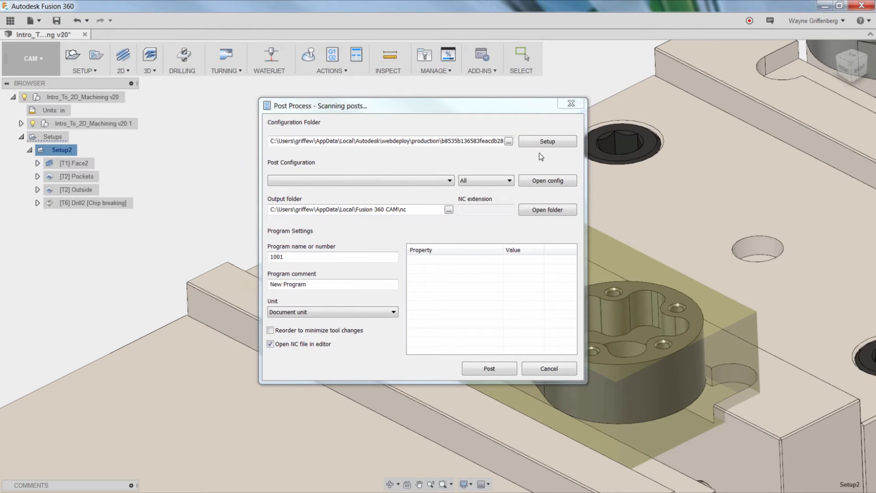
click(549, 141)
click(553, 167)
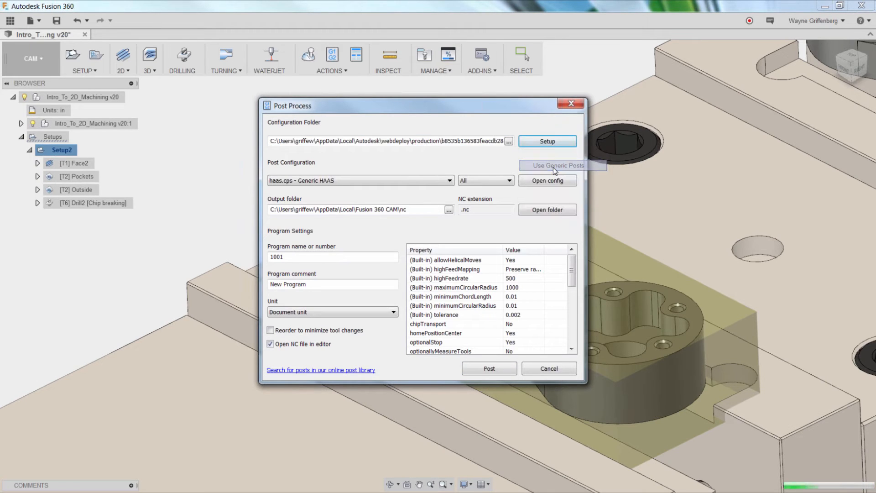
Step: Look through the available post configurations and keep haas.cps - Generic HAAS selected
drag(482, 108, 385, 129)
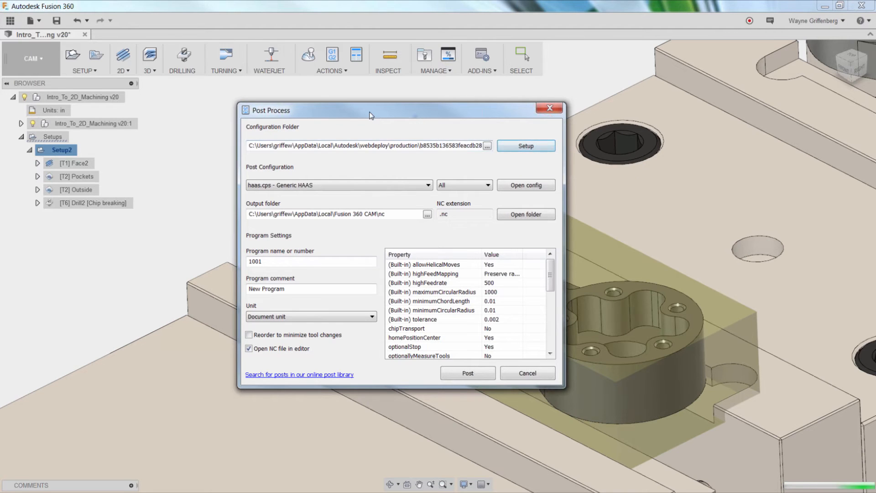
mouse_move(369, 107)
mouse_down()
mouse_move(359, 85)
mouse_move(378, 97)
mouse_up()
click(382, 180)
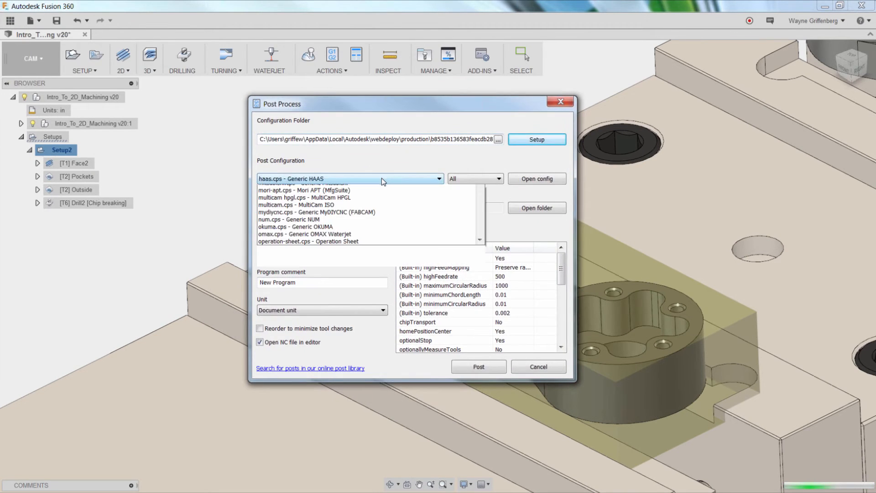
click(382, 179)
Step: Open the online post library, browse its vendor and type filters and the listed posts, and close it
click(298, 369)
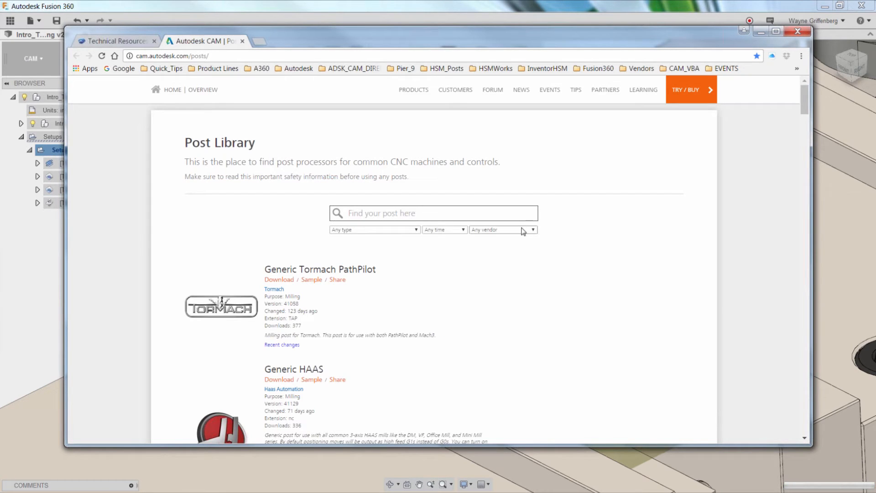
click(523, 230)
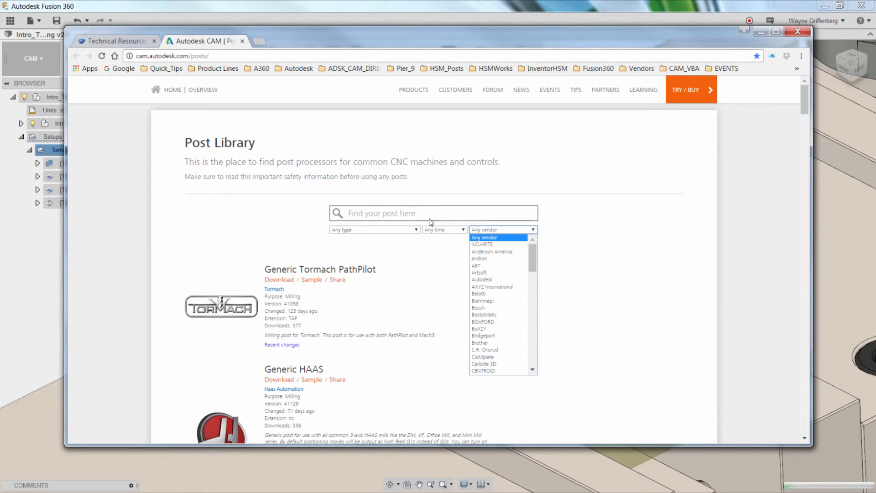
click(411, 230)
click(237, 219)
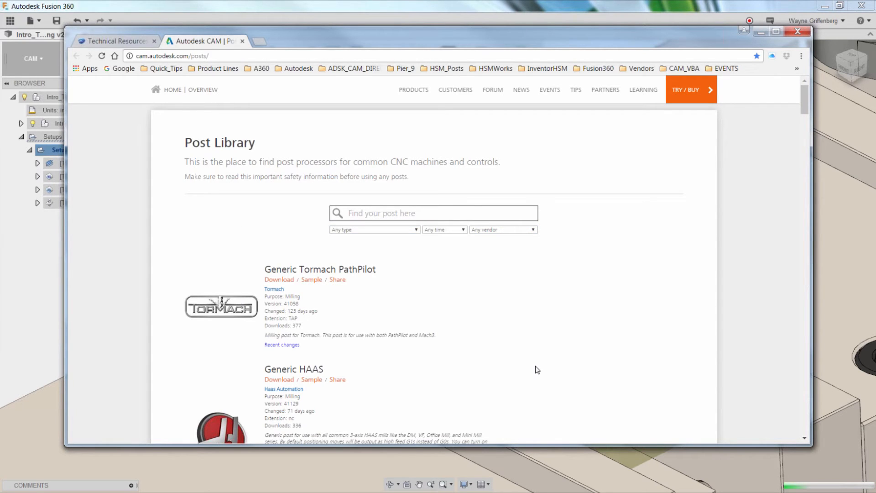
scroll(537, 368, down, 15)
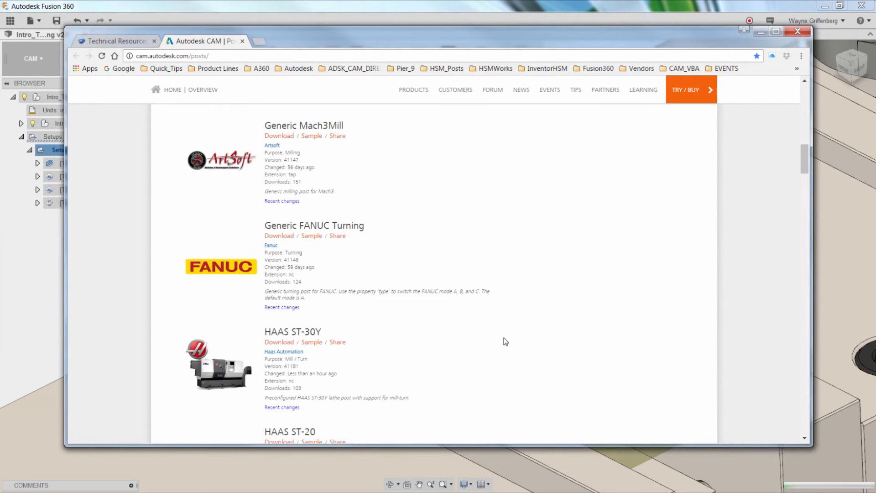
scroll(505, 307, up, 15)
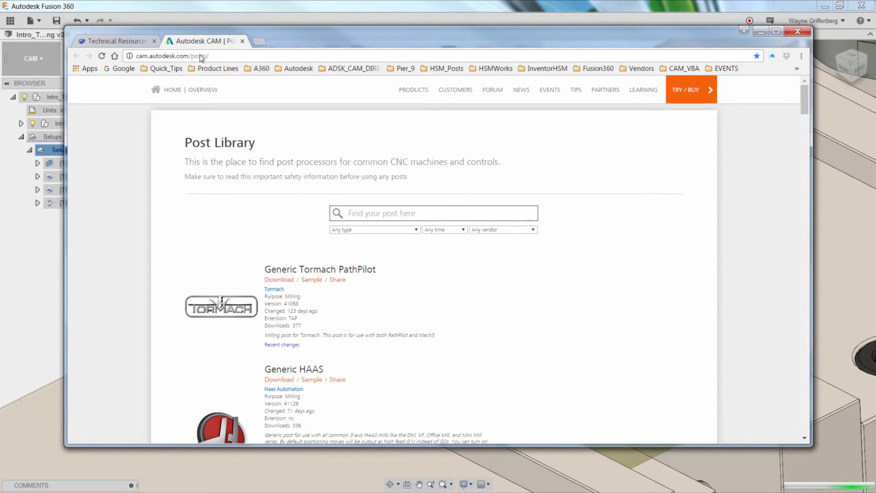
click(243, 41)
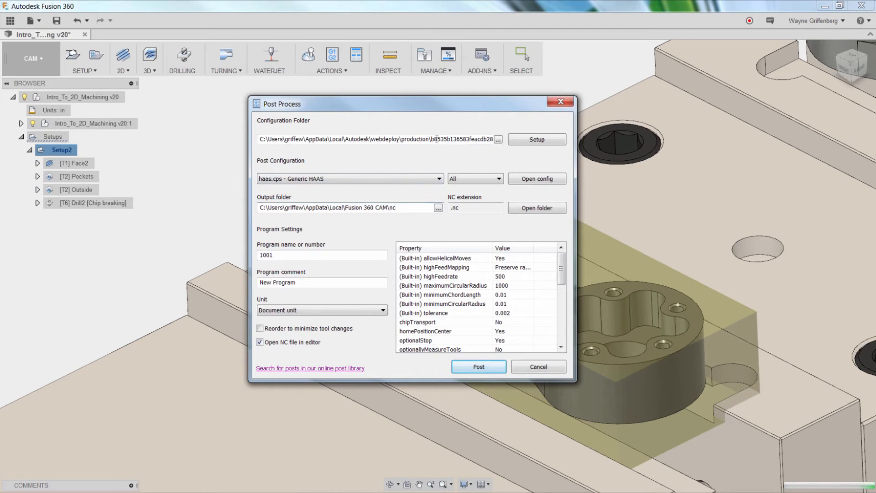
Step: Examine the generic HAAS post's description and its property list, including the preloadTool setting
drag(401, 111, 398, 115)
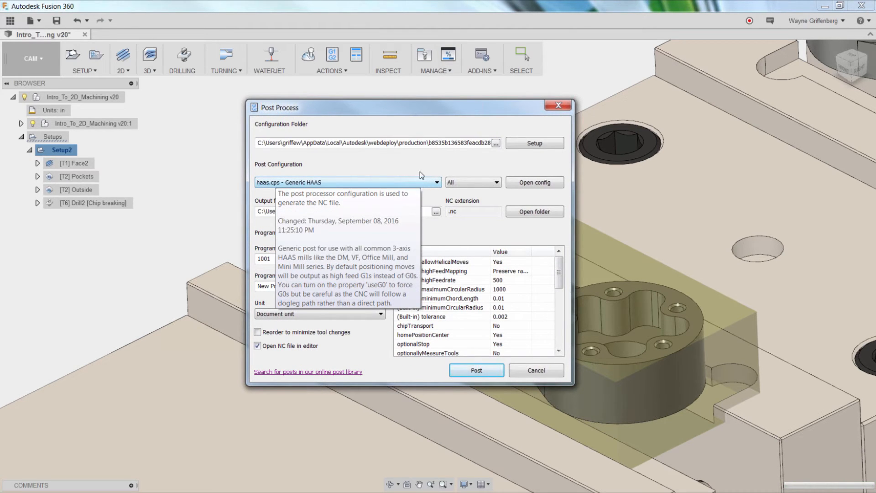
drag(558, 274, 567, 286)
scroll(504, 283, down, 1)
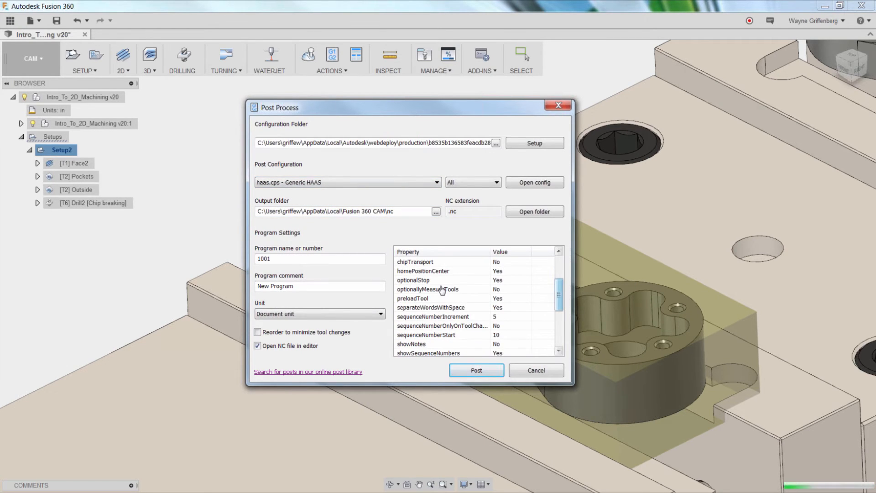
click(504, 300)
click(505, 302)
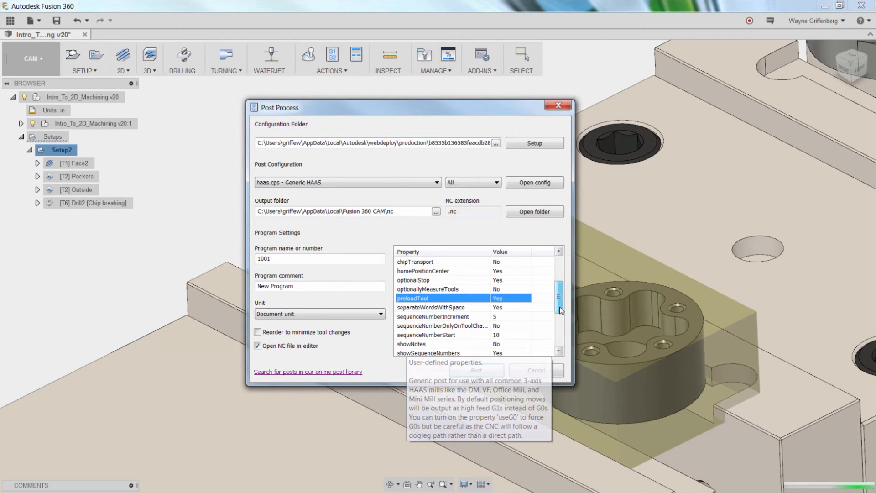
scroll(559, 308, down, 1)
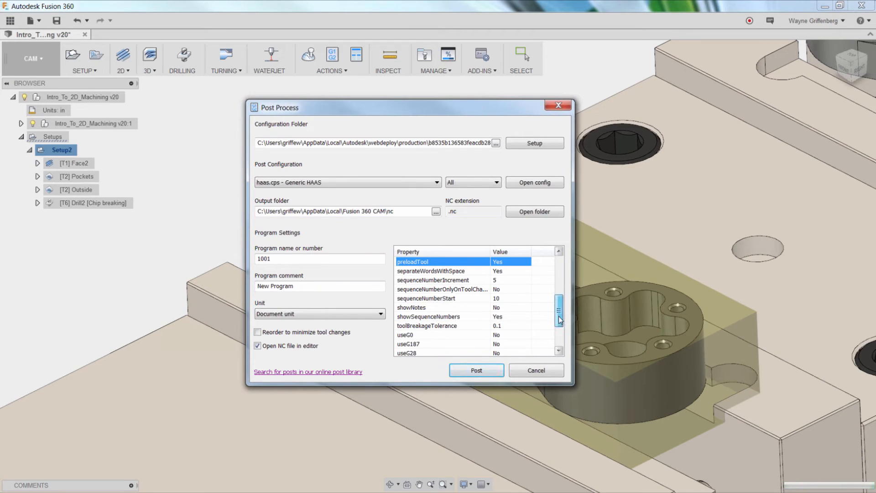
Step: Check the options of the useG28, useRadius and writeTools properties, keeping No, No and Yes
drag(558, 311, 557, 337)
click(506, 299)
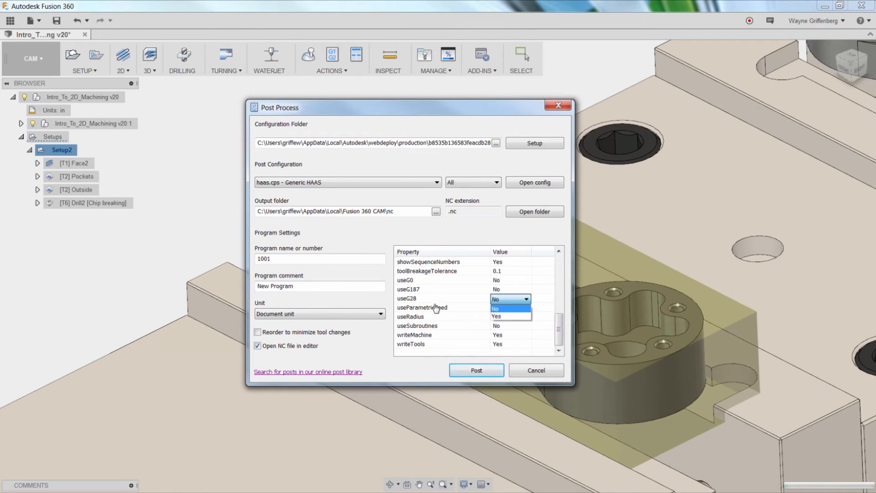
click(502, 309)
click(509, 317)
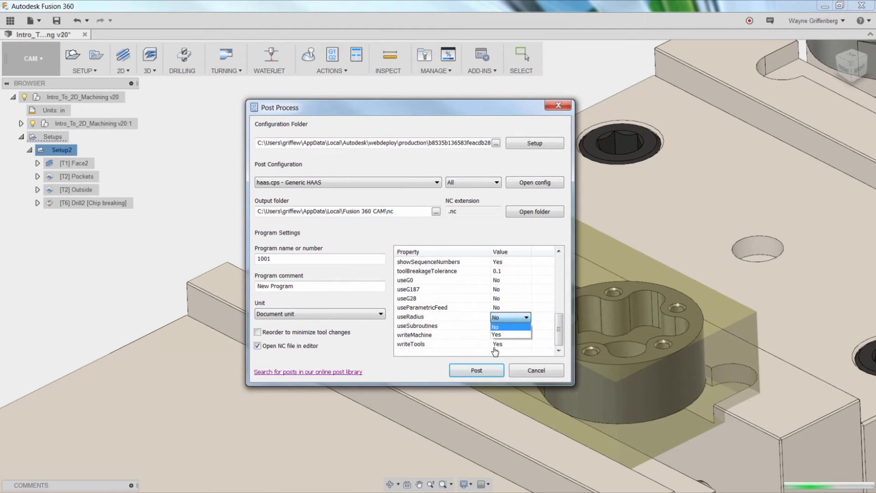
click(502, 326)
click(506, 345)
click(506, 345)
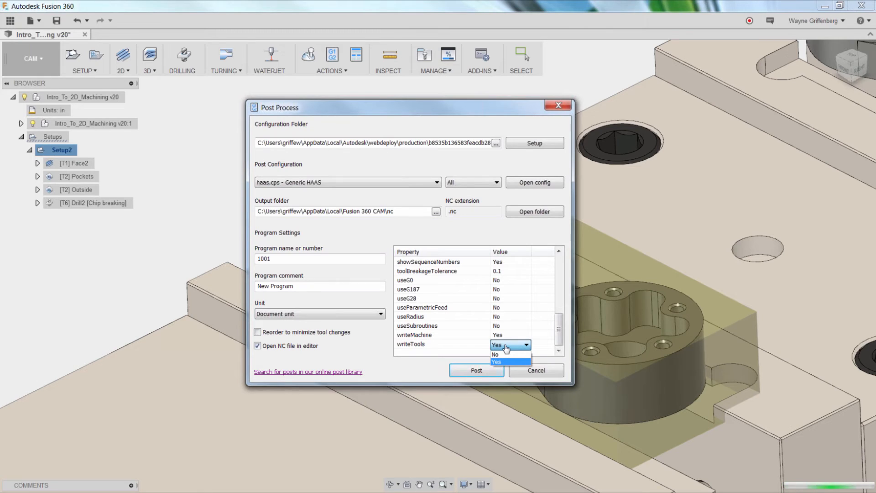
click(507, 361)
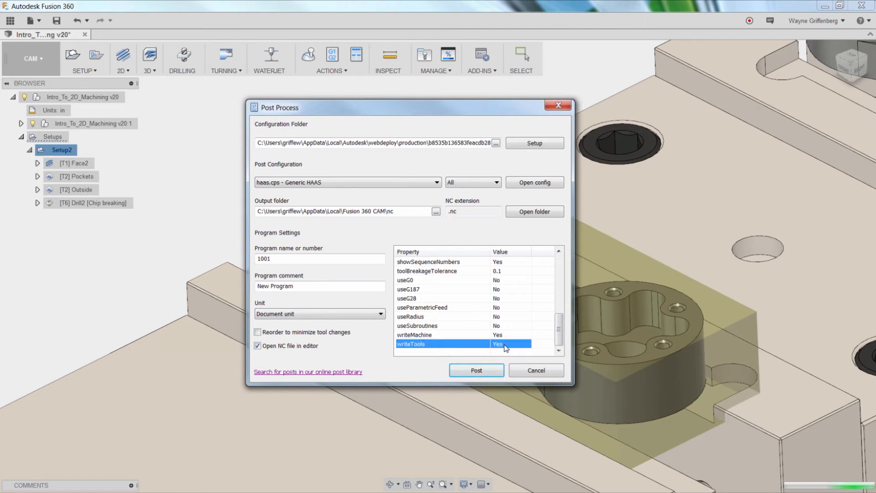
Step: Post process Setup2 and save the NC program as 1001.nc in the nc folder
click(473, 371)
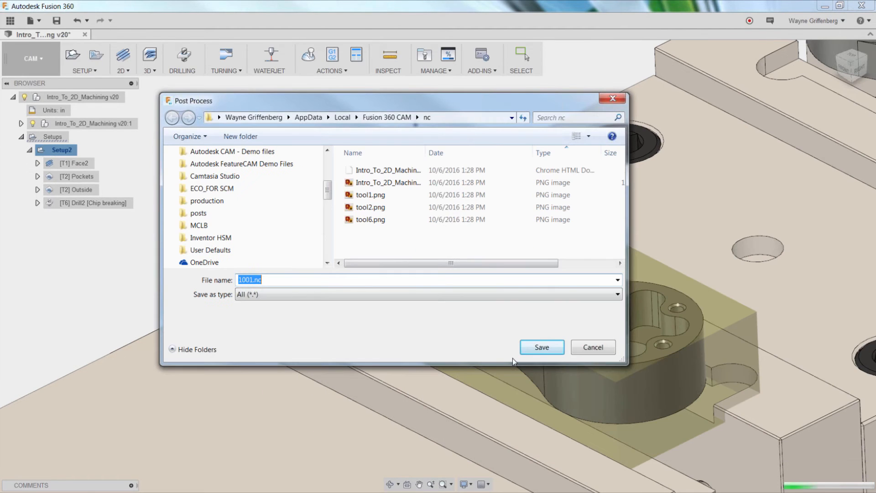
click(539, 348)
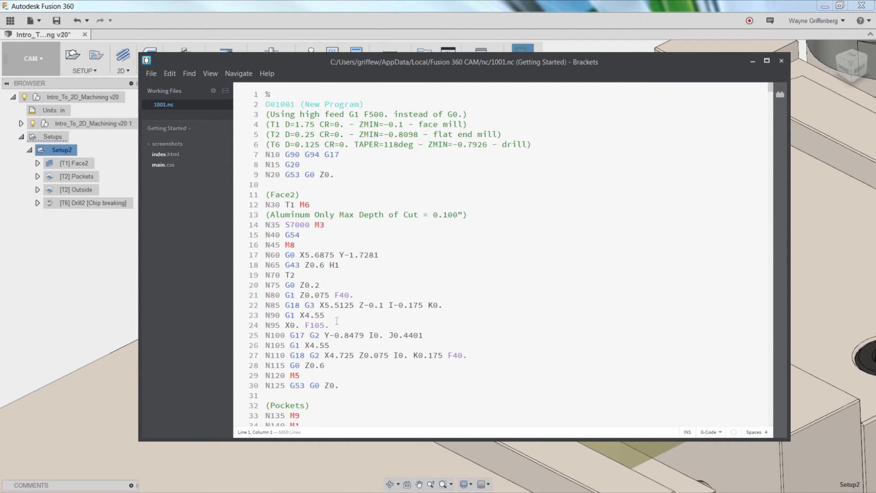
Step: Review the posted G-code of 1001.nc in the editor and return to the CAM model
scroll(337, 321, down, 3)
scroll(337, 321, down, 20)
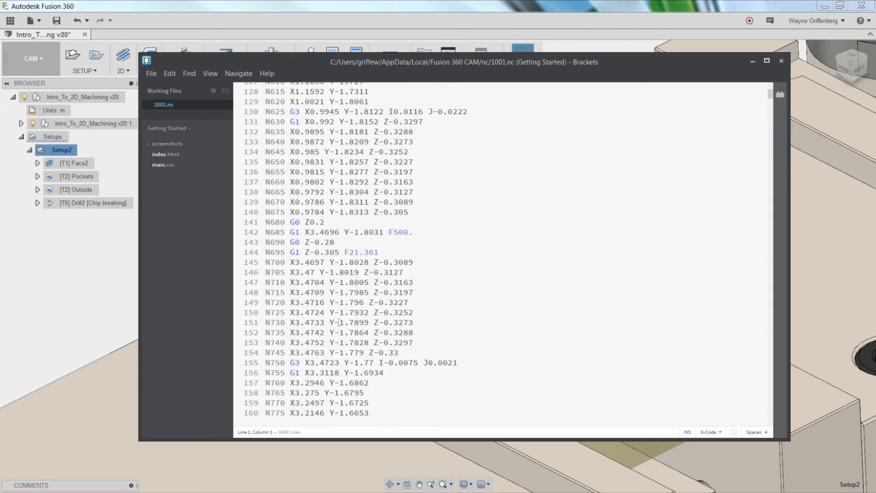
scroll(344, 318, up, 20)
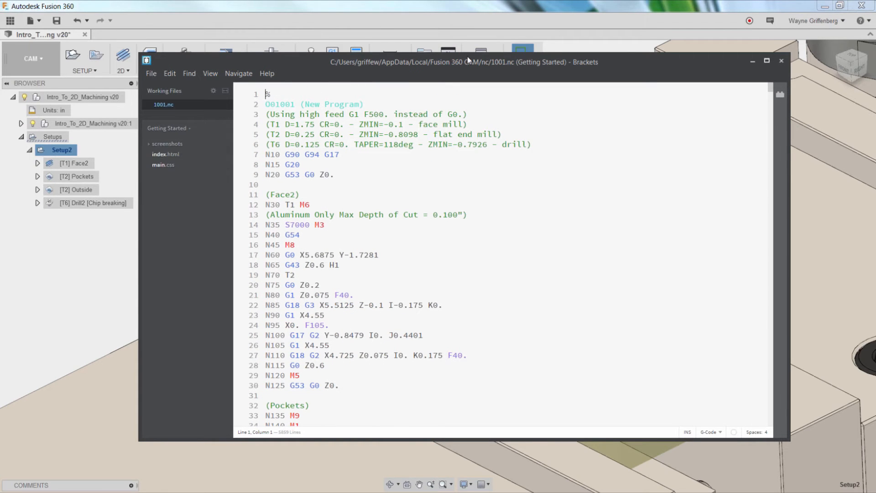
drag(468, 60, 473, 63)
click(755, 65)
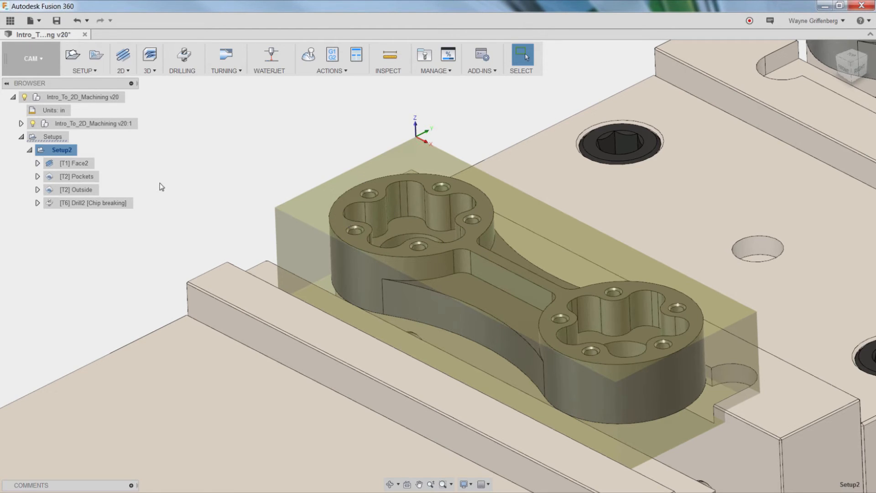
Step: Switch to the Model workspace and open the linked component Intro to 2D machining v53:5 as its own document
click(31, 59)
click(32, 87)
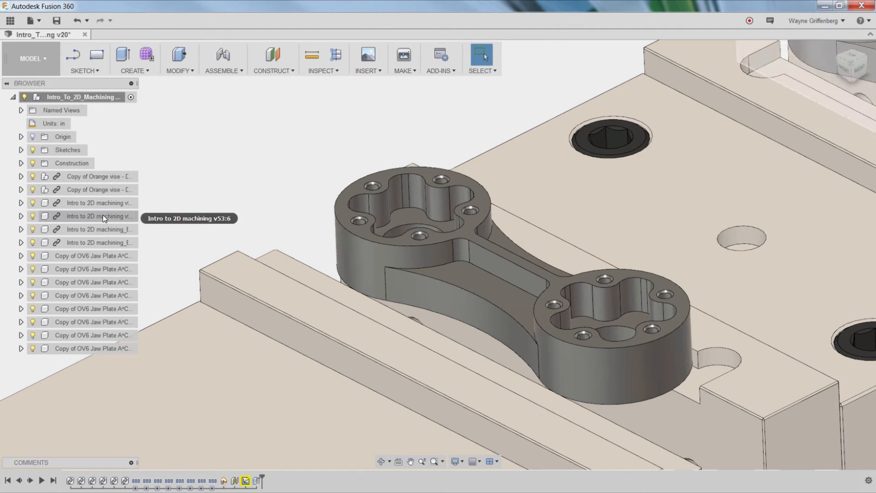
click(101, 203)
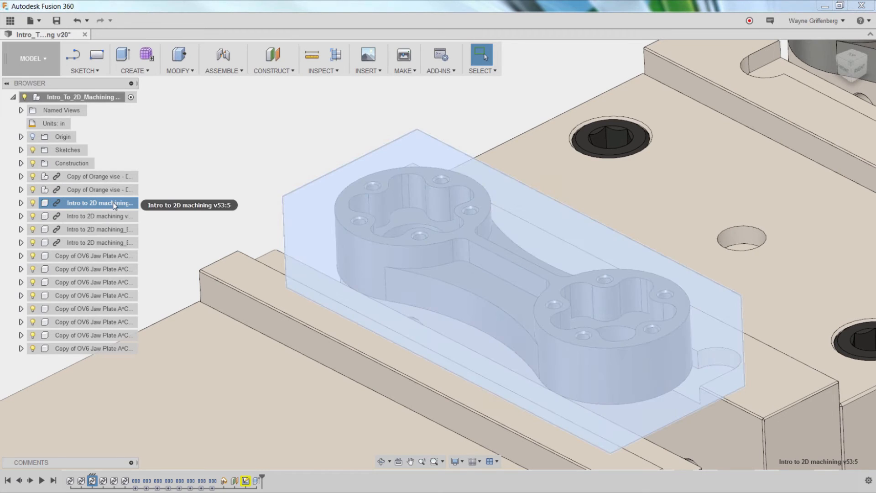
right_click(115, 206)
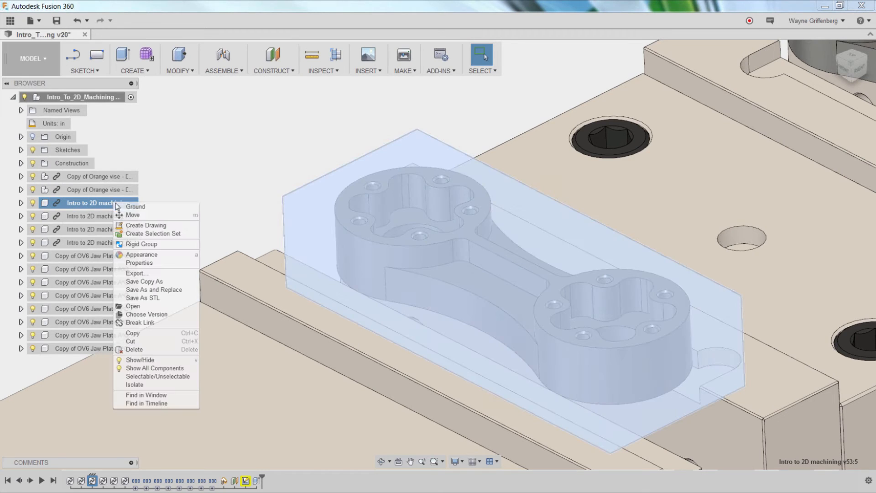
click(162, 306)
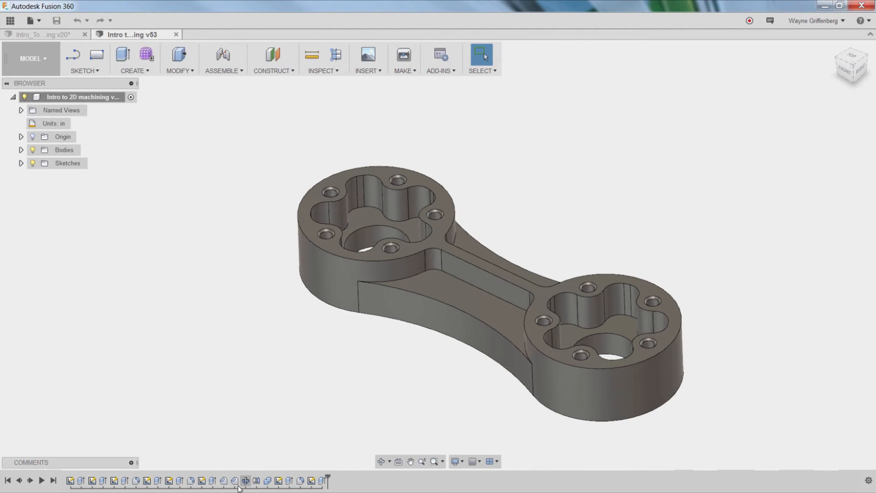
Step: Review the part's sketches and design history, replaying the timeline and inspecting the circular pattern feature
click(21, 163)
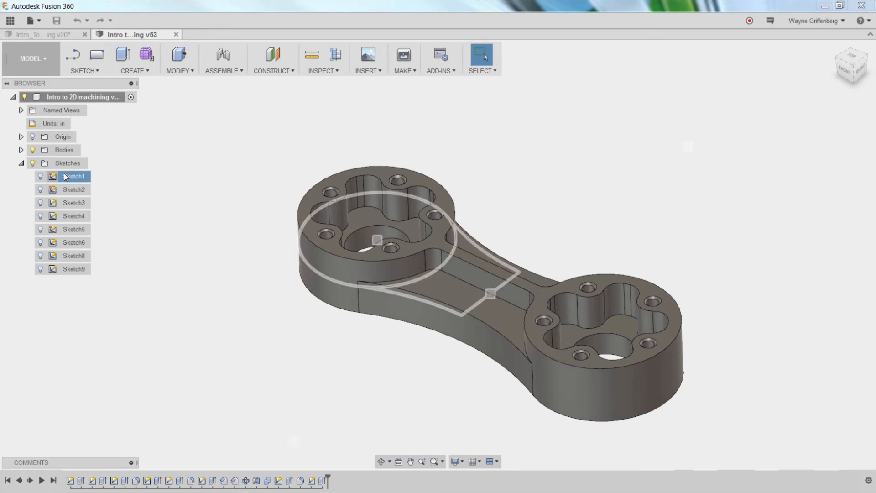
click(64, 175)
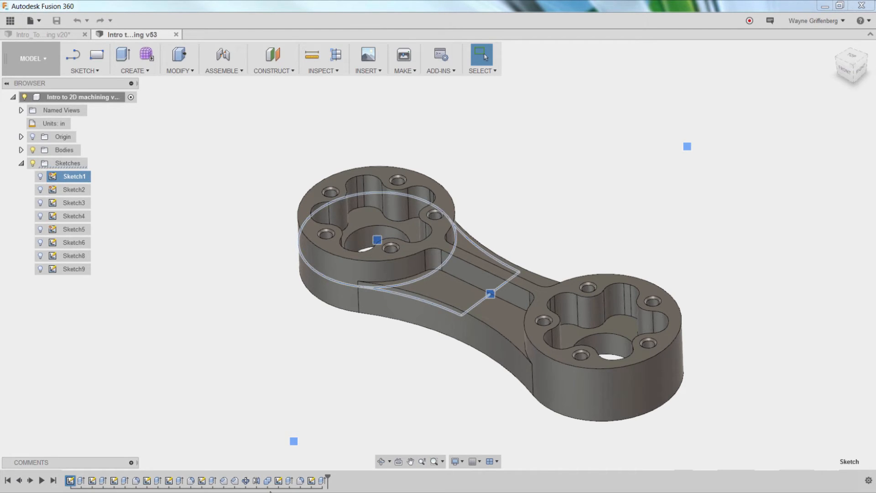
mouse_move(327, 480)
mouse_down()
mouse_move(96, 476)
mouse_move(337, 482)
mouse_up()
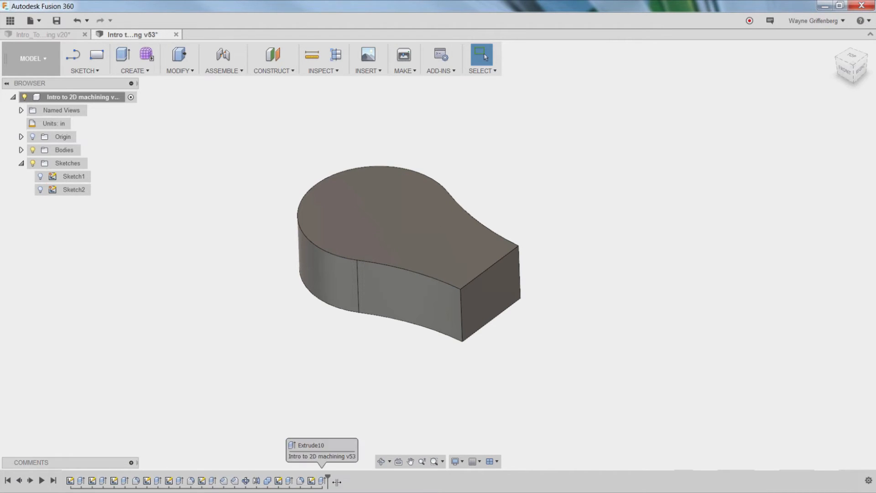
click(245, 481)
right_click(396, 206)
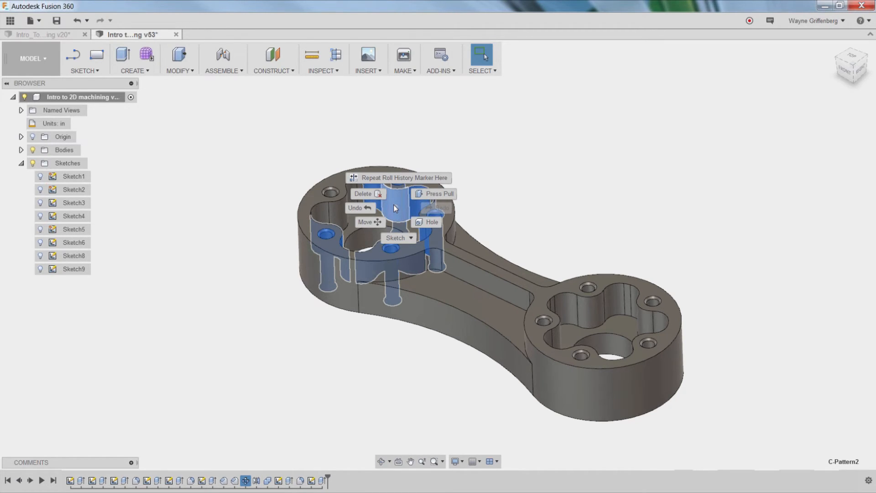
key(Escape)
click(280, 426)
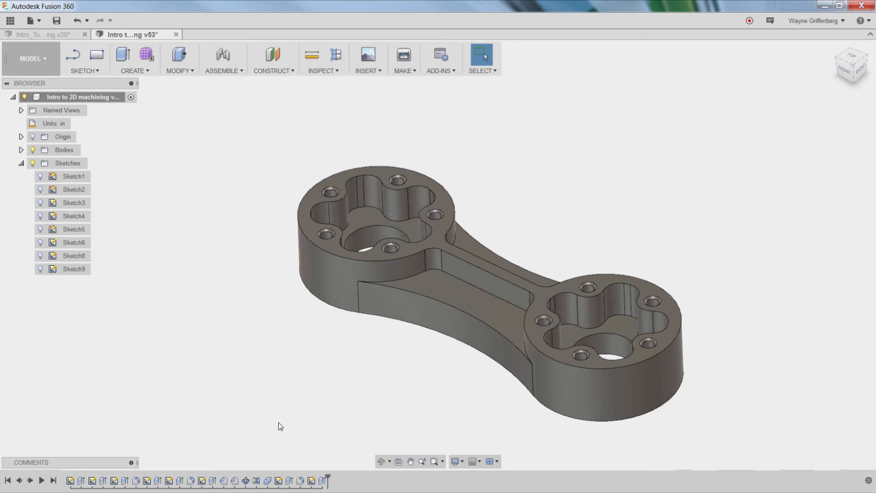
Step: Edit the circular pattern of the pocket lobes and holes, setting its quantity to 3
click(245, 481)
right_click(245, 482)
click(269, 361)
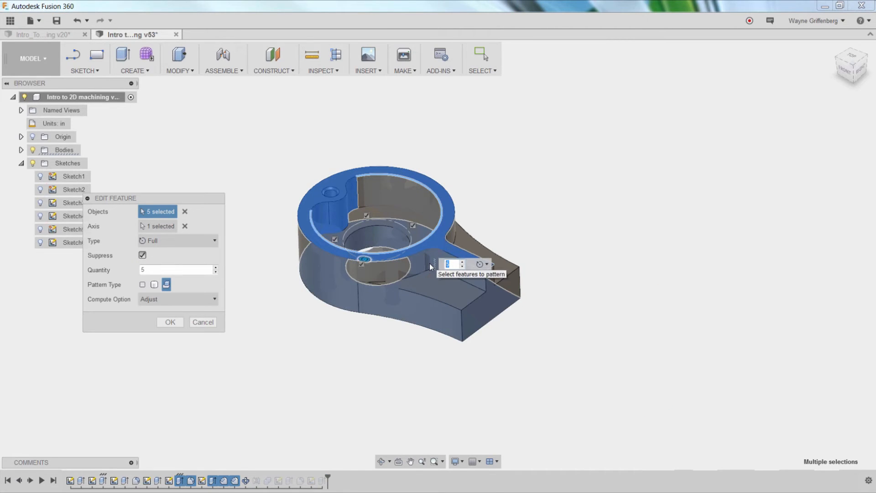
text(3)
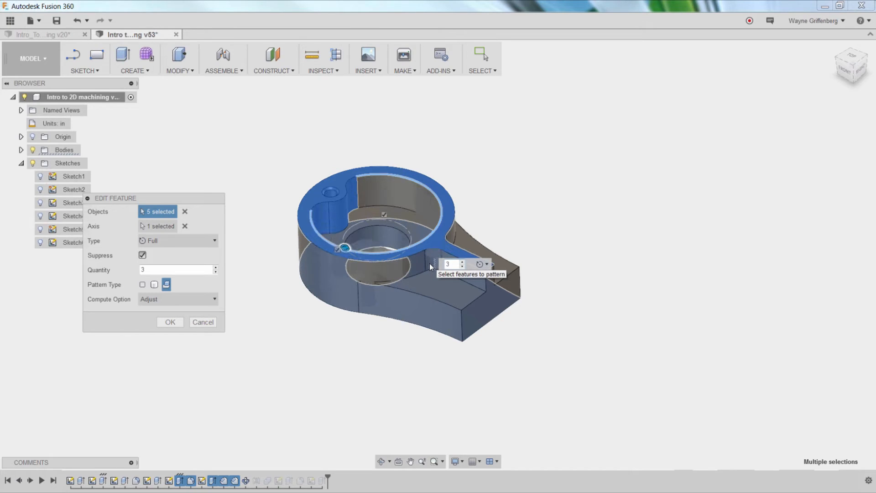
click(170, 322)
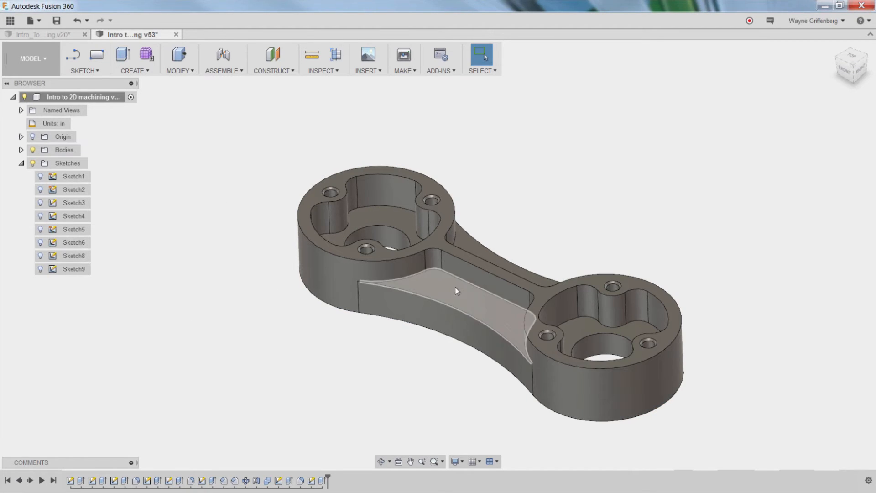
Step: Edit Sketch1 of the part, set the horizontal distance from the circle's centre to the origin to 1.25 in, and finish the sketch
click(69, 481)
right_click(70, 482)
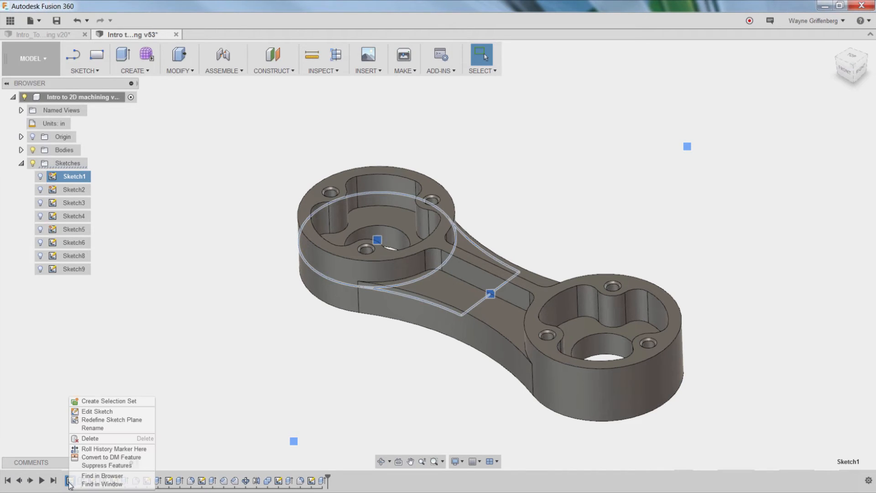
click(74, 177)
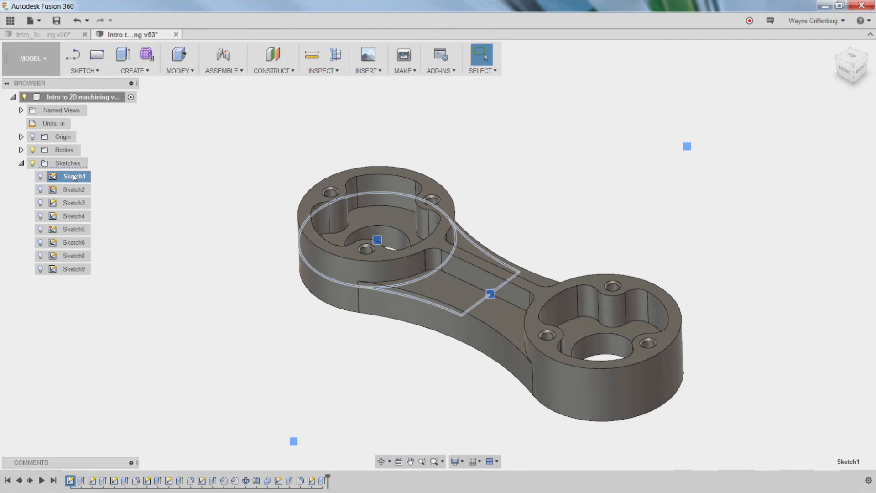
right_click(74, 176)
click(102, 190)
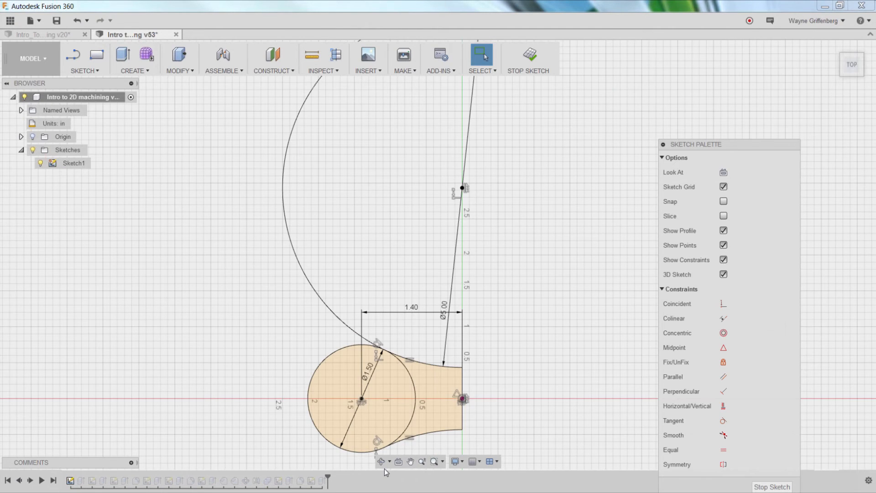
scroll(358, 342, up, 4)
double_click(402, 134)
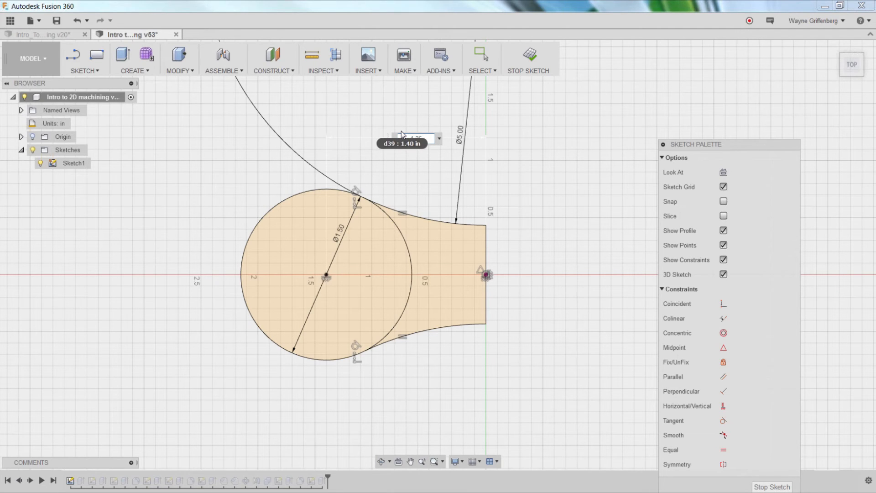
text(1.25)
key(Return)
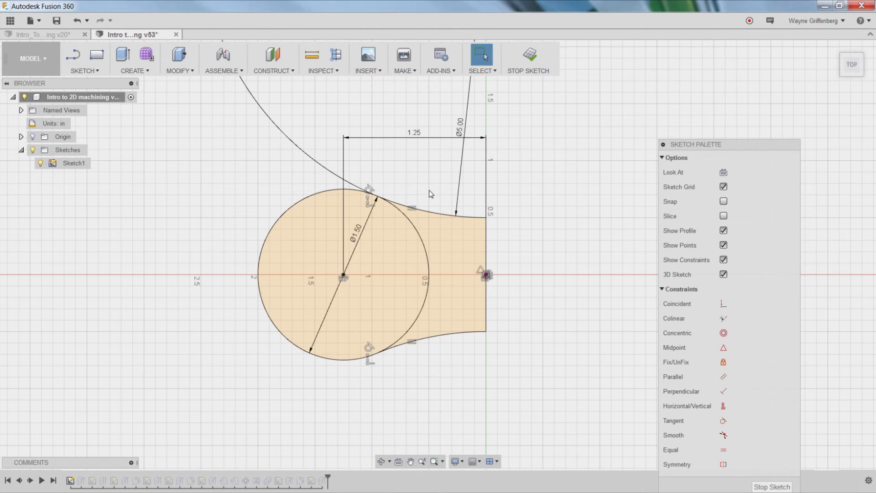
click(524, 60)
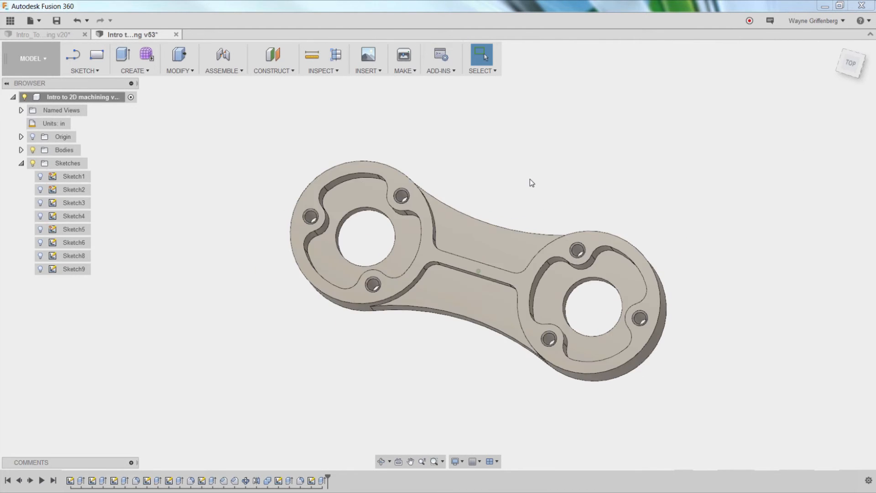
Step: Save the modified part with the version description "Change Holes and Length"
click(55, 20)
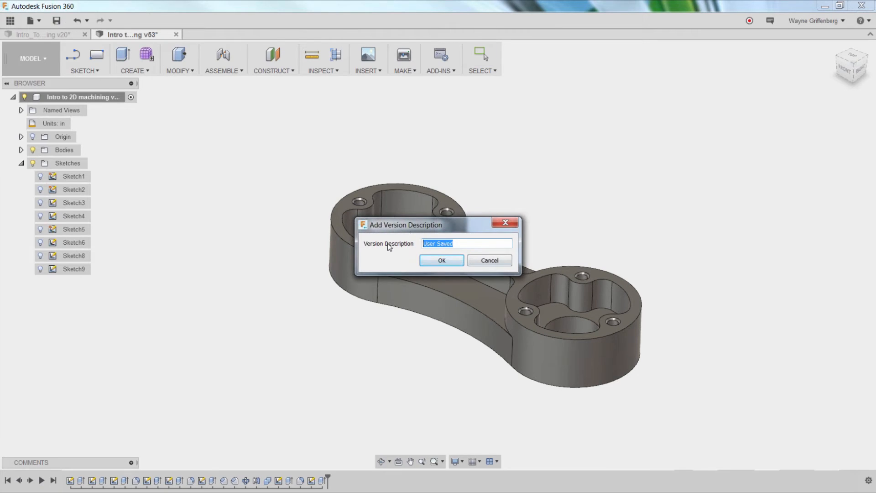
text(Change Holes and Length)
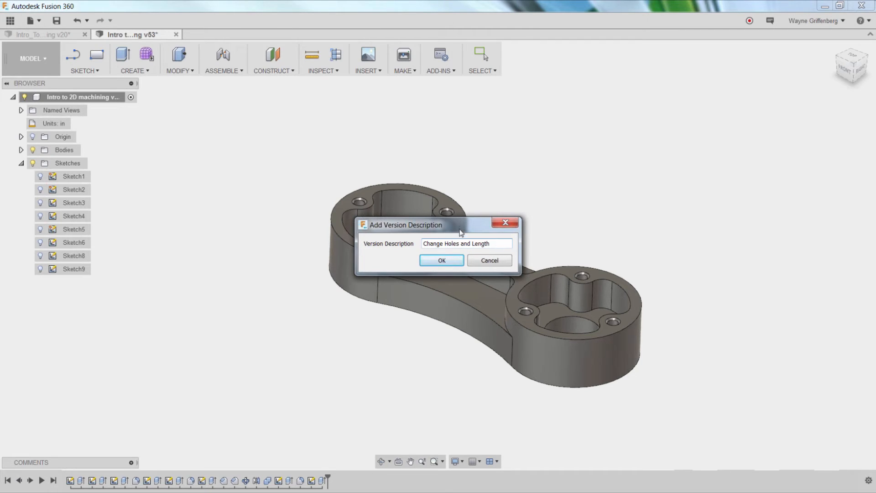
drag(461, 232, 466, 180)
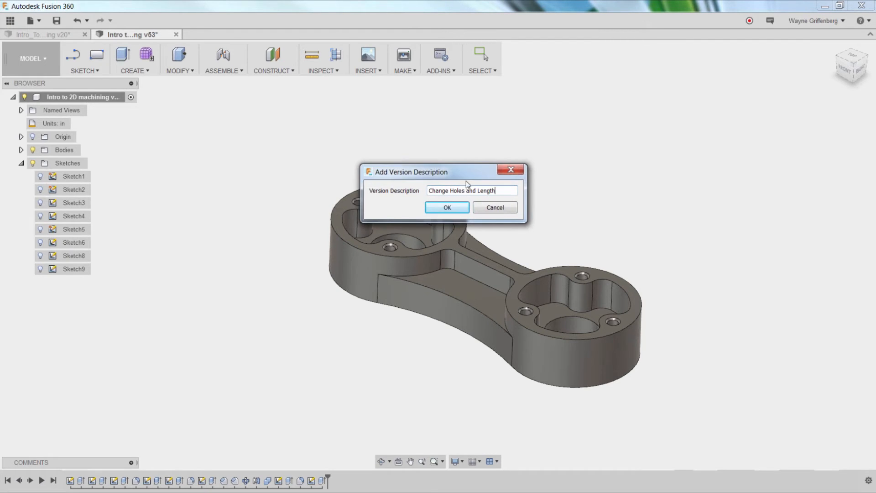
click(448, 207)
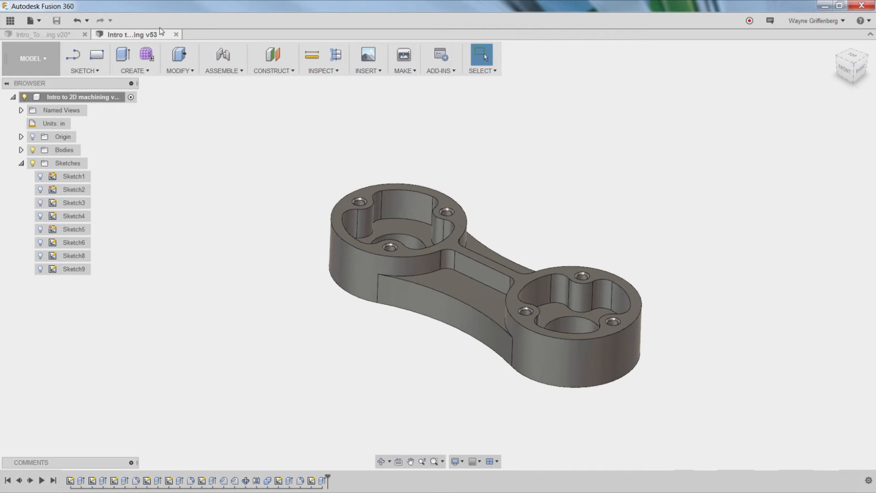
Step: Close the part document and update the out-of-date linked part in the vise assembly to its latest version
click(176, 35)
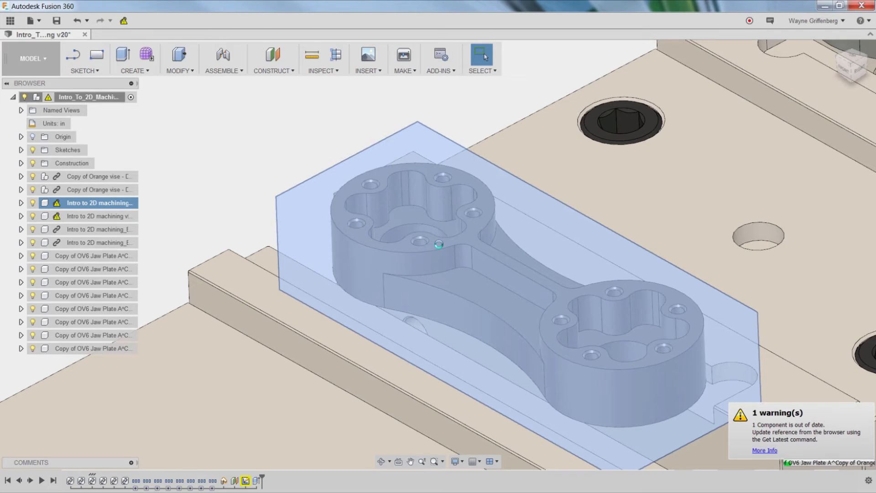
mouse_move(475, 242)
shift+middle_down()
mouse_move(504, 306)
mouse_move(596, 368)
mouse_move(567, 345)
shift+middle_up()
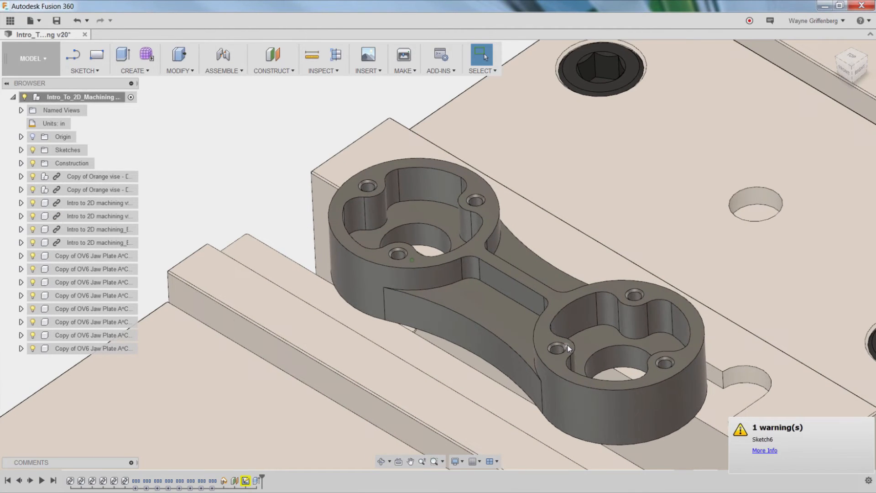
Step: Switch to the CAM workspace and regenerate the outdated toolpaths of Setup2
click(31, 58)
click(22, 180)
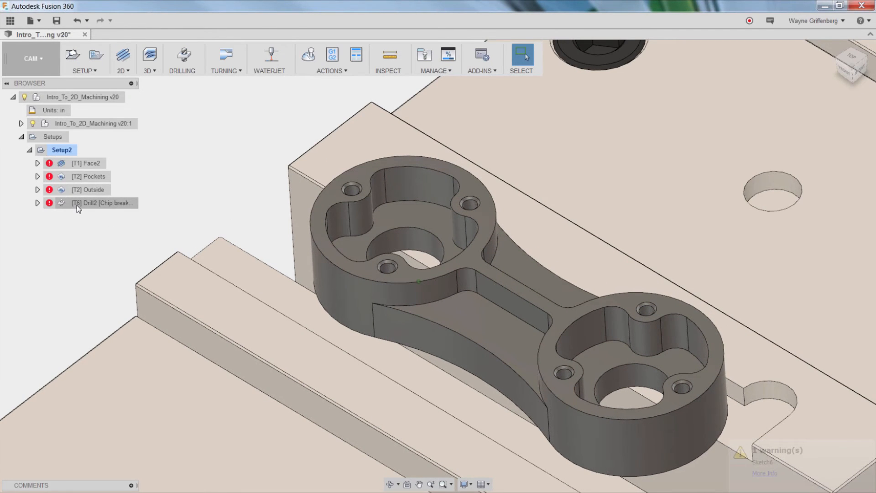
click(76, 205)
click(84, 177)
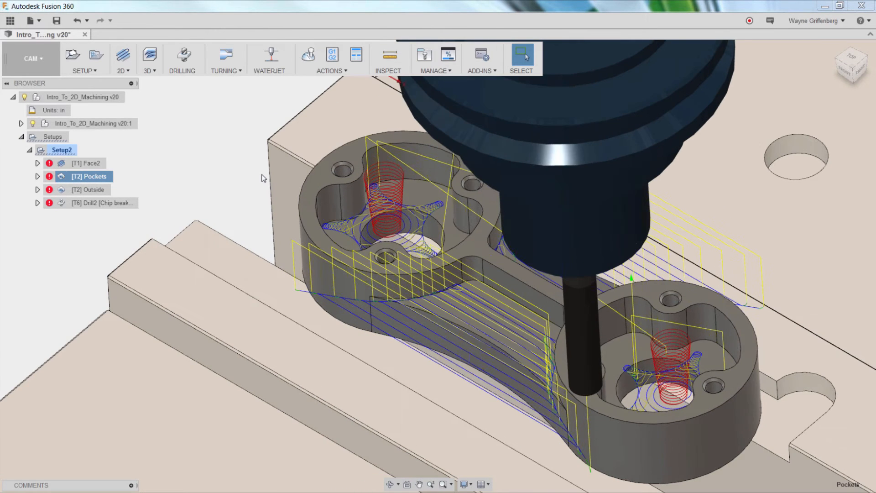
click(62, 149)
right_click(59, 150)
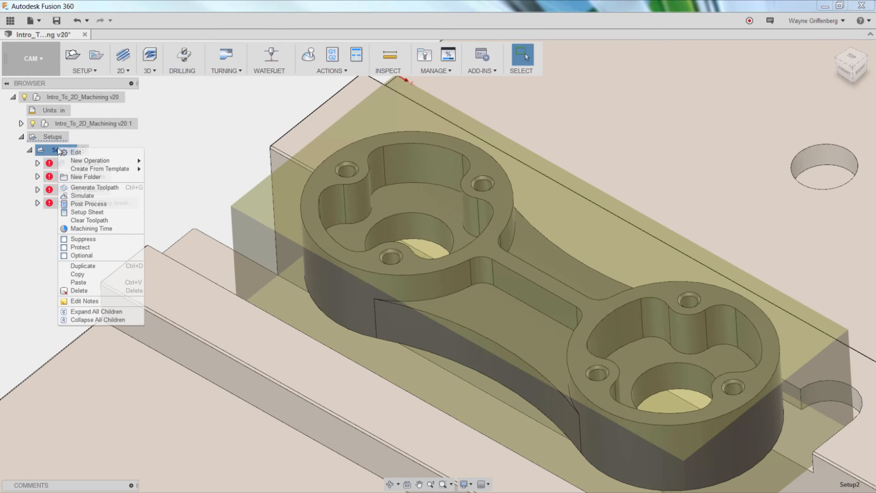
key(Escape)
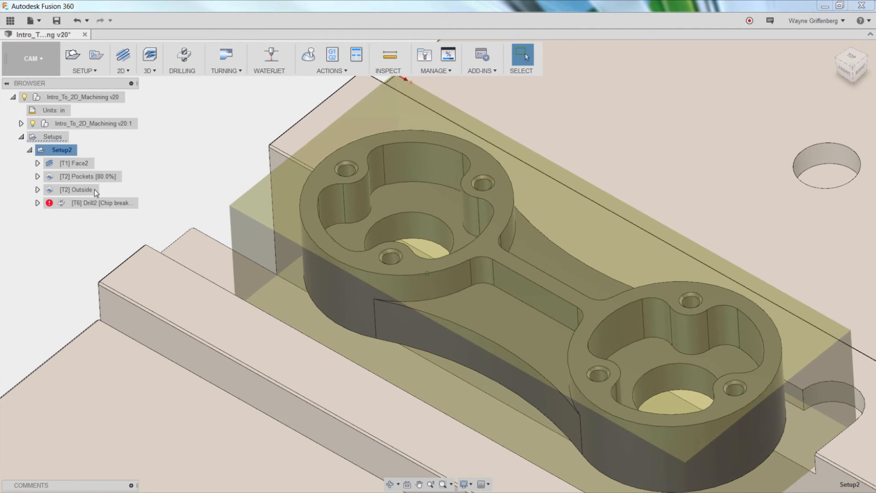
Step: Examine the regenerated Outside and Pockets toolpaths against the modified part geometry
click(92, 204)
click(79, 189)
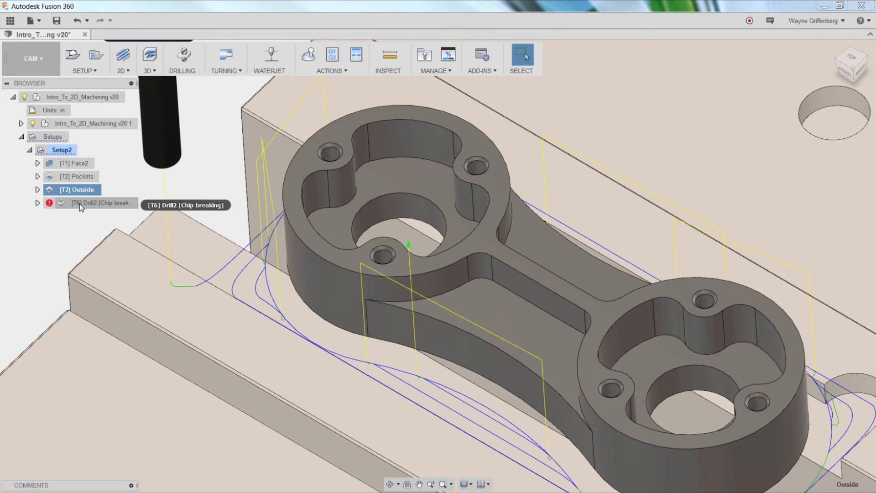
ctrl+click(80, 176)
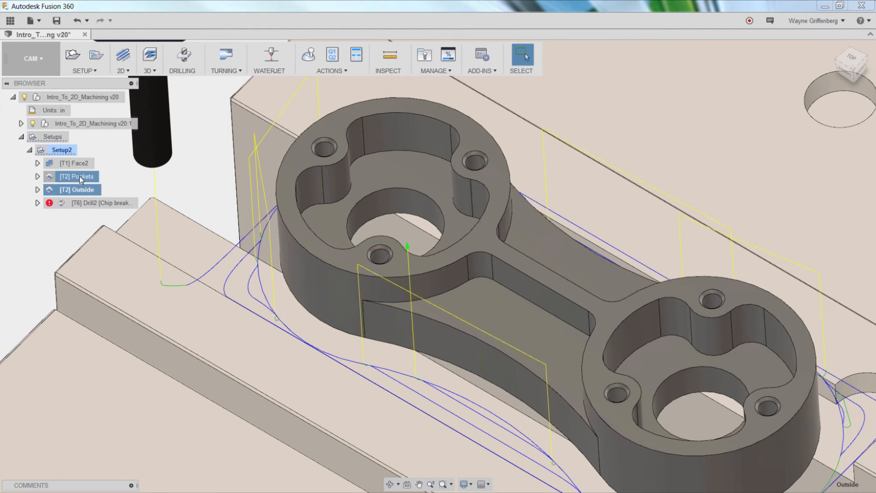
click(79, 176)
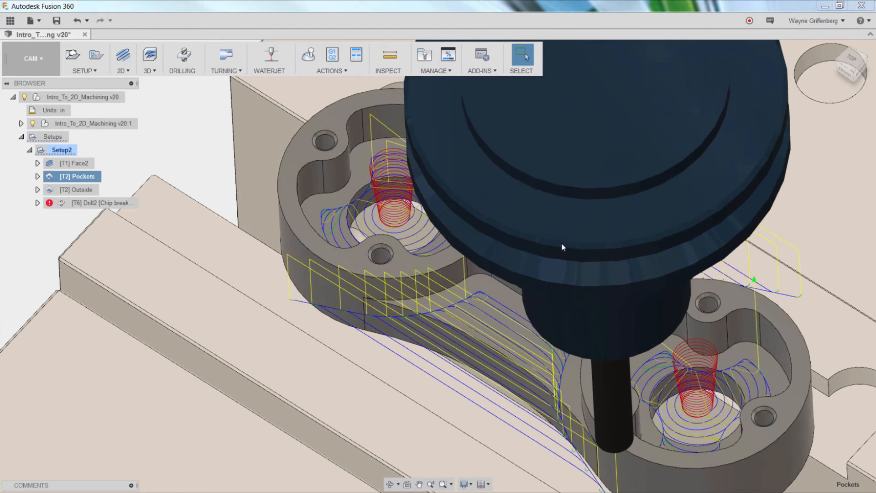
scroll(403, 216, down, 3)
scroll(387, 224, up, 4)
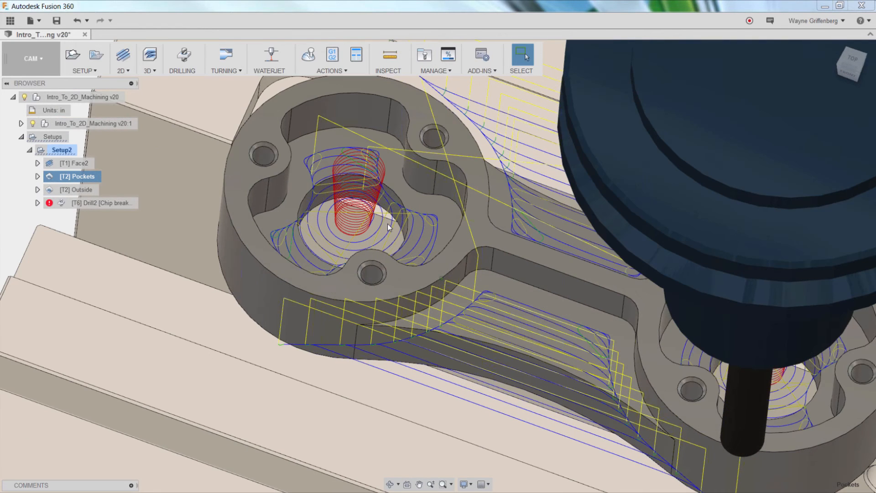
scroll(387, 224, down, 3)
Step: Edit the Drill2 operation, picking one small lobe hole's face as the hole geometry with Select Same Diameter enabled
right_click(101, 203)
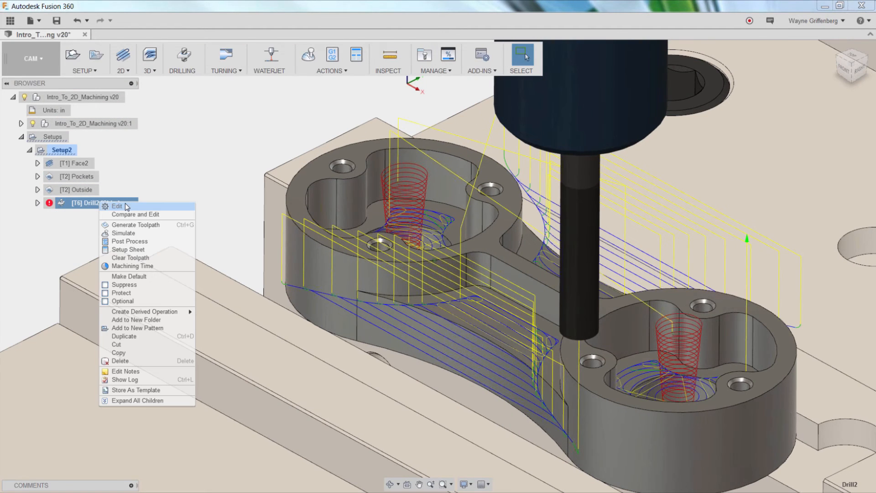
click(125, 205)
click(142, 193)
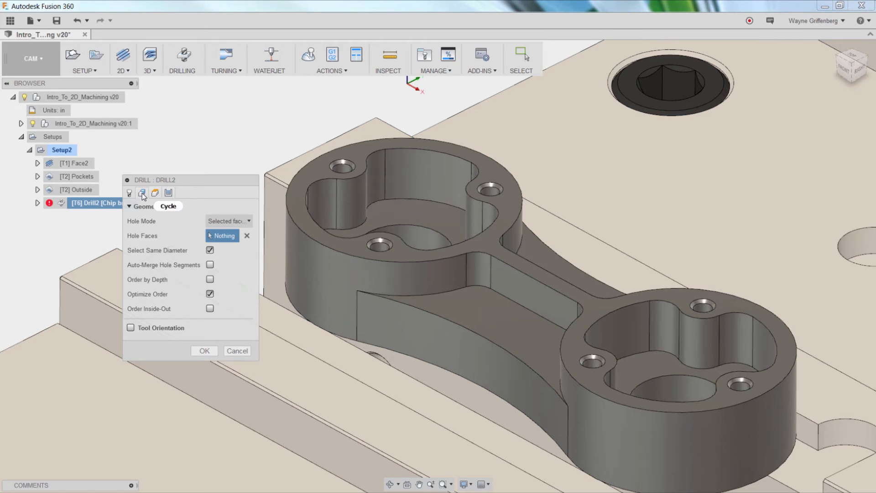
click(377, 256)
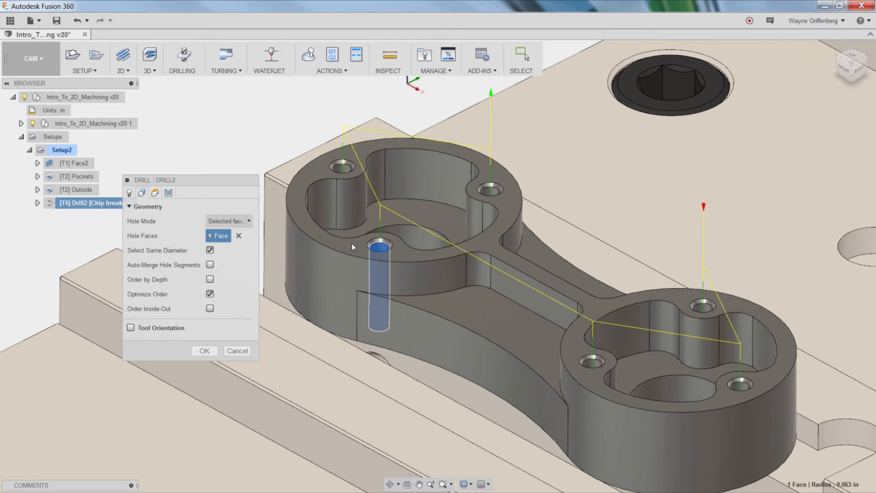
click(205, 350)
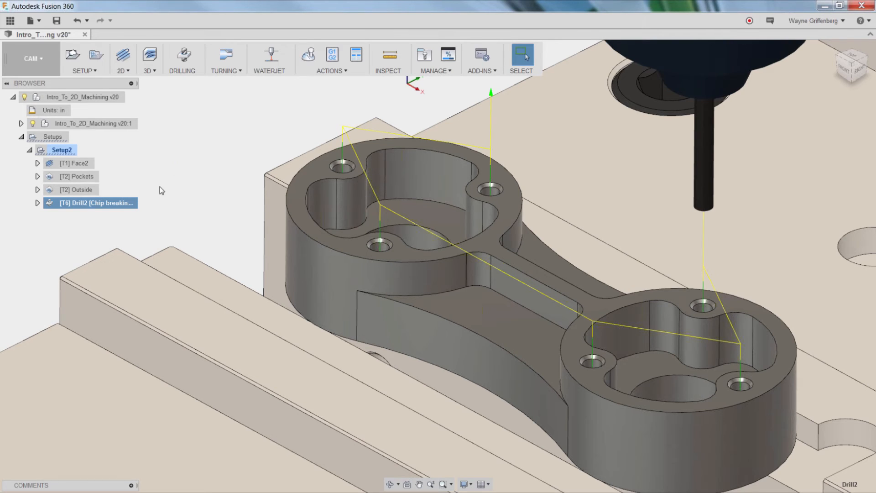
Step: Reopen the Drill2 operation to review its hole face selection and accept the existing settings
right_click(115, 202)
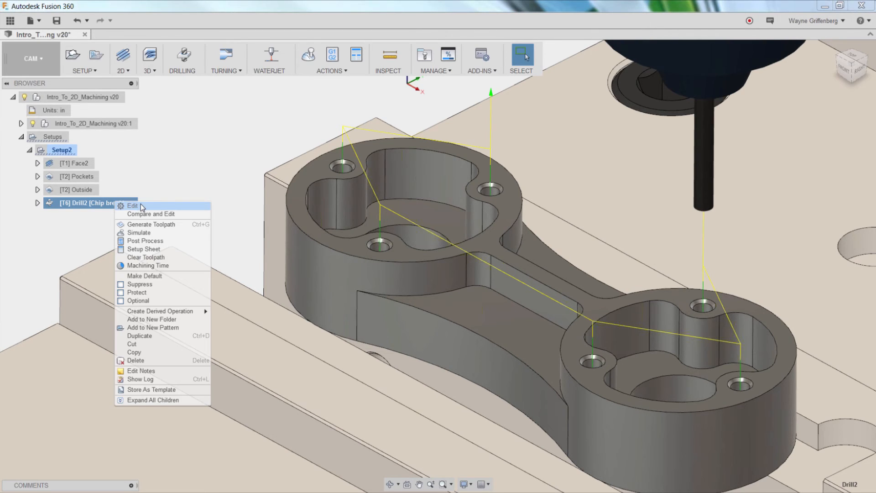
click(141, 205)
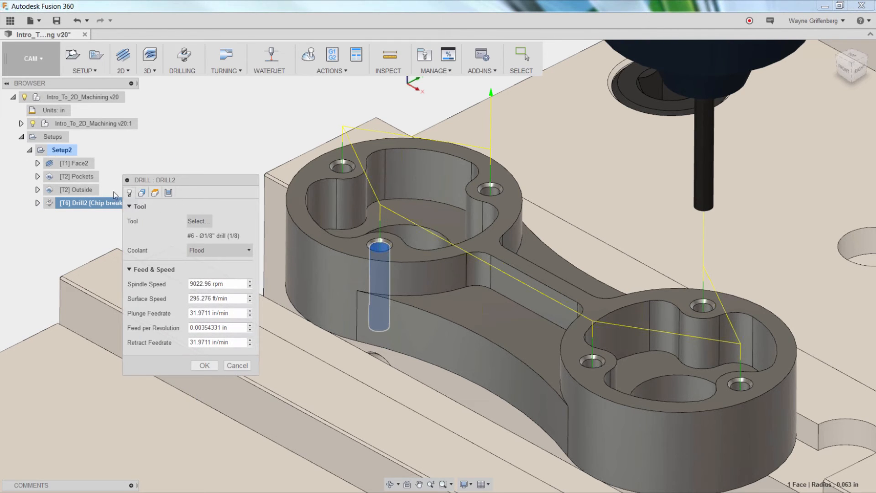
click(142, 192)
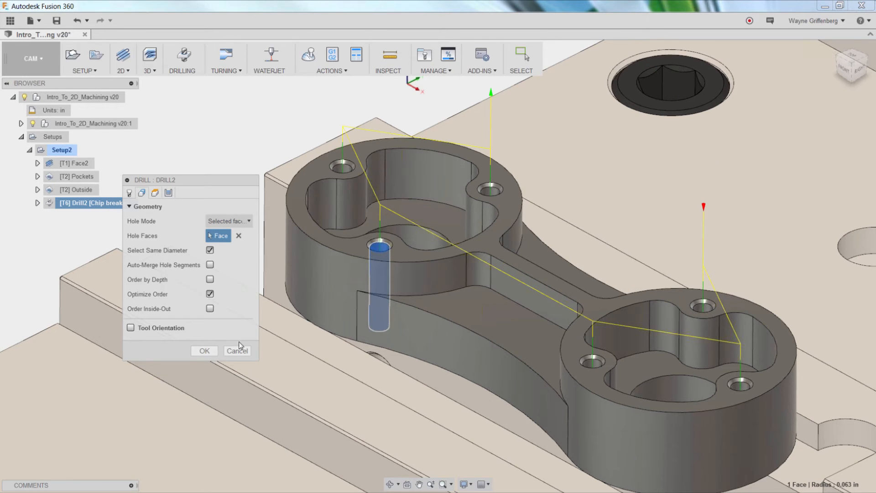
click(204, 351)
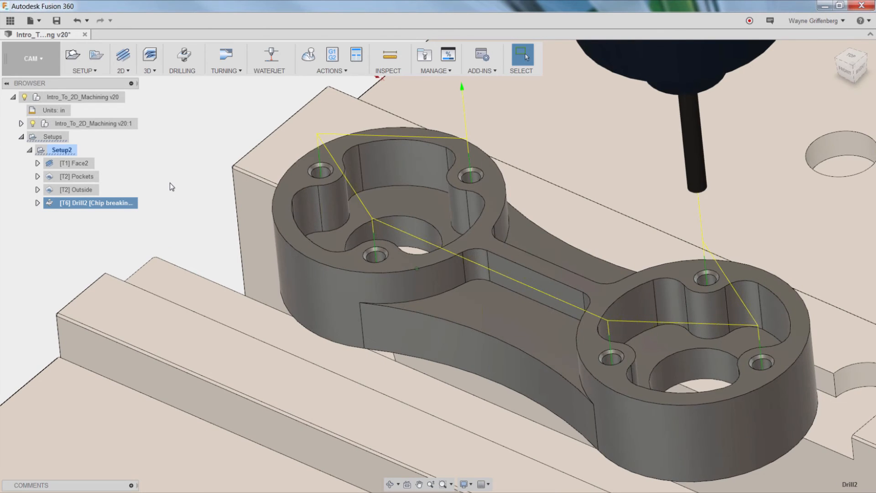
Step: Review the pocket chain selections of the Pockets 2D adaptive operation and leave it without changes
right_click(101, 177)
click(104, 182)
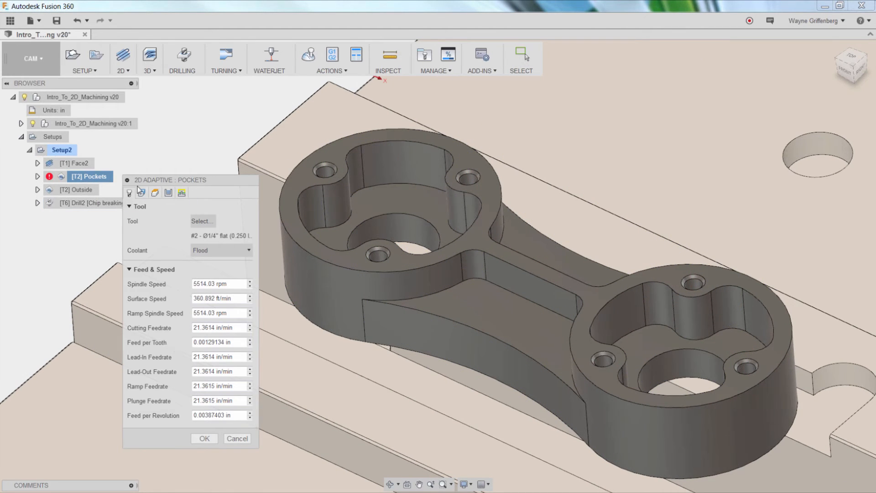
click(142, 193)
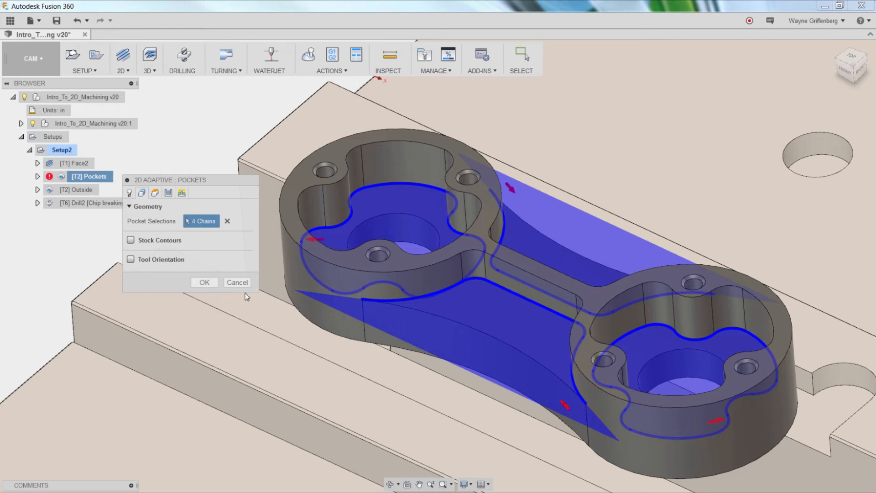
click(237, 282)
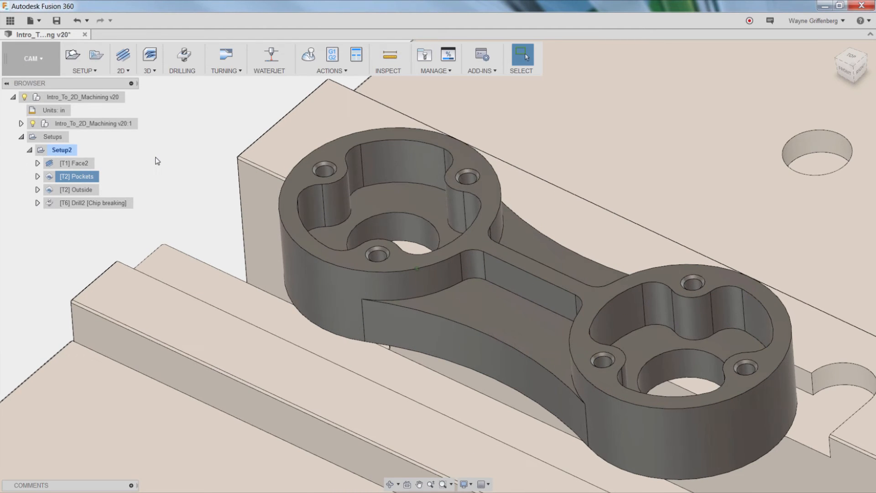
Step: Open the Post Process settings for Setup2, then close them without posting and reselect the setup
shift+middle_drag(268, 179, 493, 246)
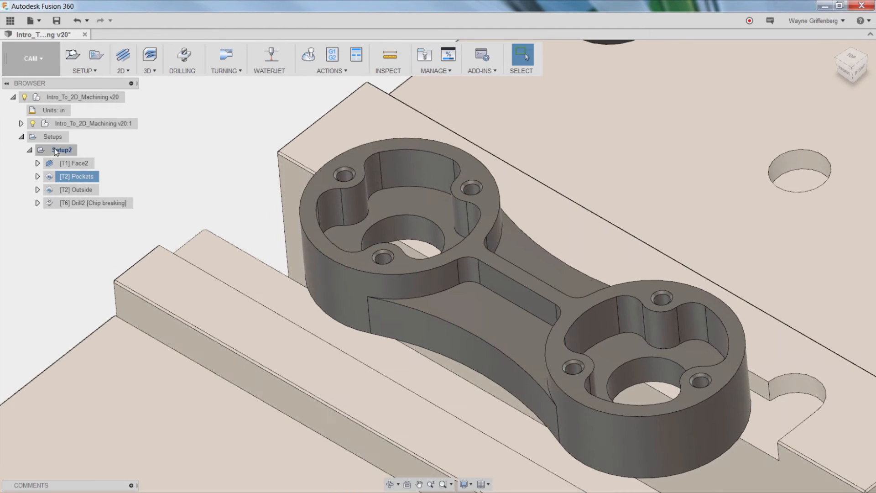
click(57, 150)
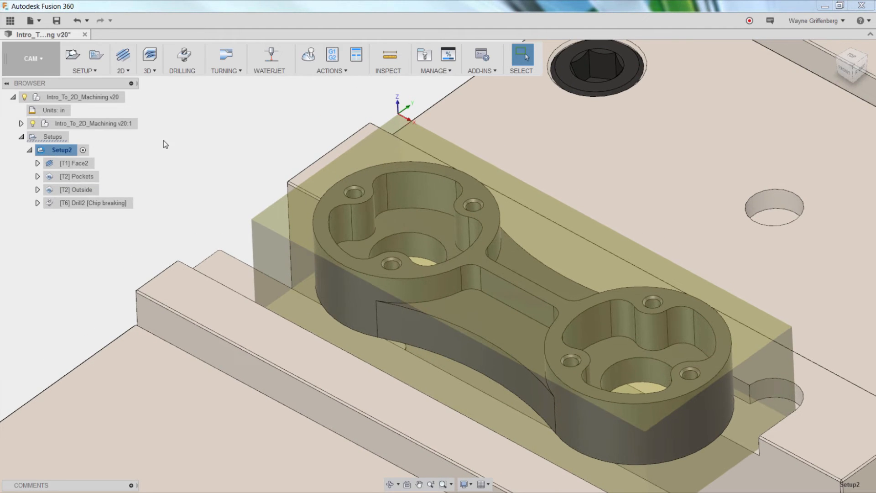
click(337, 54)
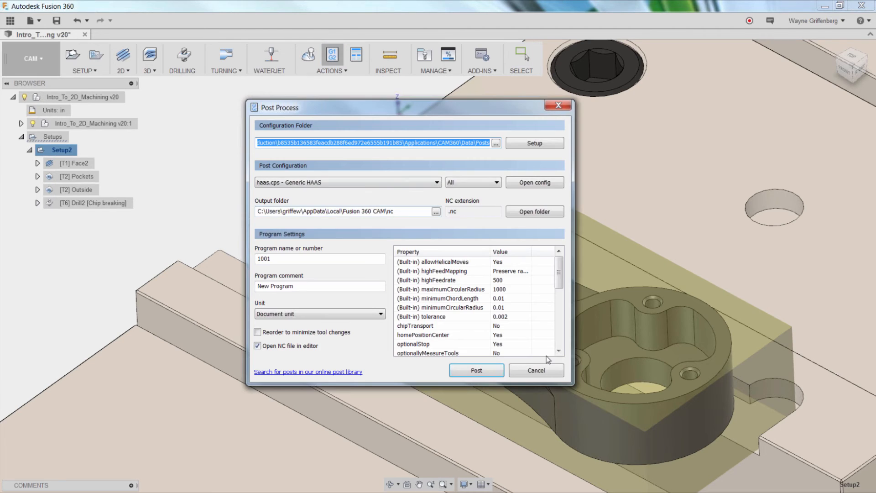
key(Escape)
click(193, 244)
click(61, 152)
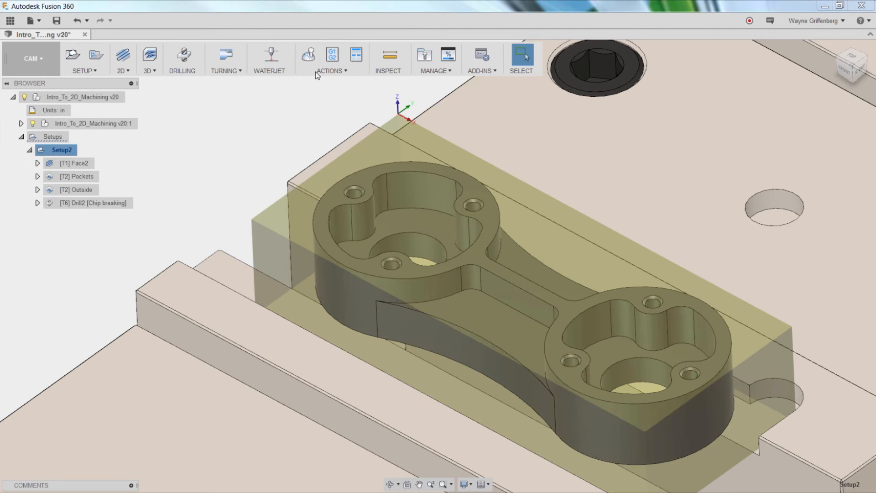
Step: Simulate Setup2's toolpaths with stock, skipping through the facing, pocket and outside operations to drilling, and inspect the machined part
click(314, 67)
click(437, 449)
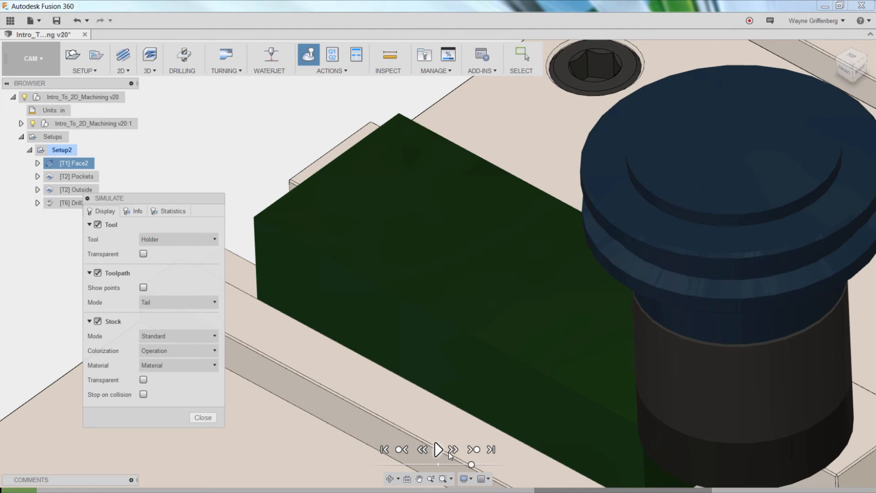
click(474, 450)
click(474, 451)
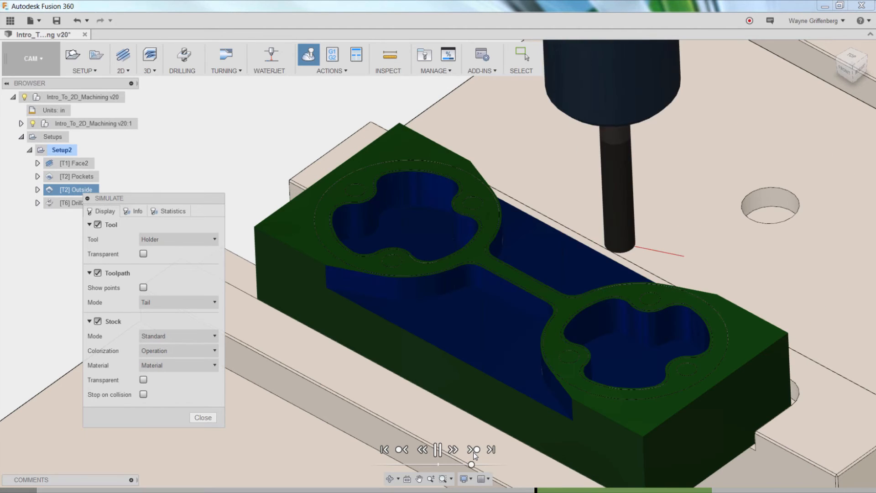
click(473, 450)
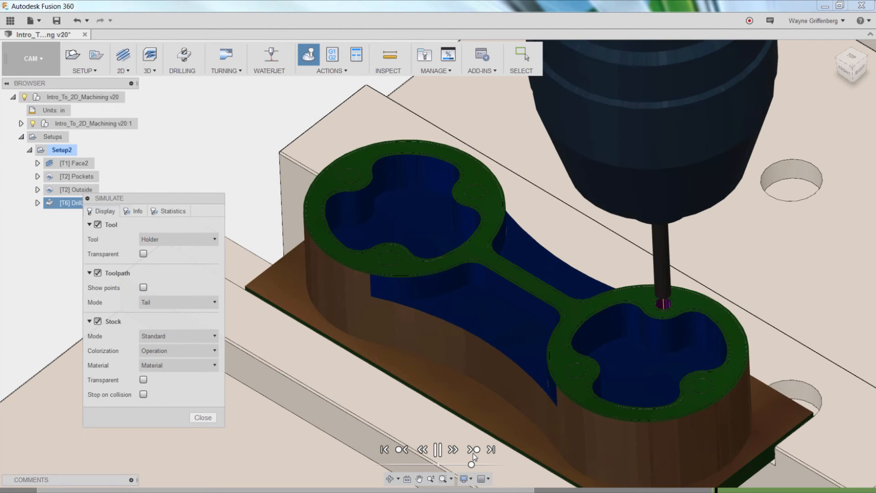
click(473, 450)
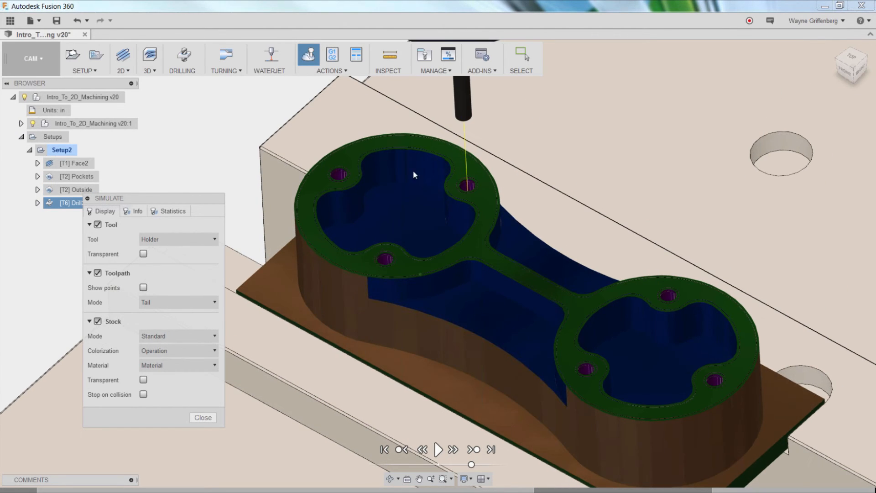
scroll(413, 170, up, 5)
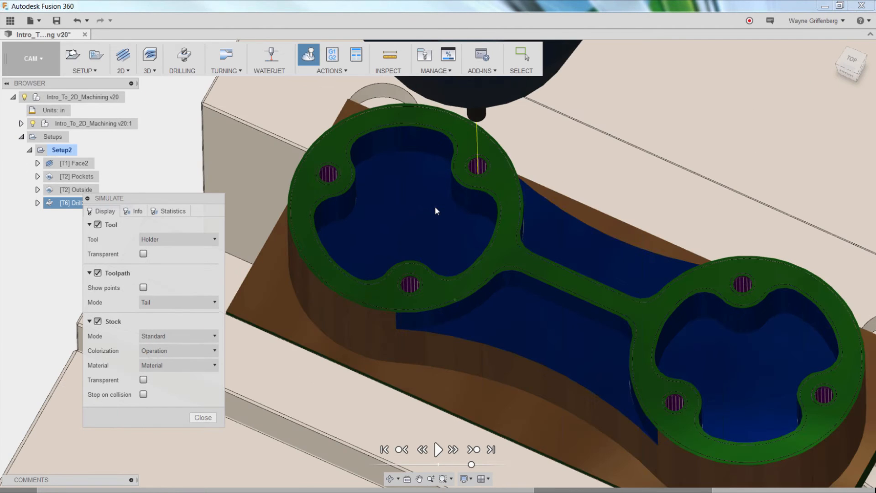
shift+middle_drag(435, 207, 444, 209)
scroll(445, 209, down, 2)
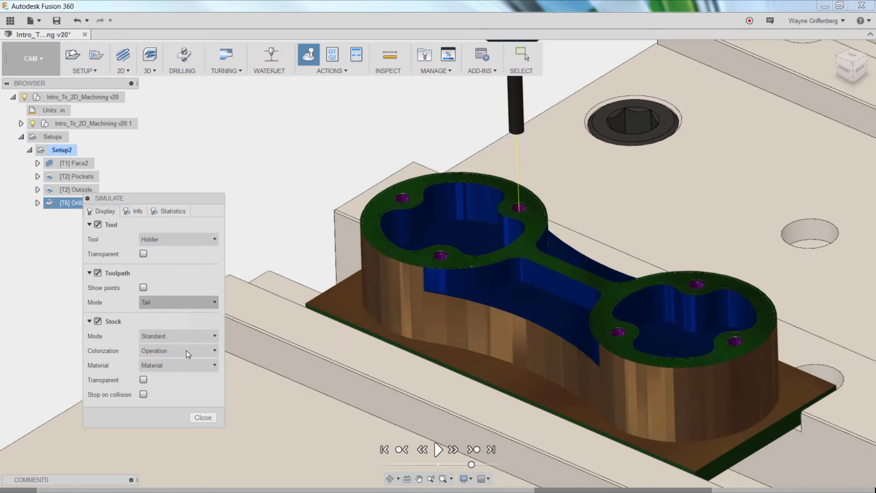
click(203, 417)
Step: Post process Setup2 with the Generic HAAS configuration, saving over the existing 1001.nc file
click(49, 151)
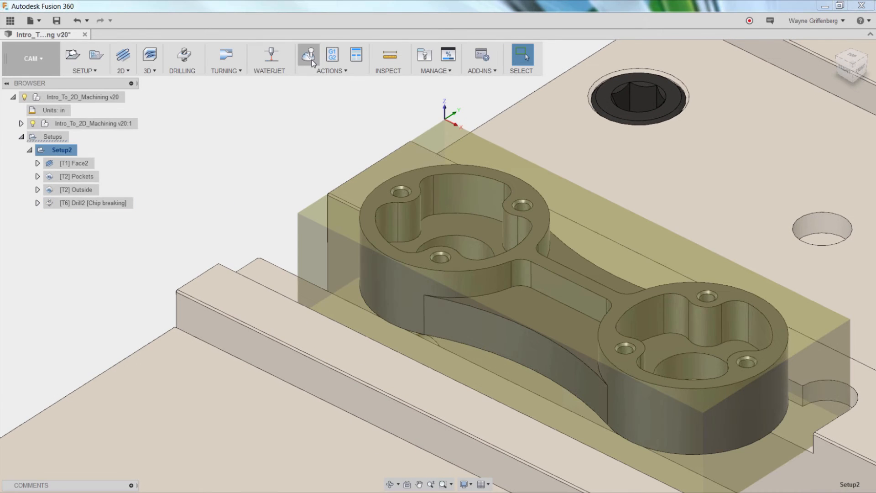
click(332, 54)
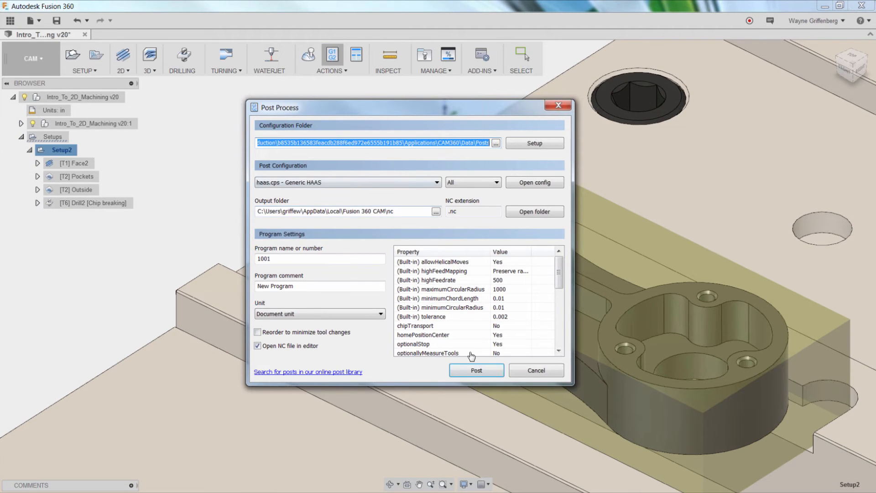
click(478, 372)
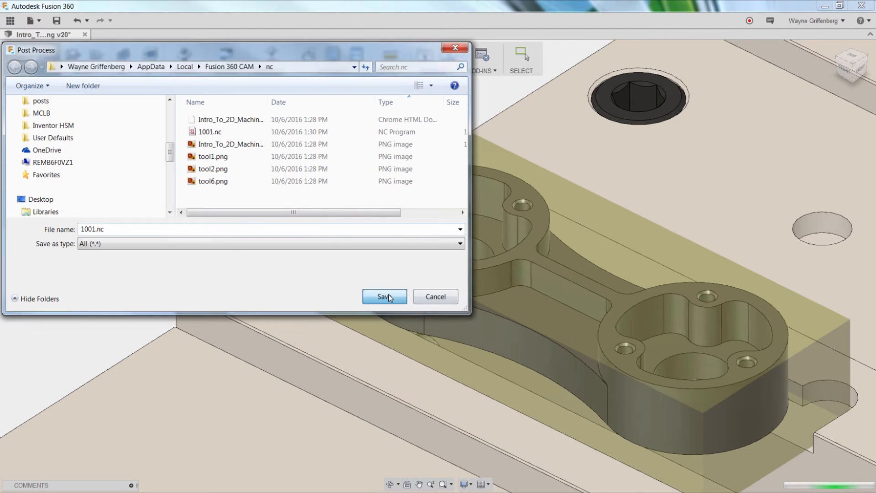
click(388, 297)
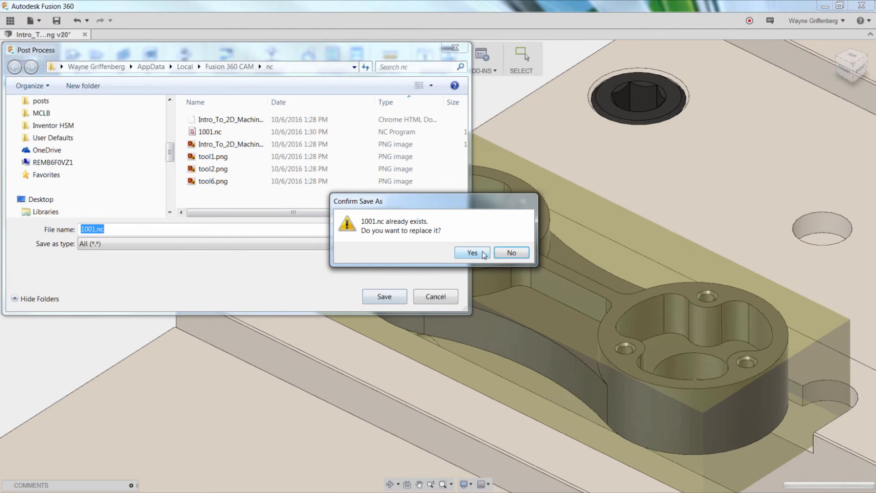
click(472, 252)
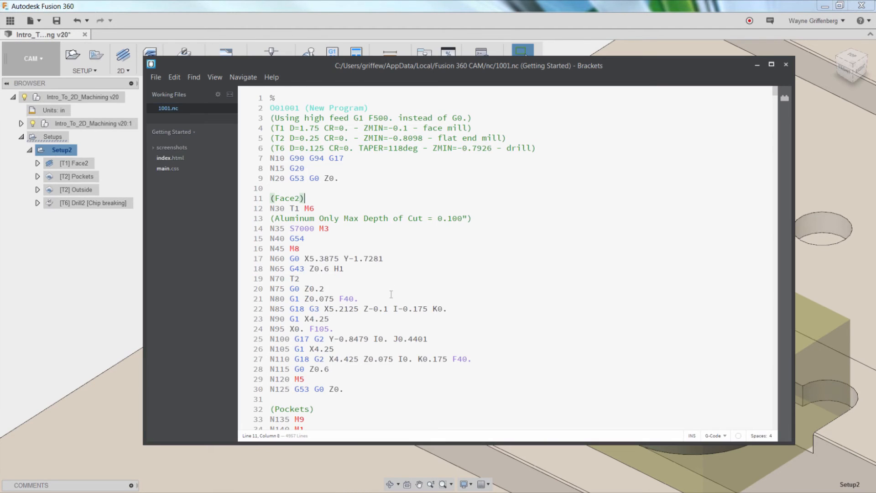
Step: Review the posted G-code of 1001.nc in Brackets, then return to Fusion 360 and clear the setup selection
scroll(353, 203, down, 14)
scroll(397, 306, up, 7)
scroll(396, 306, up, 7)
drag(404, 62, 383, 82)
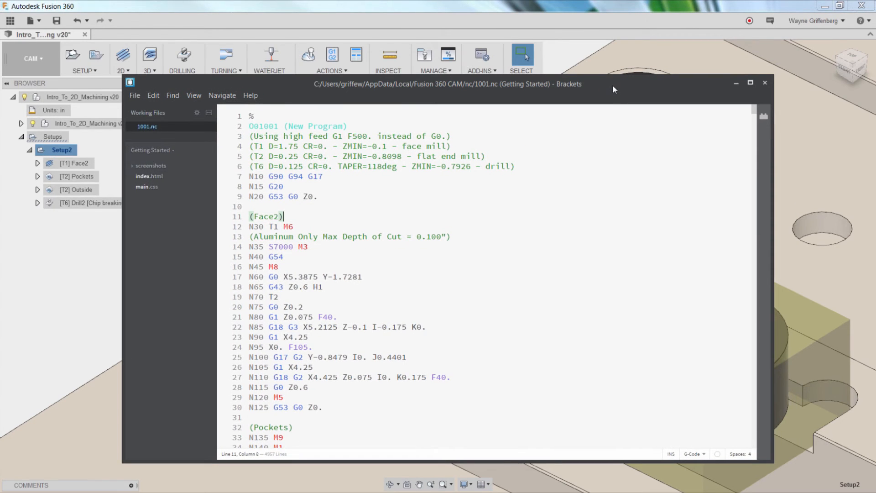
drag(613, 87, 613, 88)
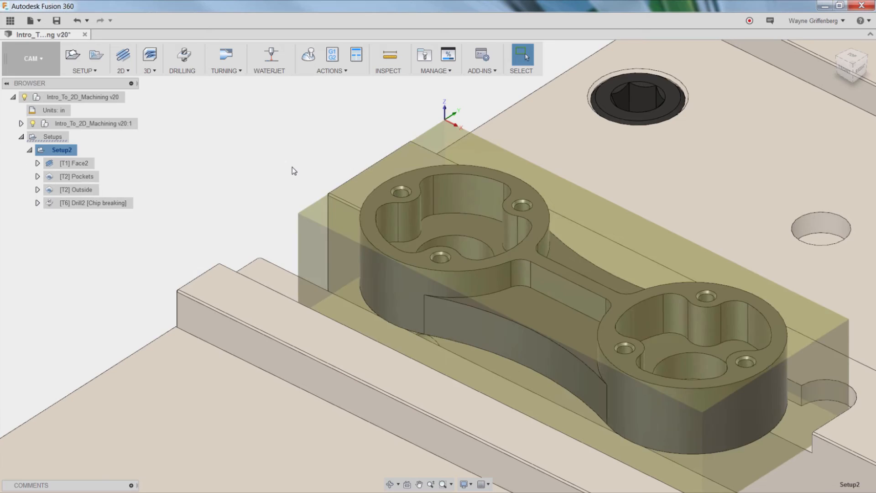
click(292, 167)
scroll(519, 225, down, 3)
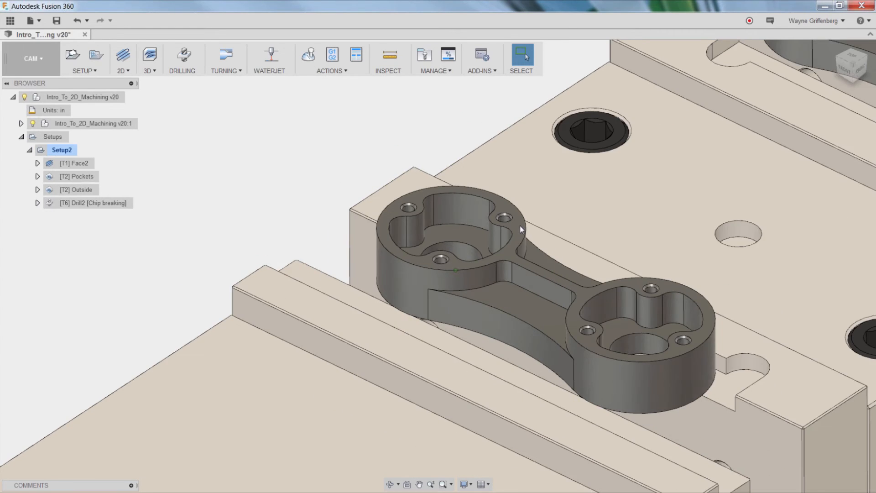
right_click(77, 164)
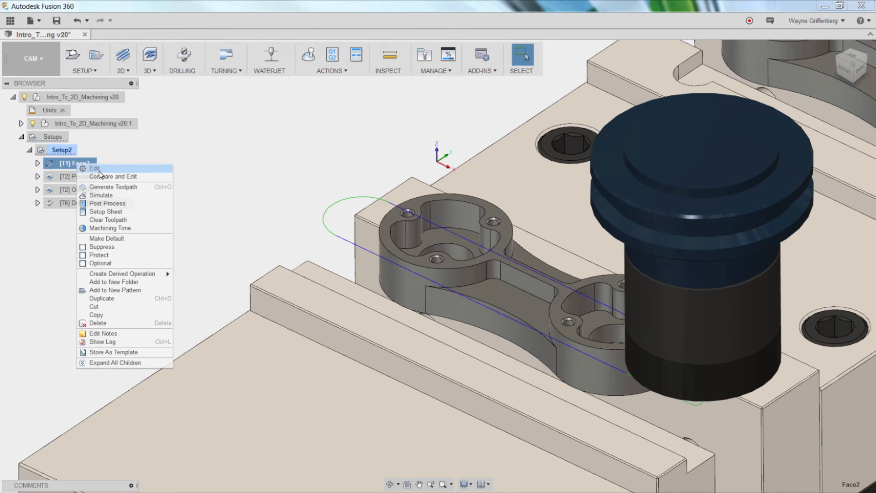
click(100, 171)
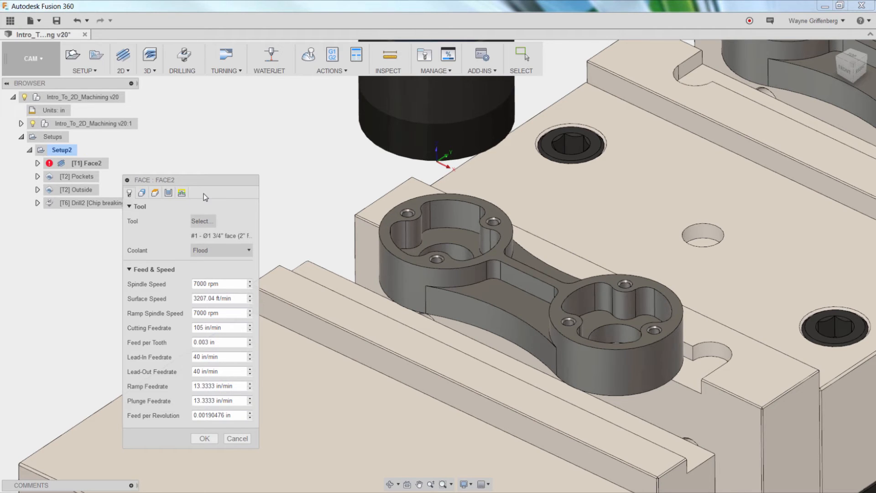
click(237, 439)
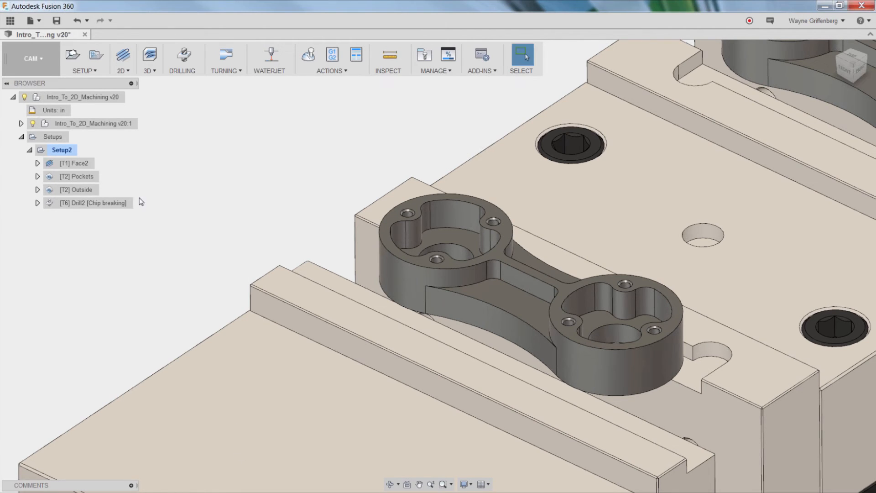
Step: Set Setup2's Stock Top Offset to 0.25 in and regenerate all toolpaths of the setup
click(61, 152)
right_click(61, 152)
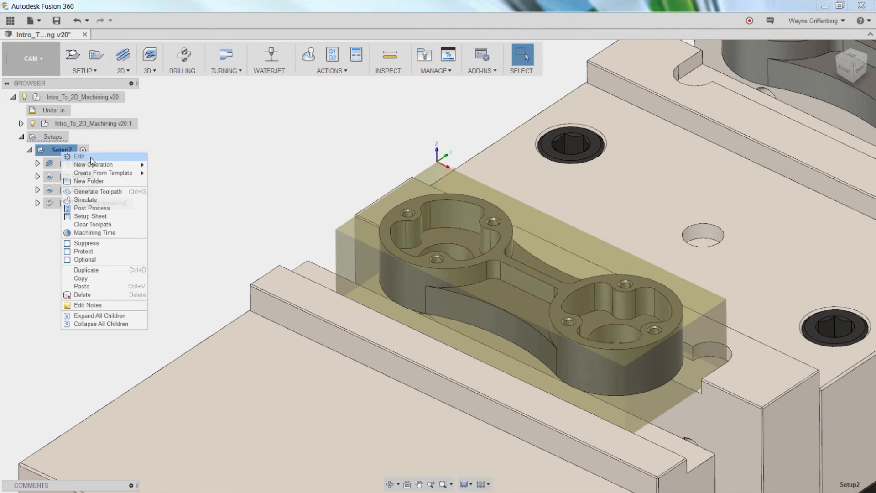
click(92, 157)
click(177, 193)
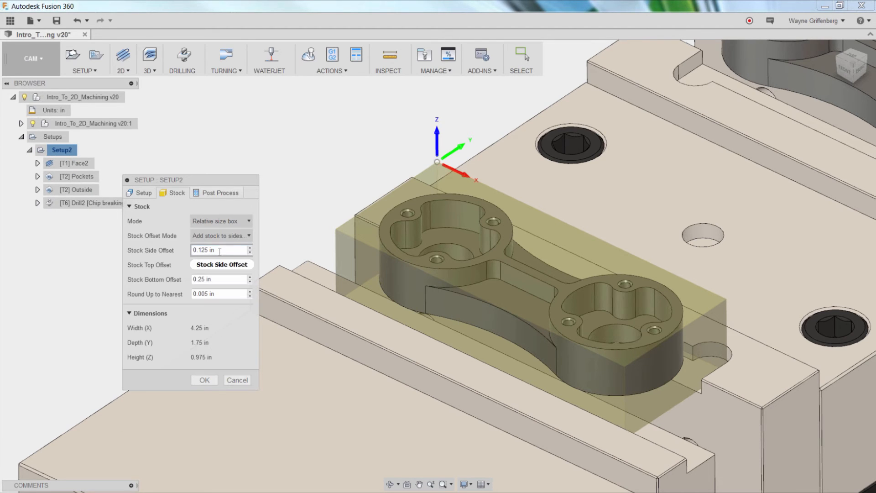
click(200, 265)
text(.25)
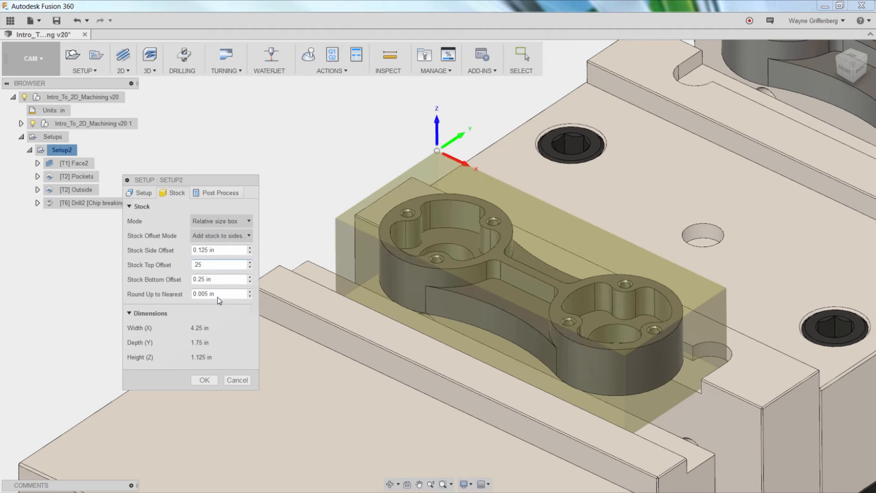
click(204, 380)
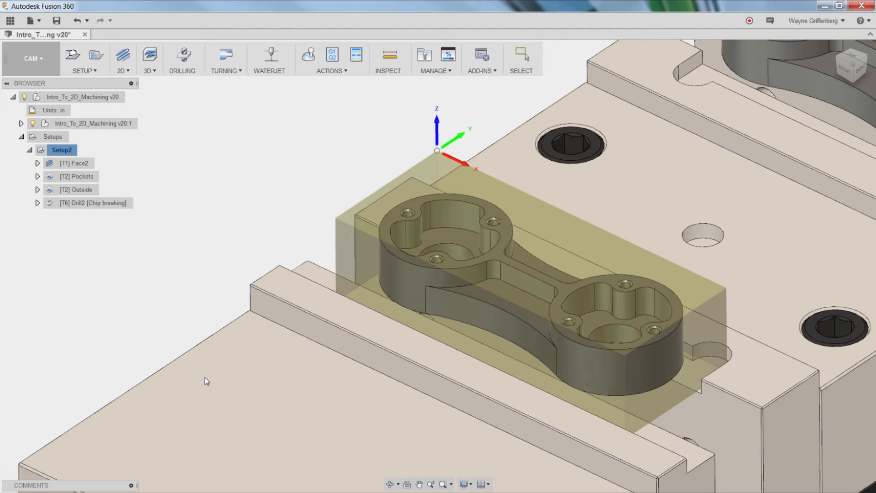
right_click(59, 151)
click(82, 189)
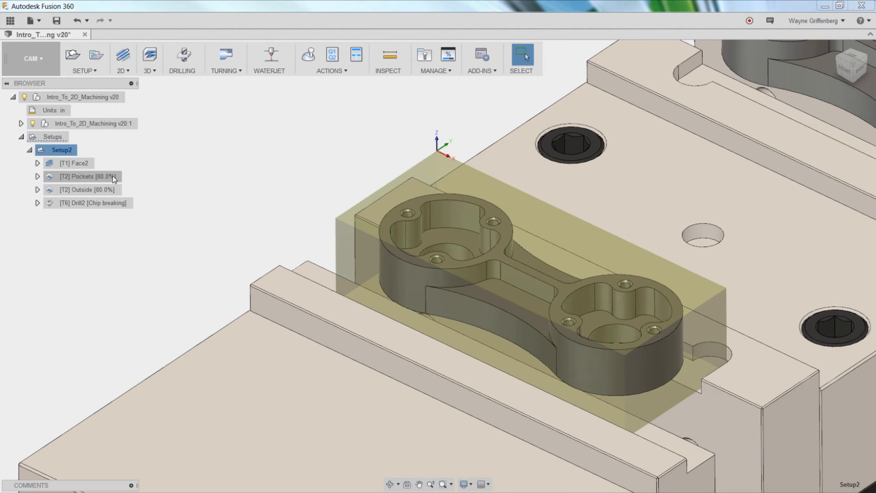
Step: Enable Multiple Depths for the Face2 operation with a new Maximum Stepdown, accept it, and check the resulting facing passes
click(71, 164)
right_click(73, 167)
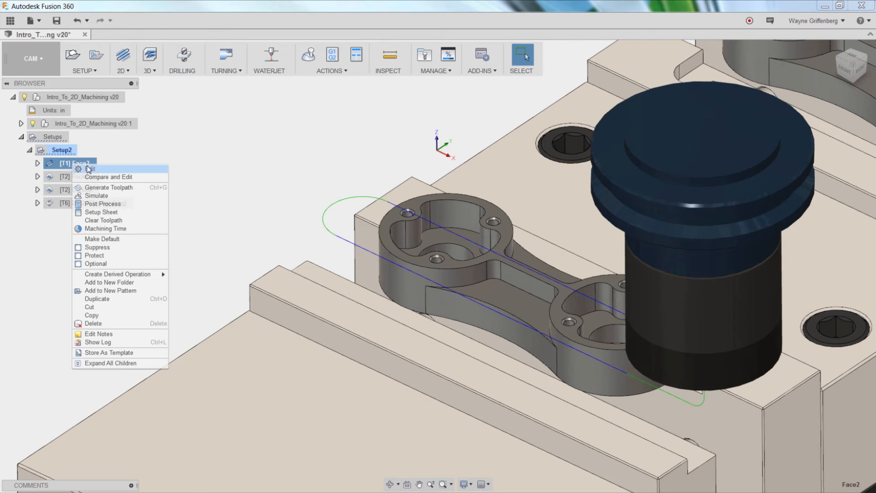
click(82, 169)
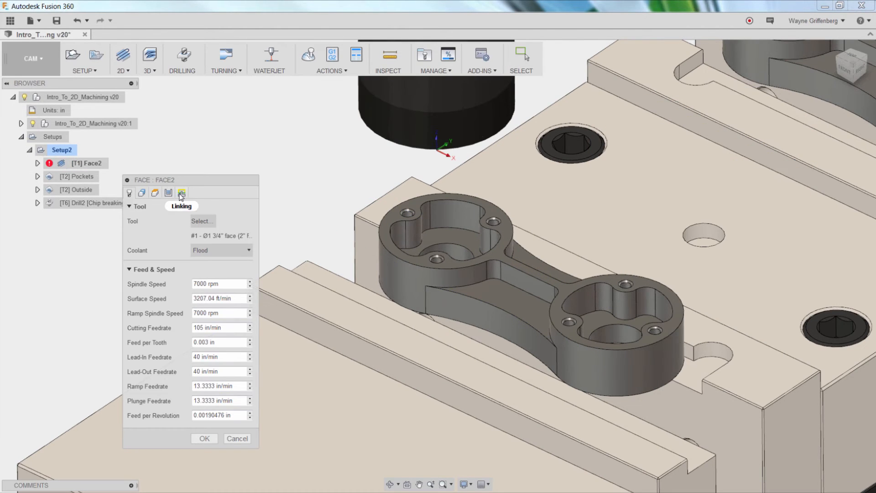
click(168, 194)
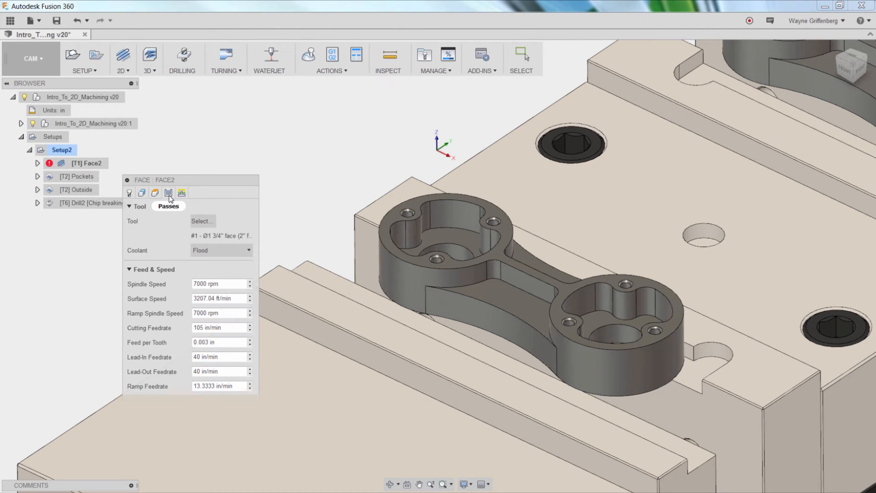
click(131, 342)
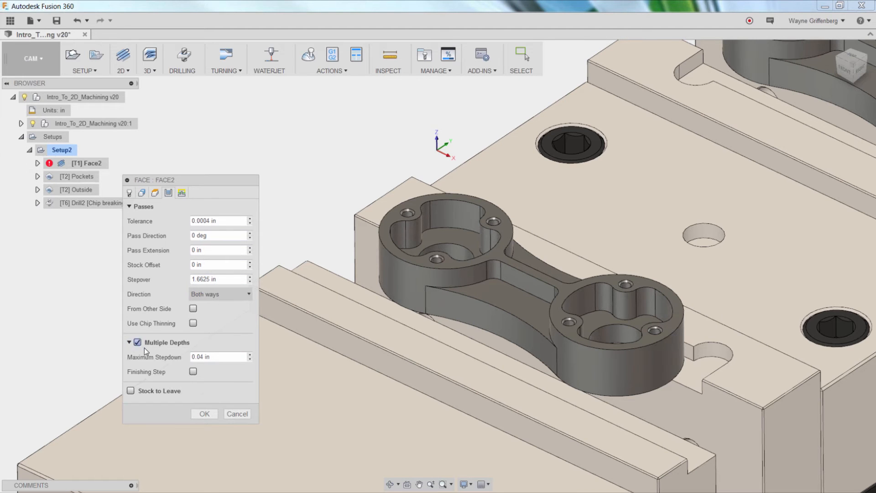
click(158, 356)
key(BackSpace)
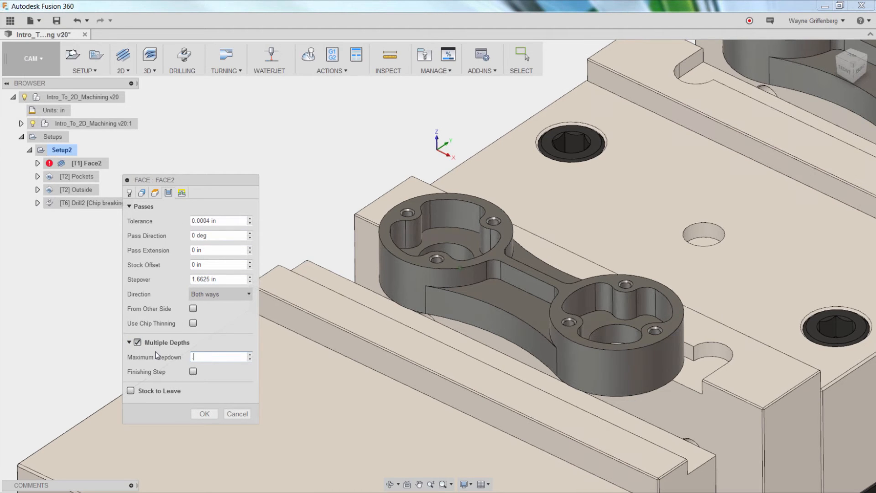
text(.25)
click(204, 413)
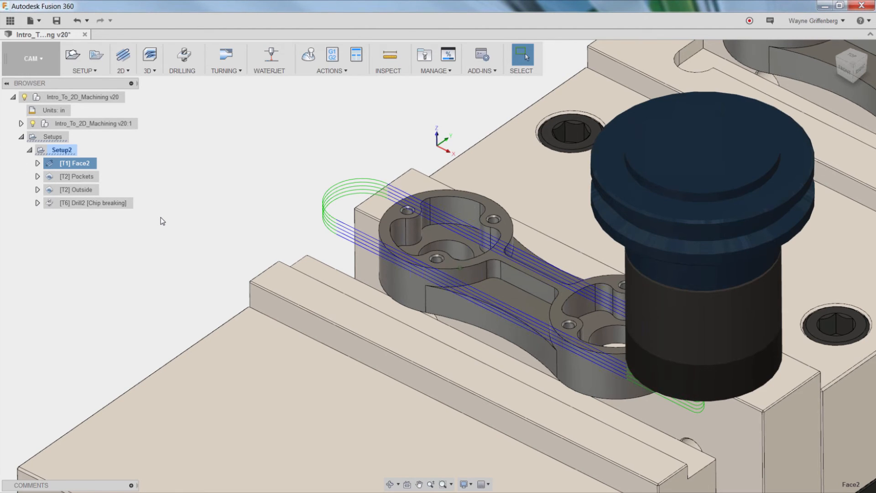
shift+middle_drag(162, 221, 281, 163)
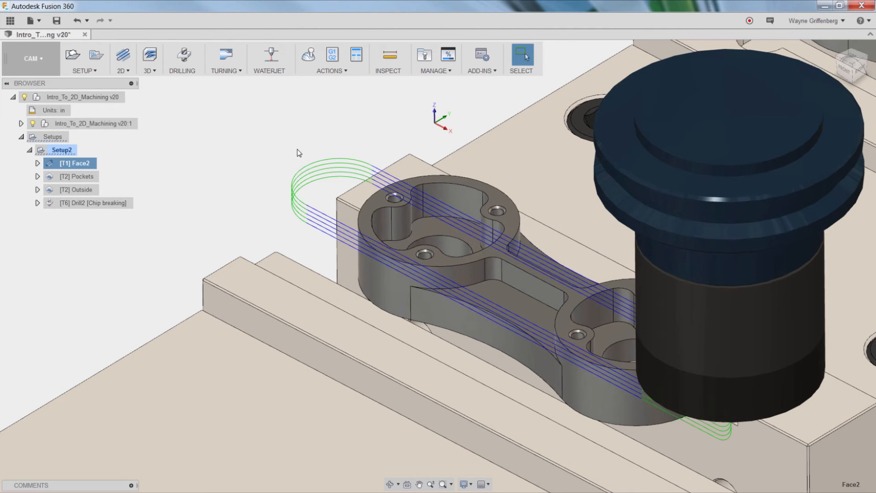
scroll(299, 168, down, 2)
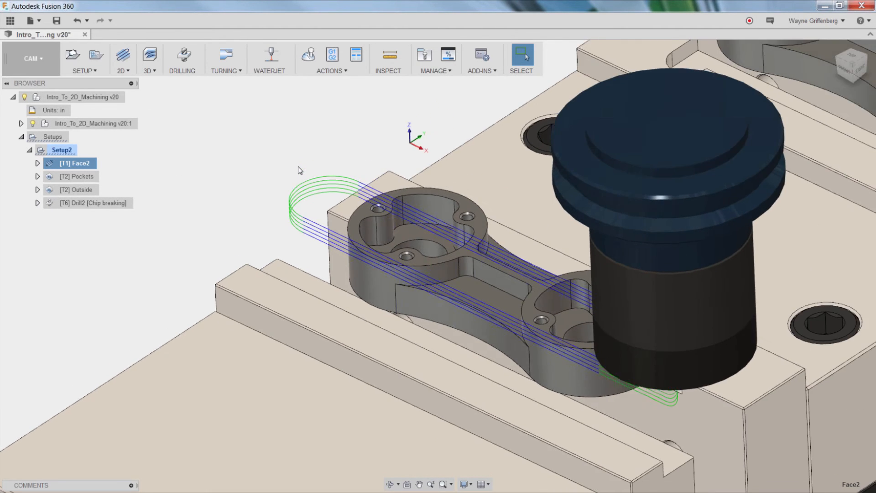
click(237, 161)
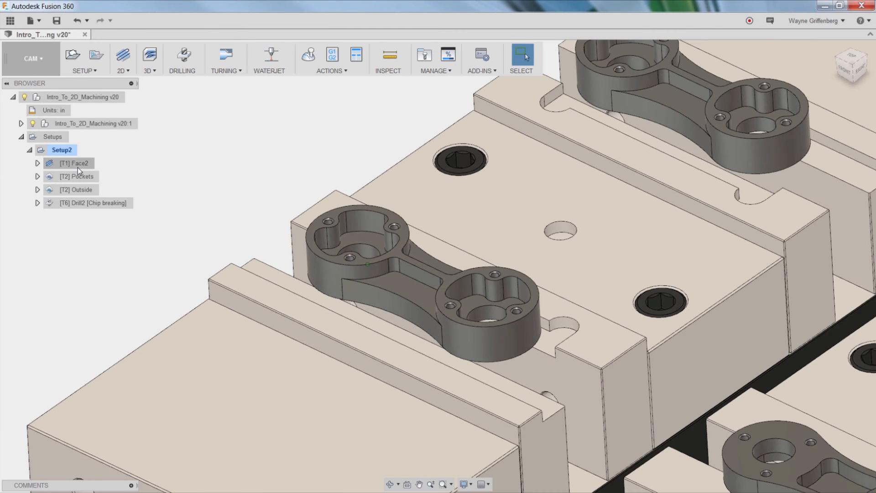
Step: Review the individual toolpaths of the Face2, Pockets, Outside and Drill2 operations on the part
click(80, 174)
click(79, 188)
click(79, 201)
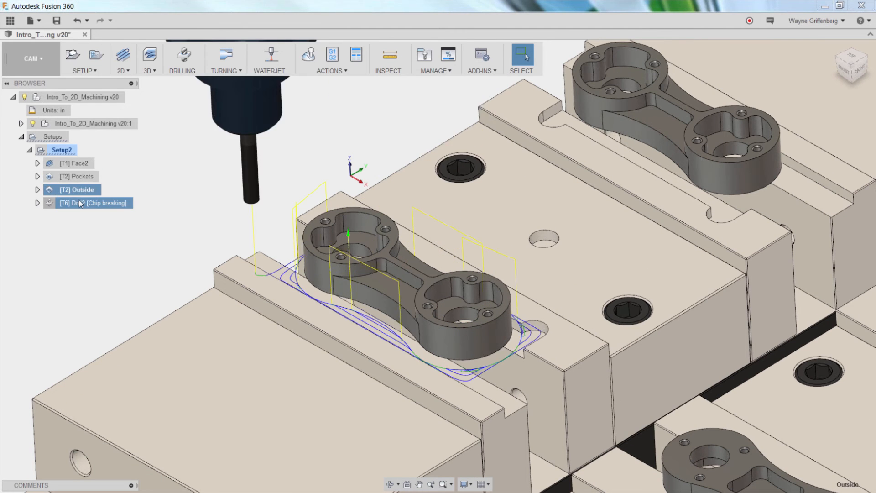
click(79, 164)
click(78, 174)
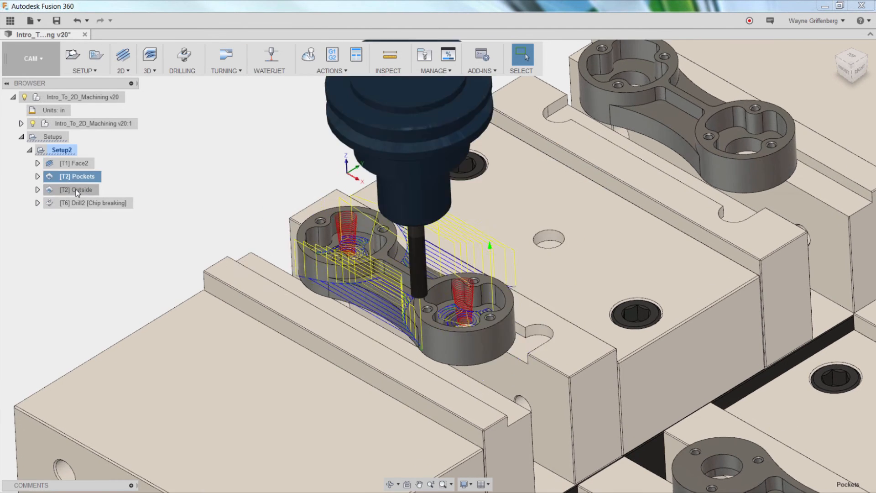
click(76, 190)
click(77, 202)
click(119, 171)
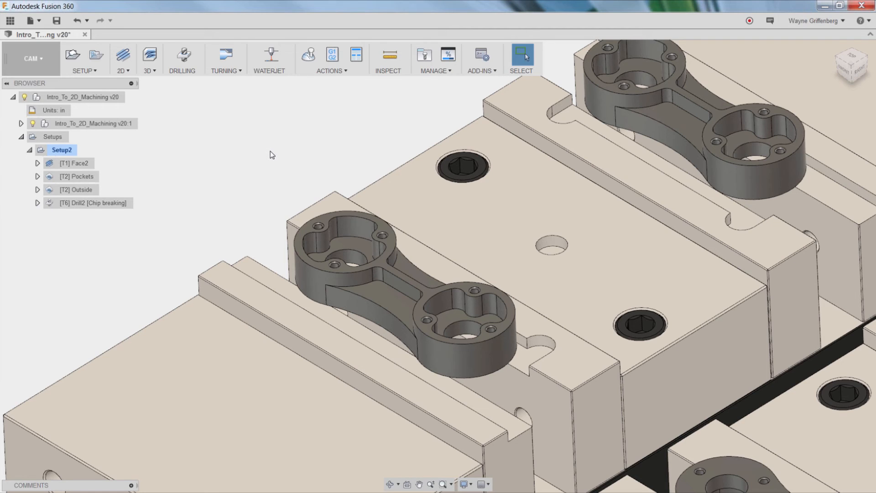
Step: Review the list of available 2D machining strategies, including the 2D Pocket description
mouse_move(269, 197)
shift+middle_down()
mouse_move(280, 192)
mouse_move(268, 207)
shift+middle_up()
shift+middle_drag(182, 112, 137, 86)
click(123, 71)
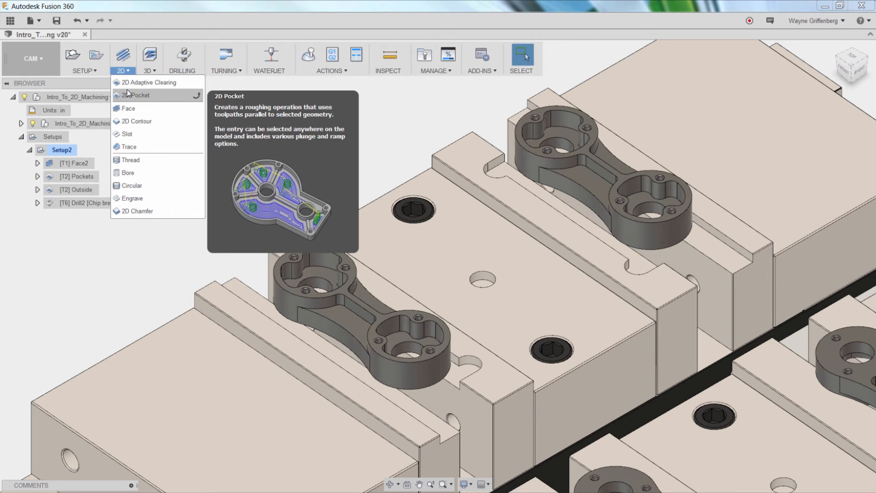
click(127, 90)
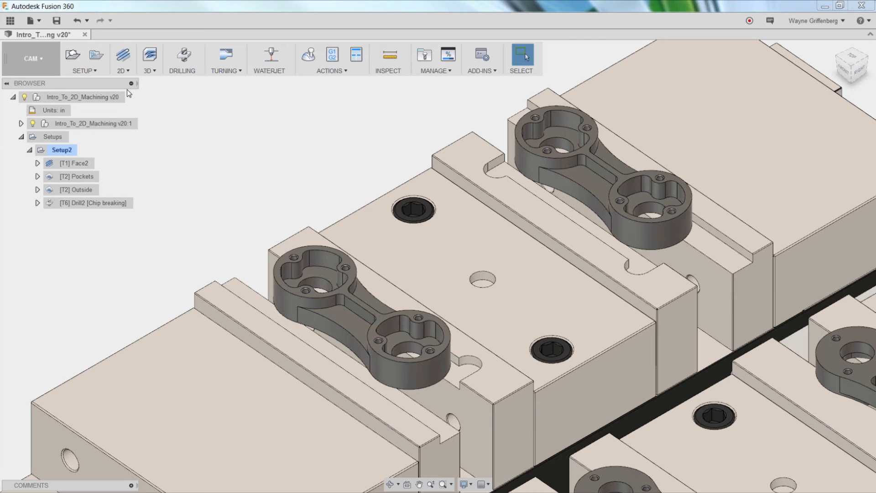
click(151, 73)
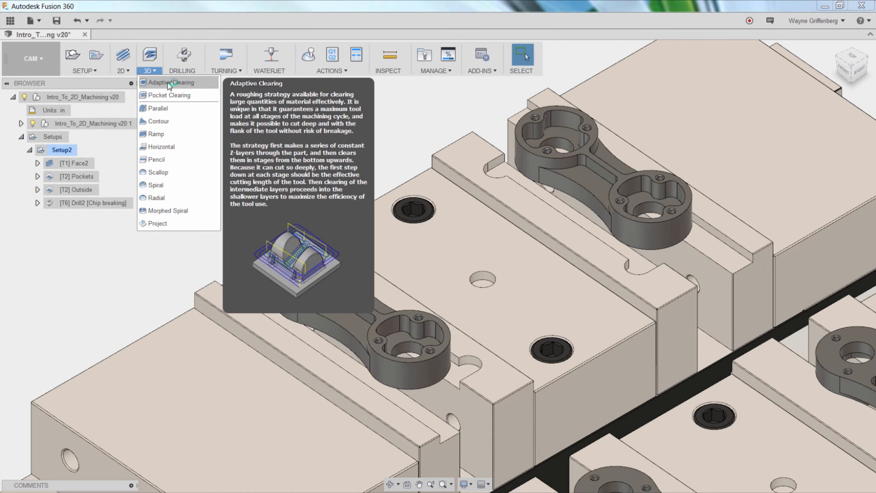
click(168, 83)
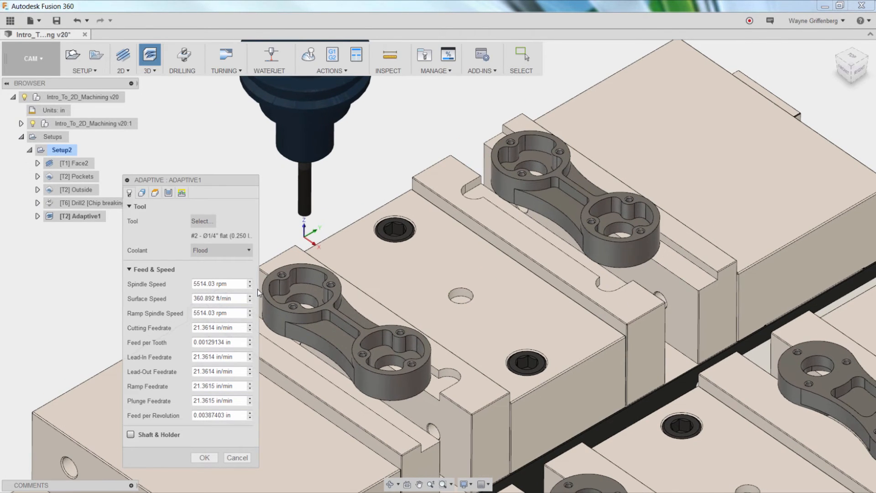
key(Escape)
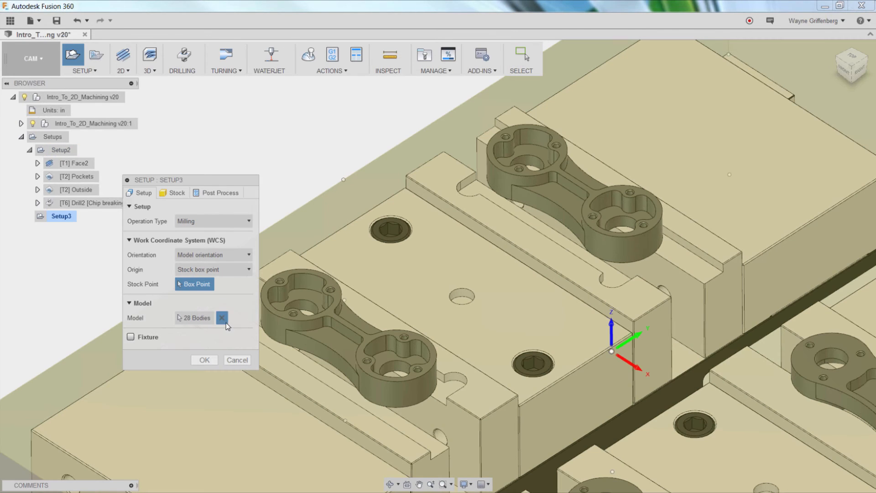
Step: Replace the new milling setup's model selection with only the dog-bone part in the rear vise
click(224, 321)
click(483, 165)
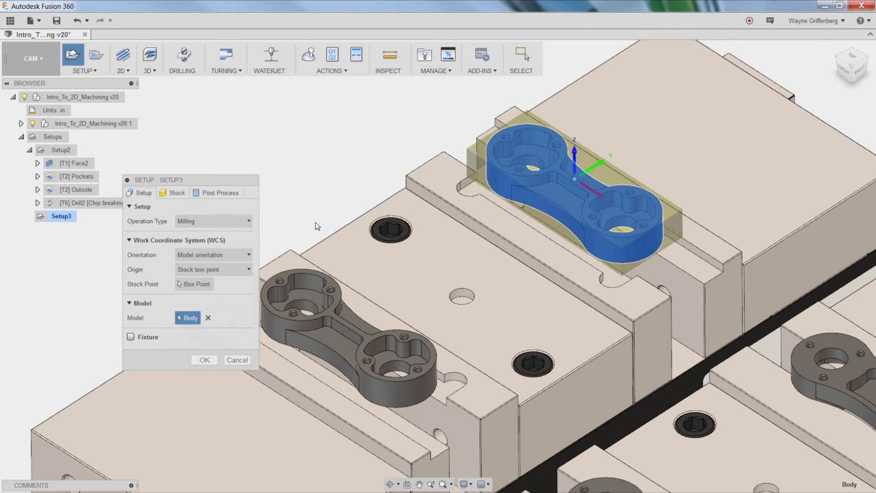
click(174, 195)
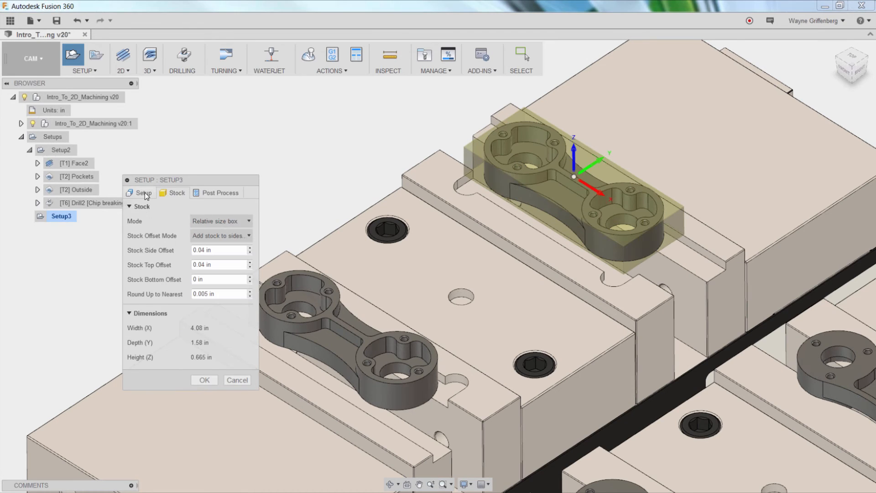
click(146, 194)
Step: Set the new setup's stock offsets to 0.125 in side, 0.1 in top and 0.25 in bottom, and accept the setup
click(175, 194)
text(.1)
key(Tab)
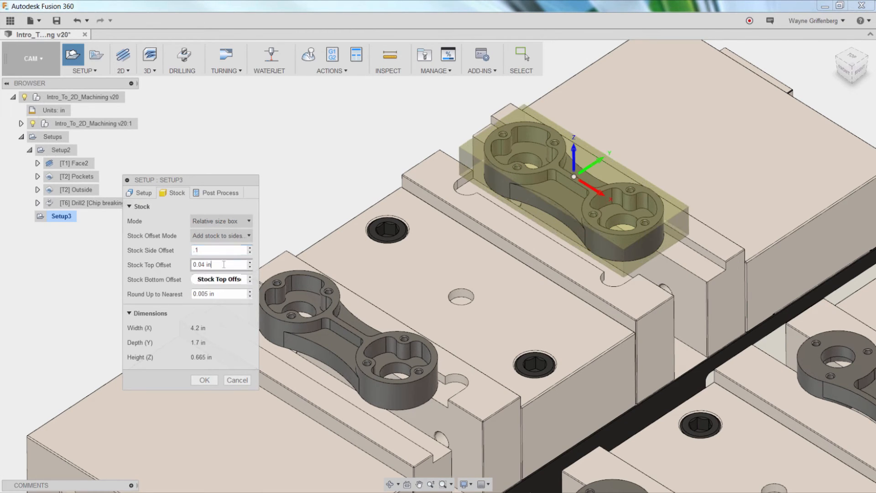
text(.125)
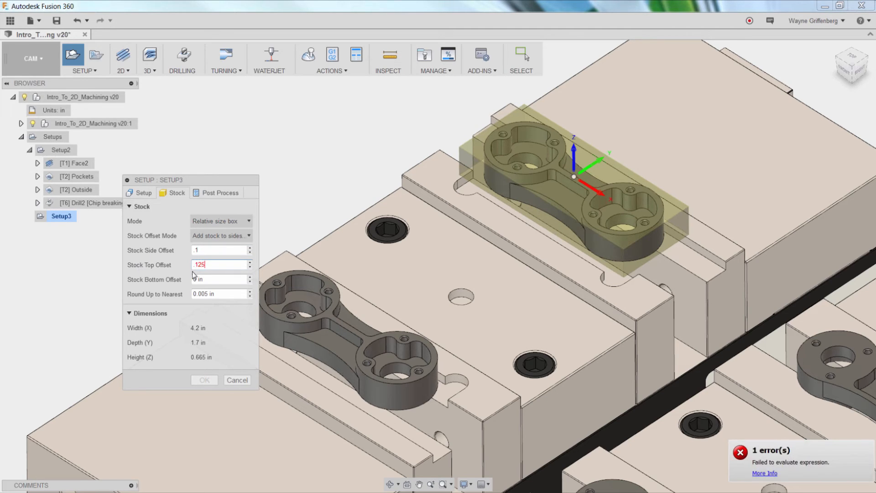
drag(208, 251, 186, 251)
text(.12)
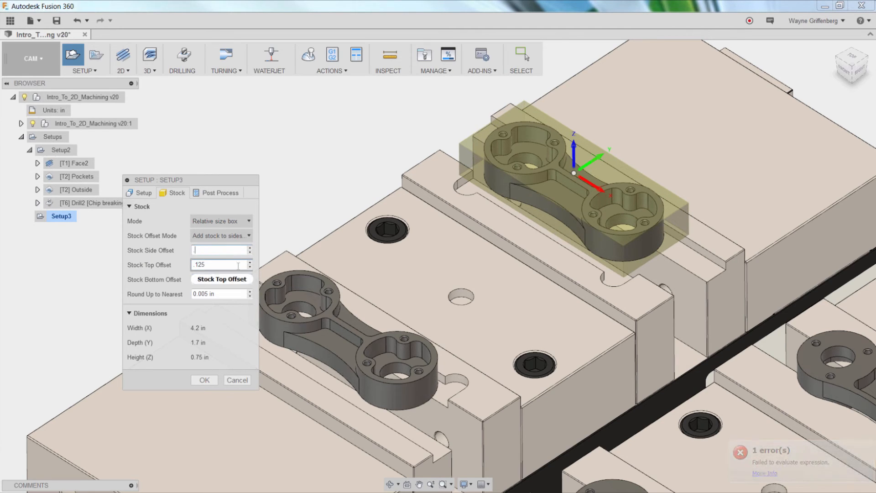
text(5)
key(Tab)
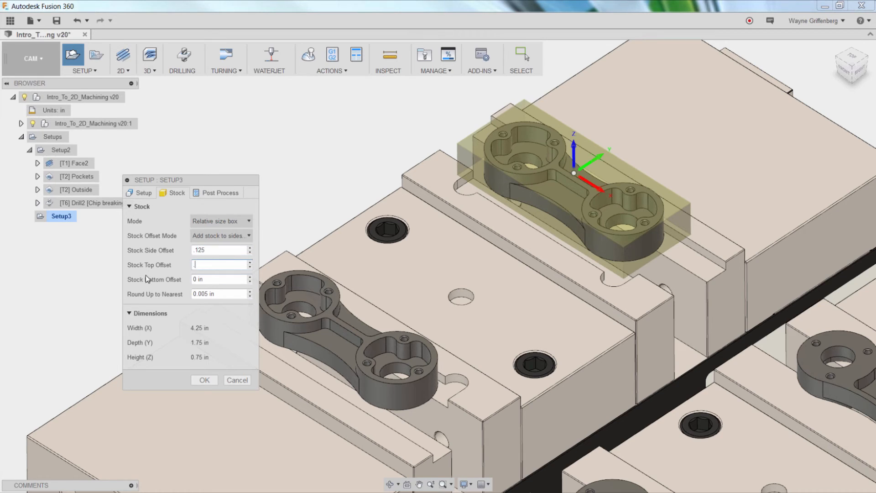
click(209, 279)
text(.25)
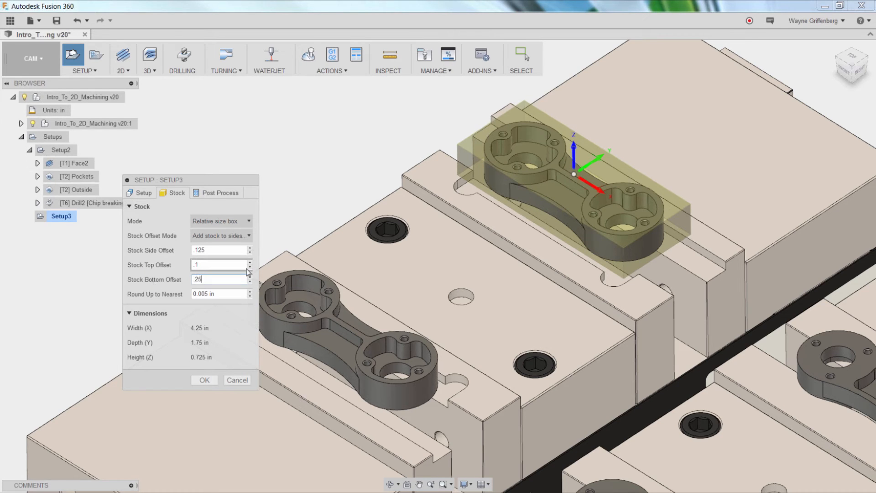
click(205, 380)
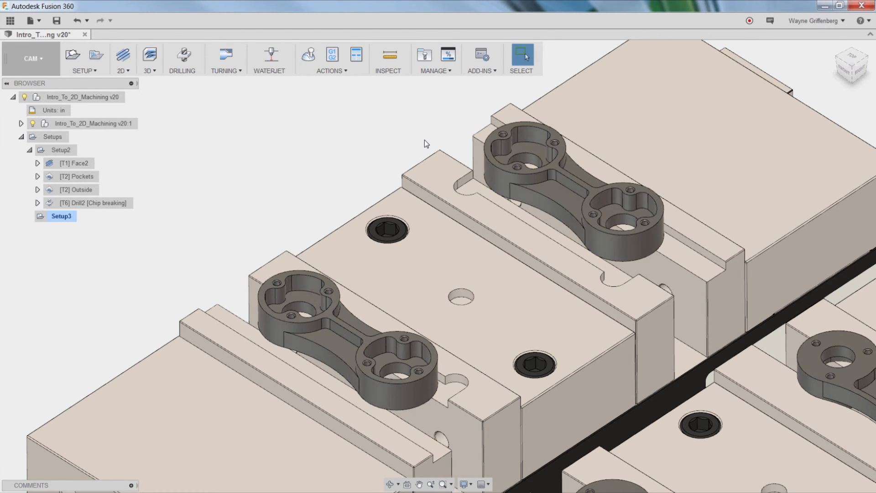
Step: Add a 3D Adaptive Clearing operation to Setup3 with its default settings
scroll(427, 139, up, 2)
scroll(514, 161, up, 4)
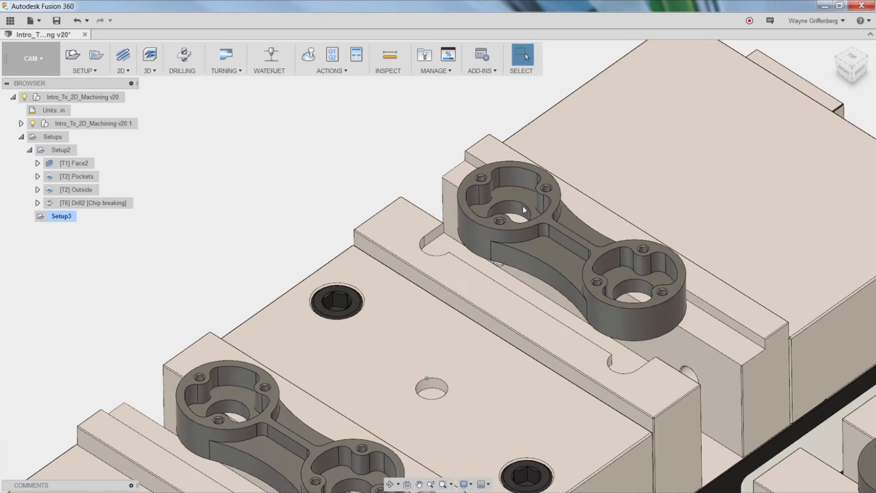
click(150, 55)
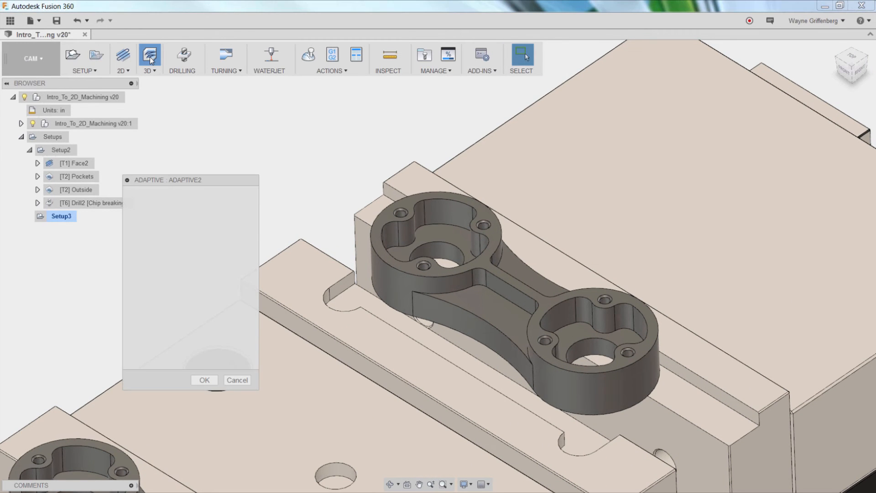
click(204, 457)
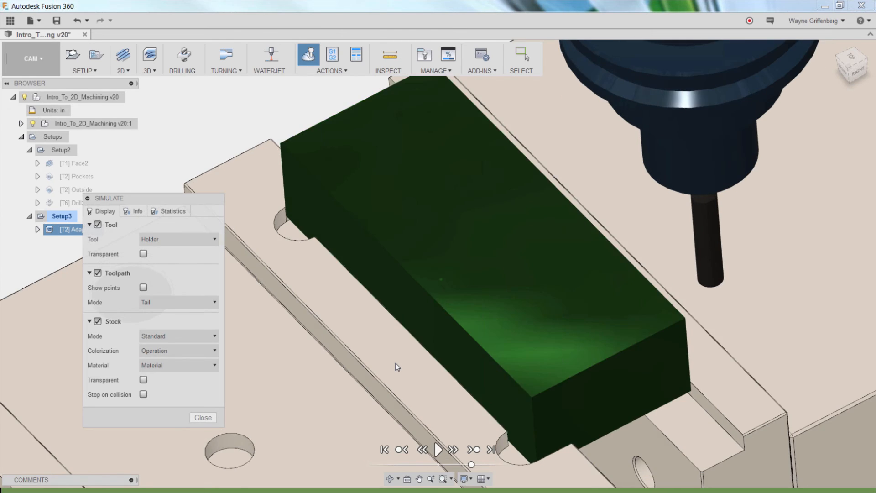
Step: Play the stock simulation of Setup3's adaptive clearing at a higher speed to the end, then close the simulation
click(436, 447)
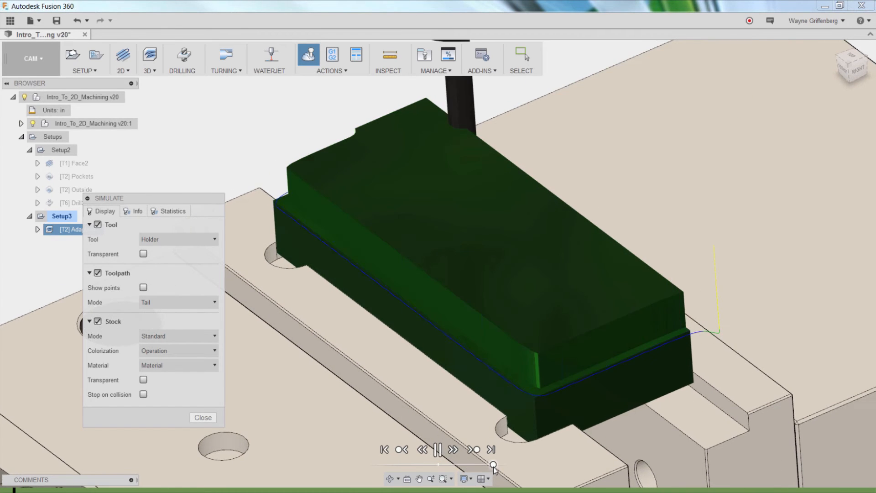
drag(471, 465, 492, 465)
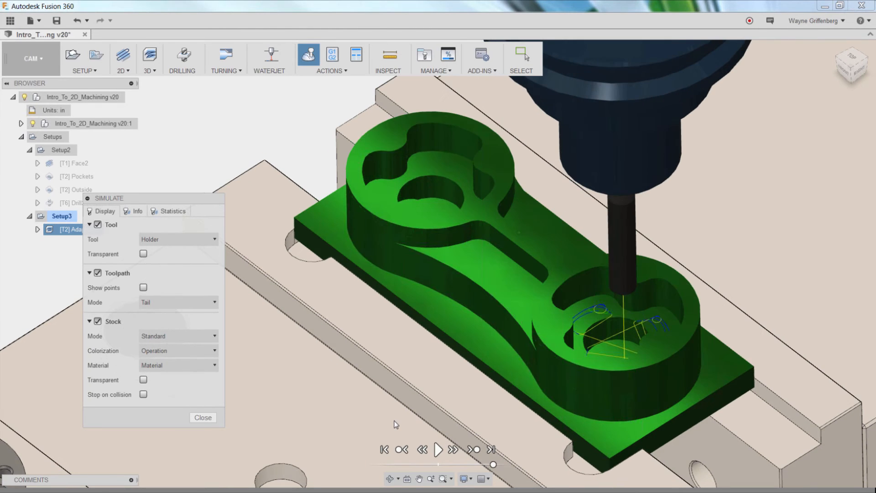
click(203, 417)
Step: Add a 3D Horizontal and a 3D Contour operation to Setup3 with their default settings
click(150, 61)
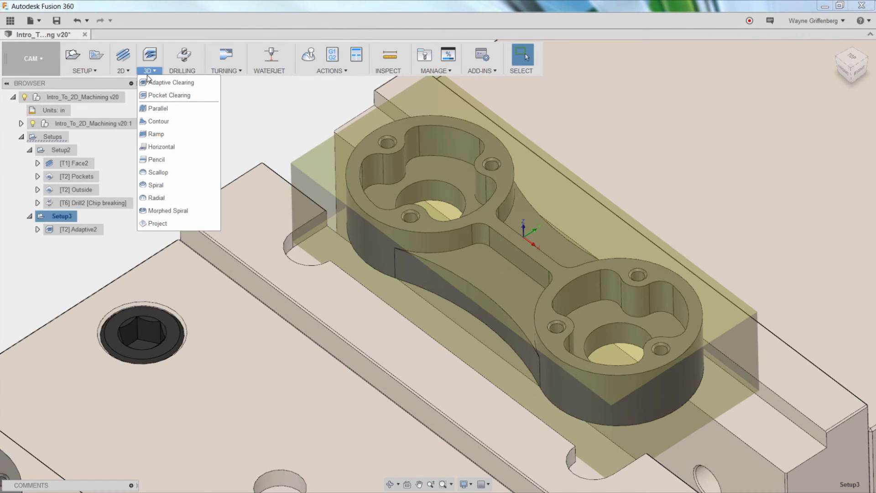
click(165, 147)
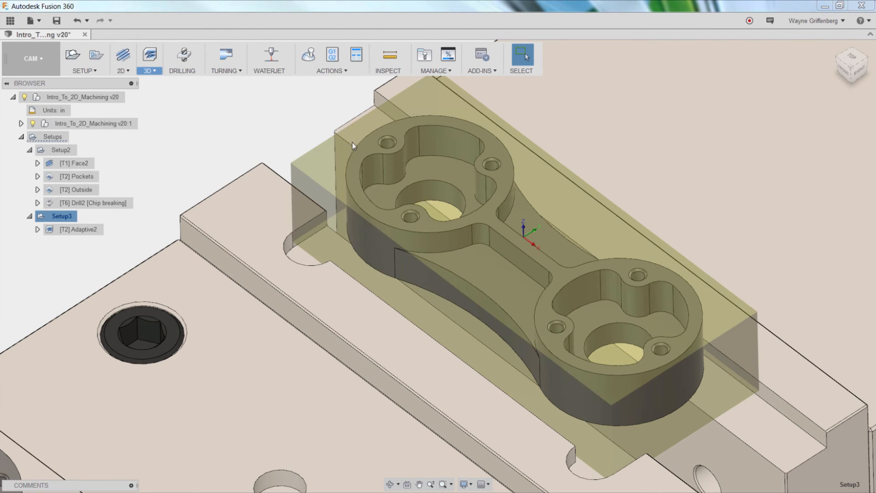
click(205, 458)
click(149, 61)
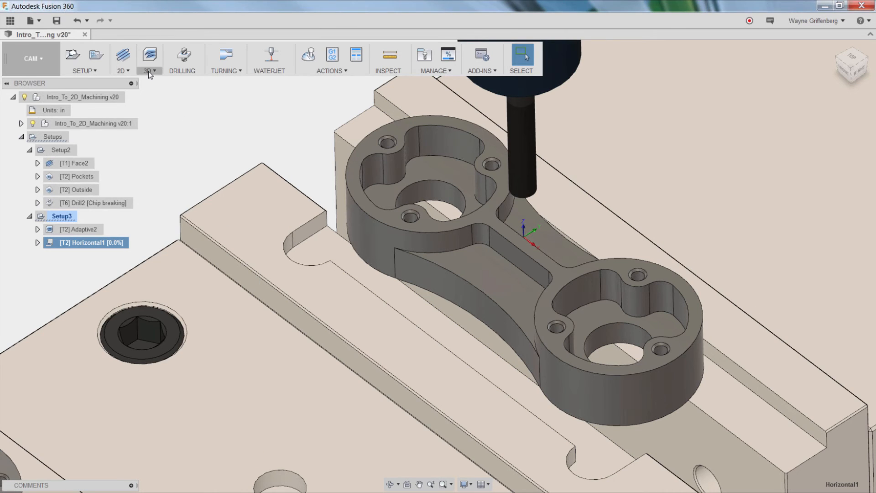
click(160, 121)
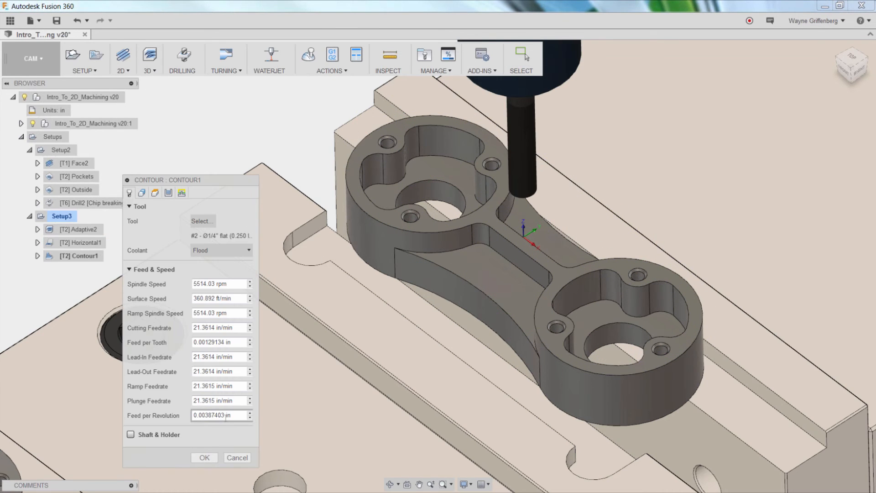
key(Return)
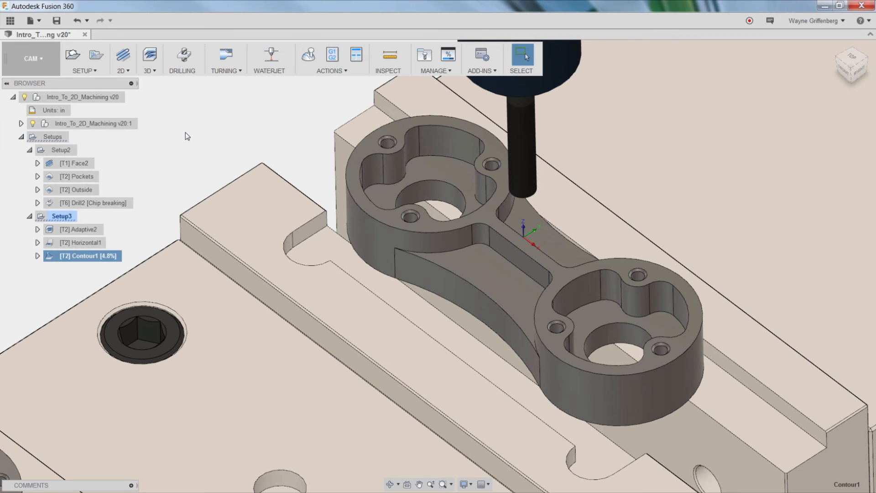
Step: Review Setup3's stock and the individual toolpaths of its Adaptive, Horizontal and Contour operations on the part
click(55, 217)
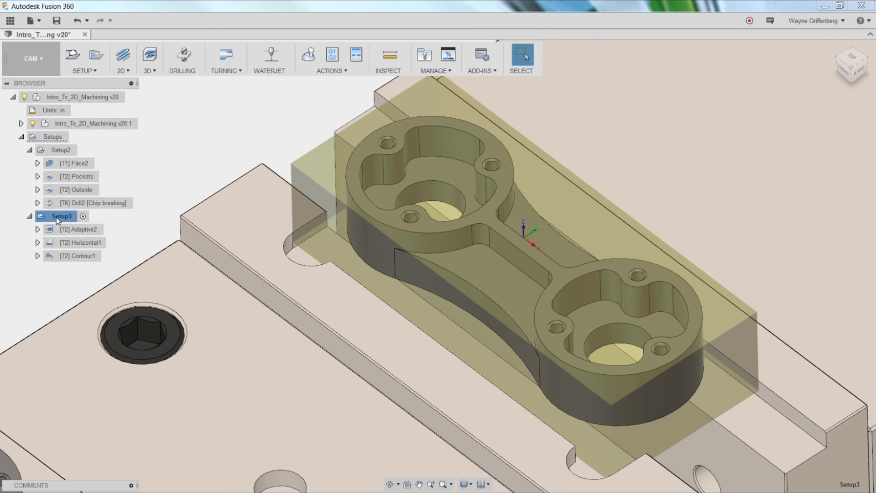
click(75, 234)
click(81, 244)
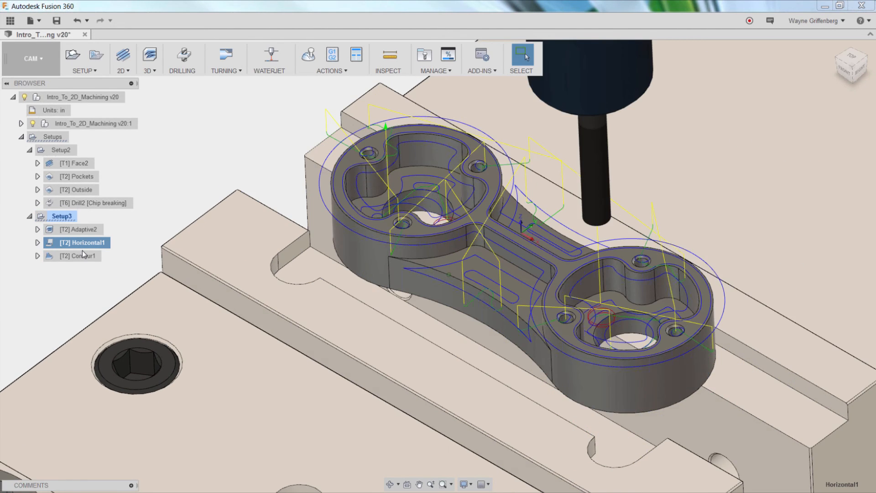
click(82, 258)
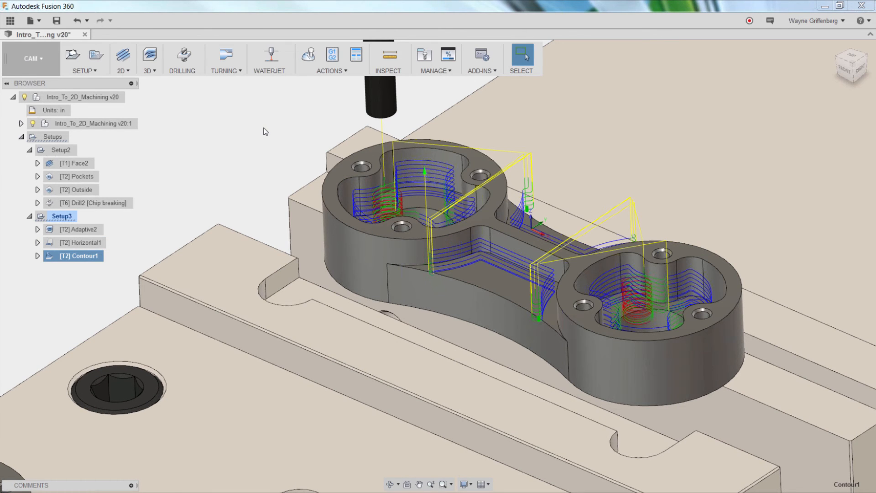
mouse_move(448, 217)
shift+middle_down()
mouse_move(580, 311)
mouse_move(441, 231)
shift+middle_up()
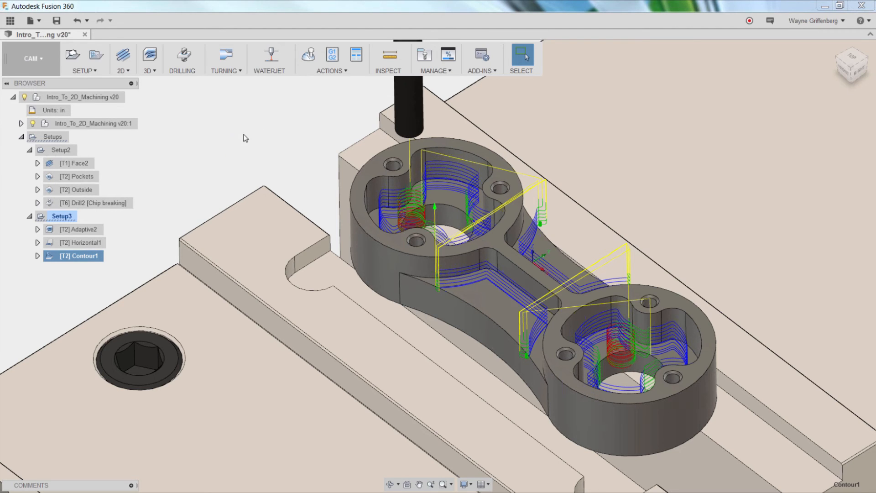
Step: Examine the dog-bone part in the front vise from several angles, including its pockets, center bores and small holes
shift+middle_drag(245, 135, 310, 179)
scroll(377, 235, down, 3)
middle_drag(234, 346, 316, 236)
scroll(271, 310, up, 3)
scroll(357, 267, down, 2)
scroll(316, 261, up, 1)
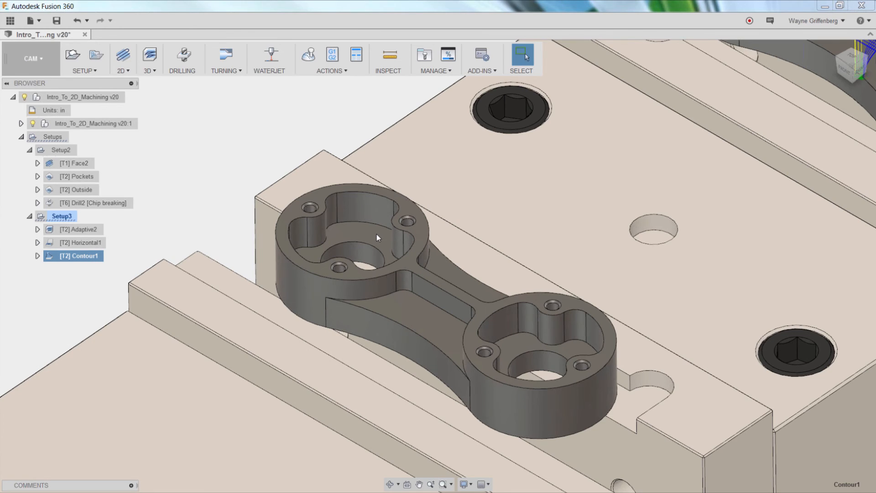
scroll(474, 288, up, 2)
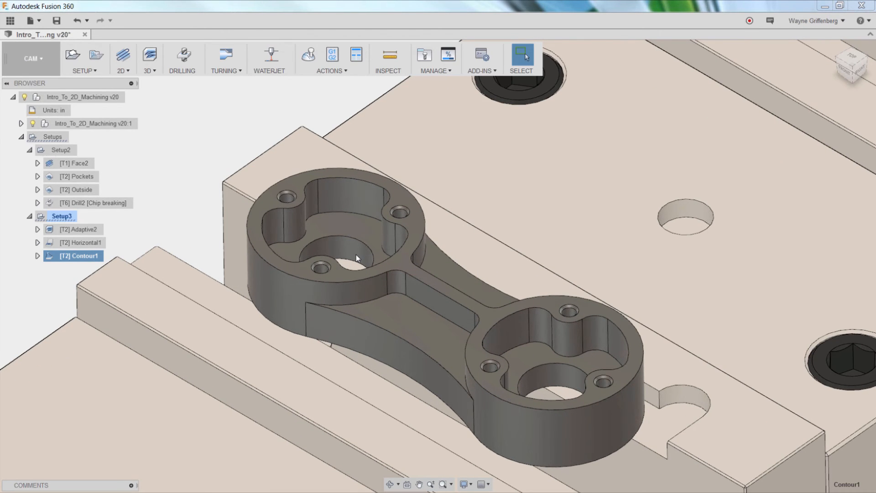
shift+middle_drag(356, 253, 270, 266)
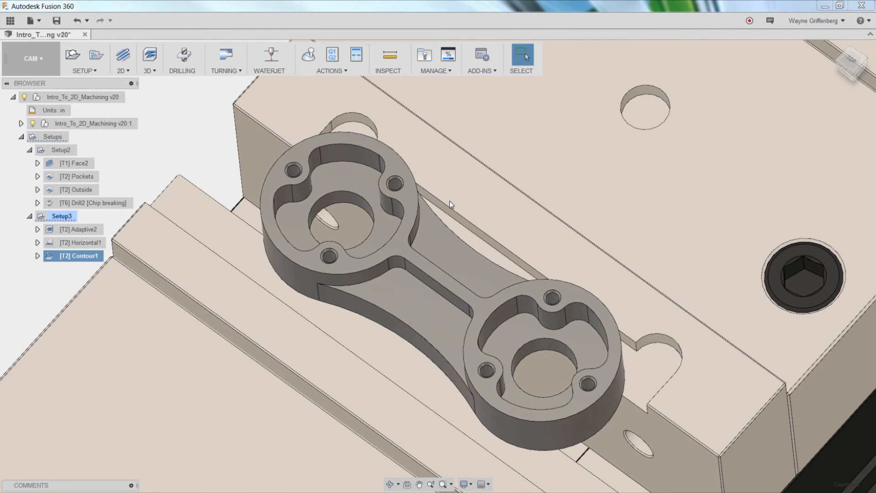
shift+middle_drag(487, 231, 505, 439)
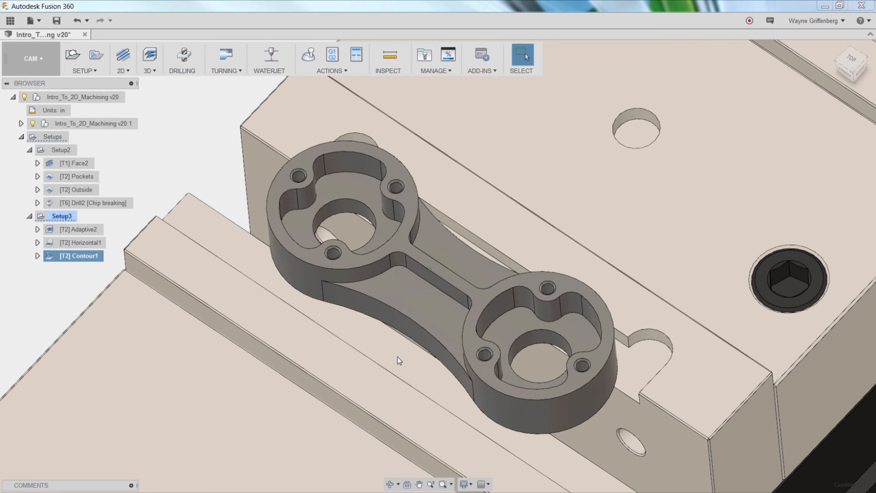
shift+middle_drag(398, 357, 593, 339)
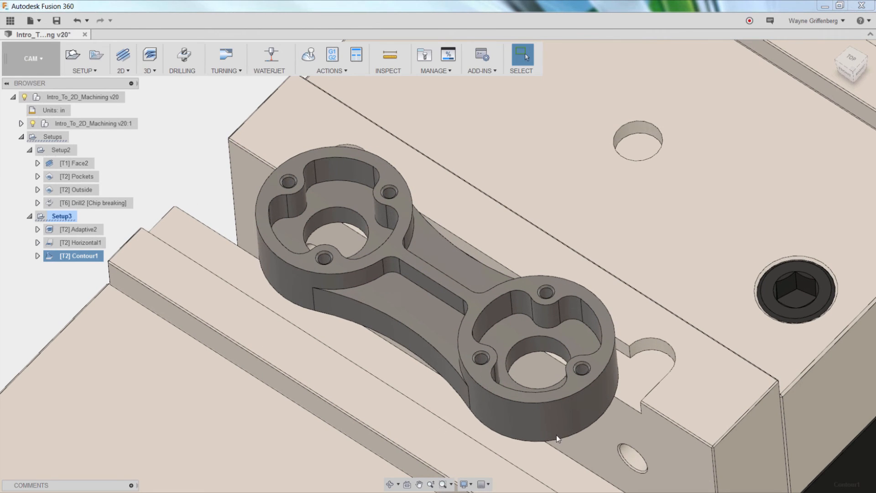
shift+middle_drag(556, 435, 360, 337)
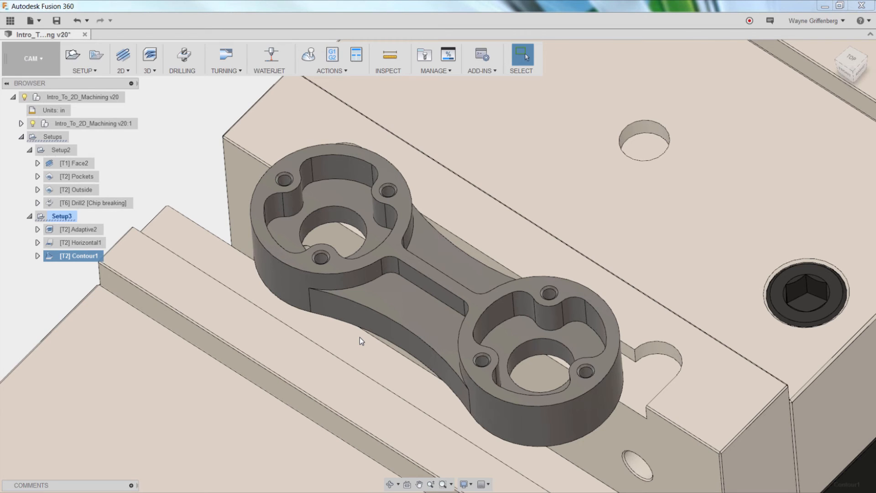
shift+middle_drag(359, 337, 352, 330)
Step: Review the stock mode and stock offset mode choices for Setup3, then leave its stock definition without changes
right_click(53, 213)
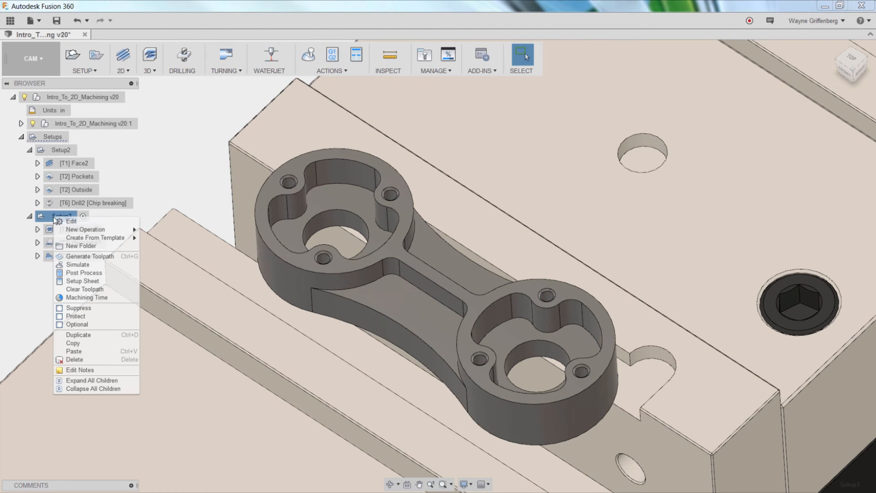
click(75, 221)
click(177, 194)
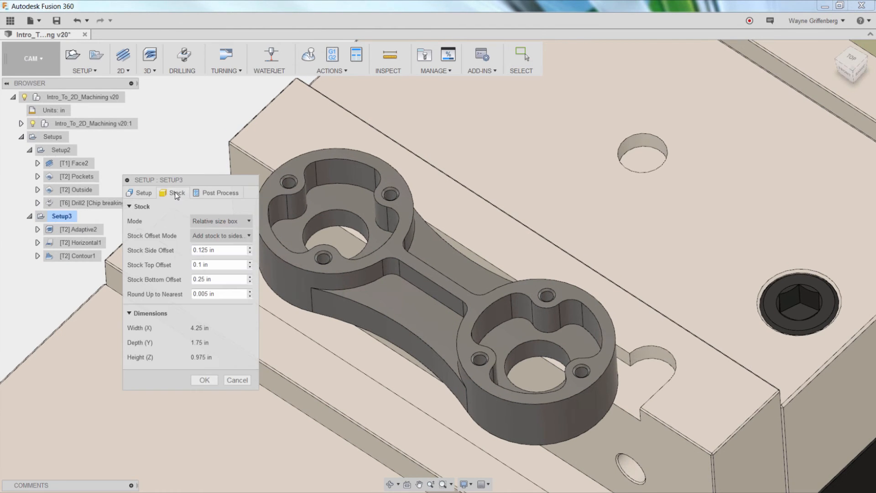
click(208, 219)
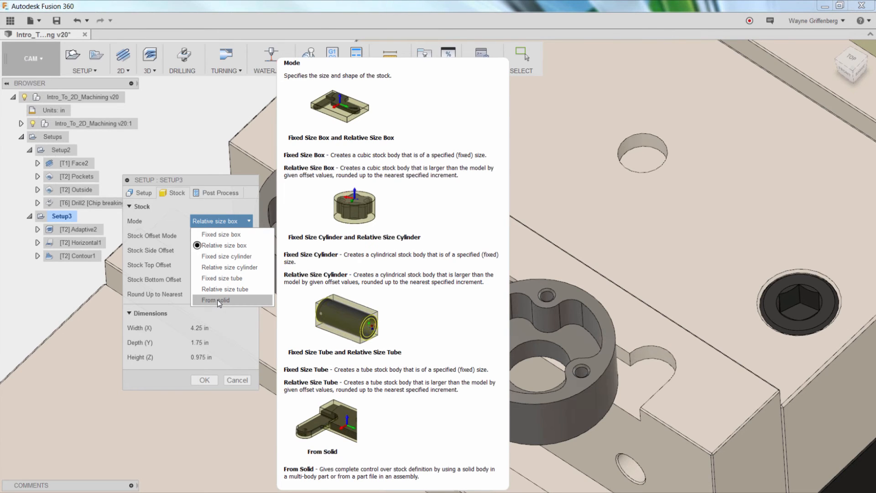
click(211, 182)
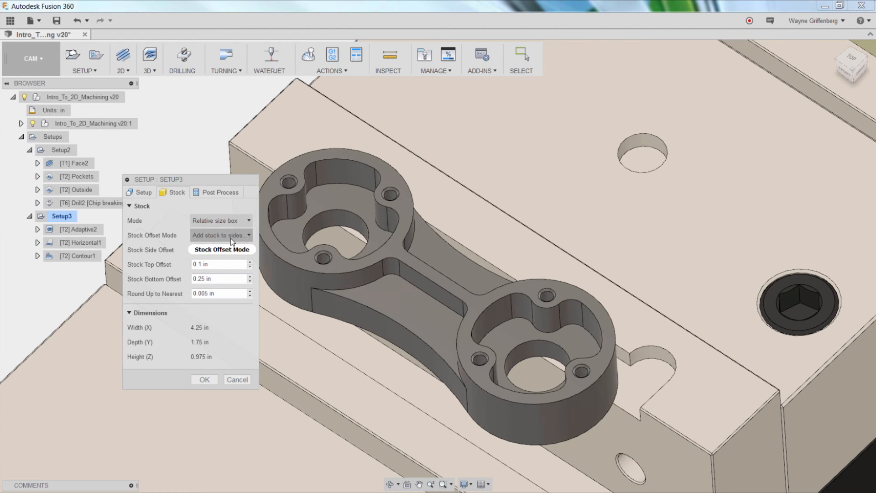
click(233, 236)
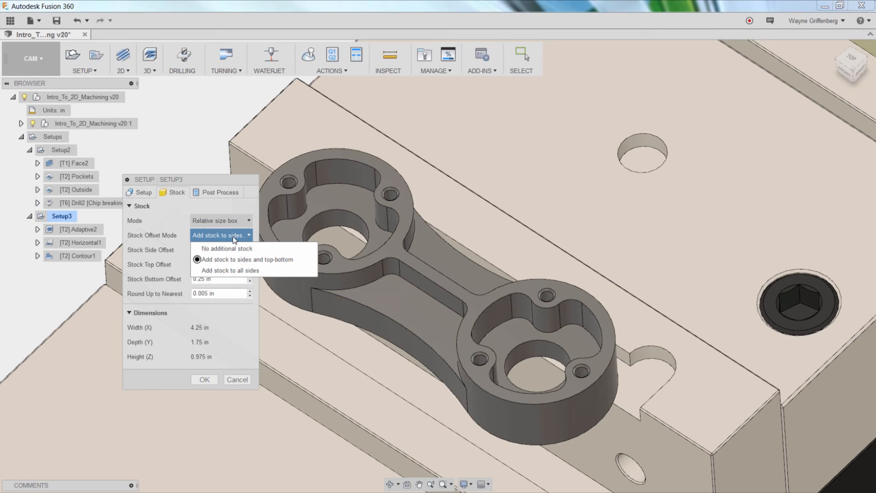
click(213, 178)
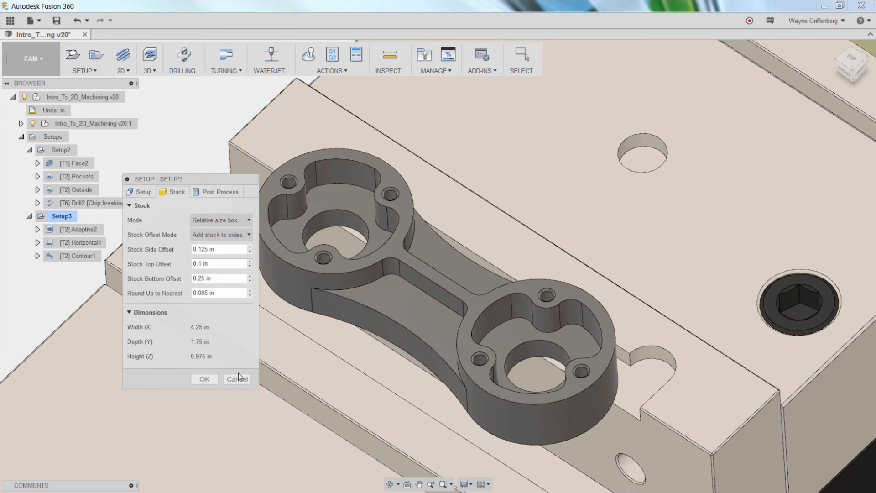
click(237, 379)
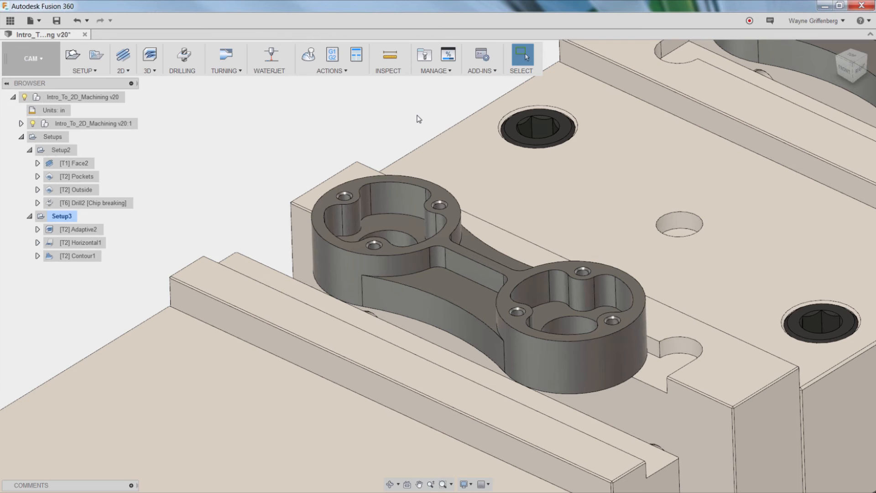
Step: Open the CAM Tool Library and view the tools stored in the local Okuma library
click(424, 57)
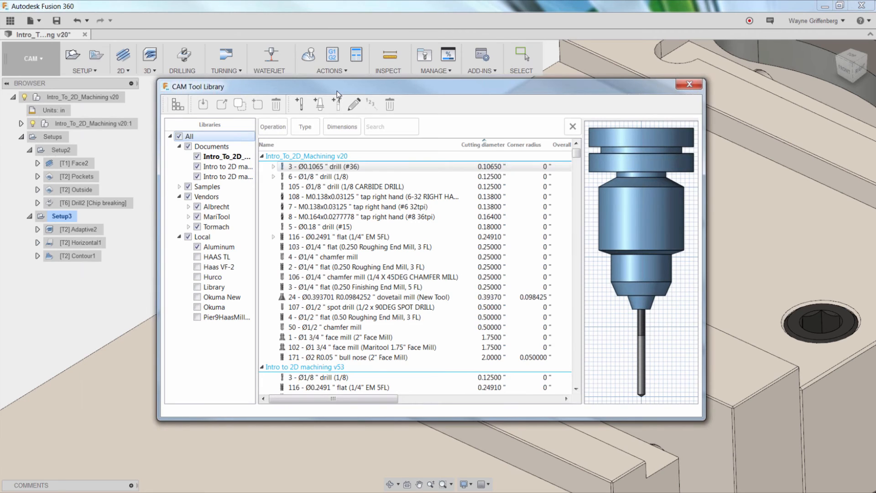
drag(337, 91, 356, 112)
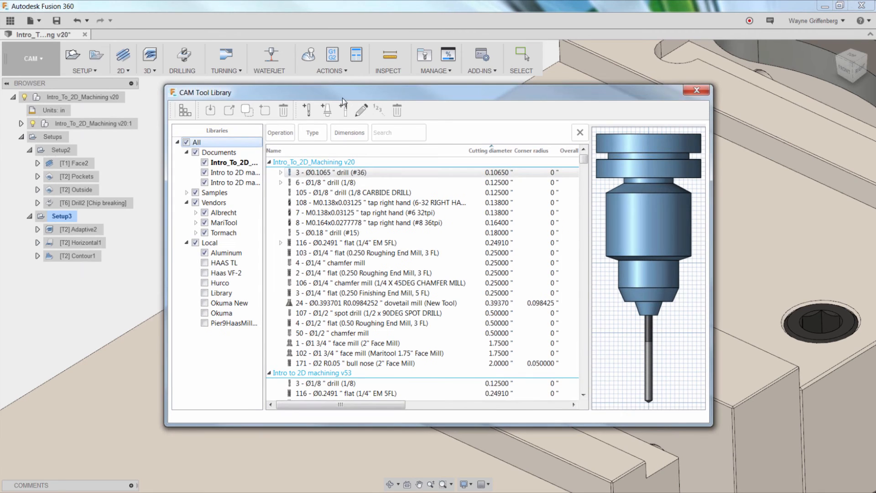
click(238, 267)
click(231, 326)
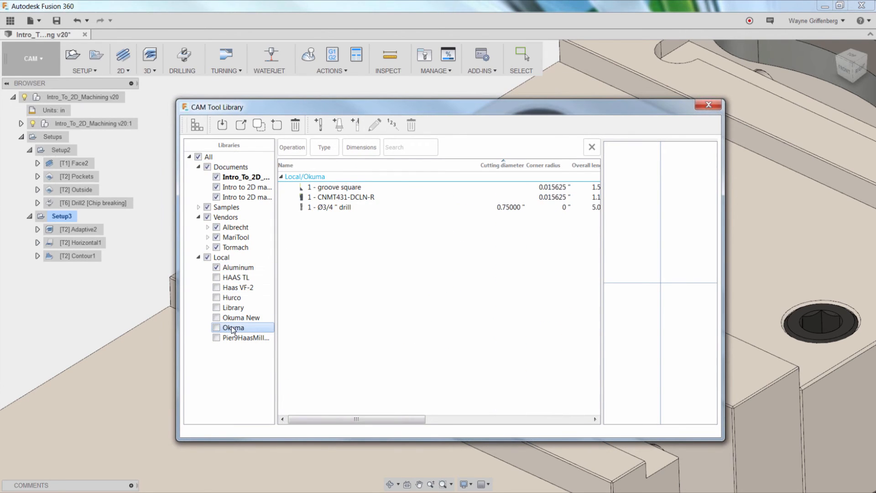
Step: Create a new local tool library and name it after its owner
right_click(224, 258)
click(261, 270)
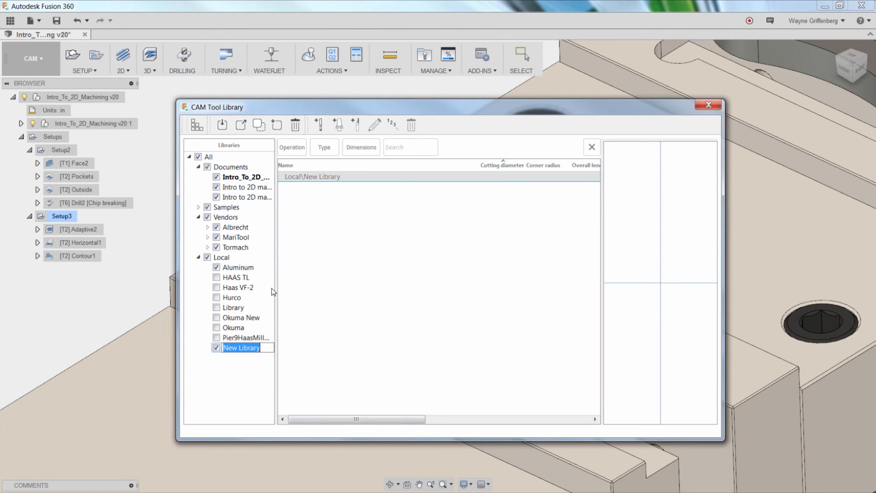
text(Waynes)
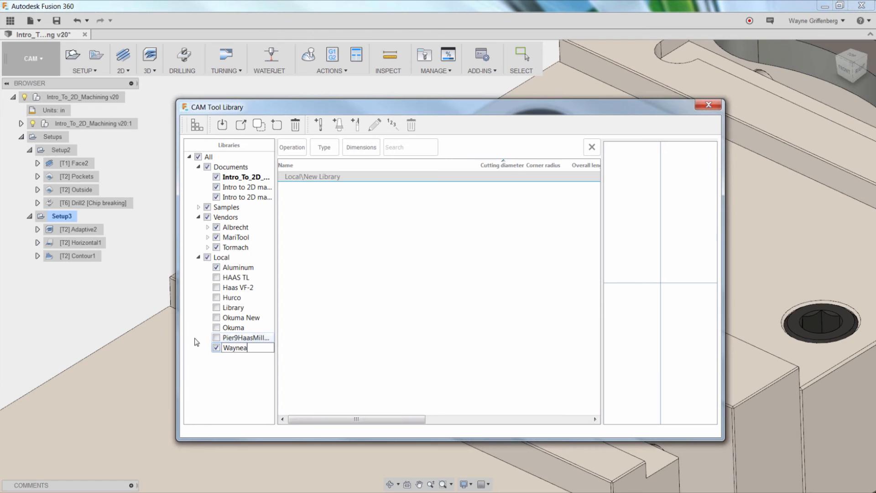
click(334, 334)
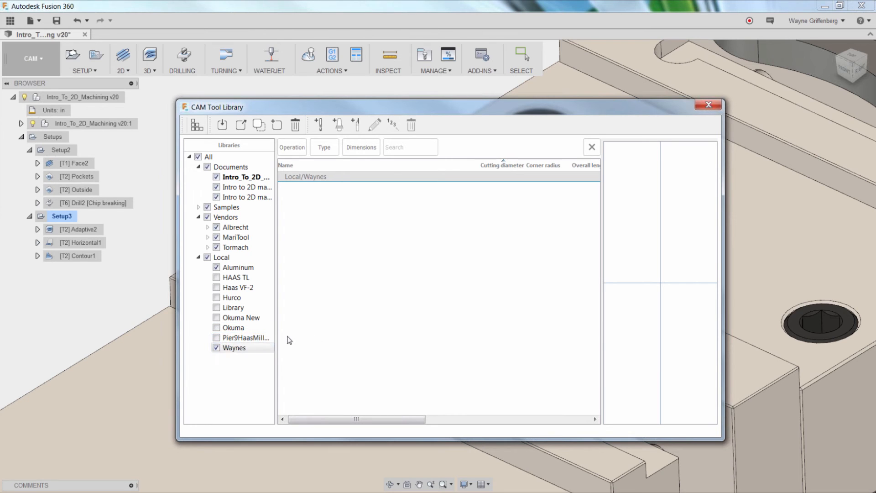
Step: Start a new mill tool in the new local library and set its cutter type to Radius mill
right_click(332, 230)
click(309, 222)
click(319, 124)
drag(376, 153, 489, 176)
click(324, 183)
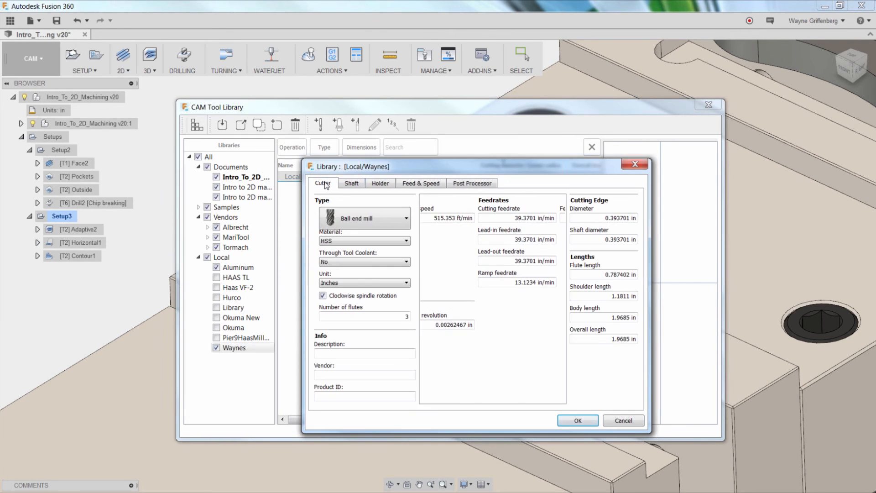
click(370, 219)
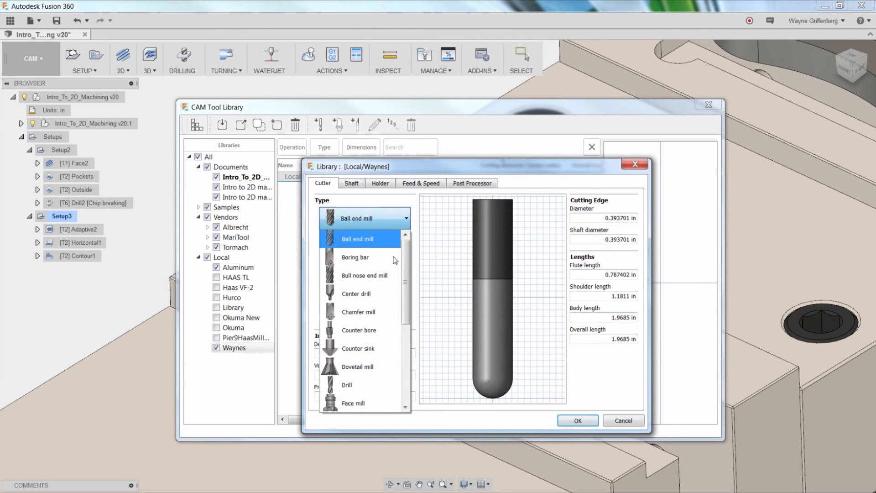
scroll(404, 272, down, 1)
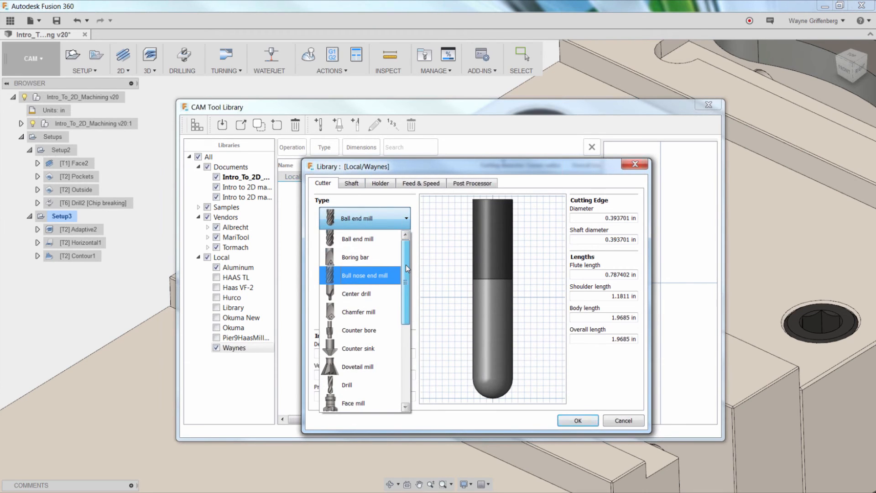
drag(409, 281, 417, 357)
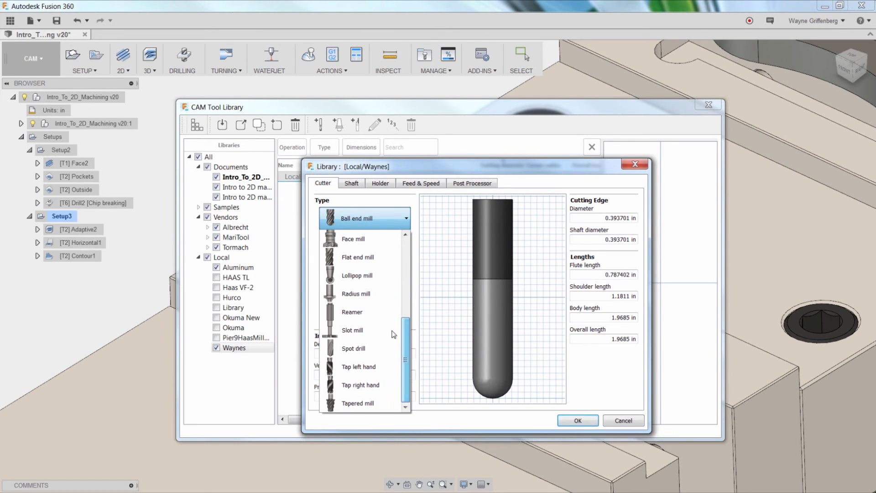
click(356, 295)
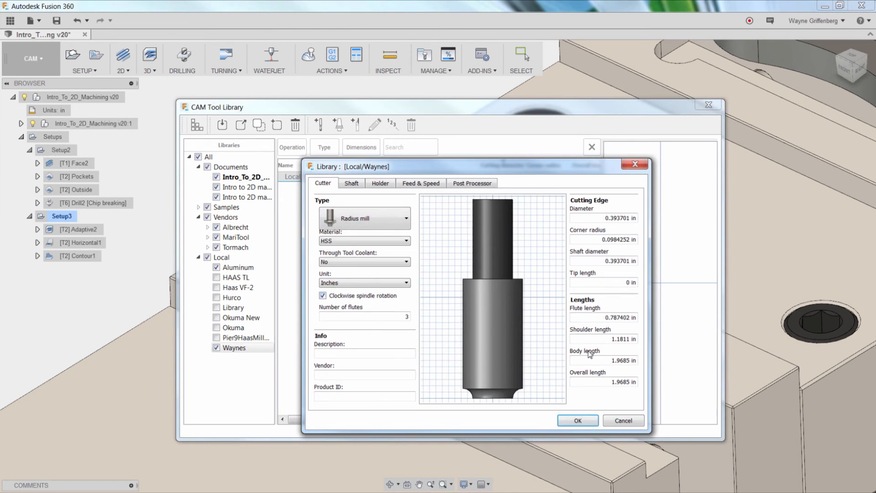
Step: Set the radius mill's cutting diameter to 0.25 in and check its corner radius, shaft diameter and tip length
click(599, 217)
text(.25)
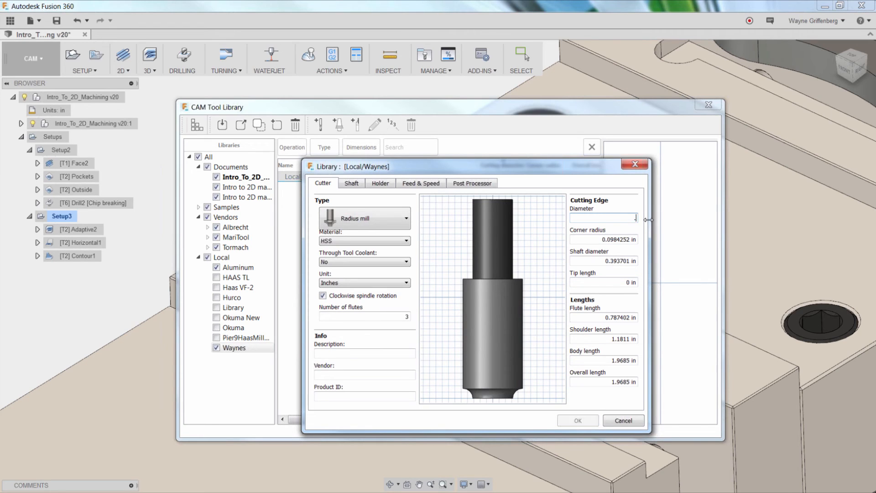
click(602, 238)
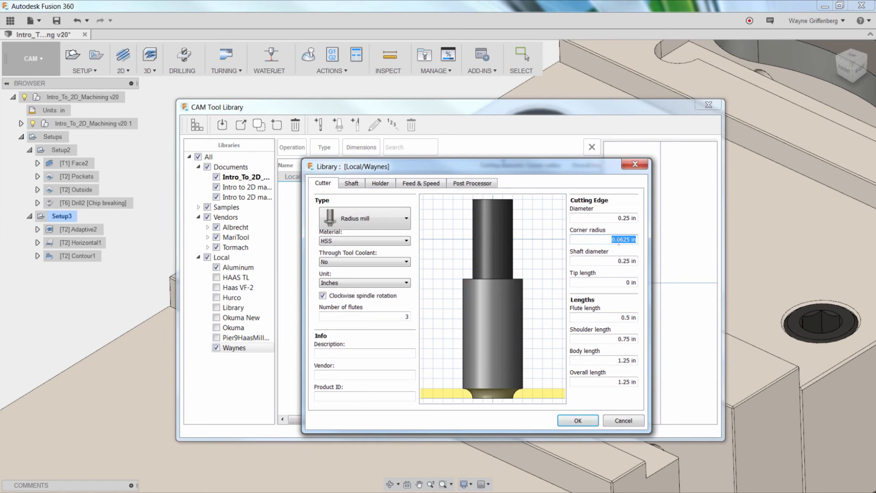
click(608, 261)
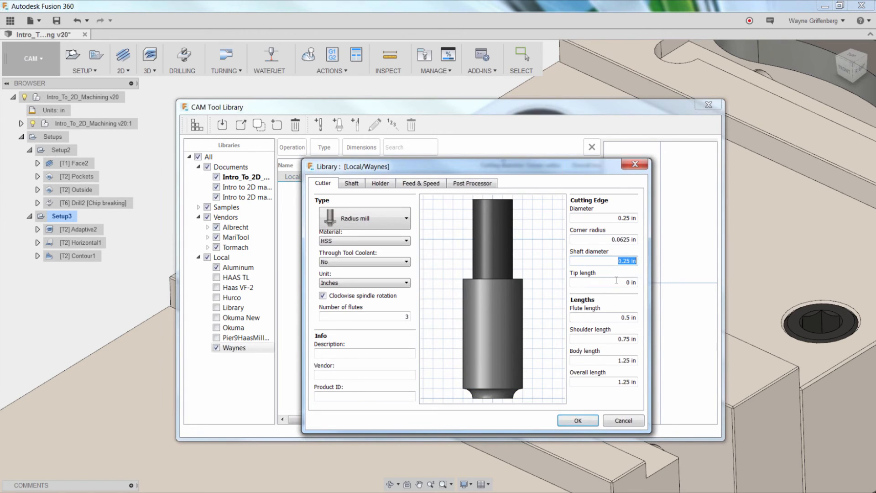
click(602, 282)
Step: Review the radius mill's shaft, holder, and feed and speed settings
click(356, 184)
click(382, 186)
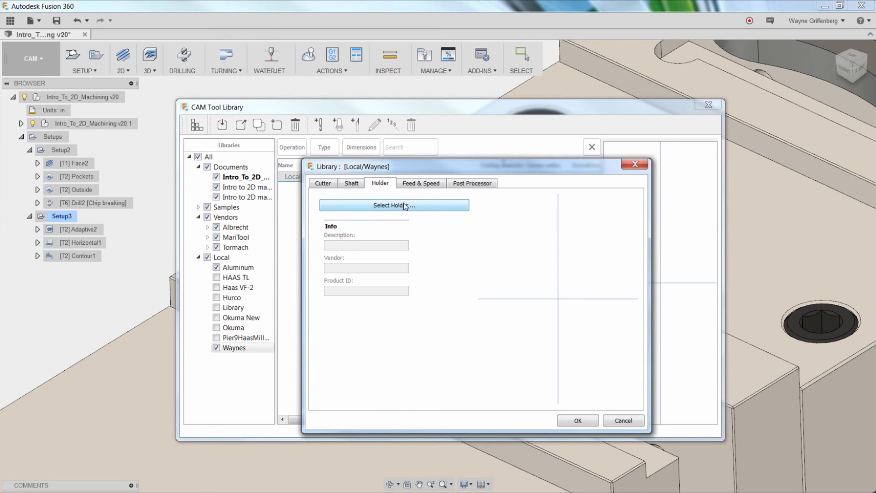
click(425, 183)
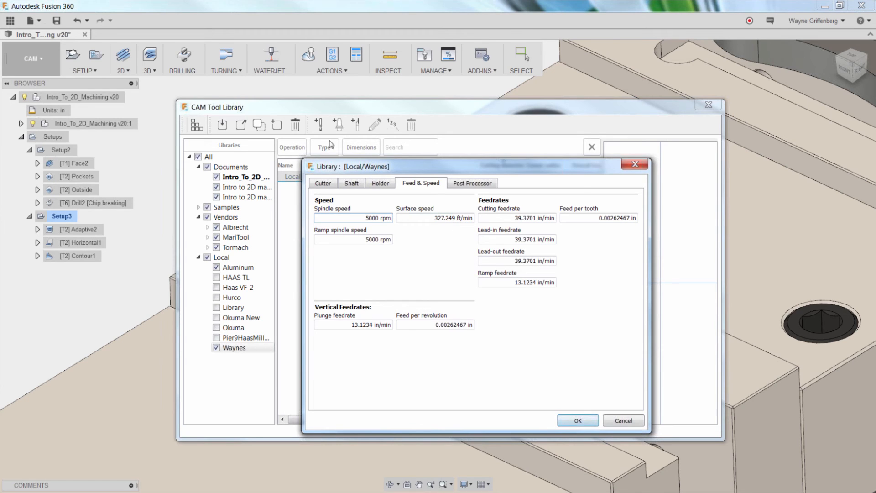
Step: Give the radius mill the post-processor comment "Radius Mill, .25 In 3 FL" and save the tool to the library
click(465, 184)
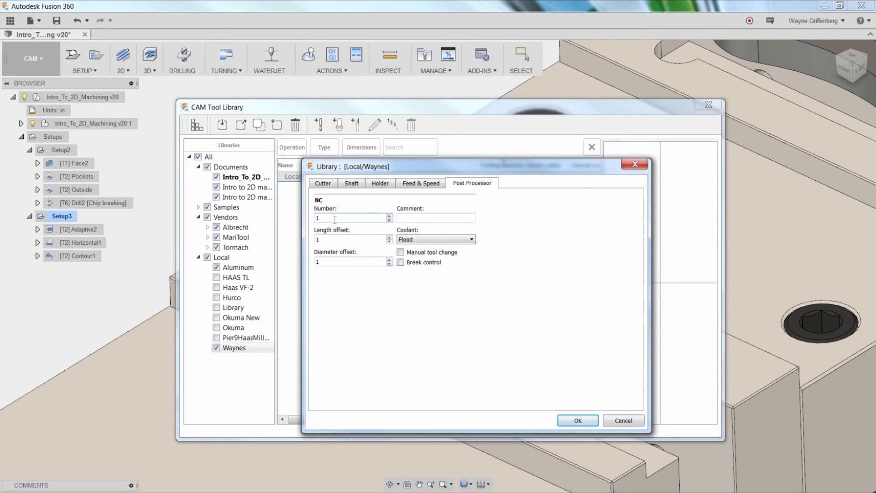
click(407, 217)
text(Radius Mill , .25 In)
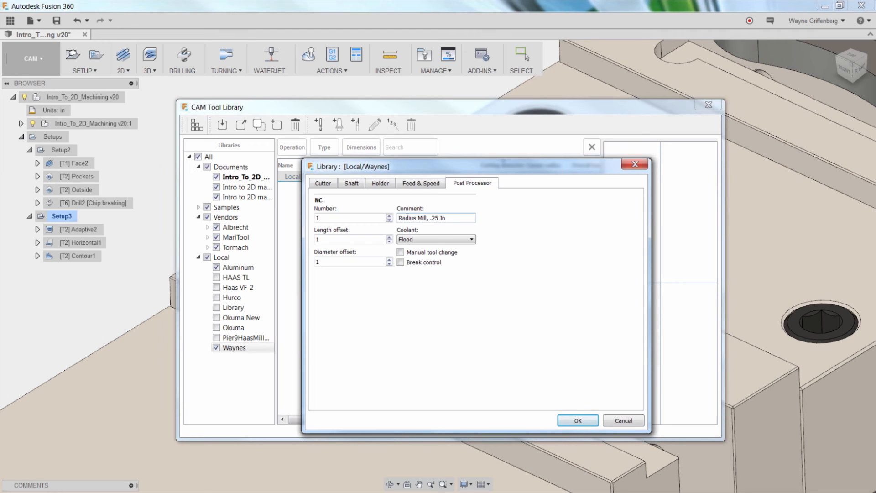
text( 3 FL)
click(577, 420)
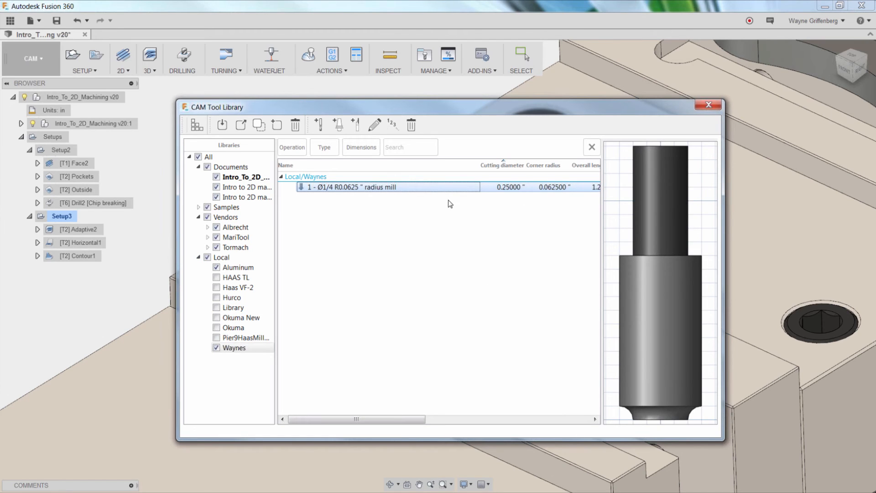
Step: Review the cutter types offered for another new mill tool, then discard that tool
click(320, 125)
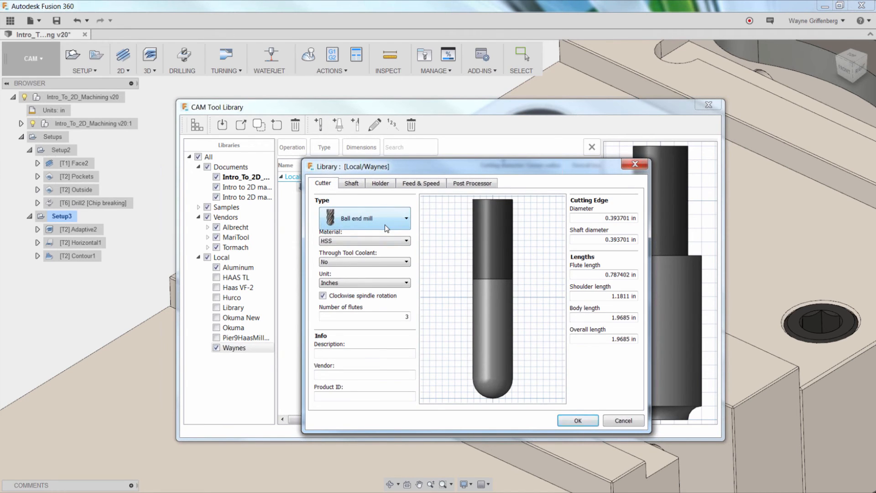
drag(393, 169, 409, 134)
click(404, 185)
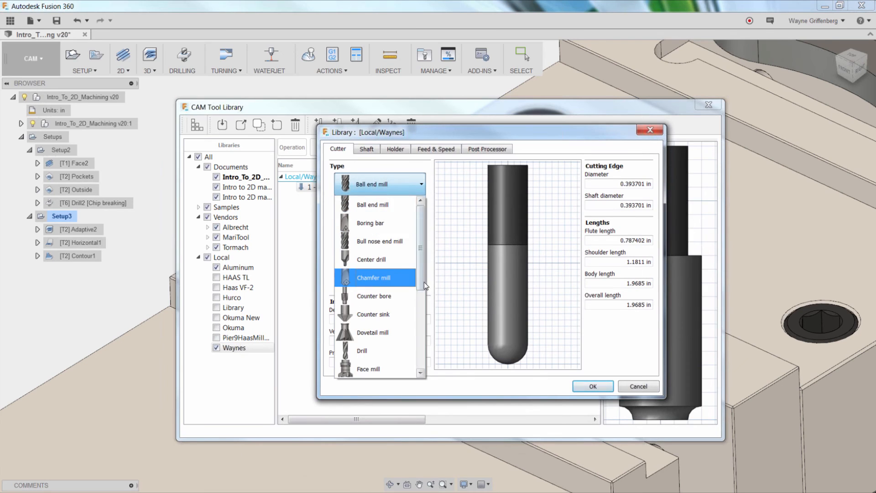
drag(423, 282, 419, 233)
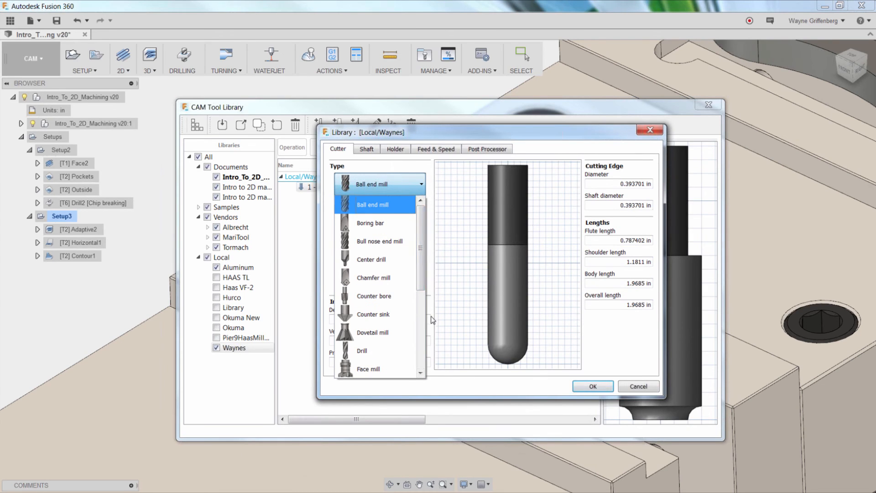
click(403, 164)
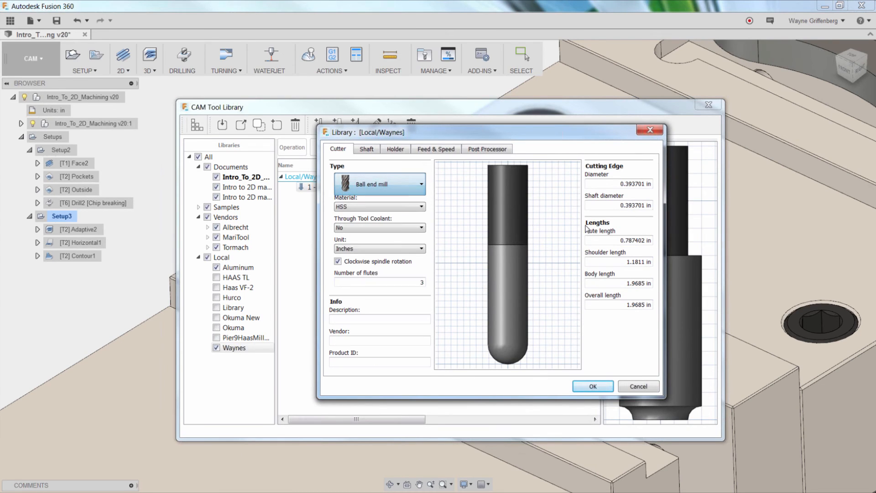
click(639, 386)
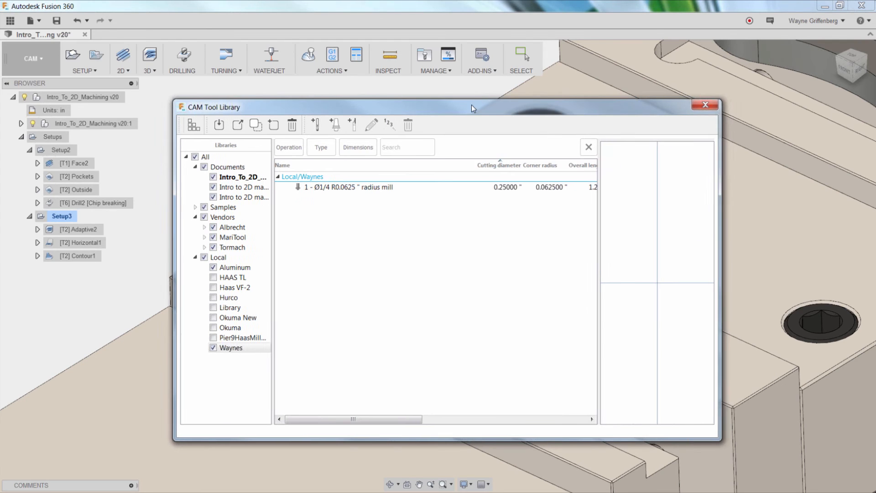
drag(472, 105, 416, 98)
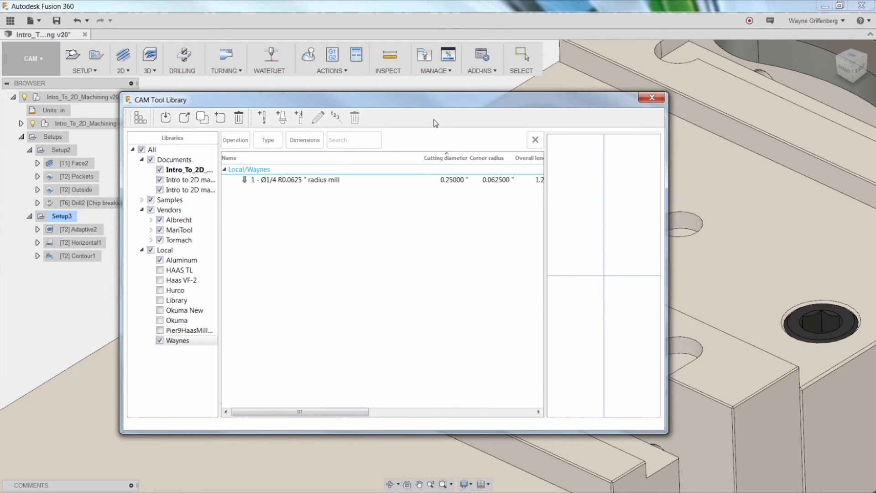
drag(429, 103, 447, 114)
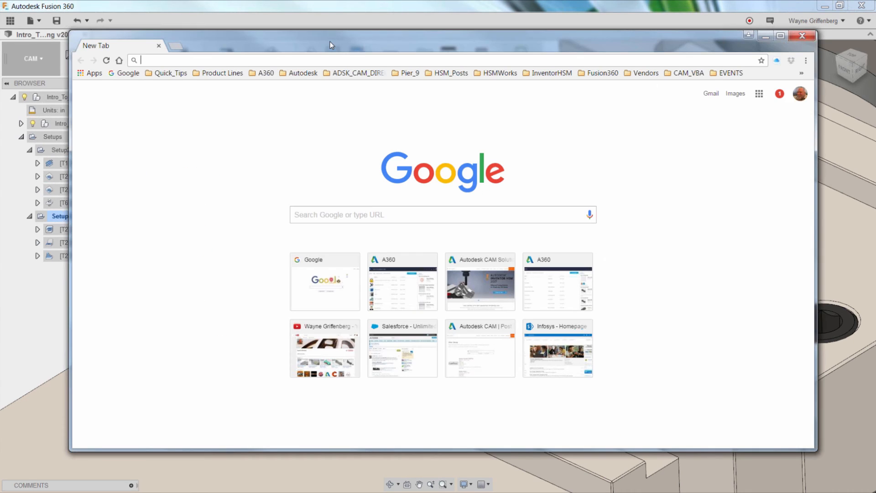
Step: Open the bookmarked Autodesk CAM Solutions | Integrated CAM site and go to its user forum
drag(330, 42, 333, 42)
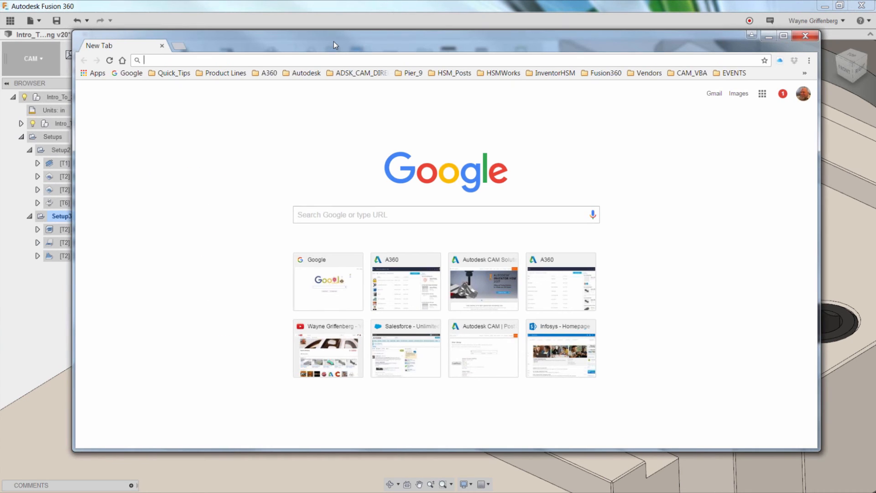
click(359, 73)
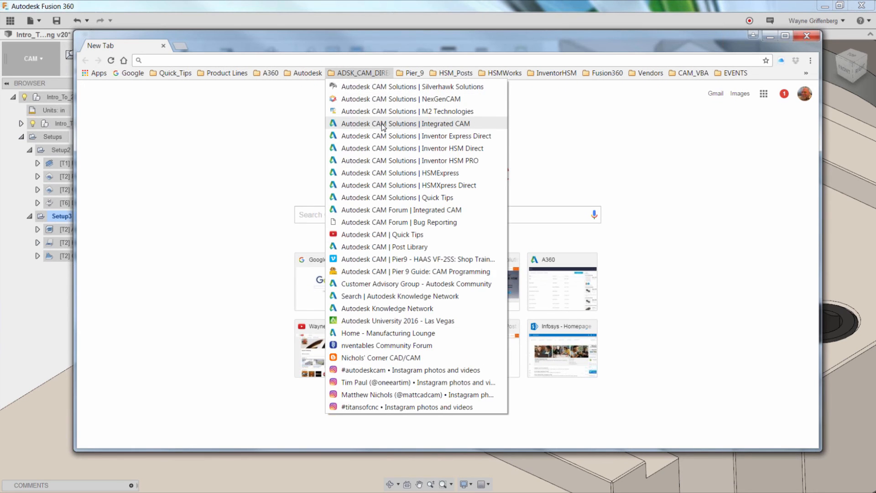
click(360, 119)
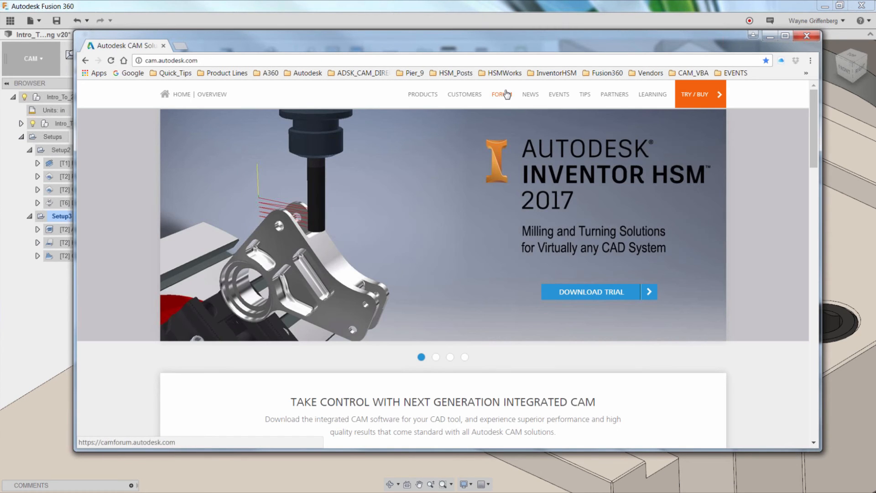
click(502, 95)
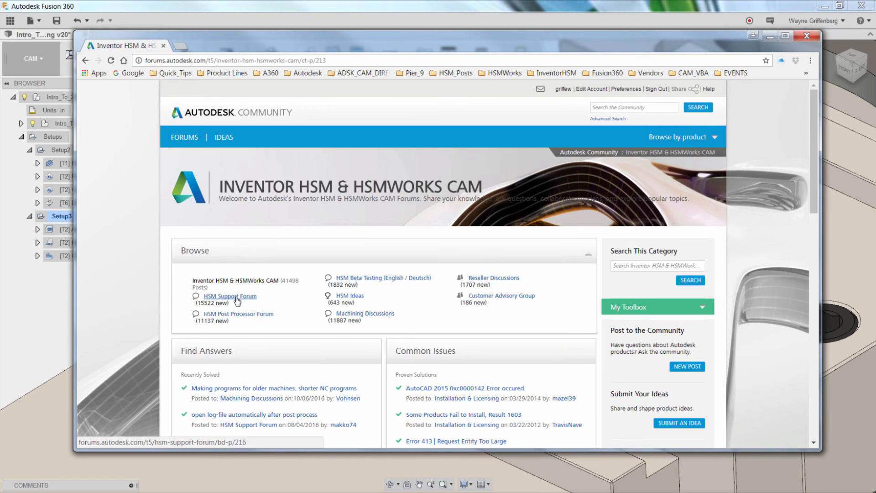
Step: Go to the Autodesk Community ideas page and open the ideas board for HSM
click(351, 296)
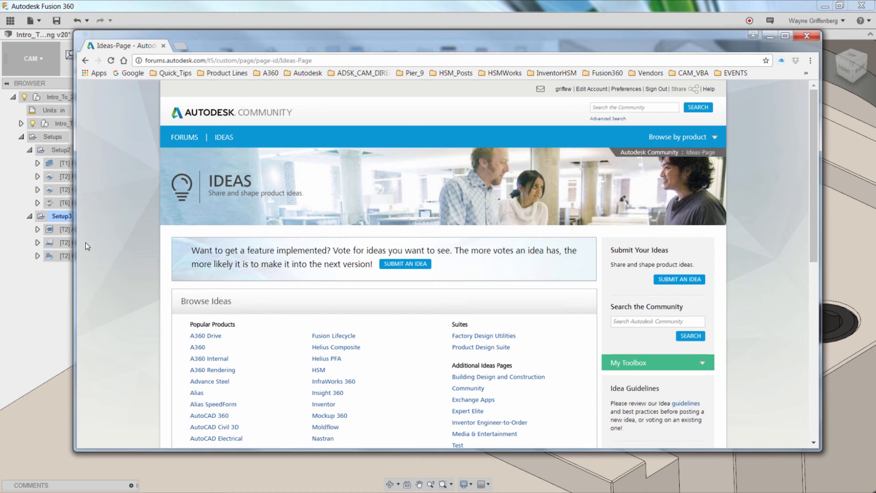
scroll(181, 267, down, 4)
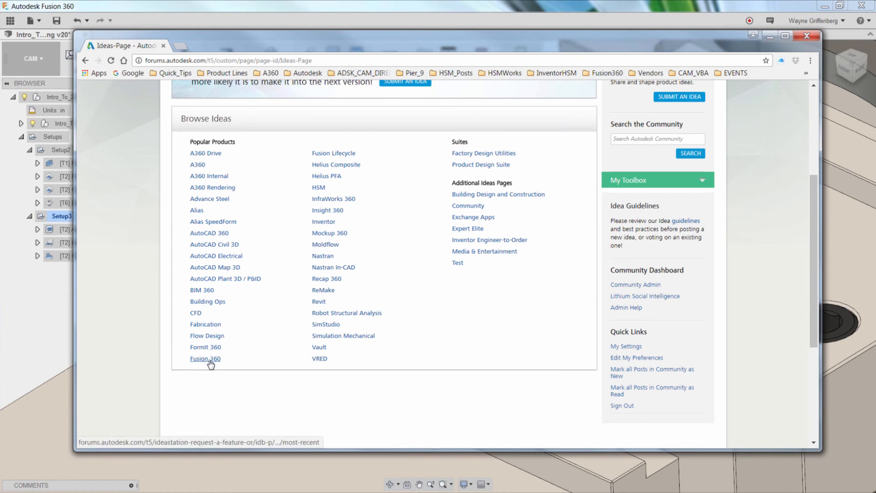
click(321, 188)
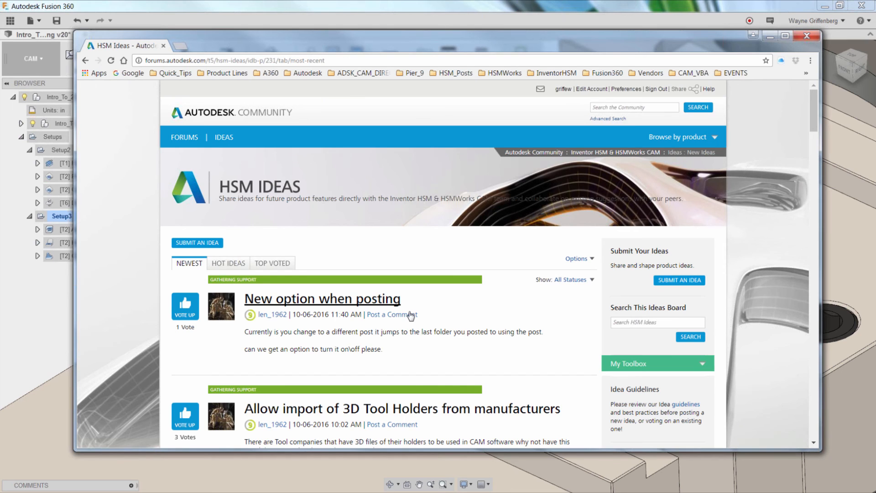
Step: Examine the newest HSM feature ideas, including their statuses, votes and descriptions, and return to the start of the list
scroll(411, 315, down, 4)
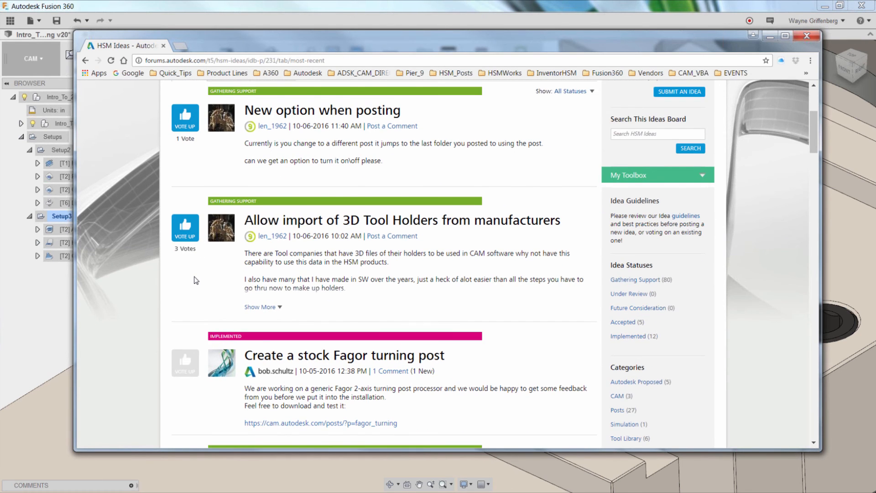
scroll(446, 251, down, 1)
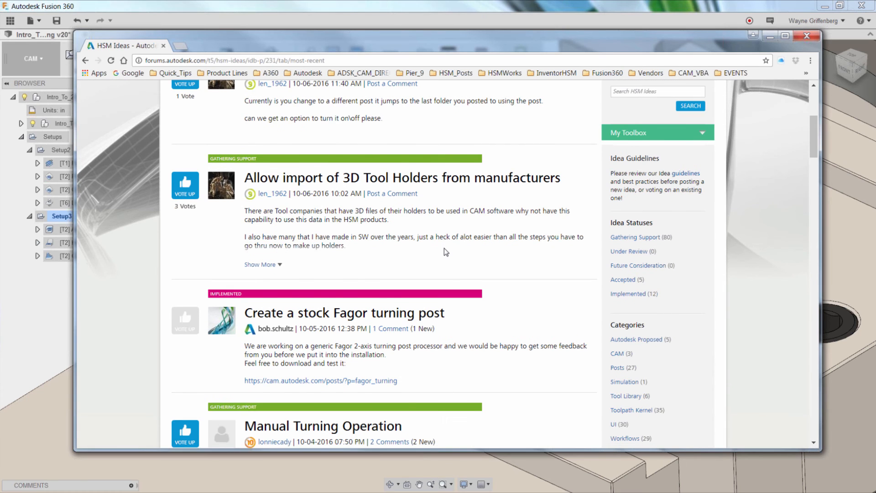
scroll(444, 251, down, 1)
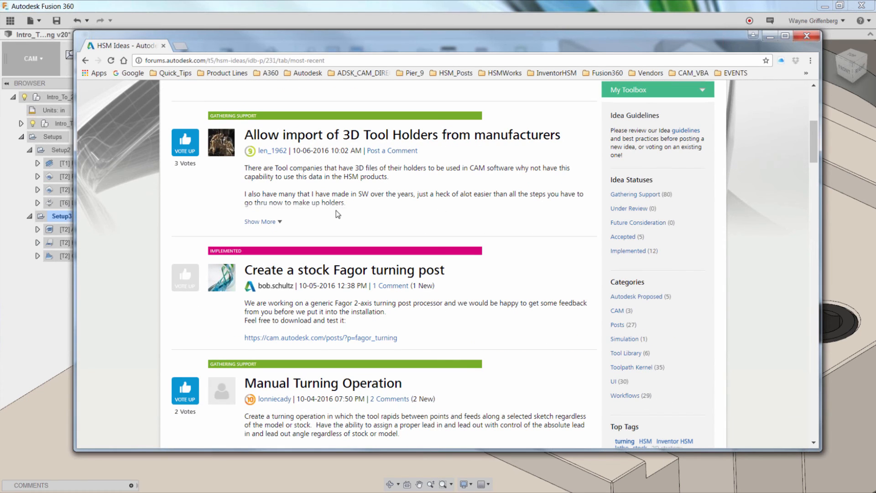
scroll(338, 215, down, 1)
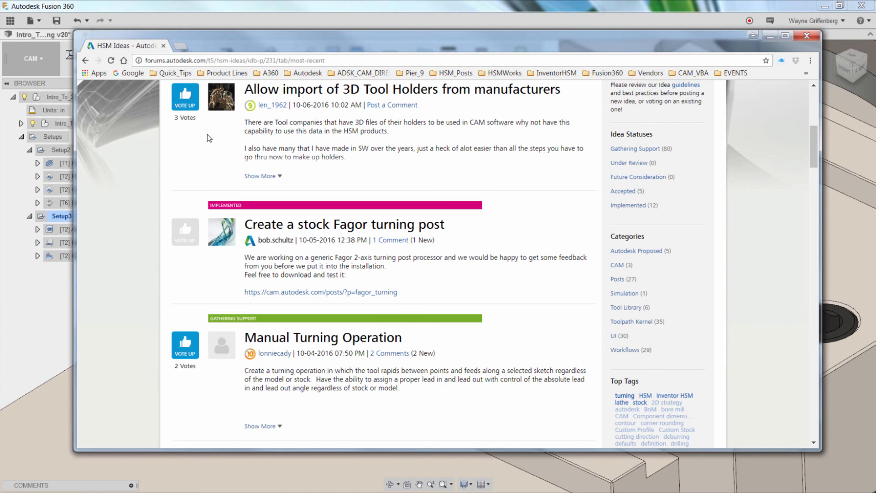
scroll(182, 302, down, 1)
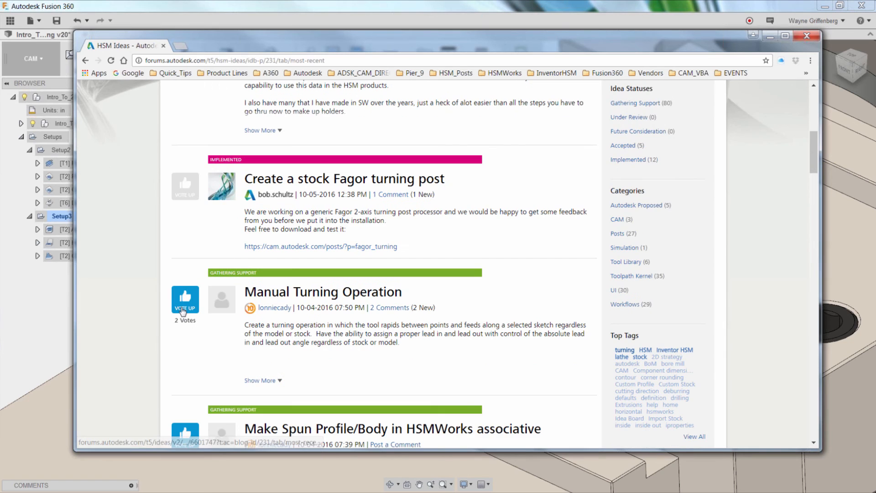
scroll(181, 260, down, 4)
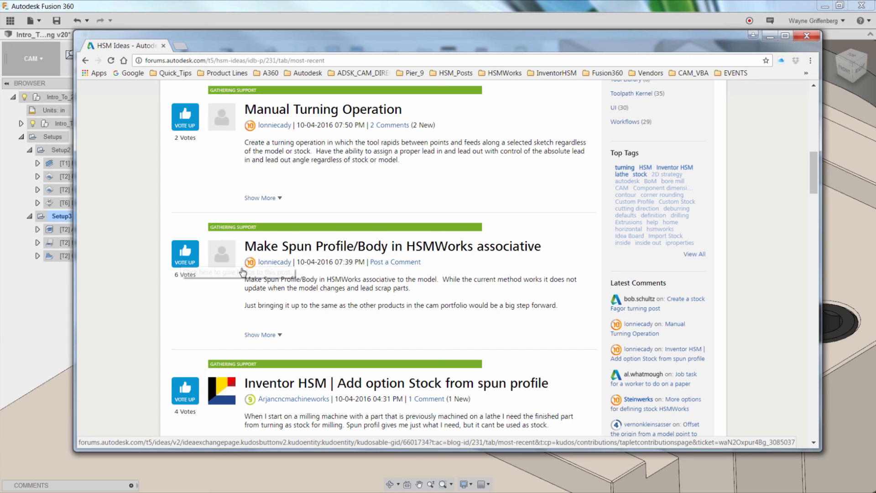
scroll(196, 301, down, 3)
scroll(199, 310, down, 1)
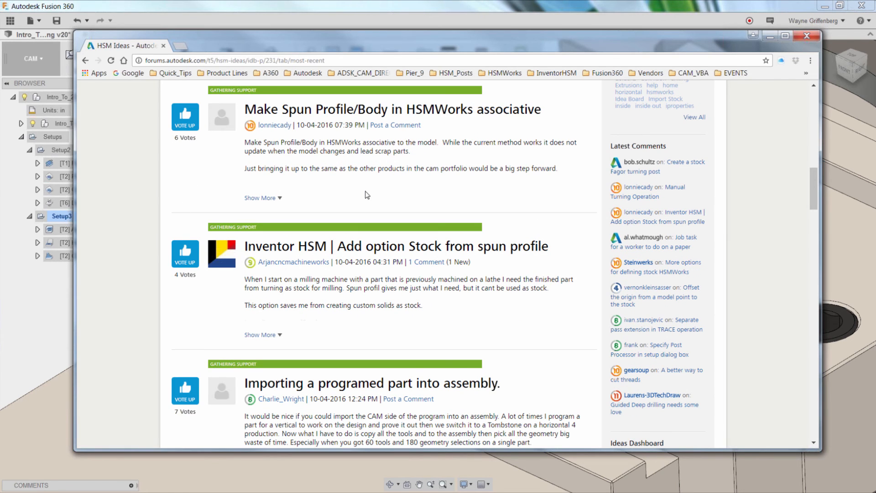
scroll(204, 298, down, 4)
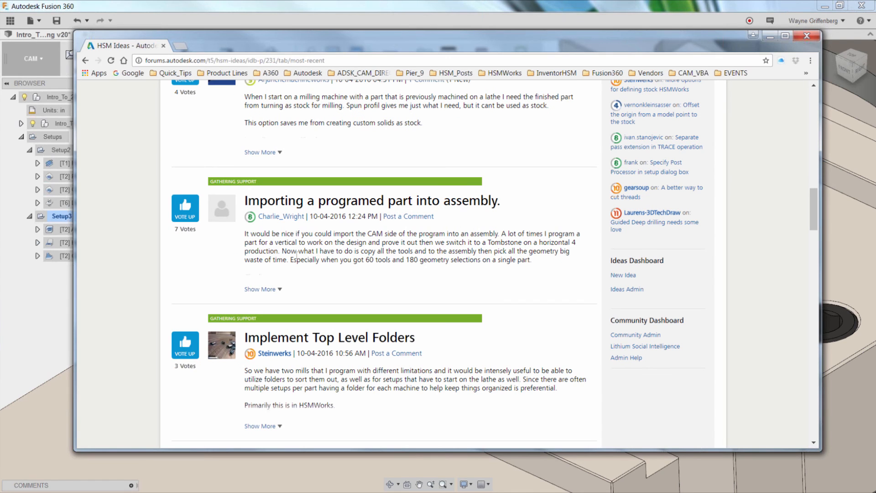
scroll(295, 269, down, 3)
scroll(288, 290, down, 5)
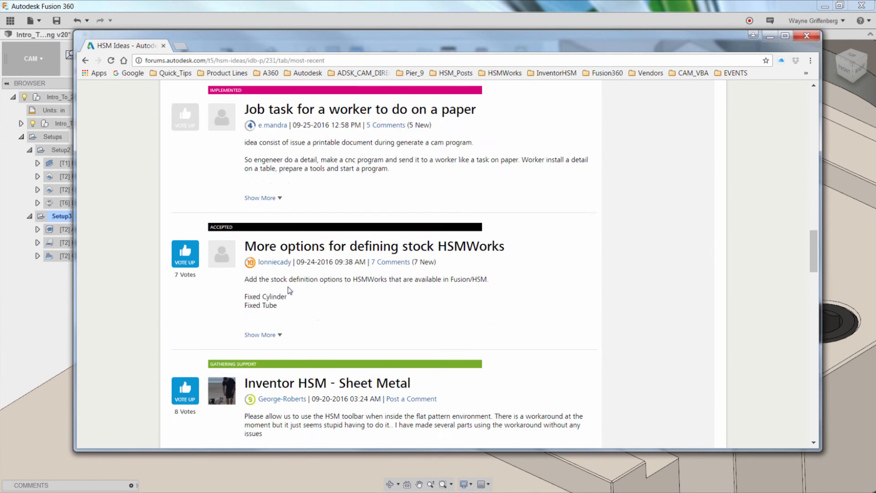
scroll(288, 291, down, 8)
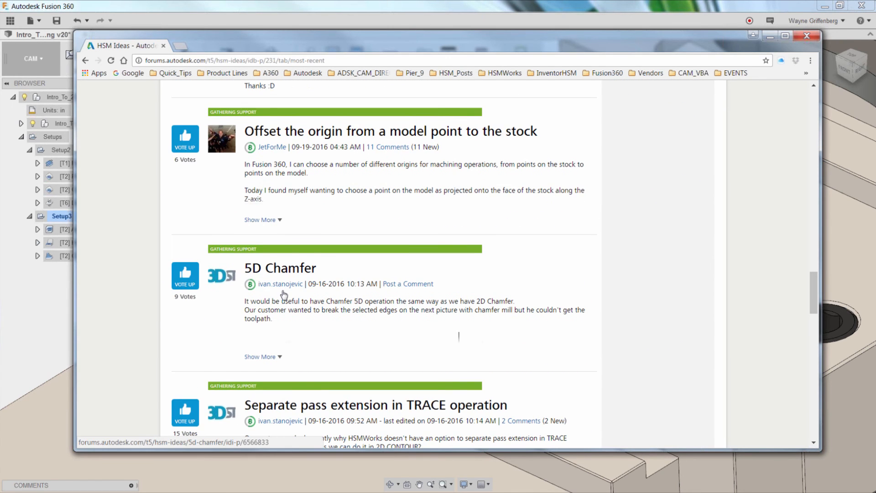
scroll(284, 295, down, 2)
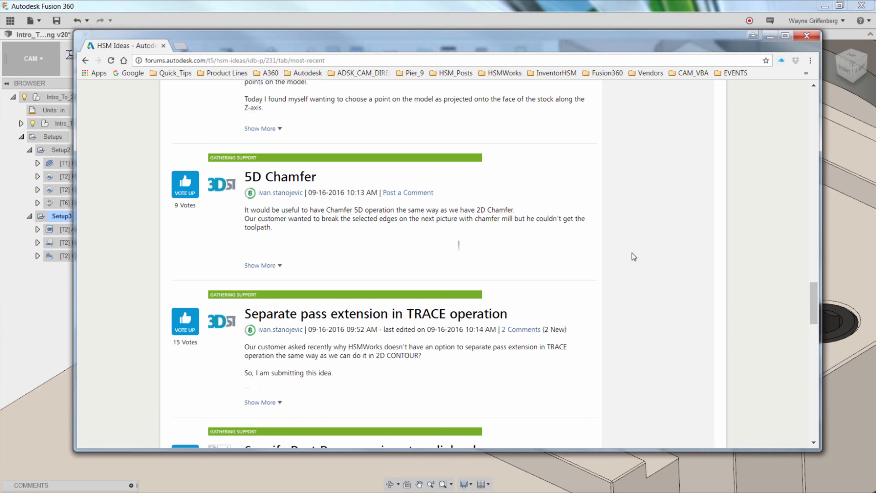
scroll(520, 262, down, 5)
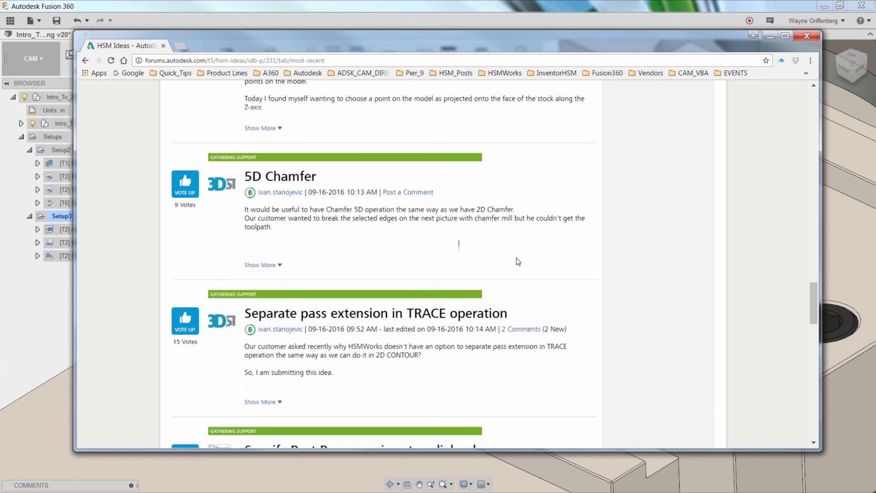
scroll(527, 269, up, 18)
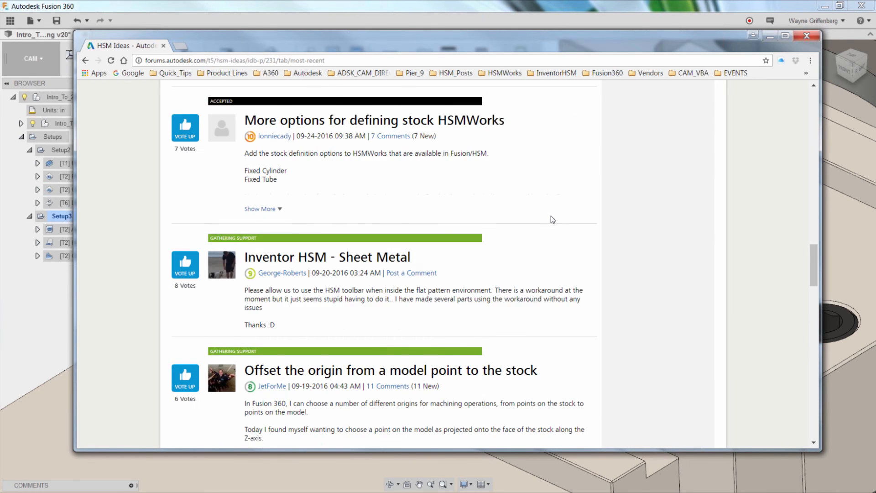
scroll(532, 212, up, 20)
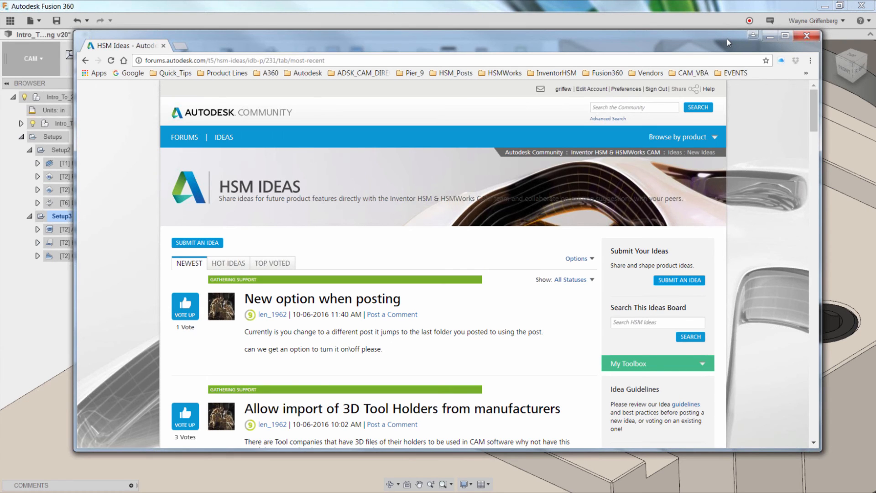
drag(731, 40, 739, 40)
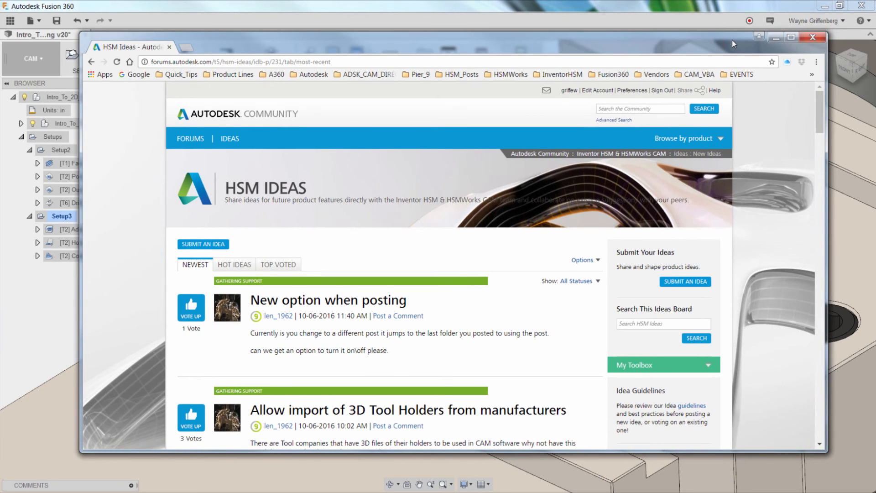
drag(732, 40, 716, 46)
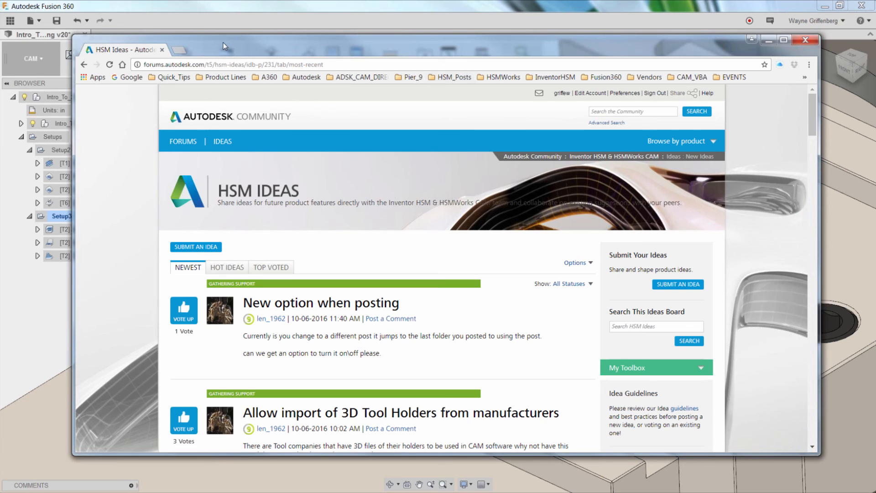
Step: Search the web for "autodesk knowledge network" in a new browser tab and open the Autodesk Knowledge Network home page
click(180, 50)
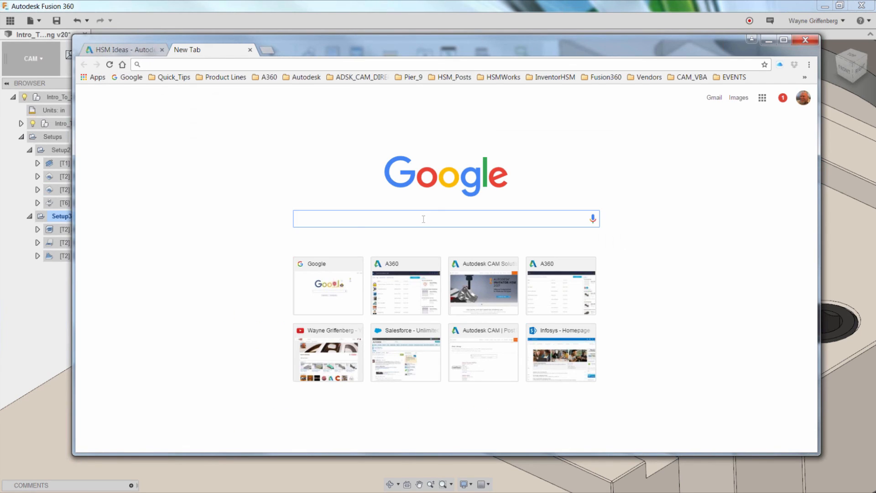
text(Aut)
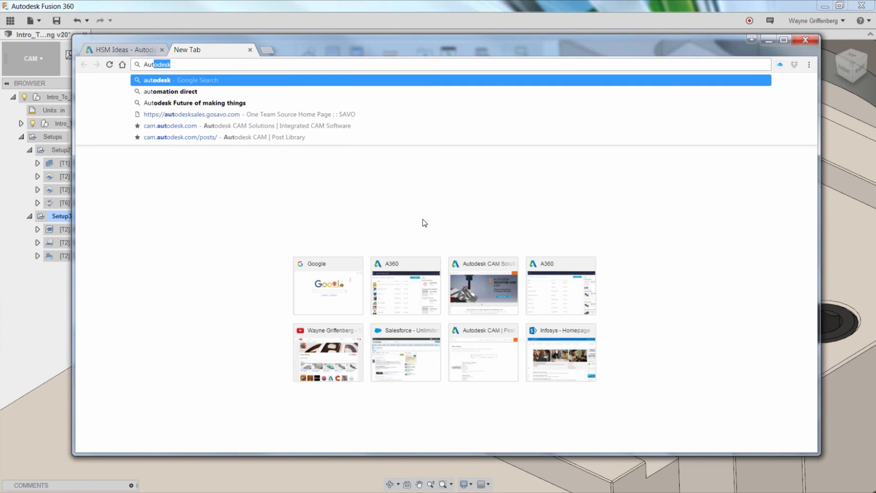
text(odek know)
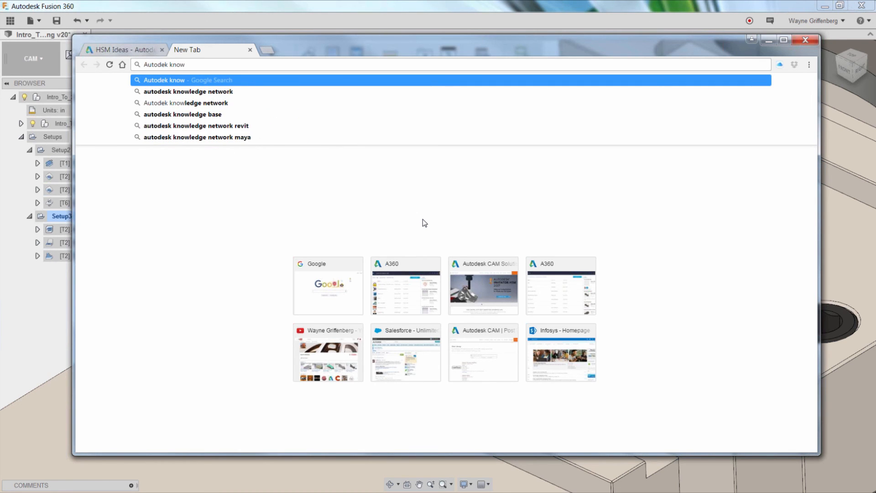
key(BackSpace)
click(185, 92)
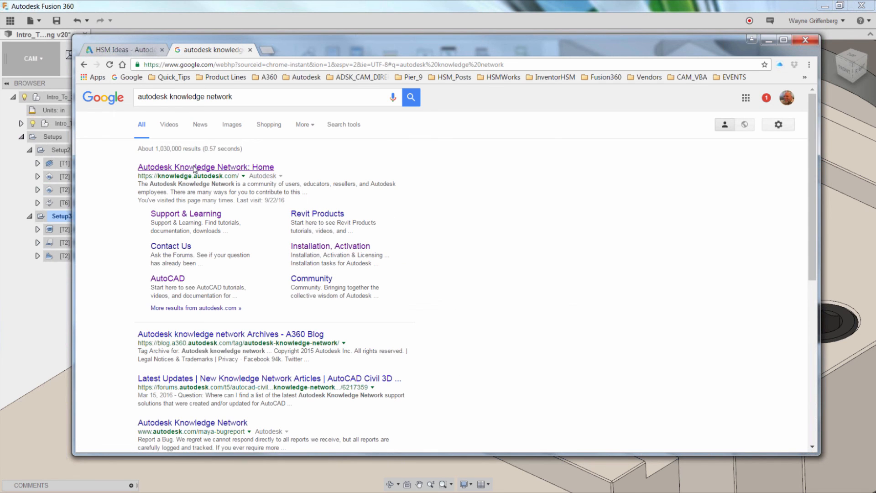
click(195, 169)
Step: Search the Autodesk Knowledge Network for "CAM" with the product limited to Fusion 360
click(528, 122)
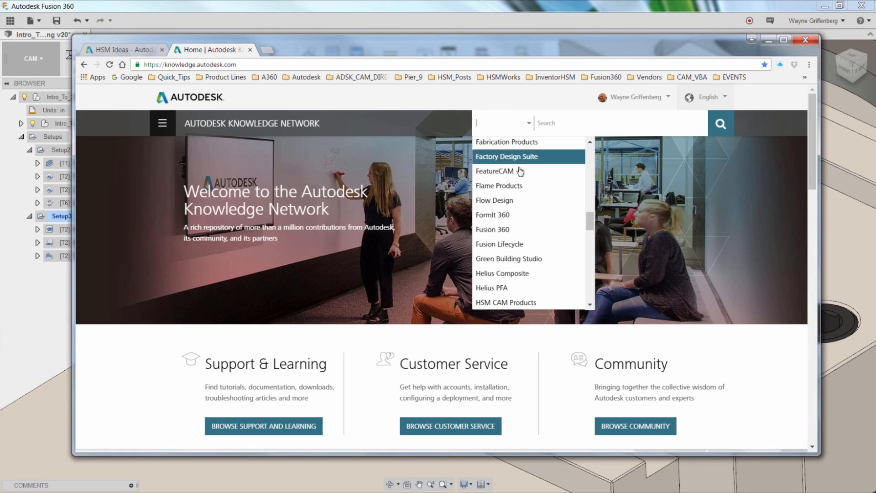
click(511, 229)
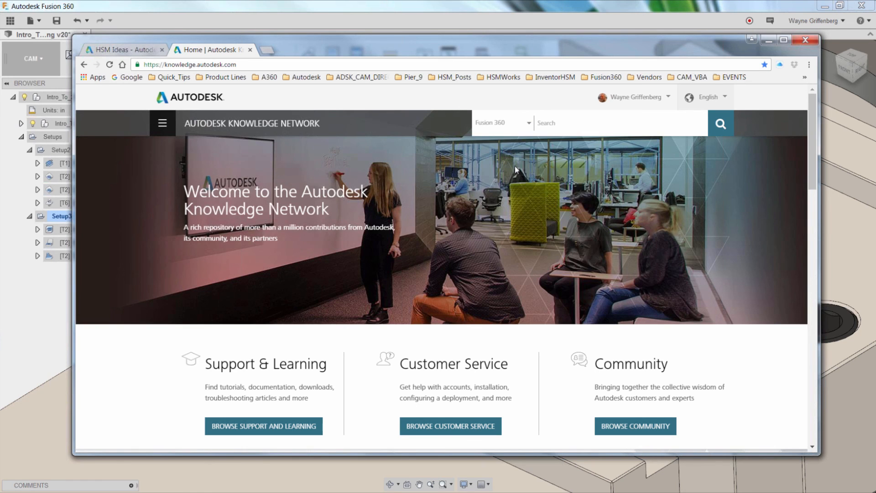
click(552, 122)
text(CAM)
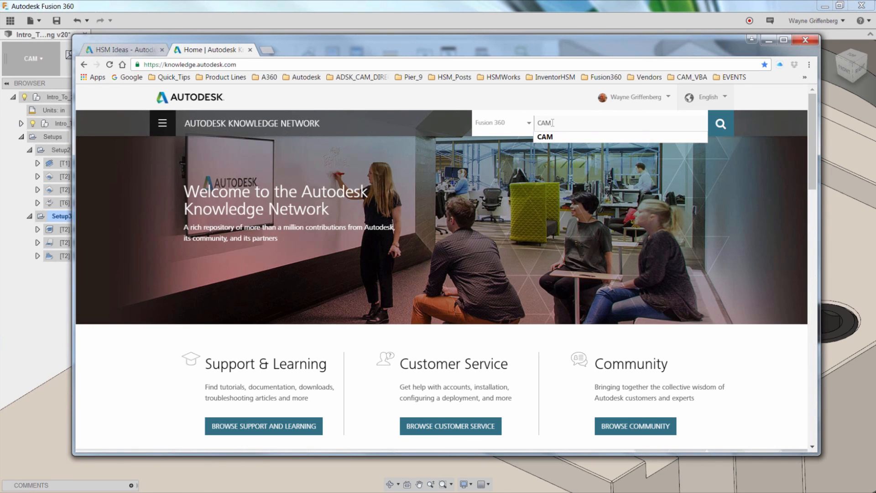
click(544, 137)
click(720, 123)
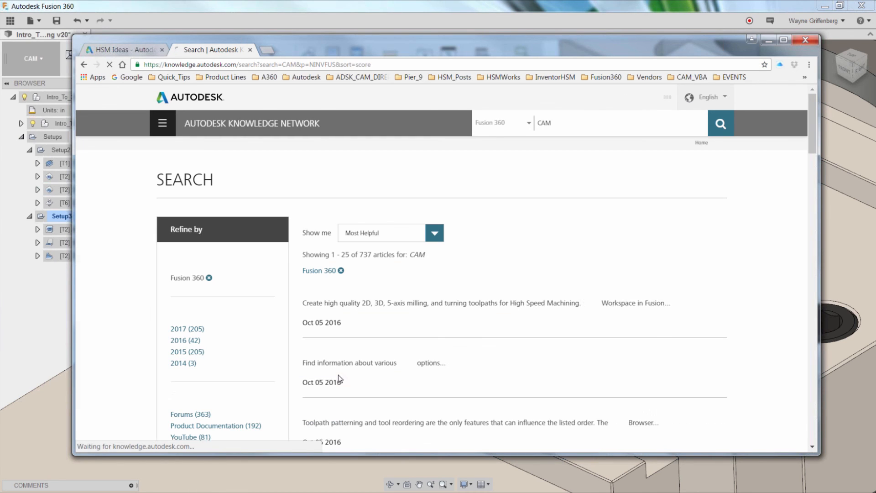
Step: Look through the Fusion 360 CAM search results and their refinement categories for articles and videos
scroll(467, 315, down, 3)
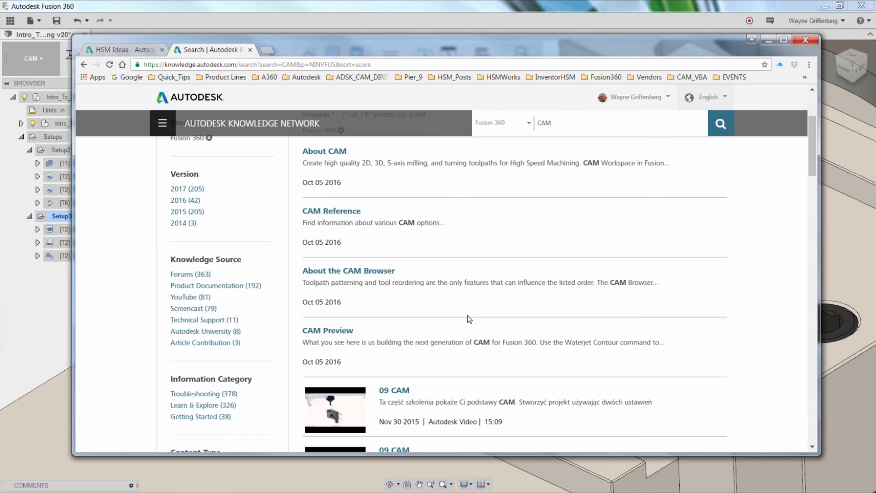
scroll(470, 318, down, 4)
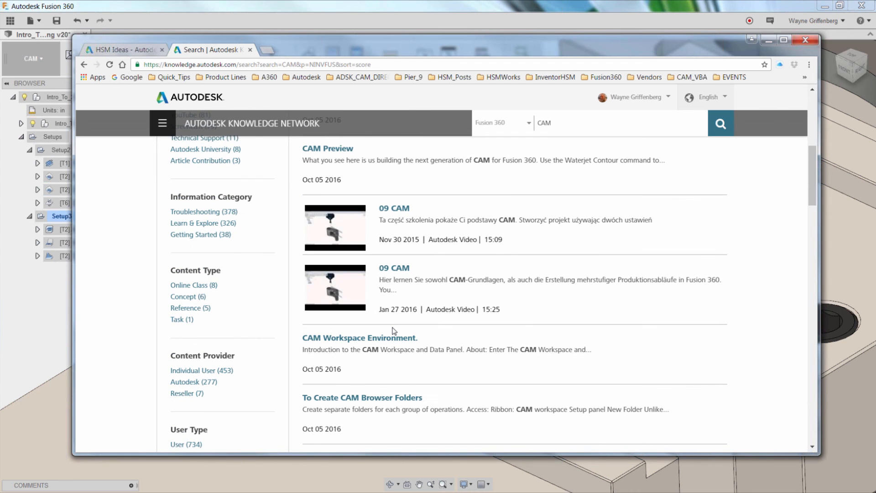
scroll(397, 327, down, 7)
scroll(408, 318, up, 10)
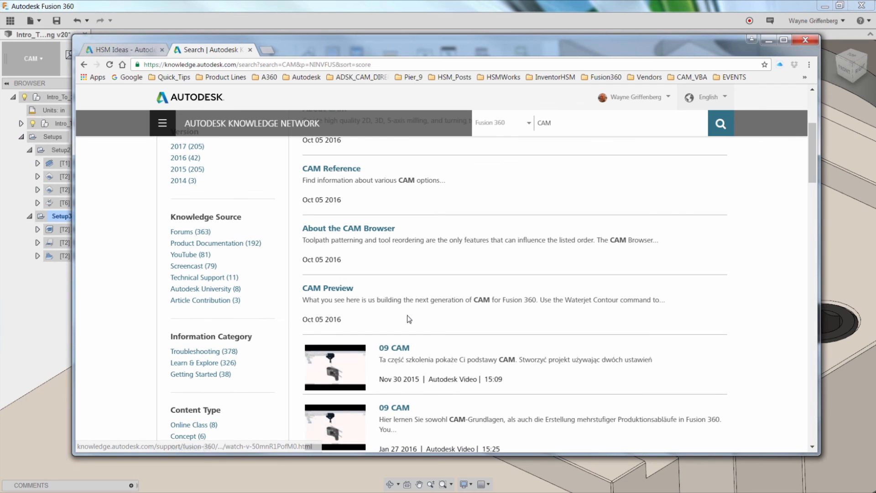
scroll(408, 320, up, 3)
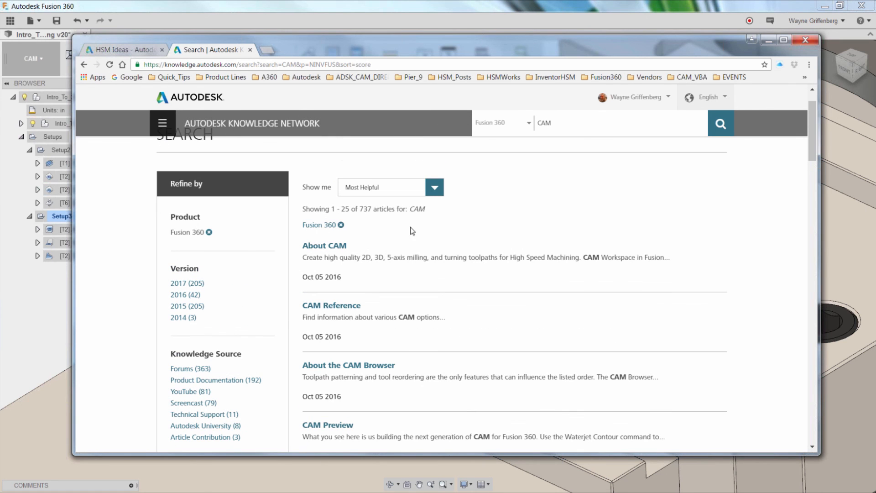
scroll(508, 286, up, 1)
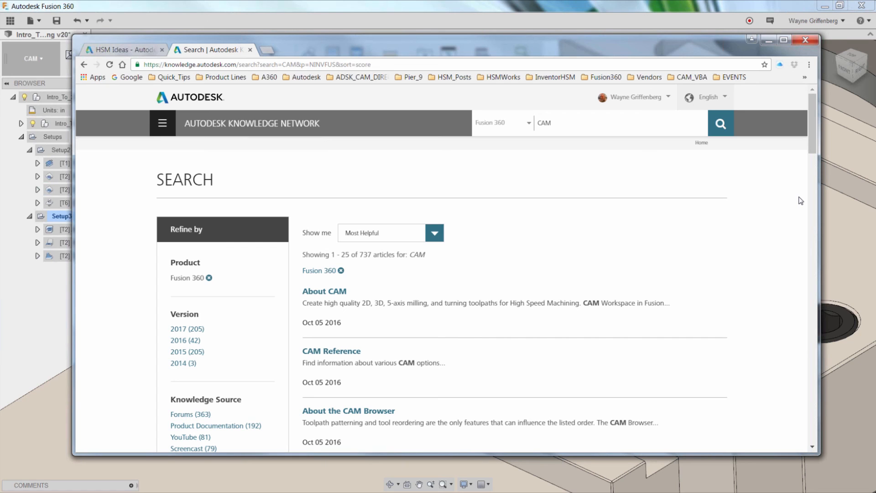
Step: Switch back to Fusion 360 by minimizing the browser and close the CAM Tool Library
click(768, 41)
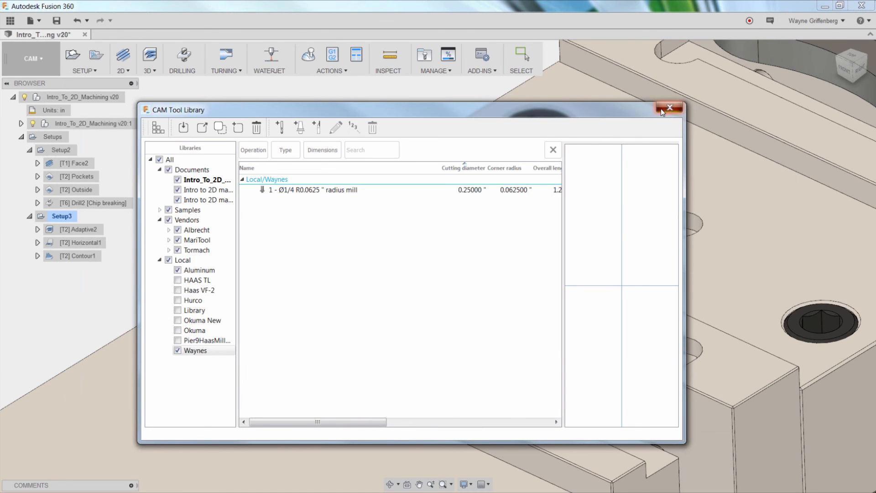
click(663, 108)
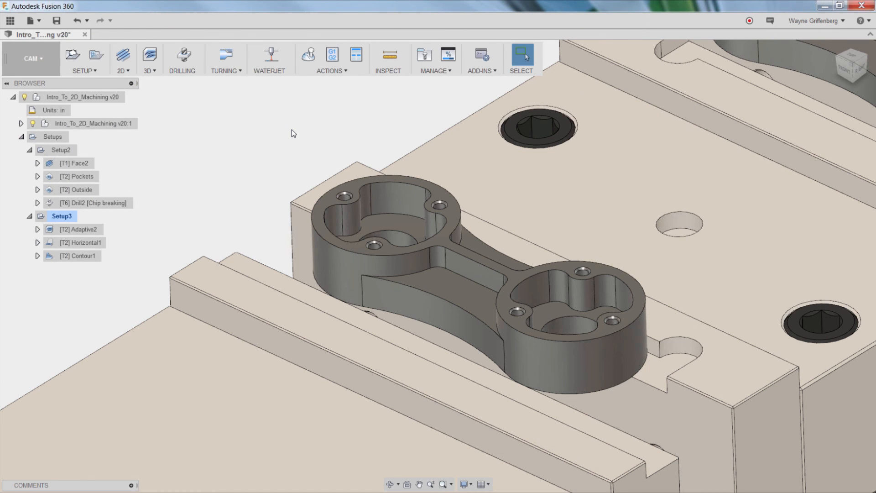